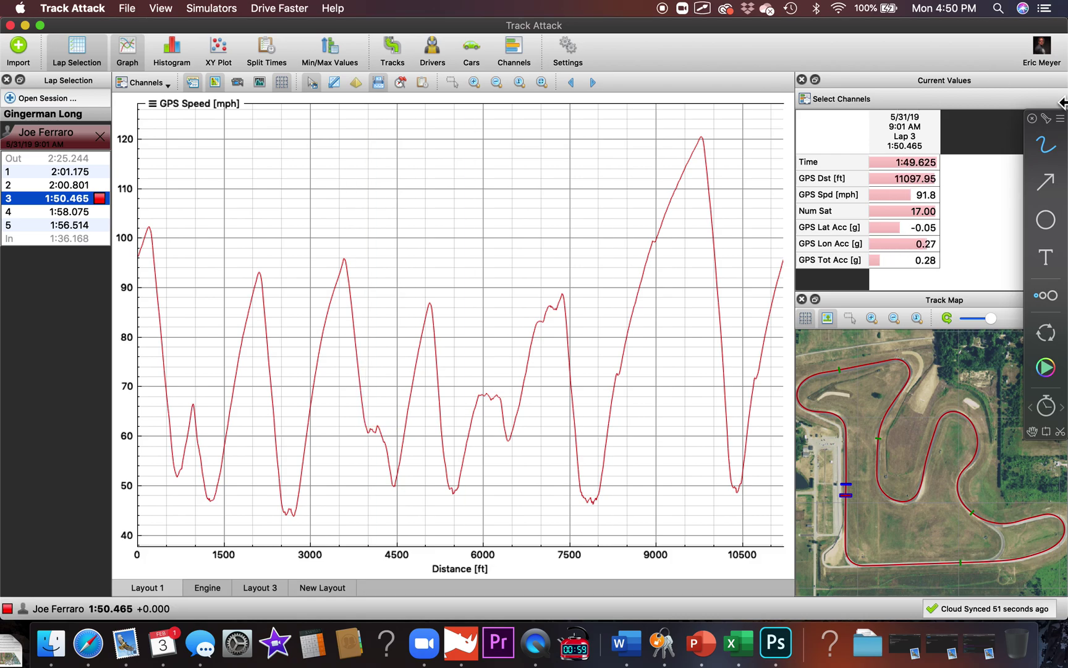
Hide the satellite image behind the track map
{"action": "left_click", "coordinate": [1044, 120]}
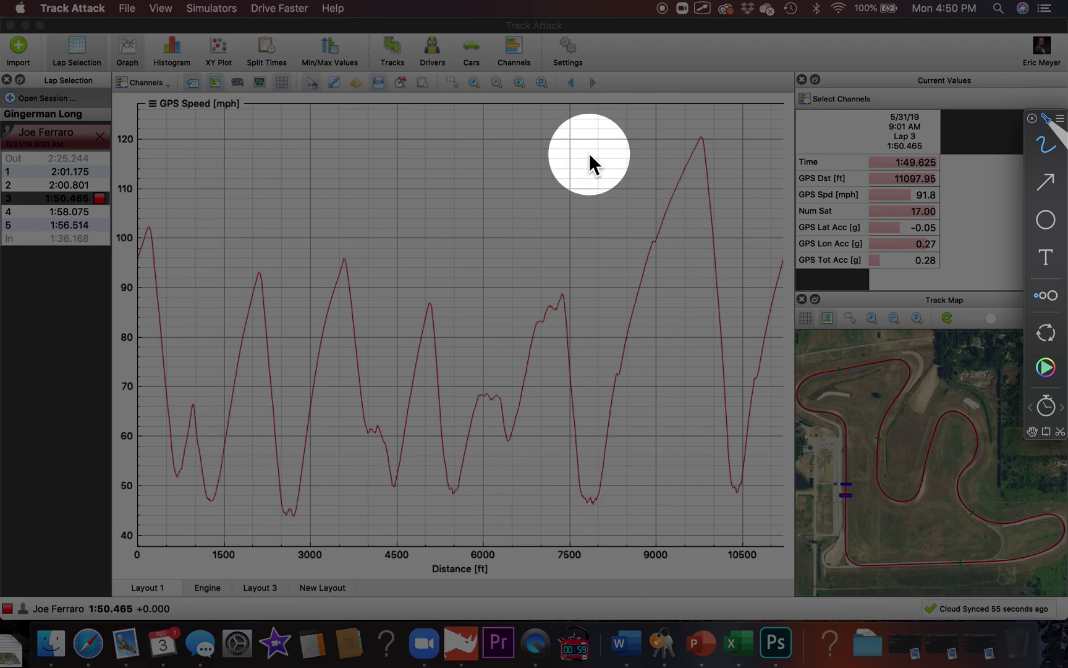
{"action": "left_click", "coordinate": [1043, 122]}
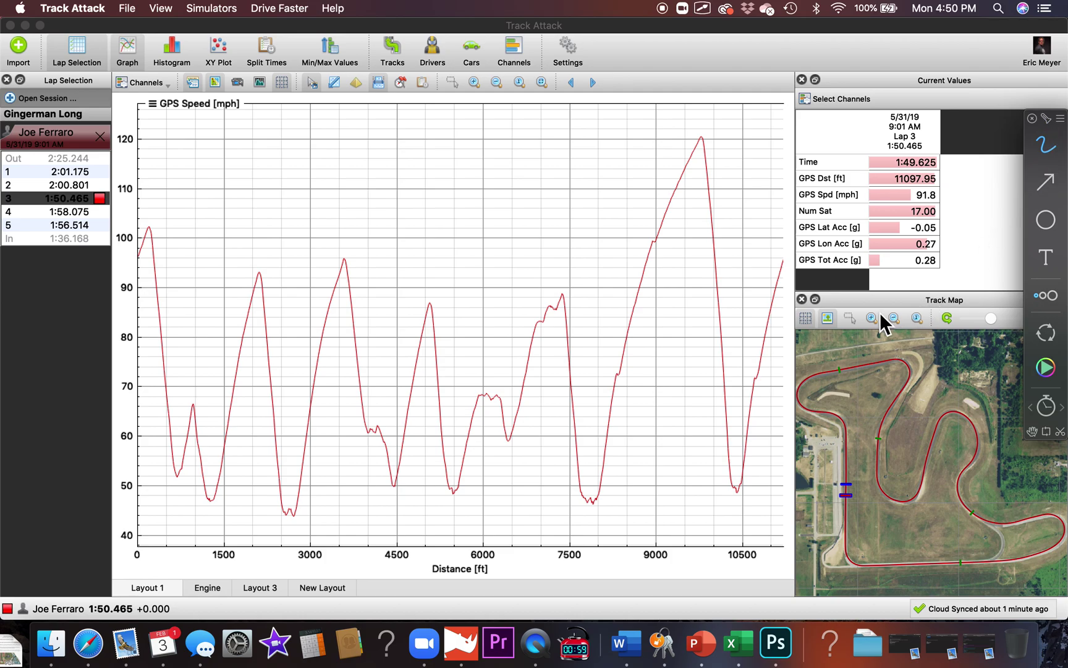
{"action": "left_click", "coordinate": [828, 317]}
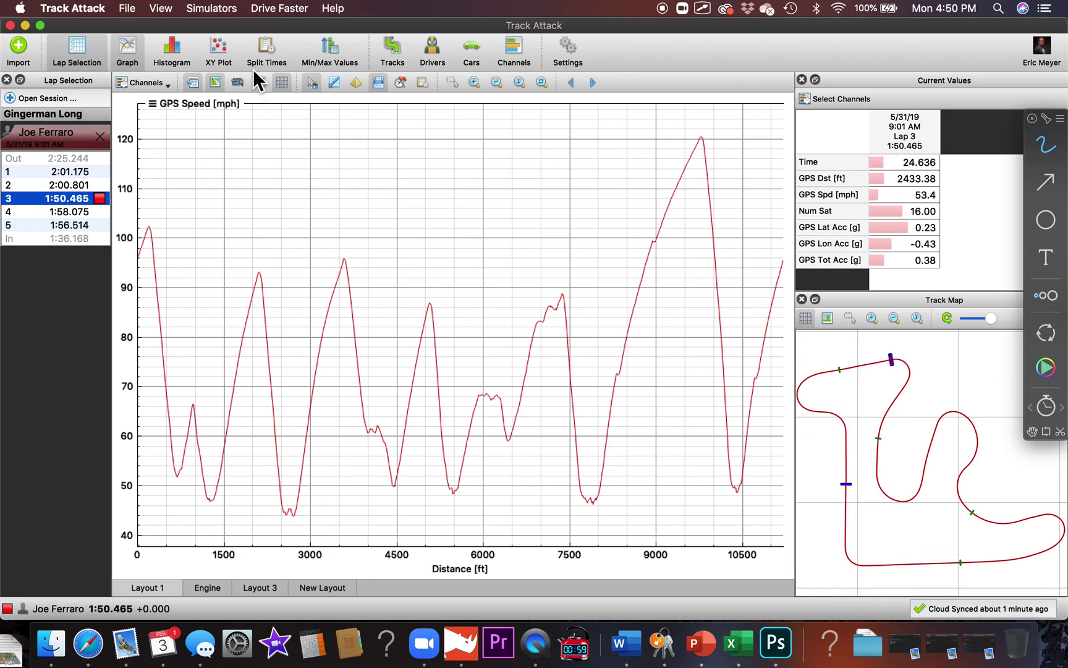
Show laps 1 through 5 in the XY plot of GPS longitudinal versus lateral acceleration
{"action": "left_click", "coordinate": [219, 53]}
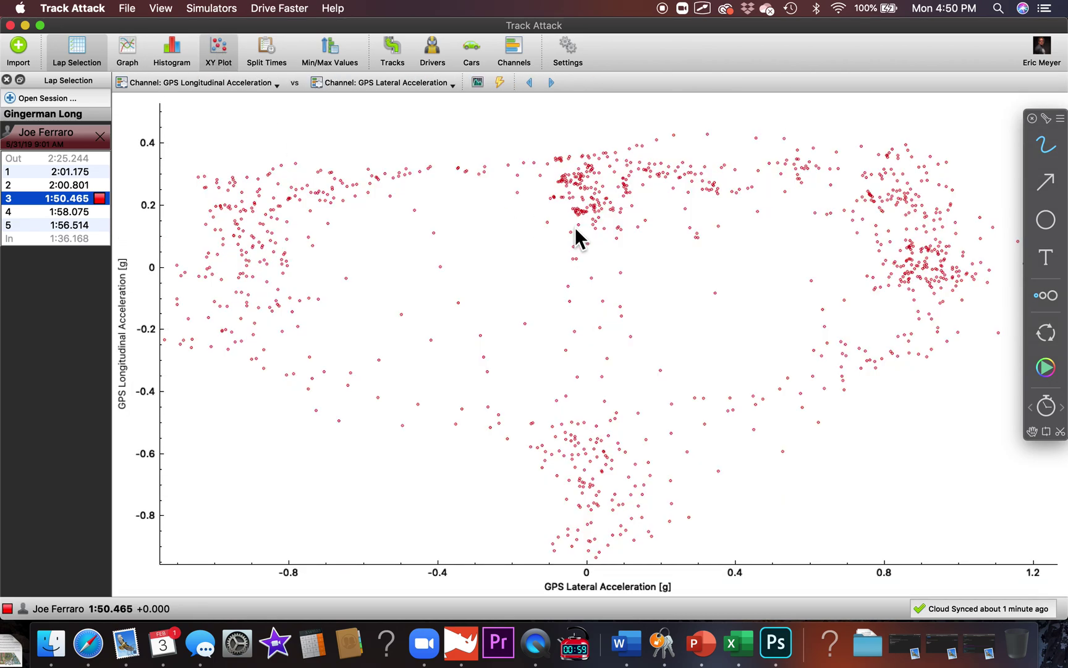
{"action": "left_click", "coordinate": [89, 173]}
{"action": "left_click", "coordinate": [85, 227], "text": "shift"}
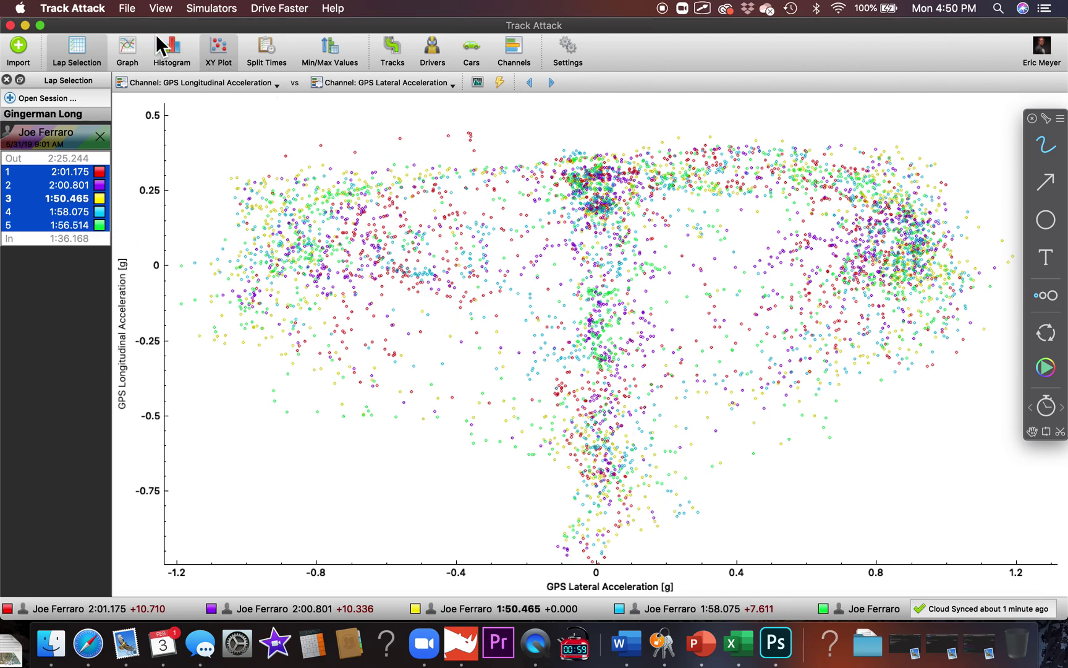
Show only lap 3 in the GPS speed graph and change its trace color to black
{"action": "left_click", "coordinate": [128, 47]}
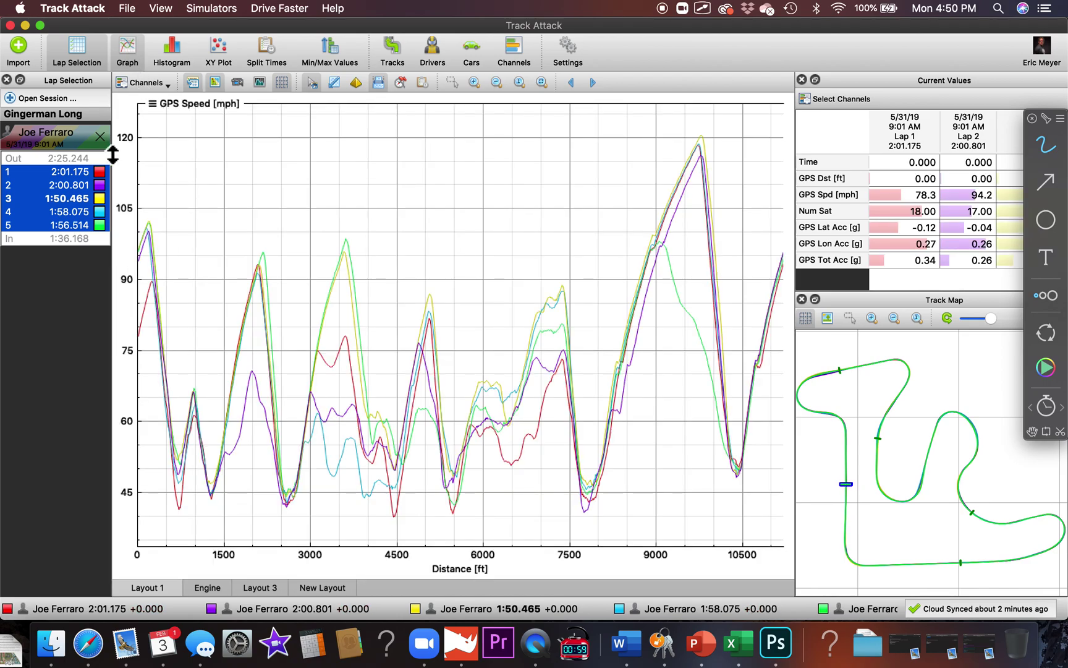
{"action": "left_click", "coordinate": [86, 196]}
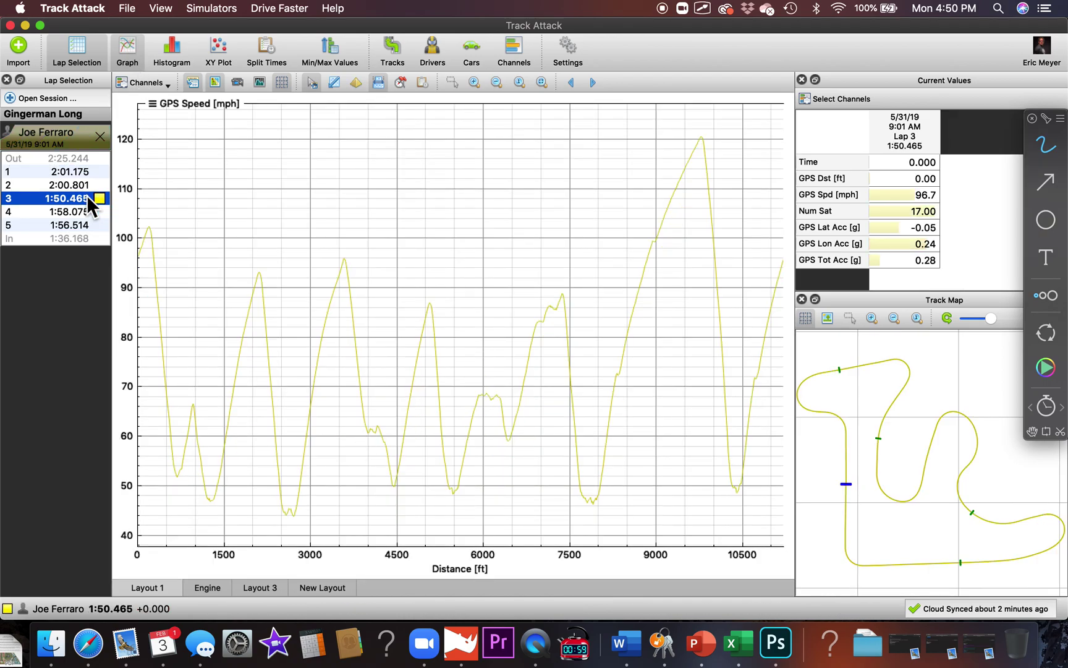
{"action": "left_click", "coordinate": [102, 195]}
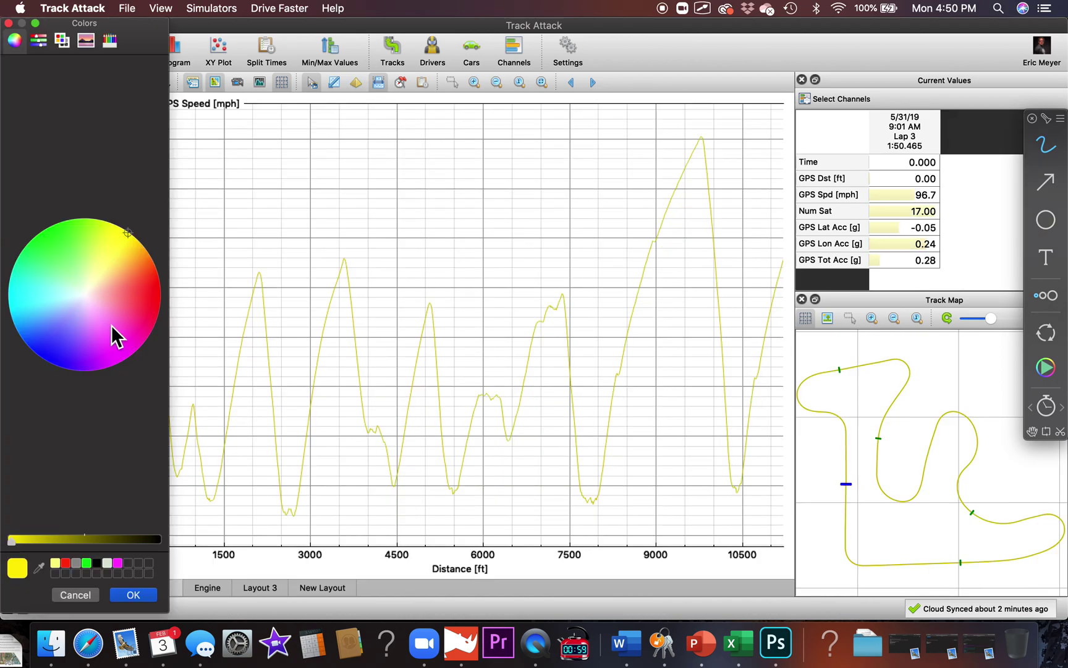
{"action": "left_click", "coordinate": [97, 562]}
{"action": "left_click", "coordinate": [143, 595]}
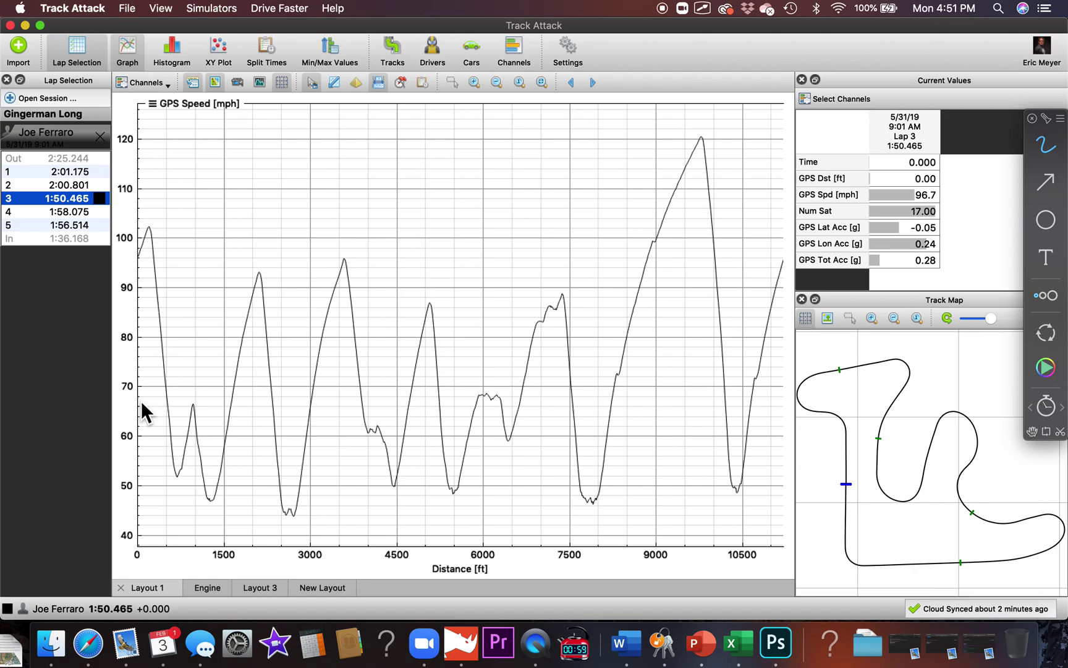
Spotlight the speed graph's title, the start/finish line and the upper bends of the track map
{"action": "left_click", "coordinate": [1046, 119]}
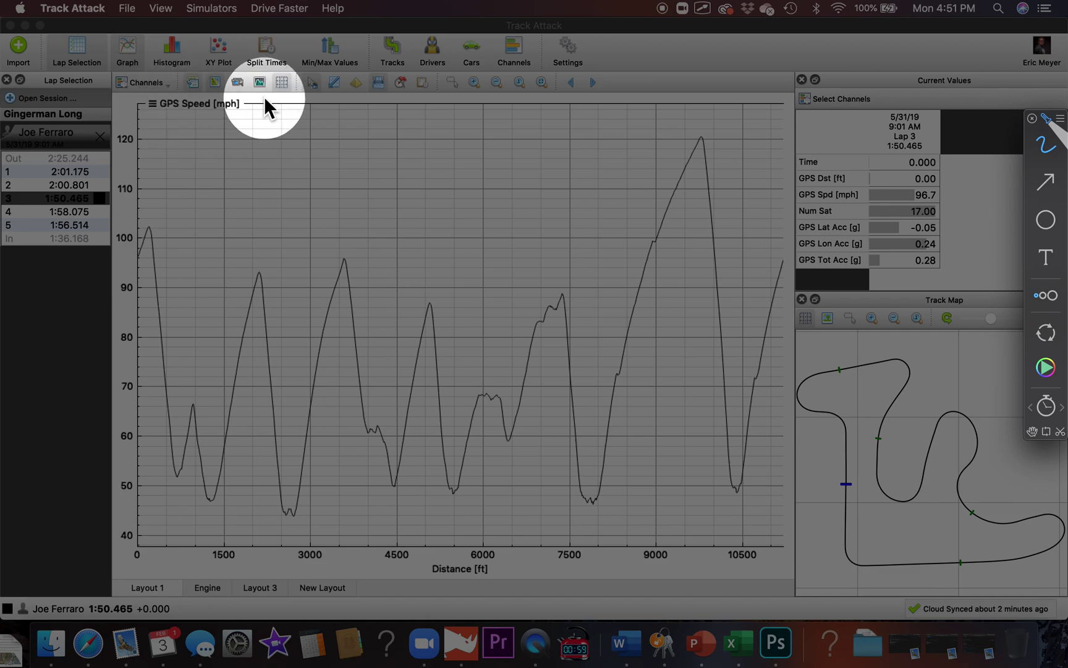
{"action": "left_click", "coordinate": [1046, 118]}
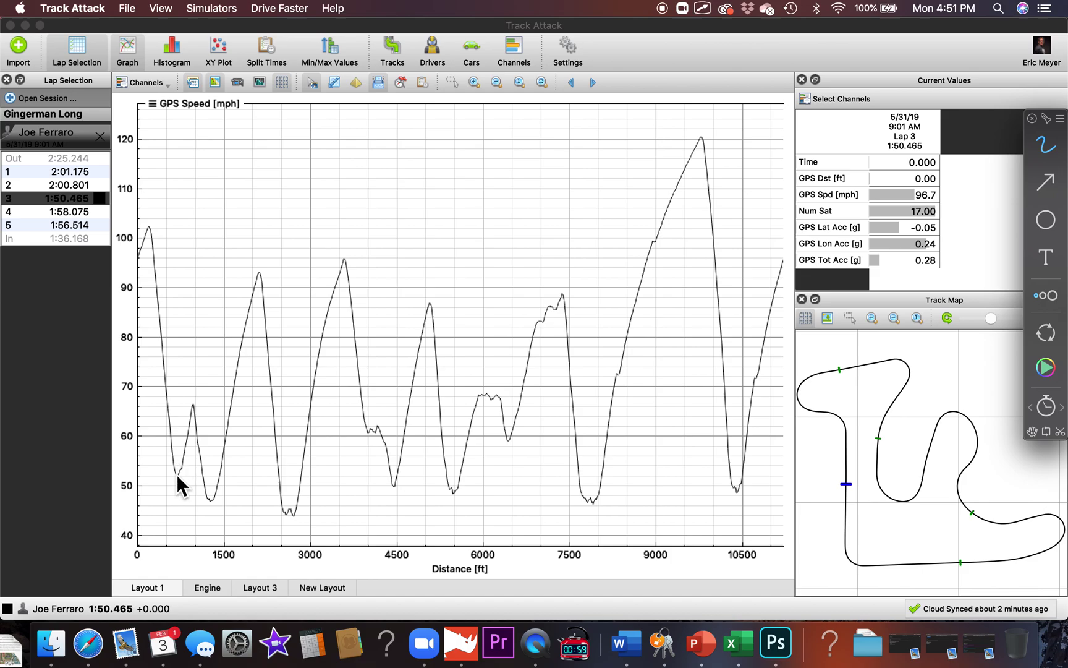
{"action": "left_click", "coordinate": [1047, 119]}
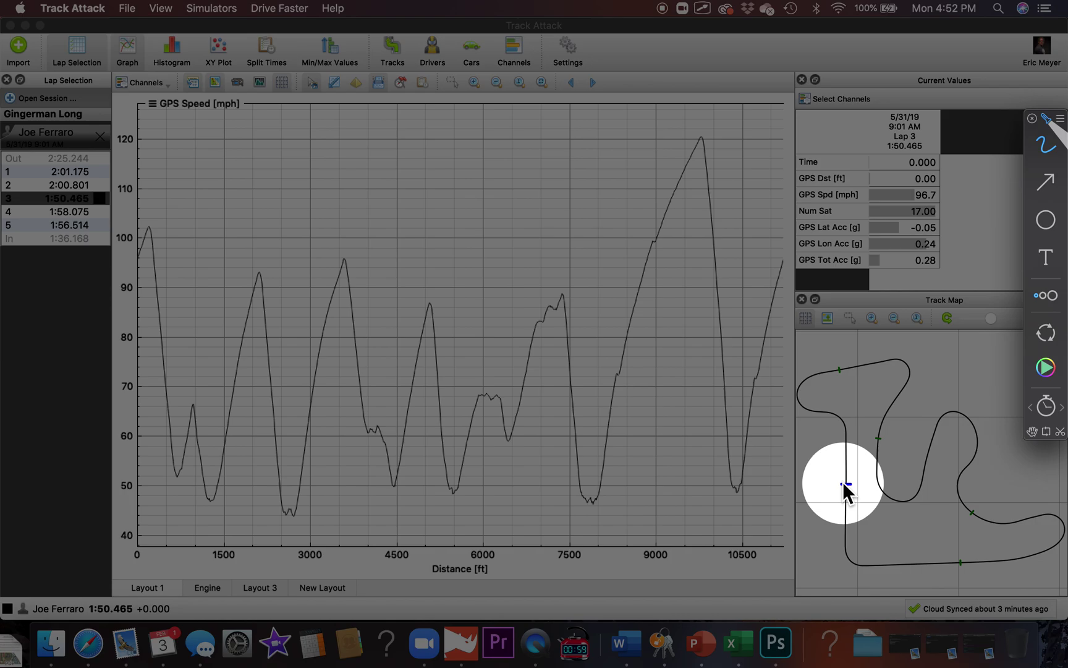
{"action": "left_click", "coordinate": [1046, 118]}
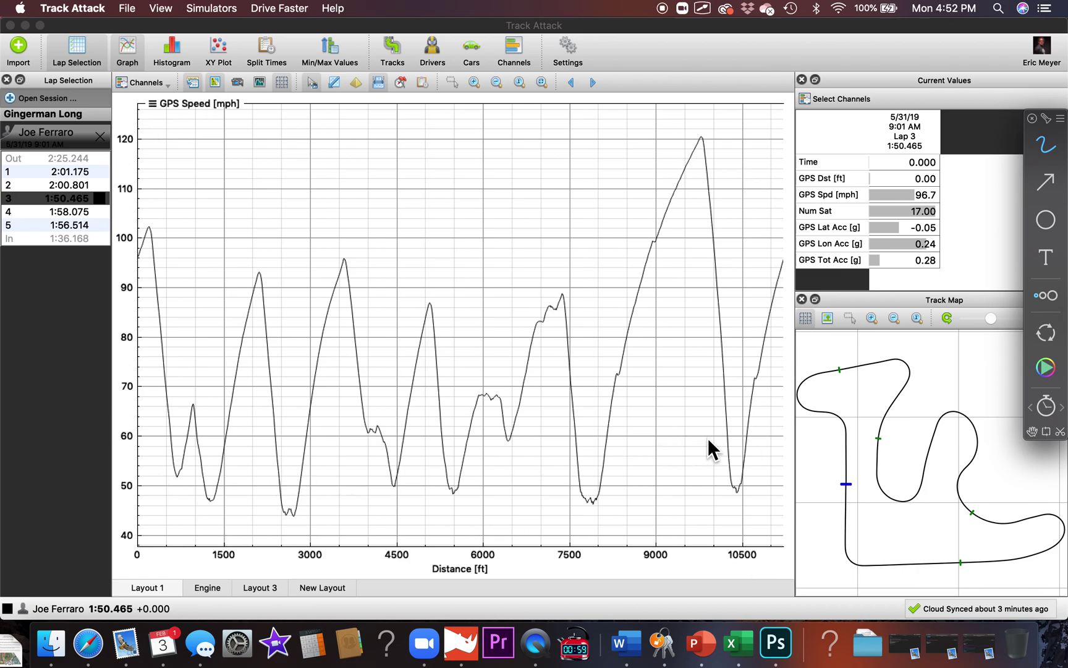
{"action": "left_click", "coordinate": [1046, 118]}
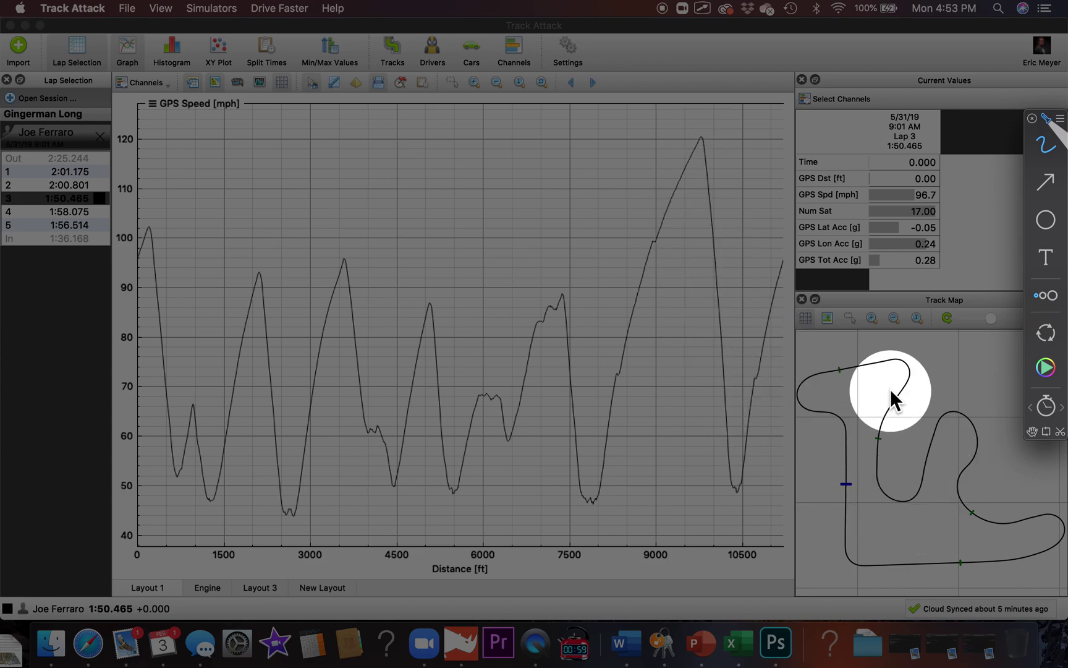
{"action": "left_click", "coordinate": [1047, 119]}
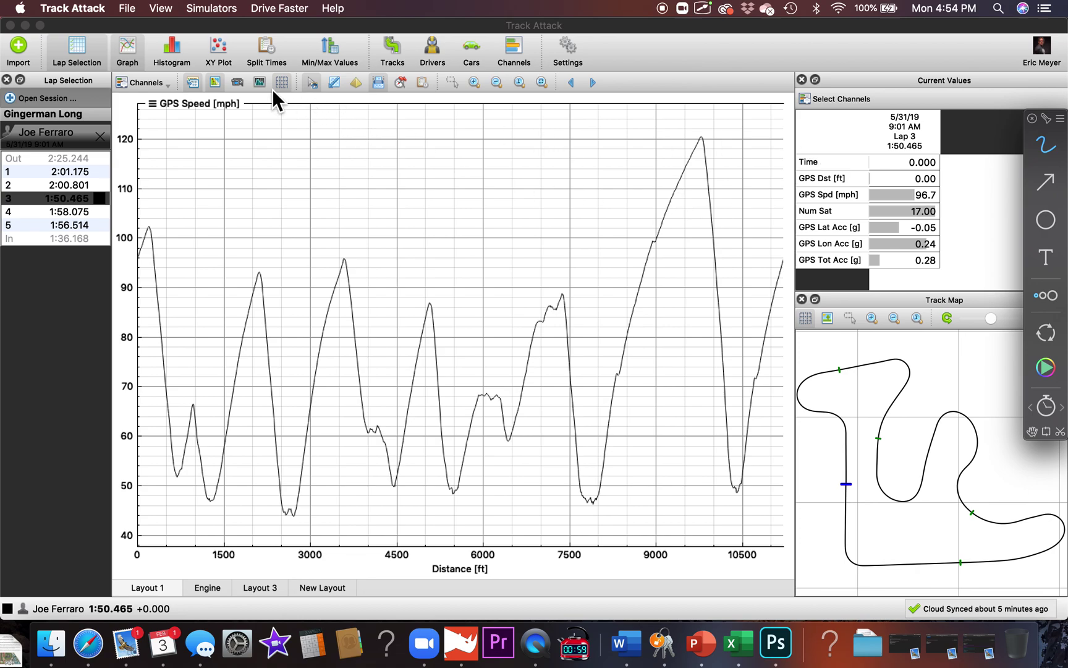
Circle the GPS Speed channel name and mark the distance axis of the graph with the annotation pen
{"action": "mouse_move", "coordinate": [212, 76]}
{"action": "left_mouse_down"}
{"action": "mouse_move", "coordinate": [165, 147]}
{"action": "mouse_move", "coordinate": [197, 63]}
{"action": "mouse_move", "coordinate": [222, 92]}
{"action": "mouse_move", "coordinate": [256, 46]}
{"action": "mouse_move", "coordinate": [265, 133]}
{"action": "left_mouse_up"}
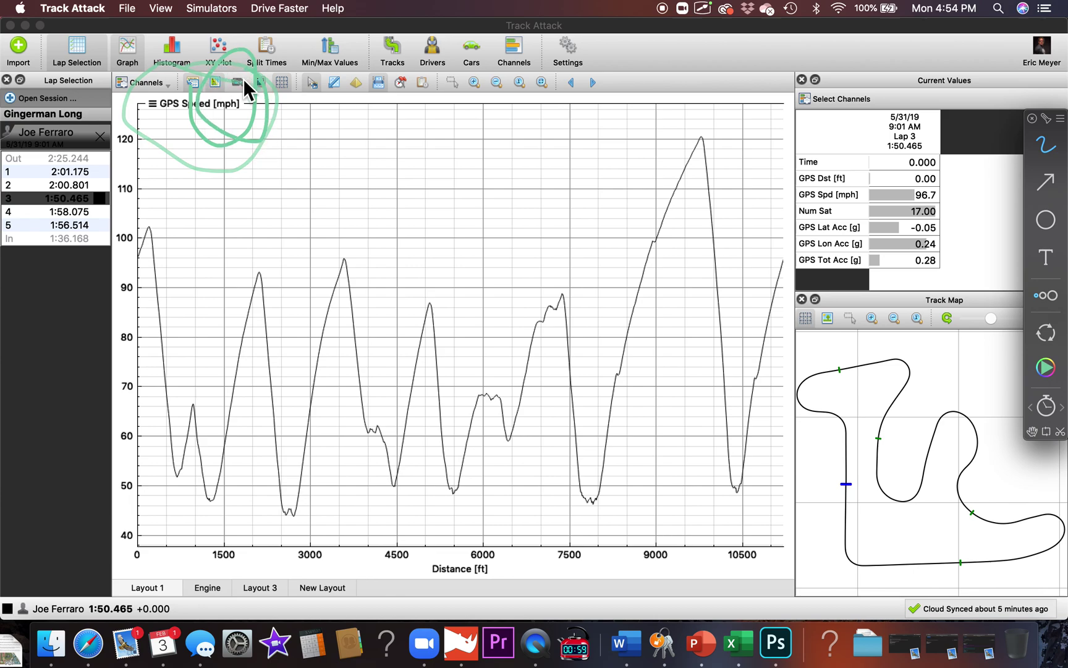
{"action": "mouse_move", "coordinate": [126, 564]}
{"action": "left_mouse_down"}
{"action": "mouse_move", "coordinate": [398, 553]}
{"action": "mouse_move", "coordinate": [338, 589]}
{"action": "left_mouse_up"}
{"action": "mouse_move", "coordinate": [409, 554]}
{"action": "left_mouse_down"}
{"action": "mouse_move", "coordinate": [473, 605]}
{"action": "mouse_move", "coordinate": [488, 542]}
{"action": "left_mouse_up"}
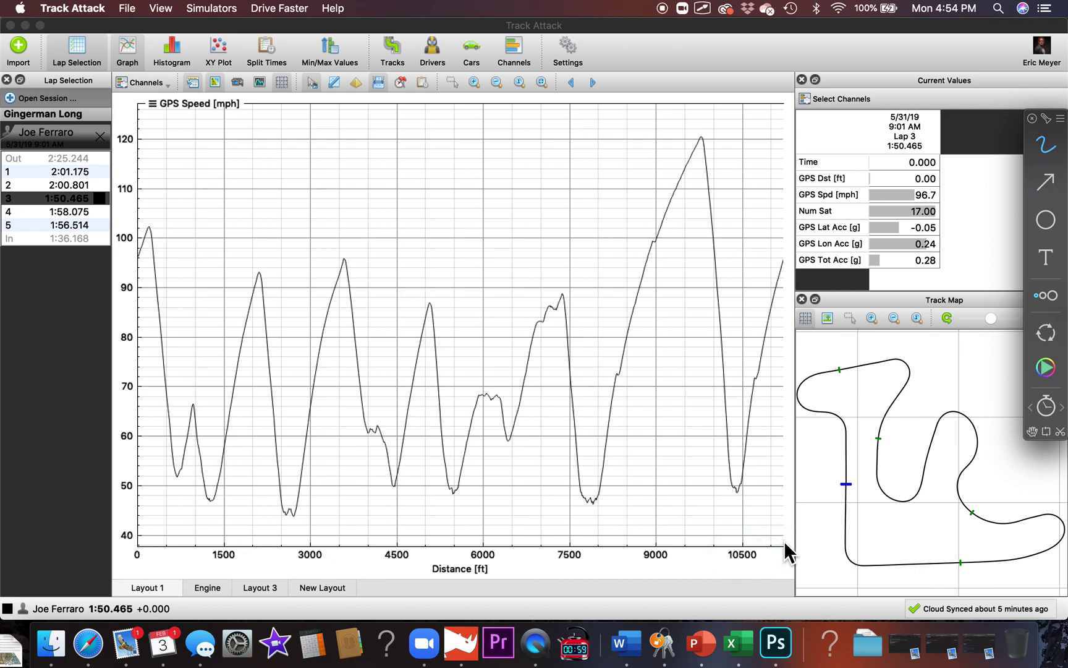
Circle the Current Values panel and its column of lap 3 readings, and mark the graph and track map
{"action": "left_click_drag", "start_coordinate": [965, 201], "coordinate": [923, 92]}
{"action": "mouse_move", "coordinate": [861, 71]}
{"action": "left_mouse_down"}
{"action": "mouse_move", "coordinate": [773, 186]}
{"action": "mouse_move", "coordinate": [846, 300]}
{"action": "left_mouse_up"}
{"action": "mouse_move", "coordinate": [942, 250]}
{"action": "left_mouse_down"}
{"action": "mouse_move", "coordinate": [935, 122]}
{"action": "mouse_move", "coordinate": [801, 81]}
{"action": "mouse_move", "coordinate": [846, 139]}
{"action": "mouse_move", "coordinate": [772, 91]}
{"action": "mouse_move", "coordinate": [854, 143]}
{"action": "left_mouse_up"}
{"action": "mouse_move", "coordinate": [733, 161]}
{"action": "left_mouse_down"}
{"action": "mouse_move", "coordinate": [346, 115]}
{"action": "mouse_move", "coordinate": [180, 433]}
{"action": "mouse_move", "coordinate": [707, 370]}
{"action": "mouse_move", "coordinate": [678, 154]}
{"action": "left_mouse_up"}
{"action": "mouse_move", "coordinate": [950, 379]}
{"action": "left_mouse_down"}
{"action": "mouse_move", "coordinate": [779, 474]}
{"action": "mouse_move", "coordinate": [891, 365]}
{"action": "left_mouse_up"}
{"action": "mouse_move", "coordinate": [956, 192]}
{"action": "left_mouse_down"}
{"action": "mouse_move", "coordinate": [865, 64]}
{"action": "mouse_move", "coordinate": [775, 222]}
{"action": "mouse_move", "coordinate": [913, 237]}
{"action": "mouse_move", "coordinate": [934, 160]}
{"action": "left_mouse_up"}
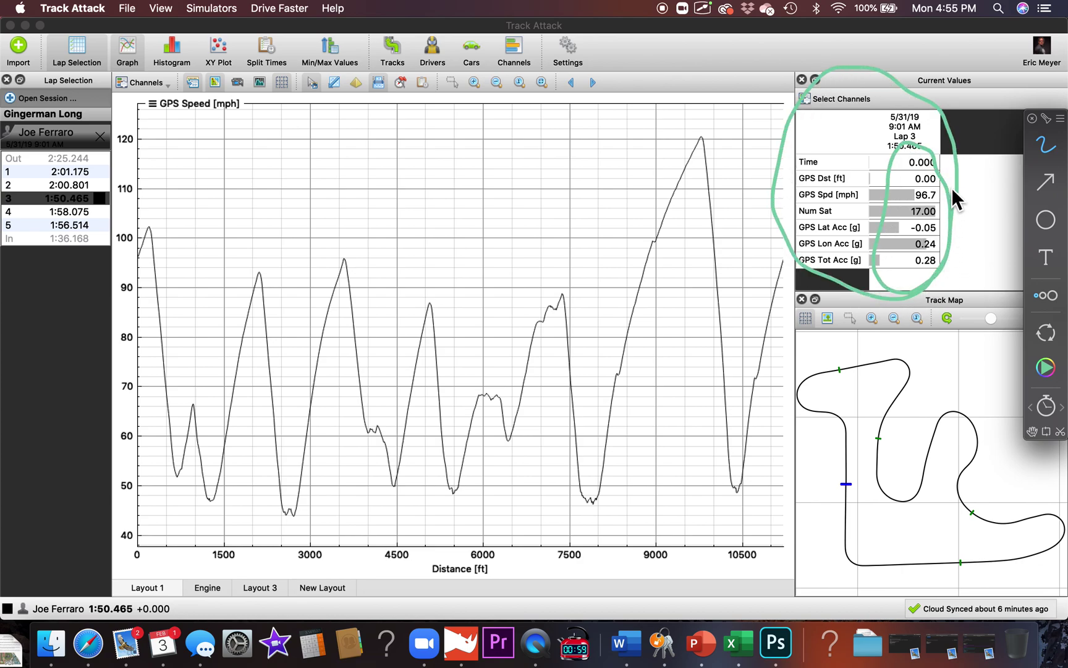
{"action": "left_click", "coordinate": [653, 303]}
{"action": "mouse_move", "coordinate": [654, 302]}
{"action": "left_mouse_down"}
{"action": "mouse_move", "coordinate": [641, 291]}
{"action": "mouse_move", "coordinate": [519, 309]}
{"action": "mouse_move", "coordinate": [643, 310]}
{"action": "mouse_move", "coordinate": [957, 217]}
{"action": "left_mouse_up"}
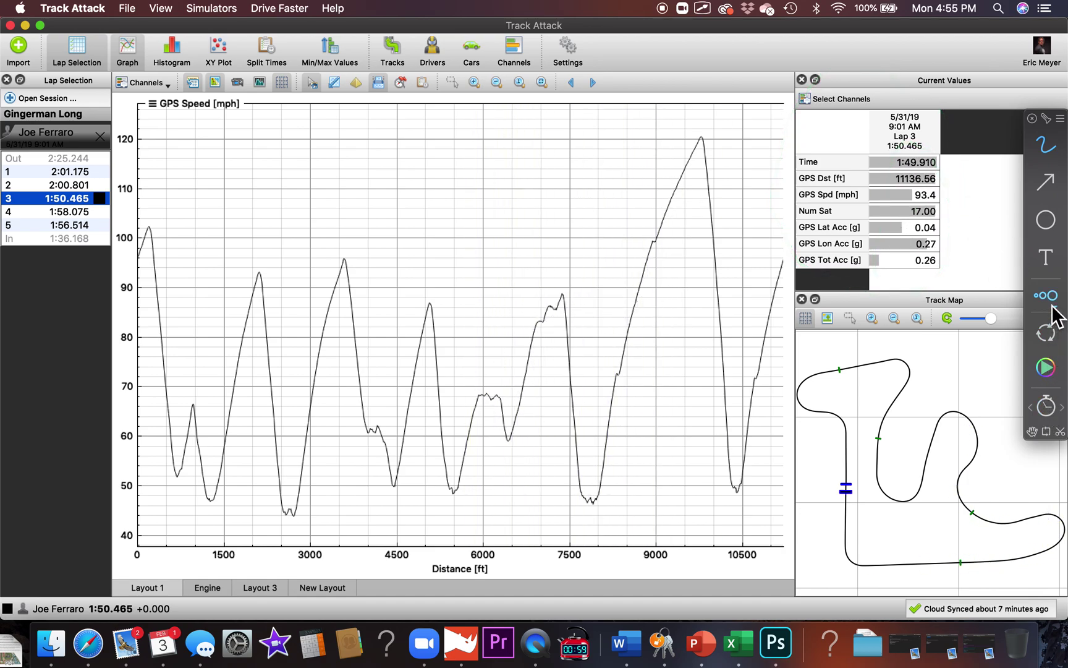
Change the annotation pen color to red and circle the lap 3 column in Current Values
{"action": "left_click", "coordinate": [1050, 369]}
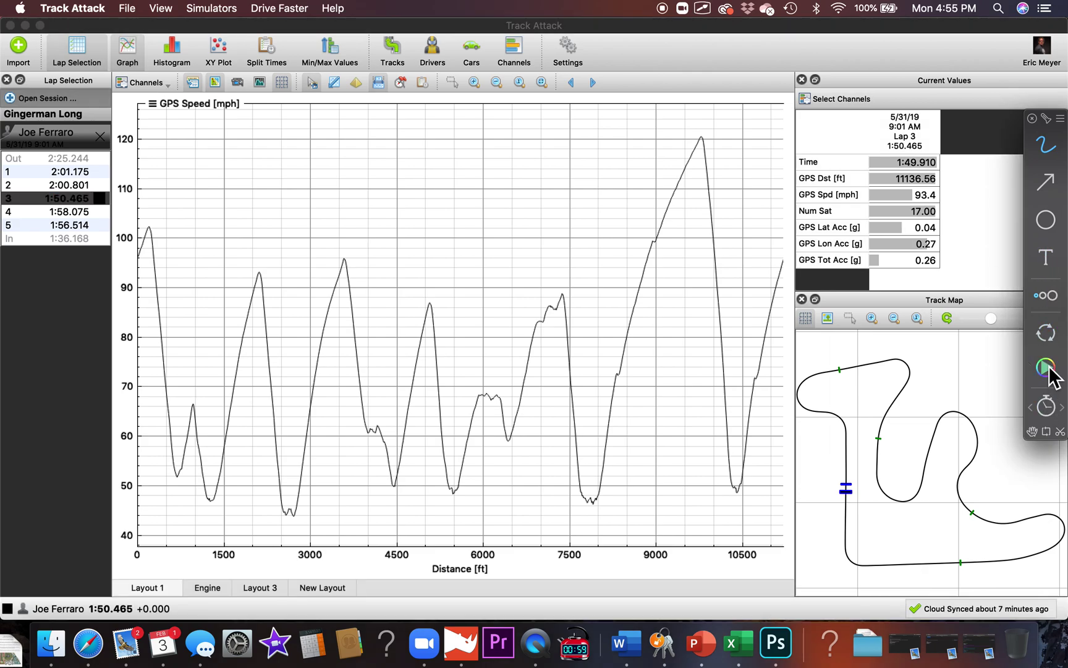
{"action": "left_click", "coordinate": [1002, 372]}
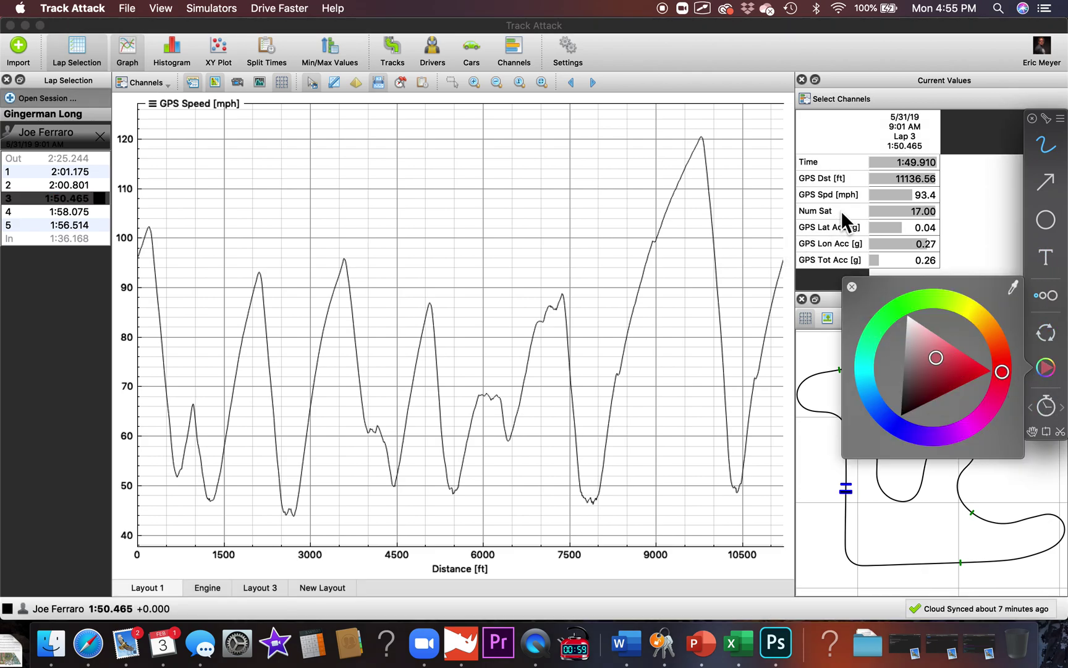
{"action": "mouse_move", "coordinate": [891, 116]}
{"action": "left_mouse_down"}
{"action": "mouse_move", "coordinate": [842, 228]}
{"action": "mouse_move", "coordinate": [943, 247]}
{"action": "mouse_move", "coordinate": [935, 134]}
{"action": "left_mouse_up"}
{"action": "left_click", "coordinate": [661, 270]}
{"action": "mouse_move", "coordinate": [663, 270]}
{"action": "left_mouse_down"}
{"action": "mouse_move", "coordinate": [498, 270]}
{"action": "mouse_move", "coordinate": [599, 277]}
{"action": "mouse_move", "coordinate": [709, 231]}
{"action": "mouse_move", "coordinate": [660, 245]}
{"action": "mouse_move", "coordinate": [670, 266]}
{"action": "left_mouse_up"}
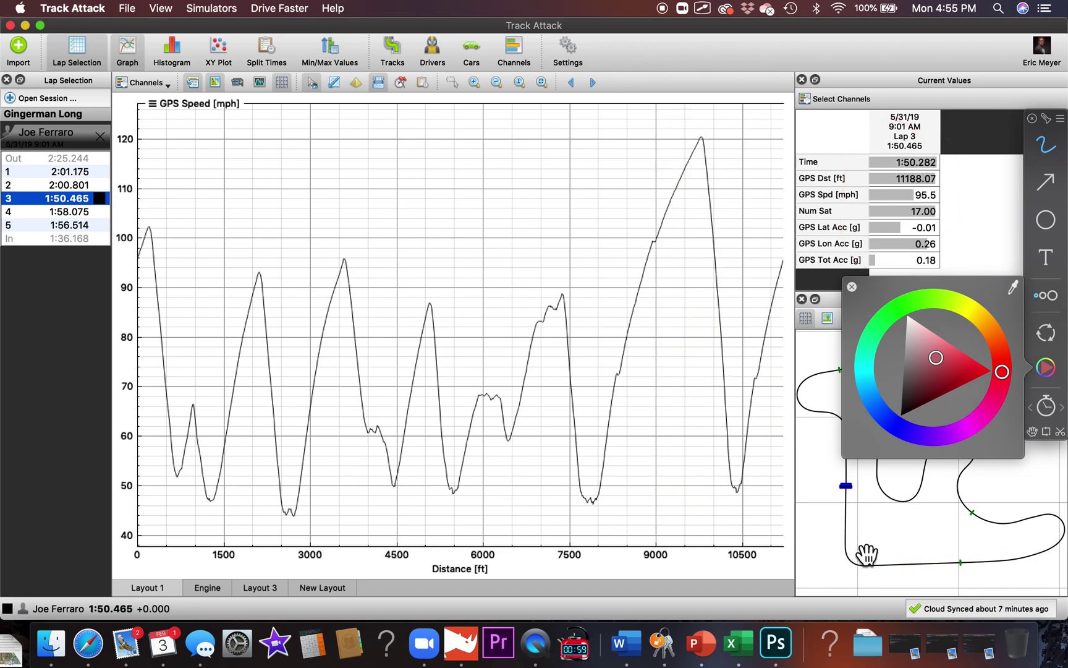
Circle the last corner before start/finish on the track map, its speed dip near 10500 ft and the matching lap 3 readings
{"action": "mouse_move", "coordinate": [883, 548]}
{"action": "left_mouse_down"}
{"action": "mouse_move", "coordinate": [839, 534]}
{"action": "mouse_move", "coordinate": [840, 581]}
{"action": "left_mouse_up"}
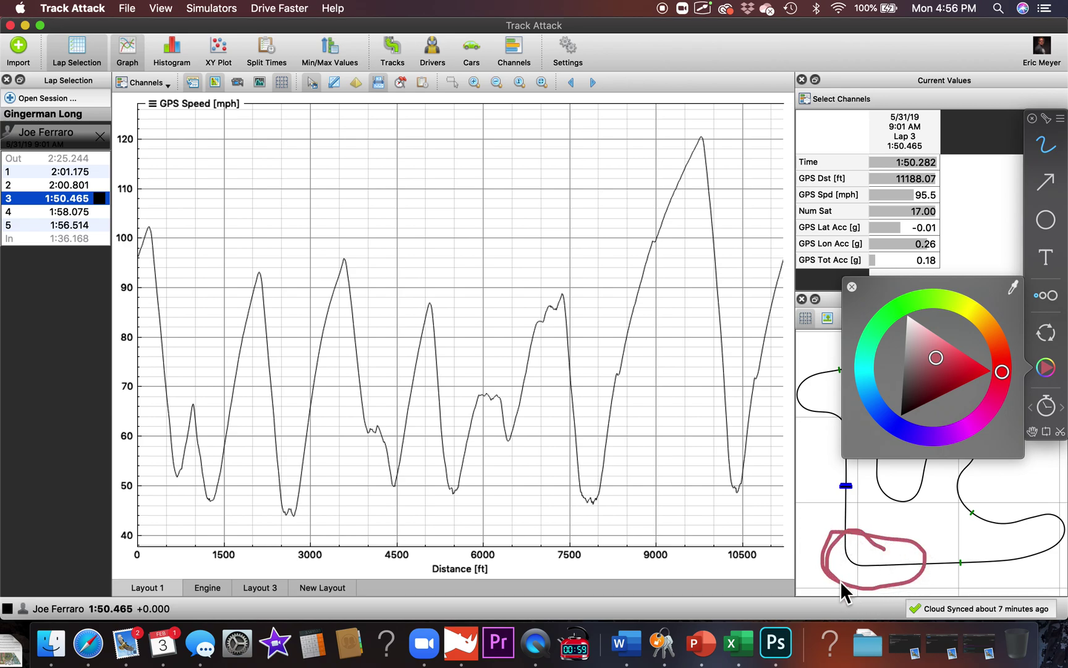
{"action": "mouse_move", "coordinate": [747, 371]}
{"action": "left_mouse_down"}
{"action": "mouse_move", "coordinate": [688, 345]}
{"action": "mouse_move", "coordinate": [713, 487]}
{"action": "mouse_move", "coordinate": [759, 410]}
{"action": "left_mouse_up"}
{"action": "mouse_move", "coordinate": [949, 128]}
{"action": "left_mouse_down"}
{"action": "mouse_move", "coordinate": [888, 126]}
{"action": "mouse_move", "coordinate": [893, 272]}
{"action": "mouse_move", "coordinate": [931, 125]}
{"action": "left_mouse_up"}
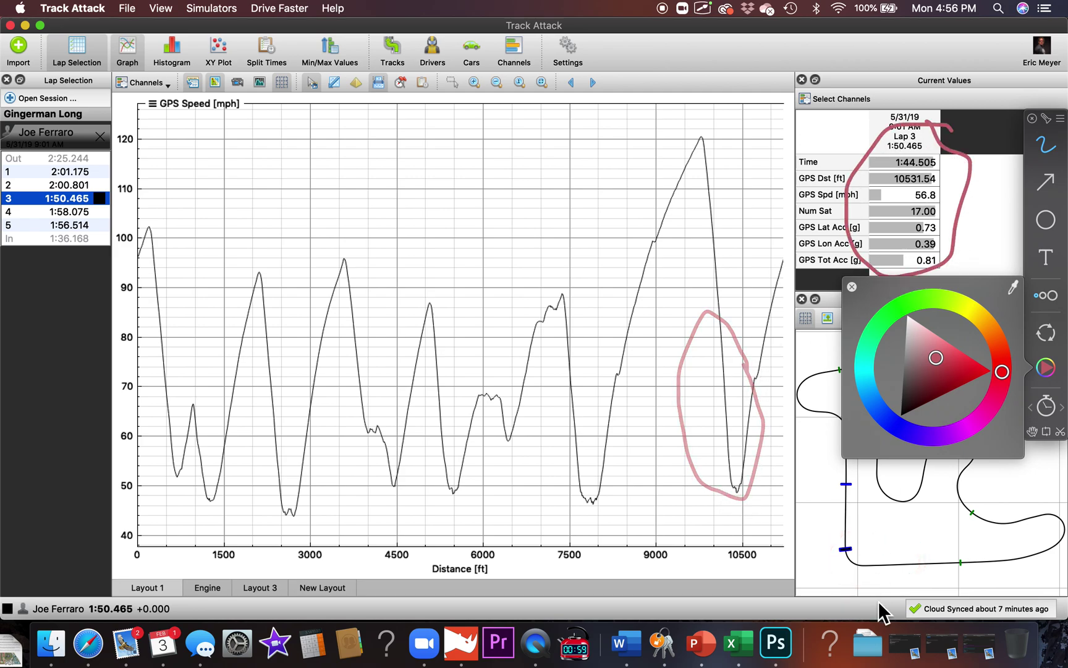
{"action": "left_click_drag", "start_coordinate": [924, 544], "coordinate": [835, 536]}
{"action": "mouse_move", "coordinate": [863, 584]}
{"action": "left_mouse_down"}
{"action": "mouse_move", "coordinate": [823, 565]}
{"action": "mouse_move", "coordinate": [861, 534]}
{"action": "mouse_move", "coordinate": [866, 574]}
{"action": "left_mouse_up"}
{"action": "mouse_move", "coordinate": [750, 484]}
{"action": "left_mouse_down"}
{"action": "mouse_move", "coordinate": [717, 457]}
{"action": "mouse_move", "coordinate": [734, 459]}
{"action": "left_mouse_up"}
{"action": "left_click", "coordinate": [737, 386]}
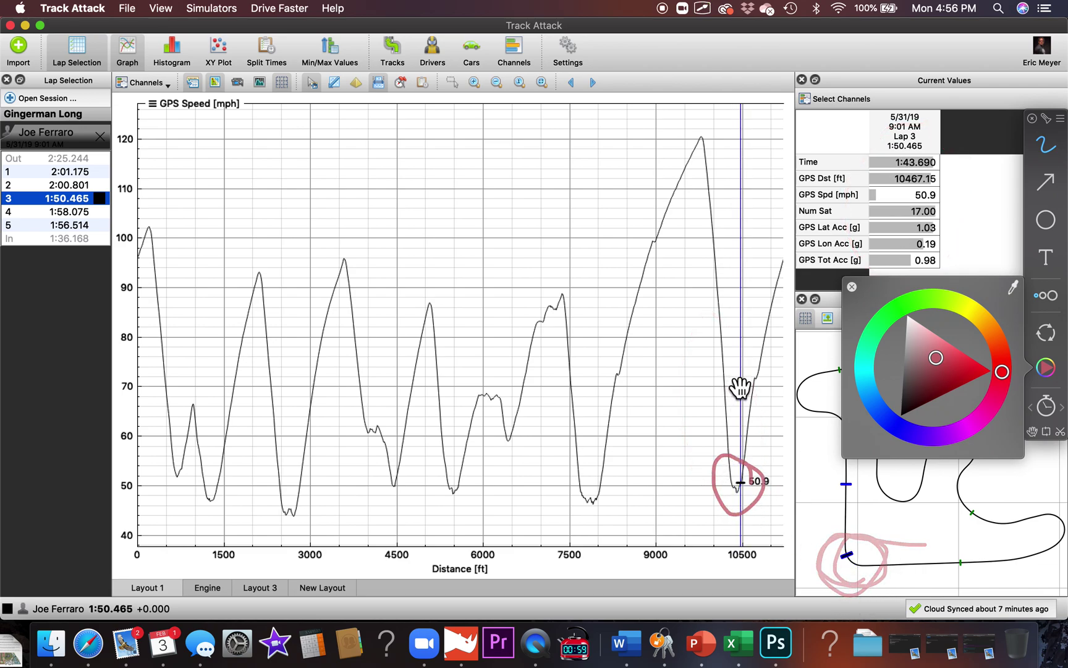
Mark the lap 3 readings in Current Values, circling the Num Sat label and value
{"action": "mouse_move", "coordinate": [972, 207]}
{"action": "left_mouse_down"}
{"action": "mouse_move", "coordinate": [950, 130]}
{"action": "mouse_move", "coordinate": [915, 268]}
{"action": "mouse_move", "coordinate": [927, 146]}
{"action": "left_mouse_up"}
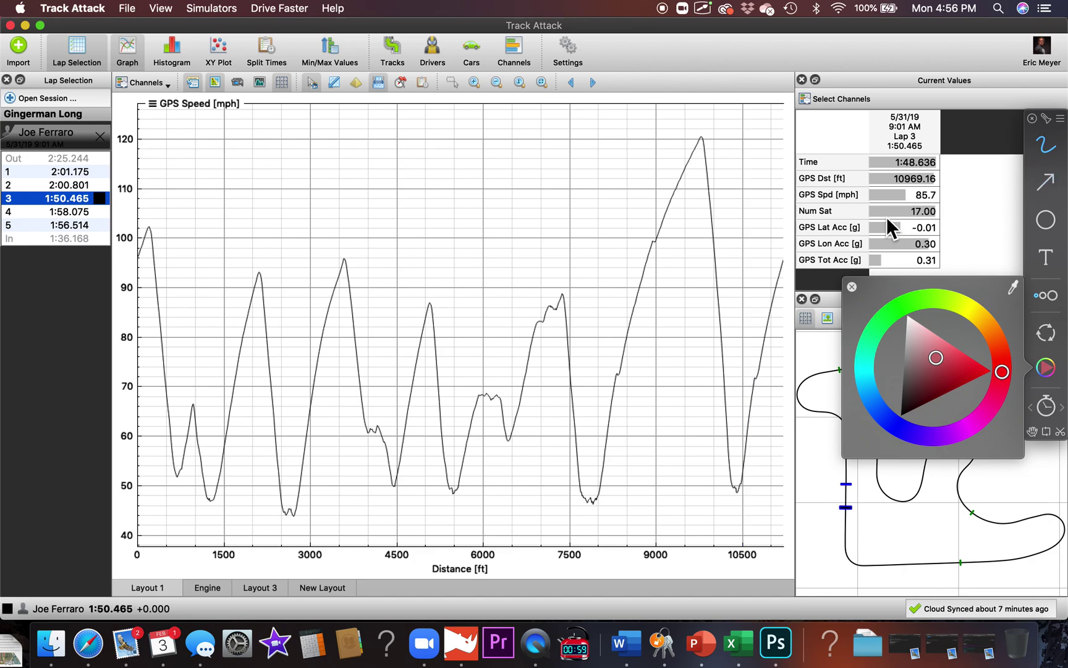
{"action": "left_click_drag", "start_coordinate": [852, 201], "coordinate": [937, 217]}
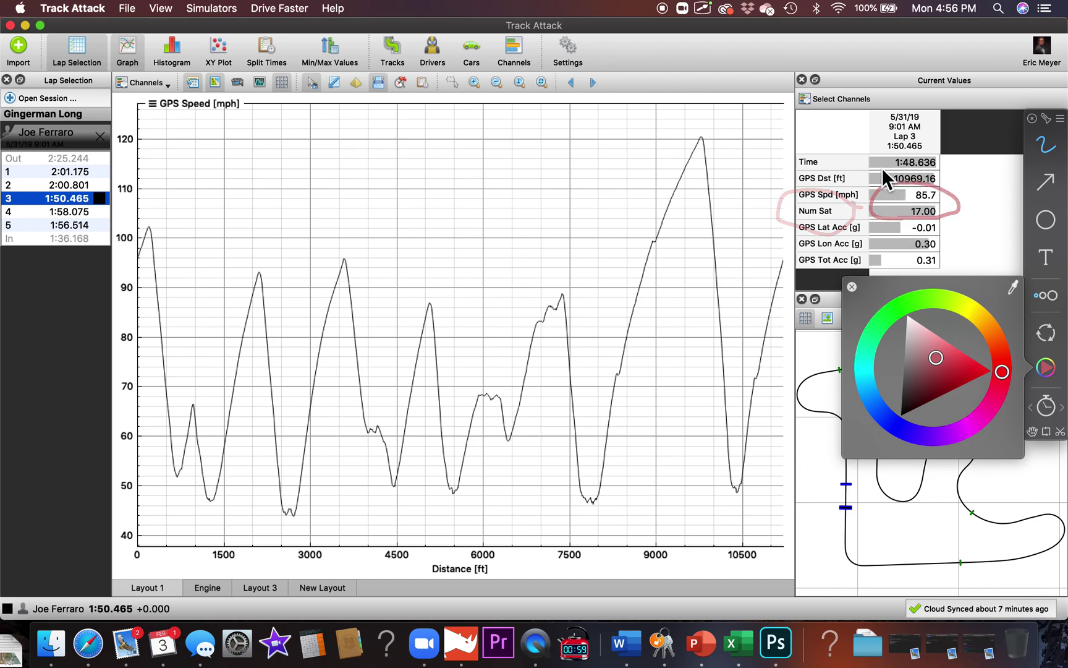
{"action": "left_click_drag", "start_coordinate": [944, 163], "coordinate": [935, 170]}
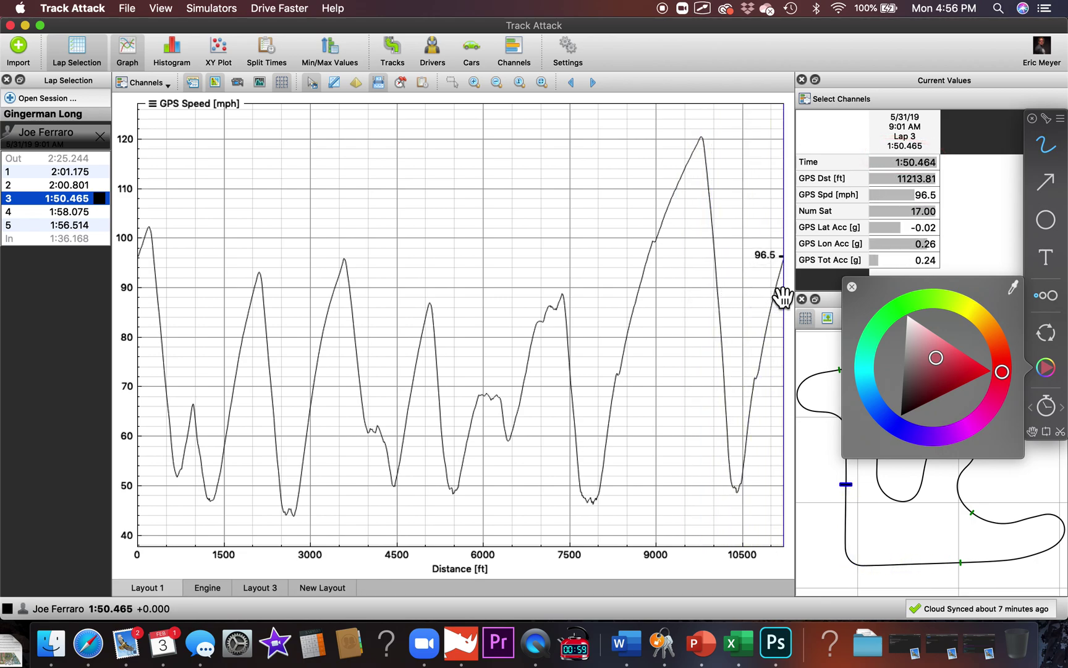
Circle the Time and GPS Dst readings and draw a line linking the time to lap 3 in the lap list
{"action": "left_click_drag", "start_coordinate": [958, 154], "coordinate": [821, 141]}
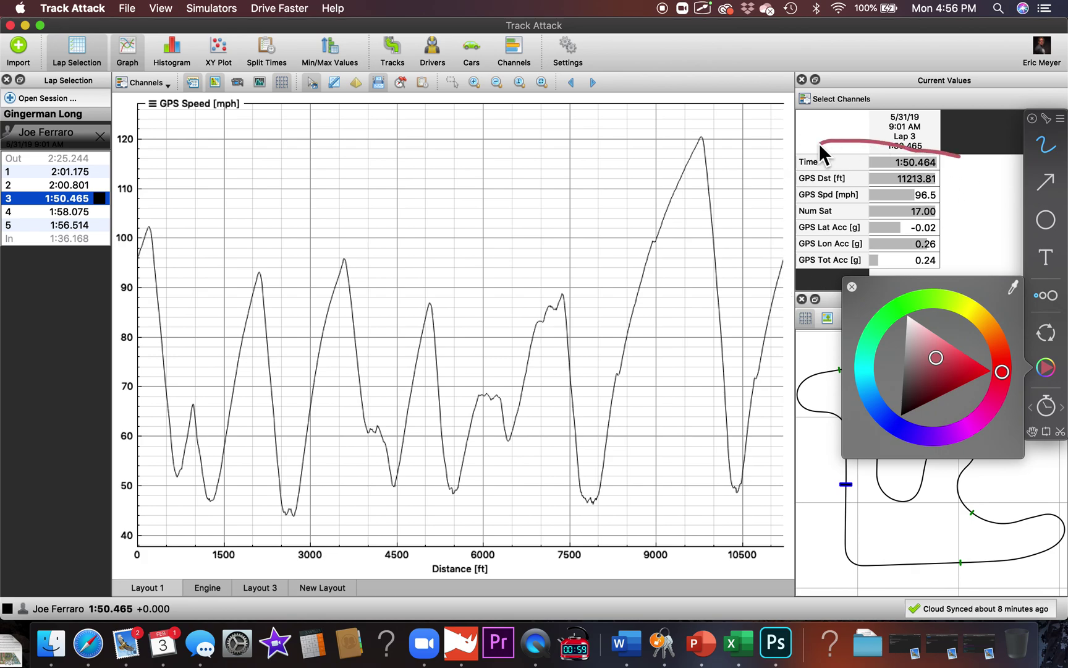
{"action": "left_click_drag", "start_coordinate": [835, 191], "coordinate": [955, 163]}
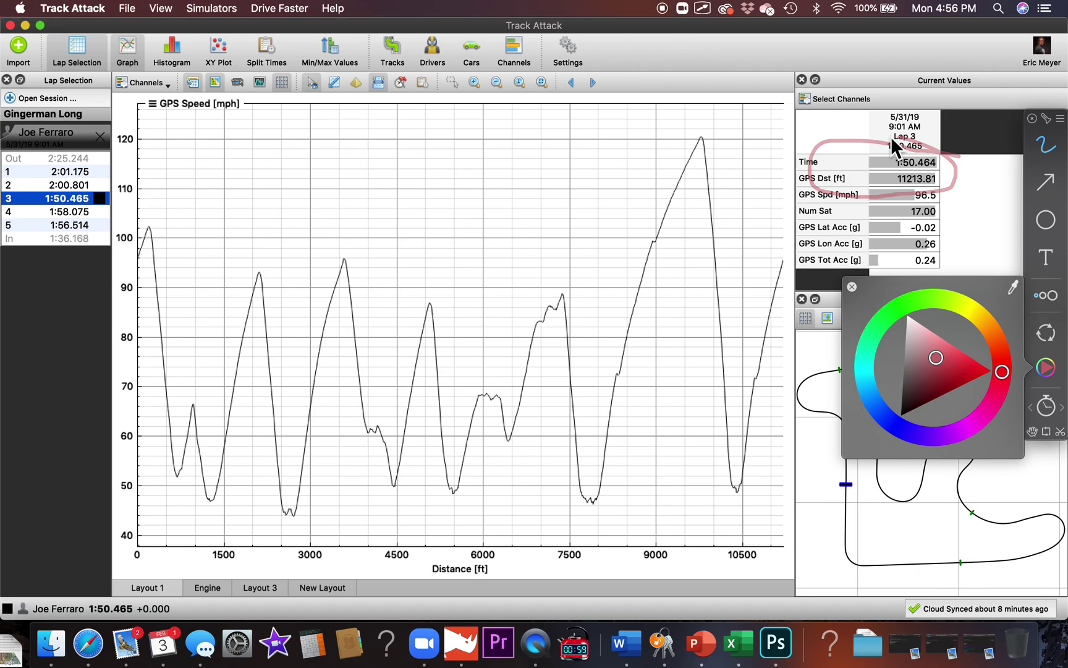
{"action": "mouse_move", "coordinate": [947, 151]}
{"action": "left_mouse_down"}
{"action": "mouse_move", "coordinate": [903, 143]}
{"action": "mouse_move", "coordinate": [885, 152]}
{"action": "mouse_move", "coordinate": [669, 120]}
{"action": "mouse_move", "coordinate": [14, 198]}
{"action": "mouse_move", "coordinate": [62, 228]}
{"action": "left_mouse_up"}
{"action": "left_click_drag", "start_coordinate": [96, 180], "coordinate": [291, 237]}
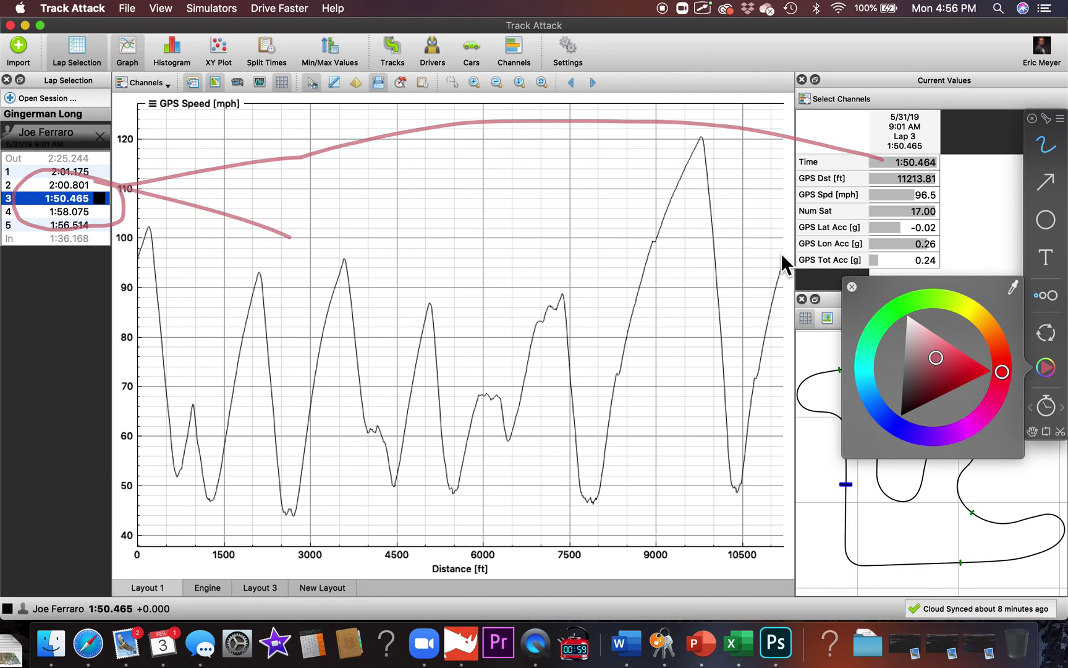
Circle the end of the speed trace, the end of the distance axis and the start/finish line on the map
{"action": "mouse_move", "coordinate": [789, 243]}
{"action": "left_mouse_down"}
{"action": "mouse_move", "coordinate": [771, 253]}
{"action": "mouse_move", "coordinate": [773, 284]}
{"action": "left_mouse_up"}
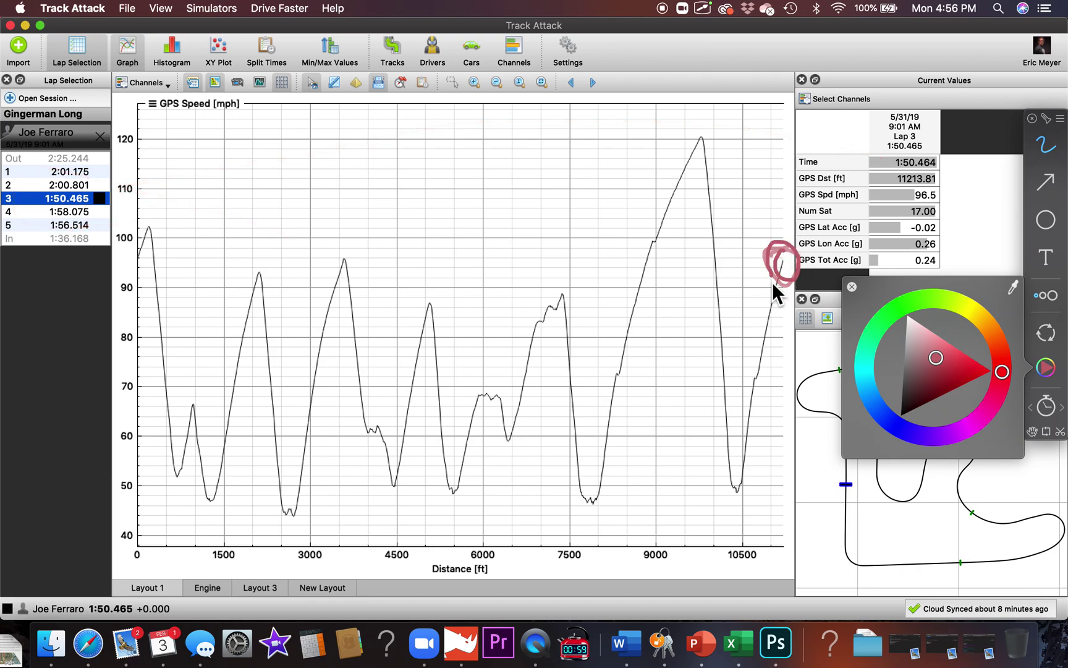
{"action": "mouse_move", "coordinate": [785, 539]}
{"action": "left_mouse_down"}
{"action": "mouse_move", "coordinate": [777, 531]}
{"action": "mouse_move", "coordinate": [781, 547]}
{"action": "left_mouse_up"}
{"action": "mouse_move", "coordinate": [839, 492]}
{"action": "left_mouse_down"}
{"action": "mouse_move", "coordinate": [832, 468]}
{"action": "mouse_move", "coordinate": [854, 481]}
{"action": "left_mouse_up"}
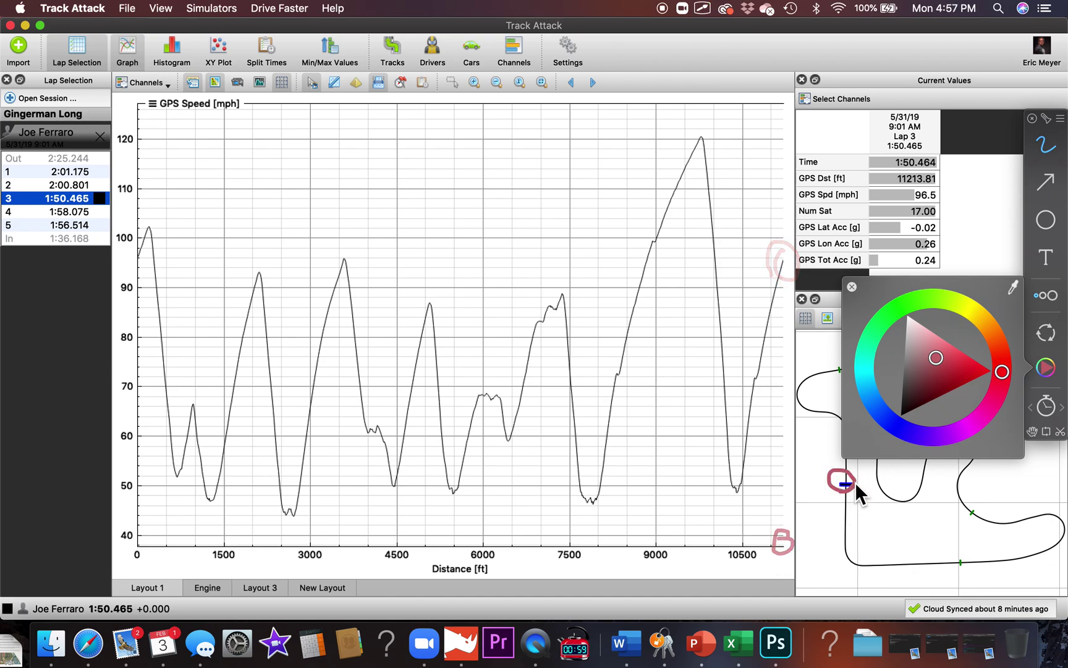
Close the annotation color wheel and show lap 4 in the speed graph
{"action": "left_click", "coordinate": [851, 285]}
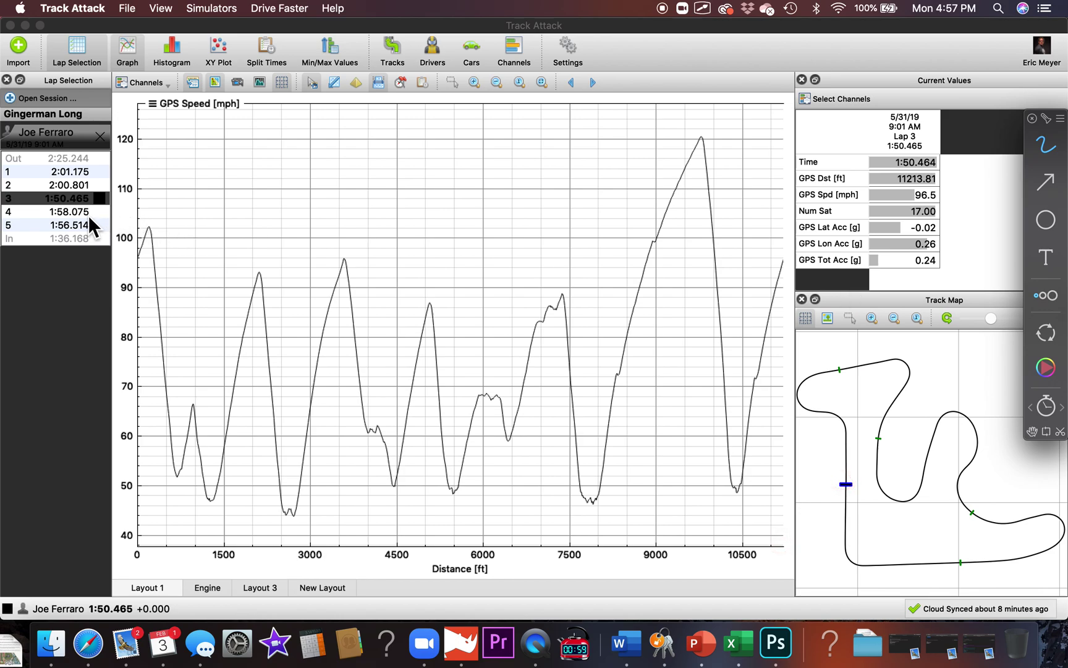
{"action": "left_click", "coordinate": [71, 209]}
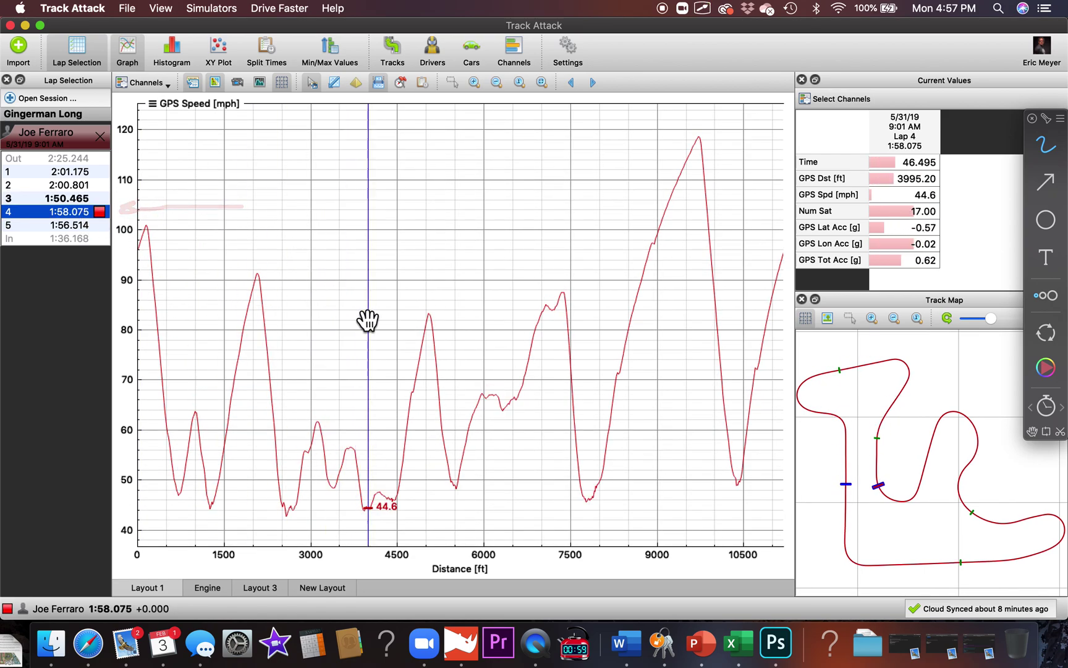
Circle the longest acceleration run in the speed graph, from about 7,500 ft up to the highest speed peak
{"action": "mouse_move", "coordinate": [369, 320]}
{"action": "left_mouse_down"}
{"action": "mouse_move", "coordinate": [358, 292]}
{"action": "mouse_move", "coordinate": [281, 401]}
{"action": "mouse_move", "coordinate": [394, 381]}
{"action": "mouse_move", "coordinate": [324, 286]}
{"action": "left_mouse_up"}
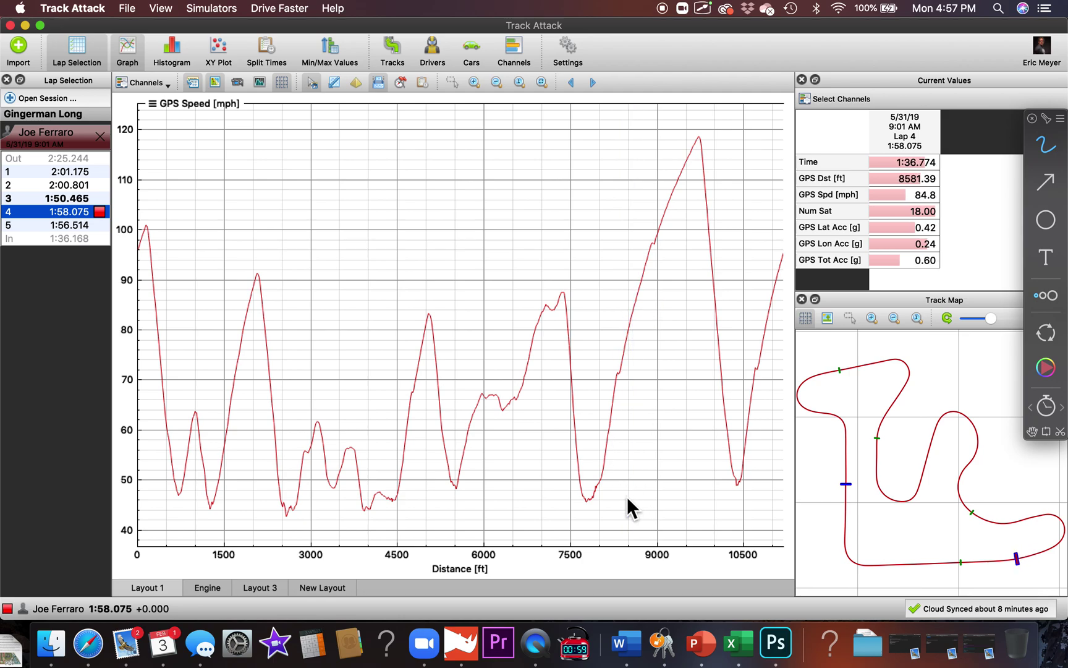
{"action": "mouse_move", "coordinate": [622, 505]}
{"action": "left_mouse_down"}
{"action": "mouse_move", "coordinate": [662, 383]}
{"action": "mouse_move", "coordinate": [708, 119]}
{"action": "mouse_move", "coordinate": [604, 312]}
{"action": "mouse_move", "coordinate": [591, 503]}
{"action": "left_mouse_up"}
{"action": "left_click_drag", "start_coordinate": [632, 462], "coordinate": [631, 462]}
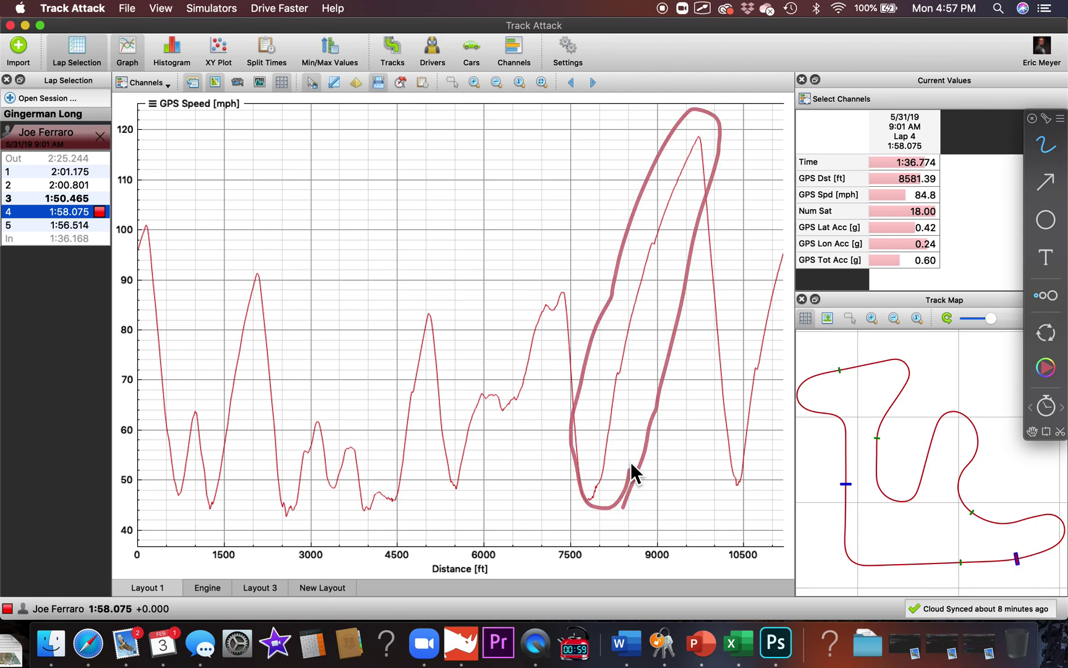
Circle the start of the speed trace, the zero of the distance axis and the start/finish line on the map
{"action": "mouse_move", "coordinate": [158, 222]}
{"action": "left_mouse_down"}
{"action": "mouse_move", "coordinate": [142, 214]}
{"action": "mouse_move", "coordinate": [128, 258]}
{"action": "left_mouse_up"}
{"action": "left_click_drag", "start_coordinate": [166, 226], "coordinate": [161, 218]}
{"action": "mouse_move", "coordinate": [144, 540]}
{"action": "left_mouse_down"}
{"action": "mouse_move", "coordinate": [131, 562]}
{"action": "mouse_move", "coordinate": [141, 539]}
{"action": "left_mouse_up"}
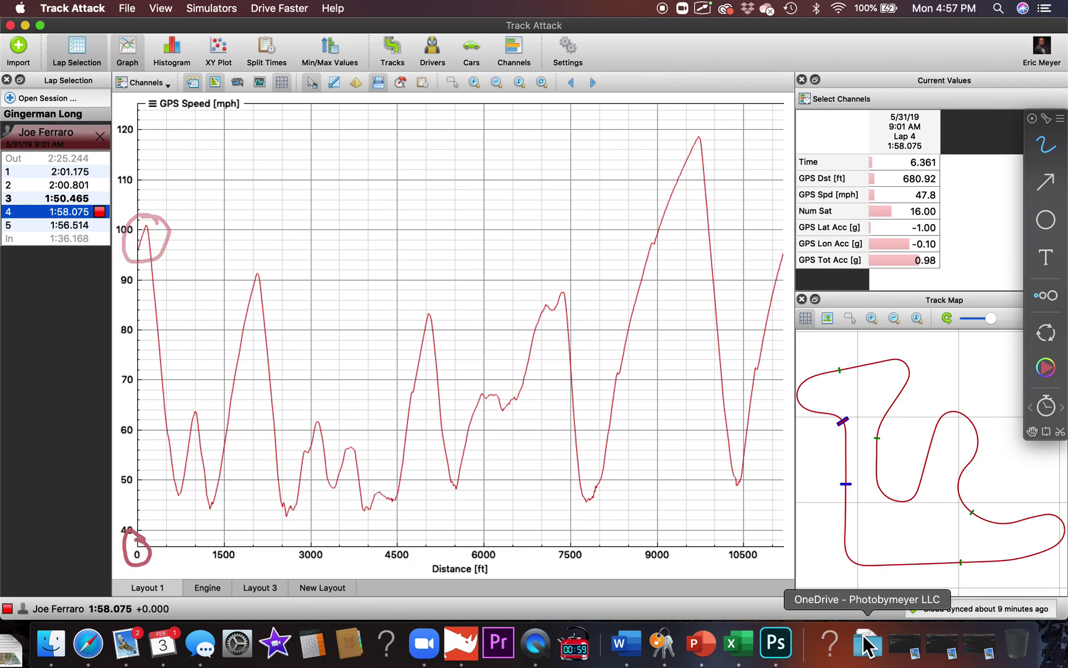
{"action": "left_click", "coordinate": [854, 475]}
{"action": "mouse_move", "coordinate": [851, 455]}
{"action": "left_mouse_down"}
{"action": "mouse_move", "coordinate": [816, 497]}
{"action": "mouse_move", "coordinate": [865, 494]}
{"action": "left_mouse_up"}
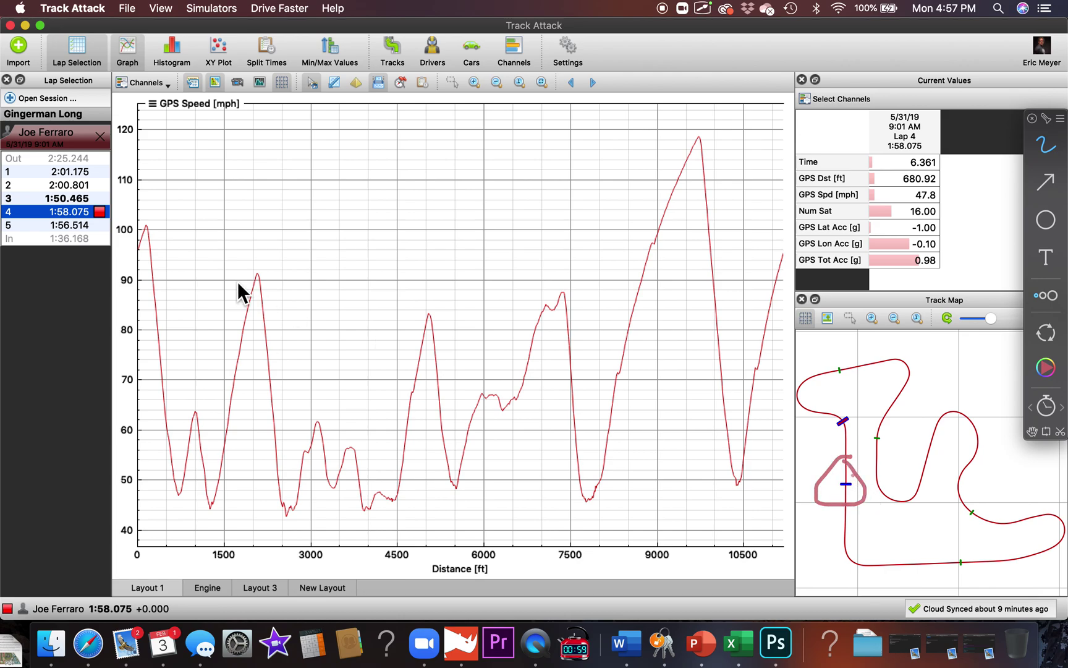
Trace the first braking drop to its low point, circling that point and the matching first corner on the map
{"action": "left_click_drag", "start_coordinate": [150, 209], "coordinate": [172, 438]}
{"action": "mouse_move", "coordinate": [183, 477]}
{"action": "left_mouse_down"}
{"action": "mouse_move", "coordinate": [164, 477]}
{"action": "mouse_move", "coordinate": [187, 489]}
{"action": "left_mouse_up"}
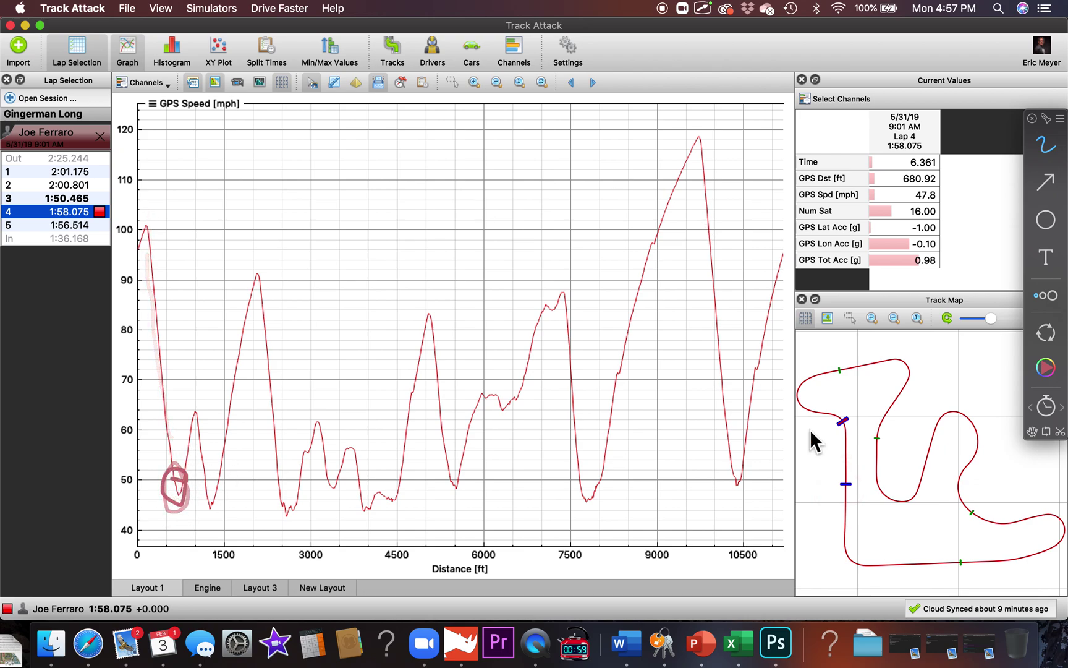
{"action": "mouse_move", "coordinate": [859, 413]}
{"action": "left_mouse_down"}
{"action": "mouse_move", "coordinate": [843, 406]}
{"action": "mouse_move", "coordinate": [862, 423]}
{"action": "left_mouse_up"}
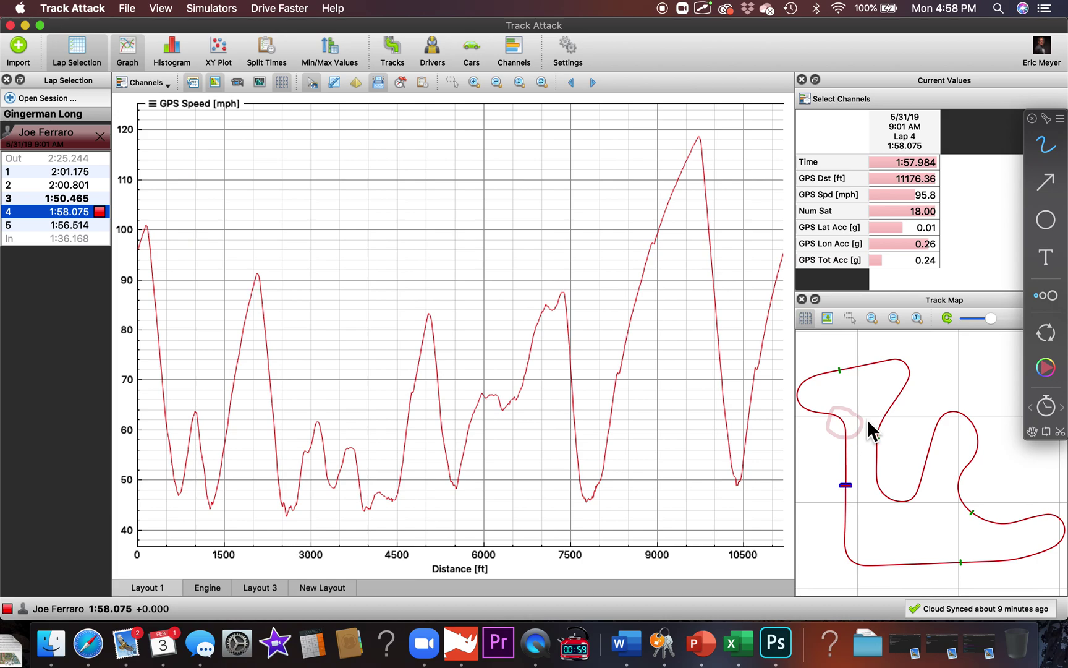
{"action": "left_click_drag", "start_coordinate": [862, 415], "coordinate": [826, 405]}
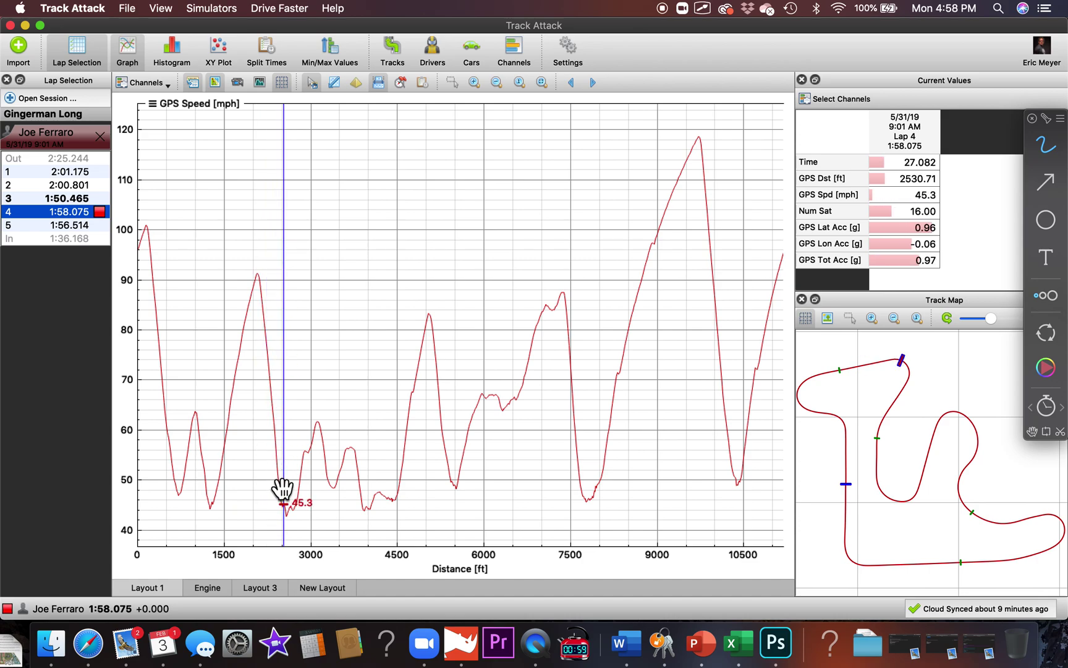
Circle the two small speed humps between about 2,500 and 4,000 ft and mark the GPS Speed graph title
{"action": "mouse_move", "coordinate": [372, 432]}
{"action": "left_mouse_down"}
{"action": "mouse_move", "coordinate": [293, 414]}
{"action": "mouse_move", "coordinate": [337, 515]}
{"action": "mouse_move", "coordinate": [285, 406]}
{"action": "left_mouse_up"}
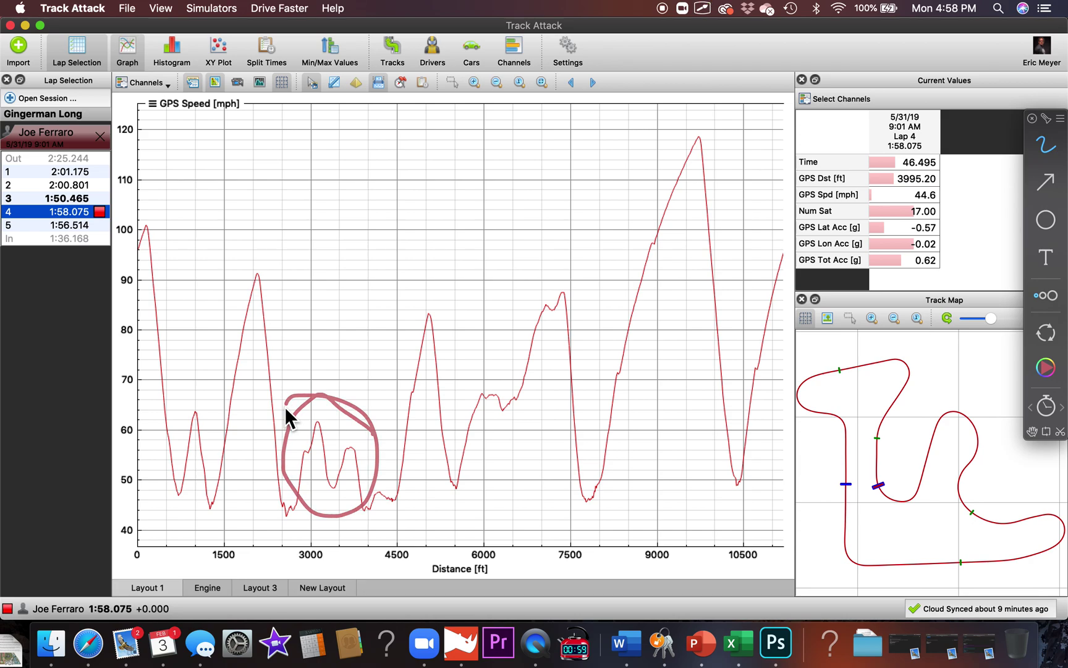
{"action": "mouse_move", "coordinate": [148, 124]}
{"action": "left_mouse_down"}
{"action": "mouse_move", "coordinate": [243, 134]}
{"action": "mouse_move", "coordinate": [130, 82]}
{"action": "mouse_move", "coordinate": [266, 114]}
{"action": "left_mouse_up"}
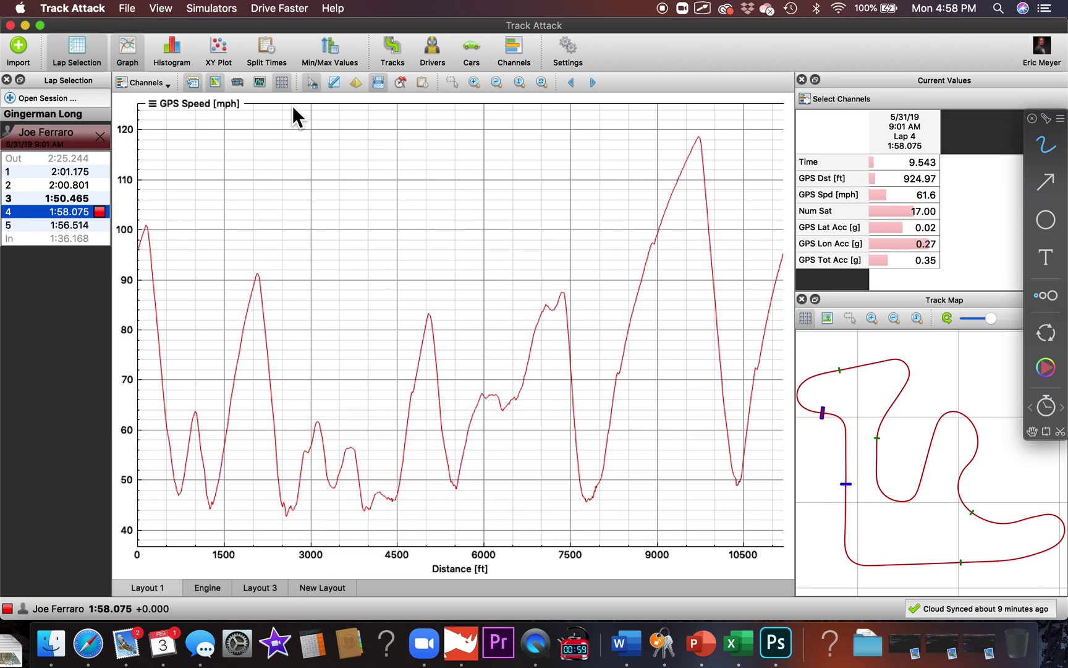
{"action": "left_click_drag", "start_coordinate": [156, 139], "coordinate": [267, 121]}
Draw a large dollar sign over the speed graph
{"action": "mouse_move", "coordinate": [464, 168]}
{"action": "left_mouse_down"}
{"action": "mouse_move", "coordinate": [345, 176]}
{"action": "mouse_move", "coordinate": [323, 278]}
{"action": "left_mouse_up"}
{"action": "left_click_drag", "start_coordinate": [359, 102], "coordinate": [376, 315]}
{"action": "left_click_drag", "start_coordinate": [389, 137], "coordinate": [400, 273]}
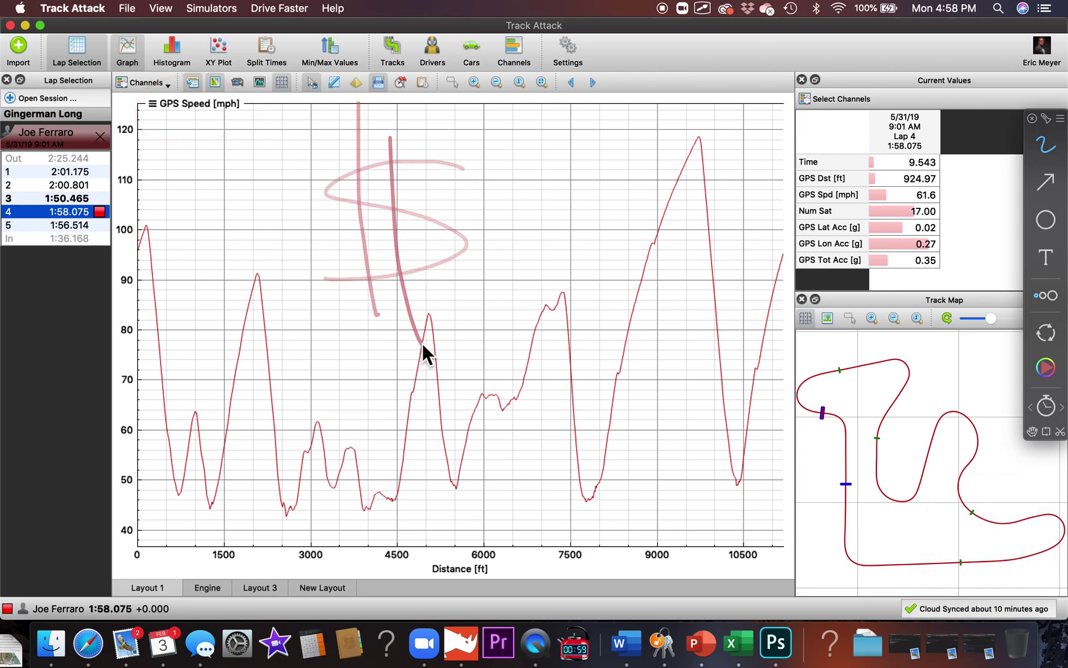
Circle the top-speed peak and draw over the speed trace to follow its rises and falls across the lap
{"action": "mouse_move", "coordinate": [423, 343]}
{"action": "left_mouse_down"}
{"action": "mouse_move", "coordinate": [732, 151]}
{"action": "mouse_move", "coordinate": [721, 137]}
{"action": "left_mouse_up"}
{"action": "mouse_move", "coordinate": [579, 303]}
{"action": "left_mouse_down"}
{"action": "mouse_move", "coordinate": [530, 331]}
{"action": "mouse_move", "coordinate": [436, 492]}
{"action": "mouse_move", "coordinate": [352, 483]}
{"action": "mouse_move", "coordinate": [260, 295]}
{"action": "mouse_move", "coordinate": [178, 431]}
{"action": "left_mouse_up"}
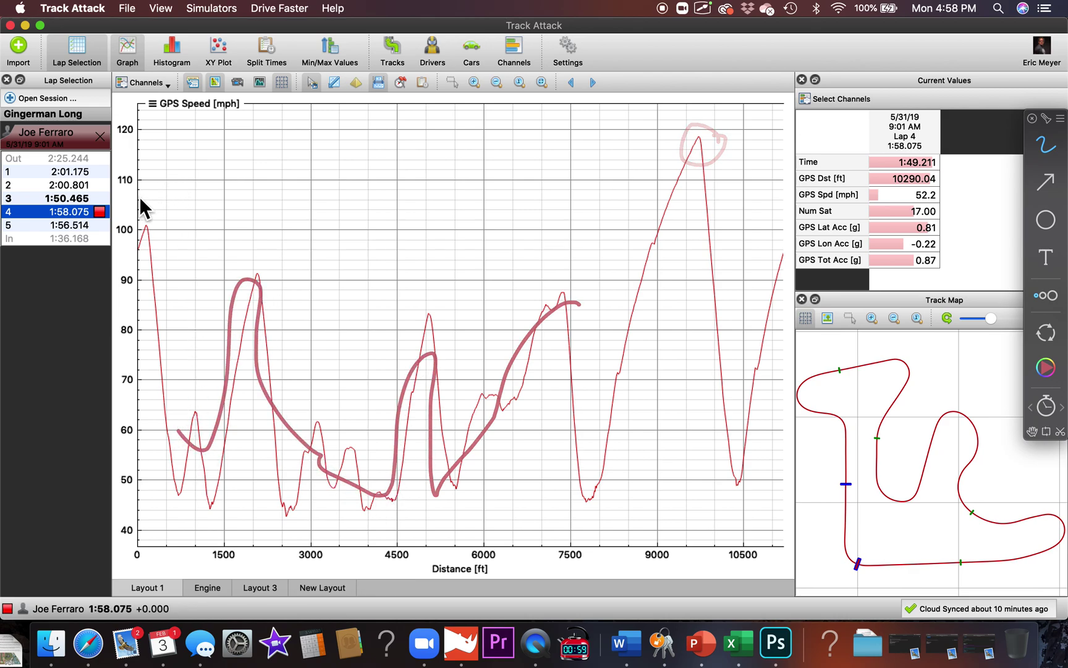
{"action": "mouse_move", "coordinate": [131, 210]}
{"action": "left_mouse_down"}
{"action": "mouse_move", "coordinate": [181, 310]}
{"action": "mouse_move", "coordinate": [245, 214]}
{"action": "mouse_move", "coordinate": [314, 347]}
{"action": "mouse_move", "coordinate": [383, 379]}
{"action": "mouse_move", "coordinate": [470, 282]}
{"action": "mouse_move", "coordinate": [544, 274]}
{"action": "mouse_move", "coordinate": [593, 253]}
{"action": "mouse_move", "coordinate": [603, 264]}
{"action": "mouse_move", "coordinate": [694, 125]}
{"action": "mouse_move", "coordinate": [732, 284]}
{"action": "left_mouse_up"}
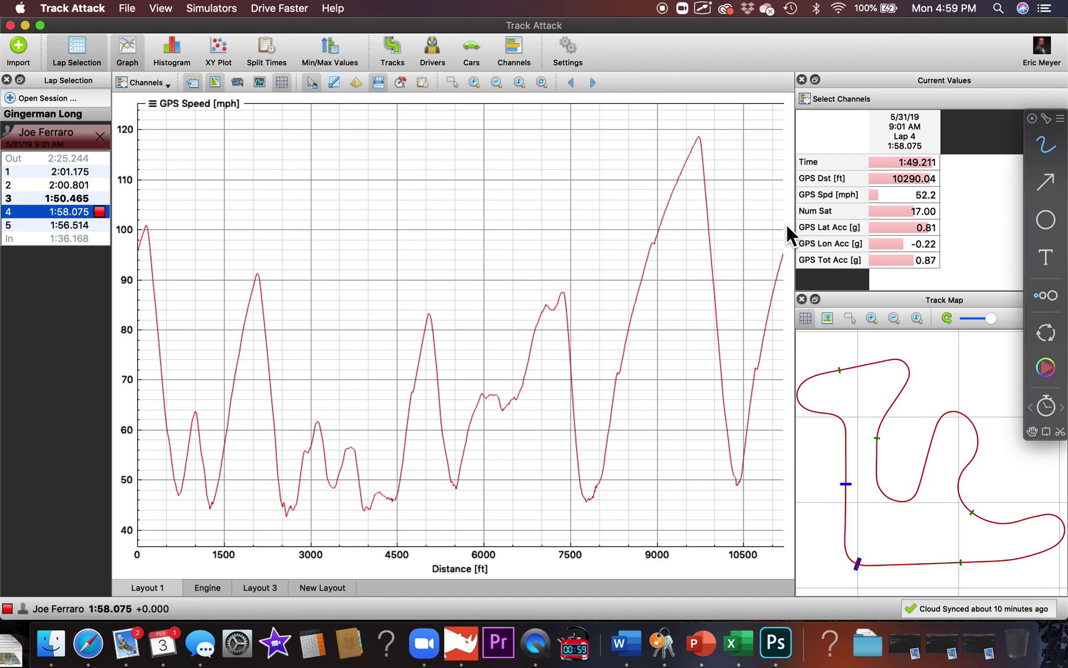
Circle the track map and add the GPS Longitudinal Acceleration channel to the graph alongside GPS Speed
{"action": "mouse_move", "coordinate": [967, 365]}
{"action": "left_mouse_down"}
{"action": "mouse_move", "coordinate": [920, 362]}
{"action": "mouse_move", "coordinate": [806, 497]}
{"action": "mouse_move", "coordinate": [964, 574]}
{"action": "mouse_move", "coordinate": [943, 375]}
{"action": "mouse_move", "coordinate": [899, 343]}
{"action": "left_mouse_up"}
{"action": "mouse_move", "coordinate": [659, 345]}
{"action": "left_mouse_down"}
{"action": "mouse_move", "coordinate": [498, 365]}
{"action": "mouse_move", "coordinate": [519, 372]}
{"action": "mouse_move", "coordinate": [158, 84]}
{"action": "left_mouse_up"}
{"action": "left_click", "coordinate": [147, 80]}
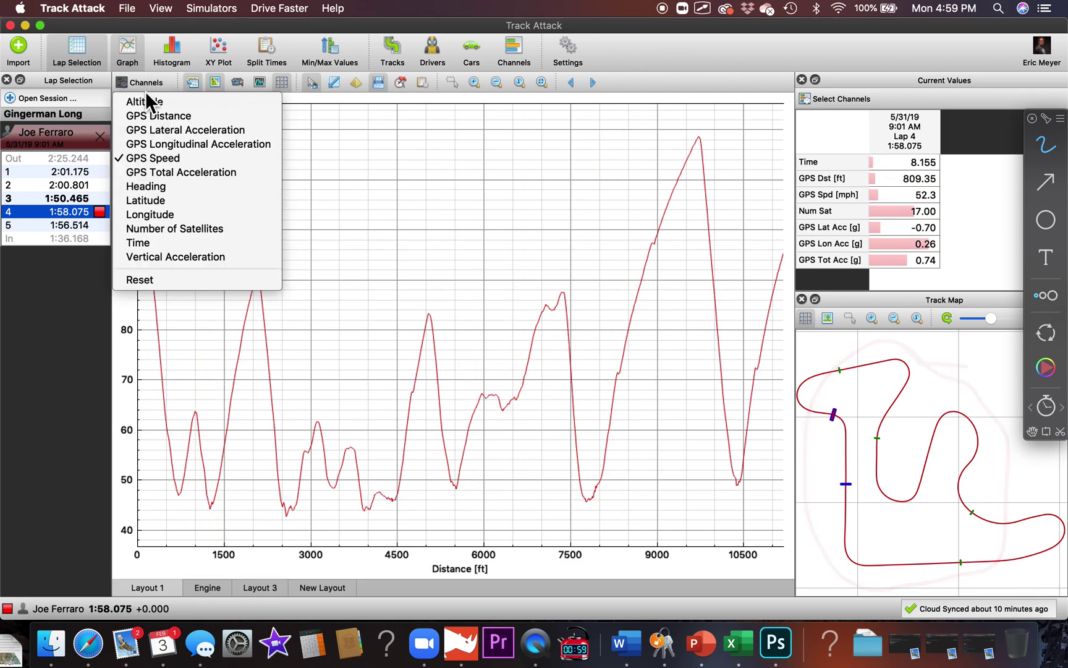
{"action": "left_click", "coordinate": [165, 144]}
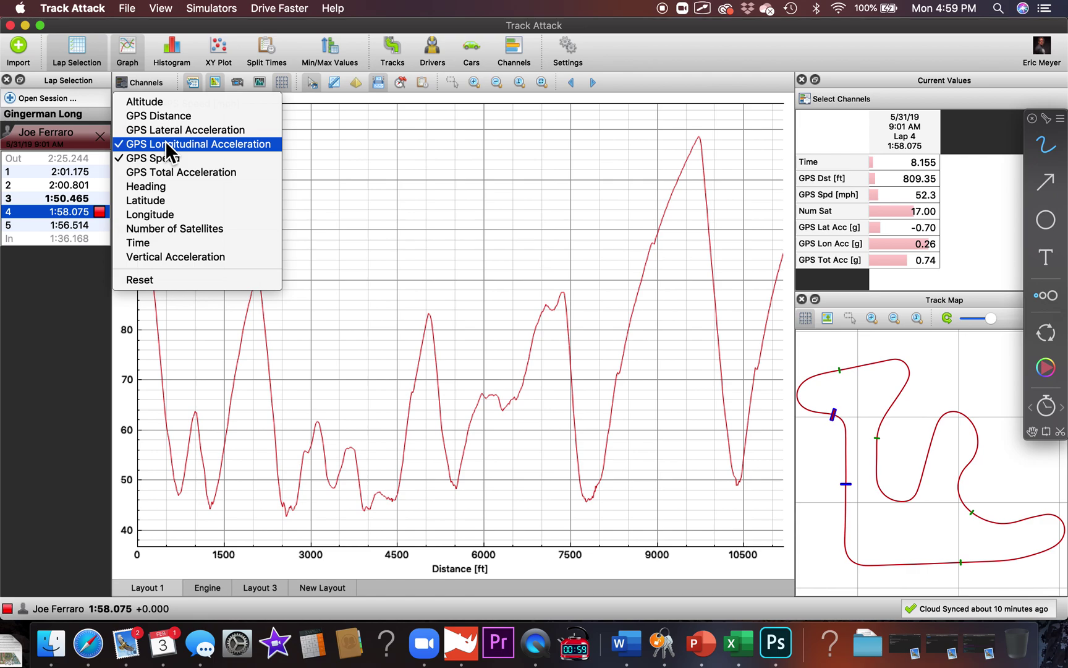
{"action": "left_click", "coordinate": [361, 200]}
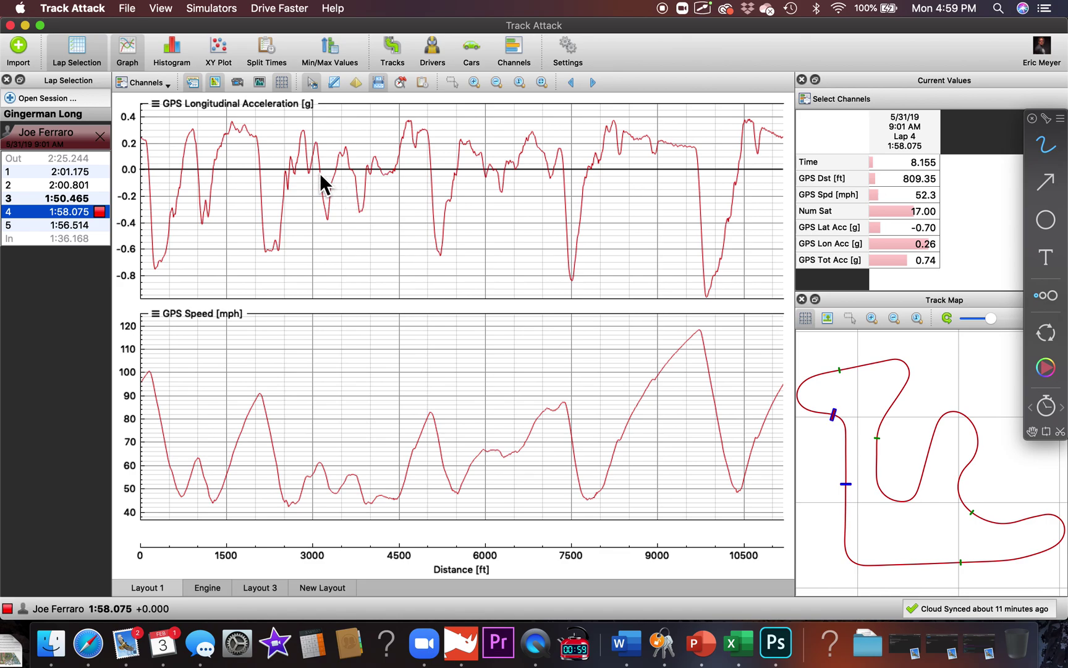
Circle the GPS Longitudinal Acceleration title and draw a large letter F across that graph's zero line
{"action": "mouse_move", "coordinate": [216, 126]}
{"action": "left_mouse_down"}
{"action": "mouse_move", "coordinate": [310, 100]}
{"action": "mouse_move", "coordinate": [161, 101]}
{"action": "left_mouse_up"}
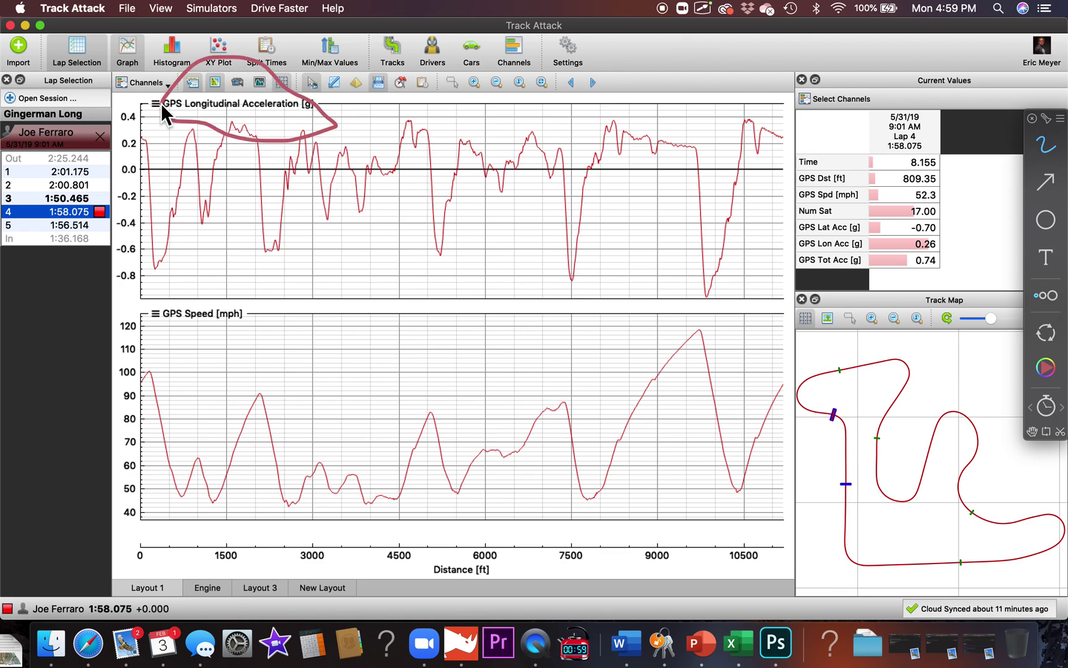
{"action": "left_click_drag", "start_coordinate": [372, 142], "coordinate": [374, 252]}
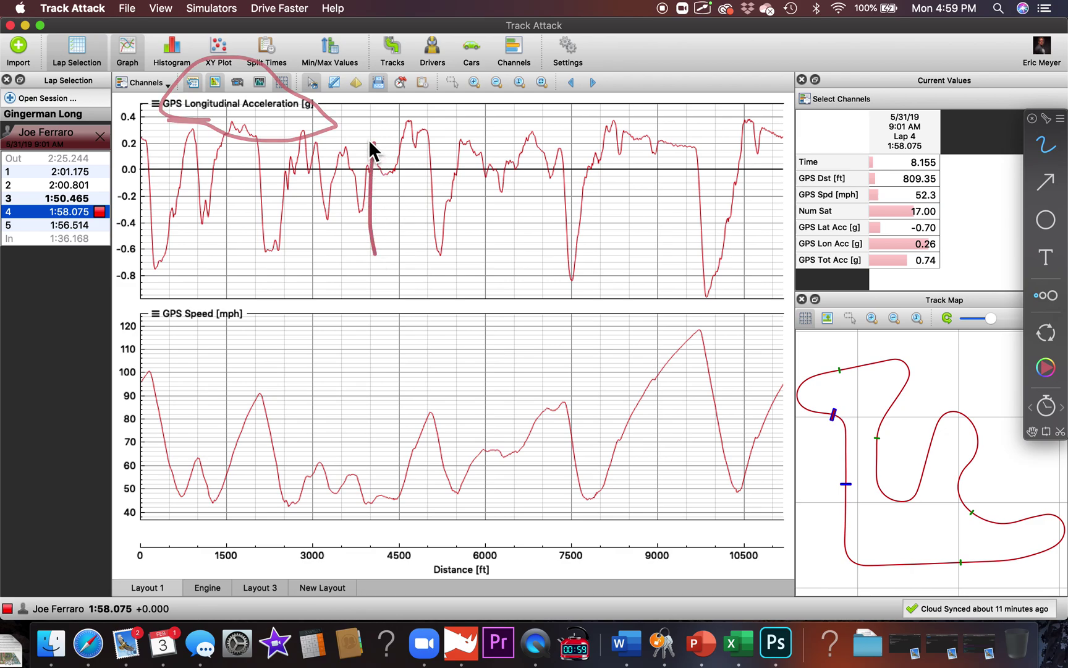
{"action": "left_click_drag", "start_coordinate": [368, 140], "coordinate": [483, 139]}
{"action": "left_click_drag", "start_coordinate": [370, 192], "coordinate": [435, 191]}
Write a G above and a B below the zero line of the longitudinal acceleration graph, marking along the line between them
{"action": "left_click", "coordinate": [614, 224]}
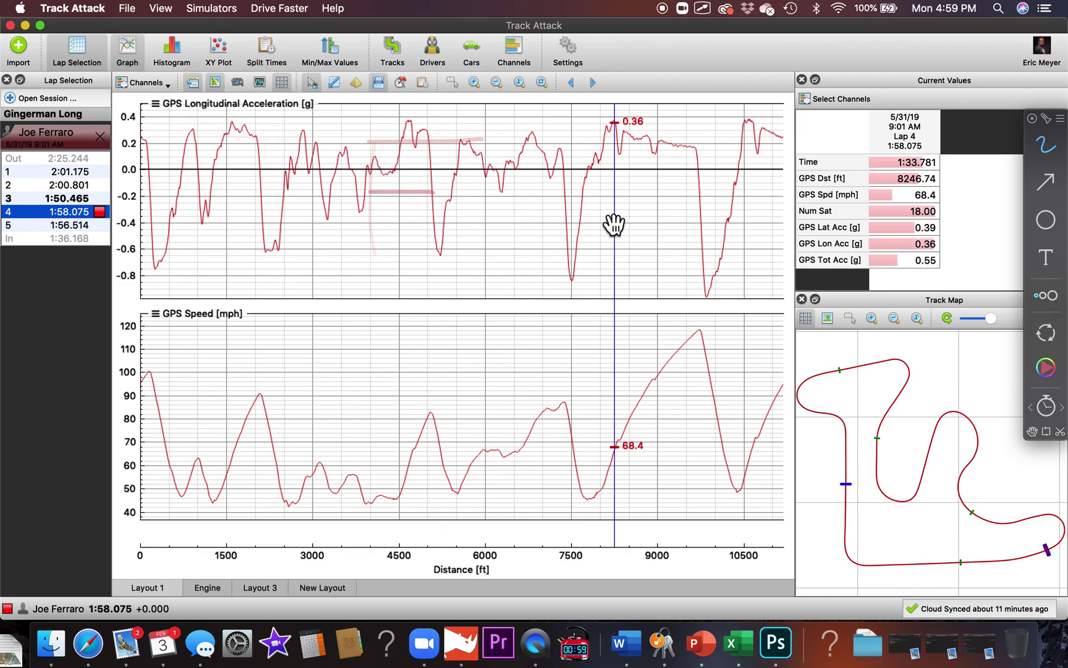
{"action": "mouse_move", "coordinate": [582, 100]}
{"action": "left_mouse_down"}
{"action": "mouse_move", "coordinate": [529, 155]}
{"action": "mouse_move", "coordinate": [537, 257]}
{"action": "left_mouse_up"}
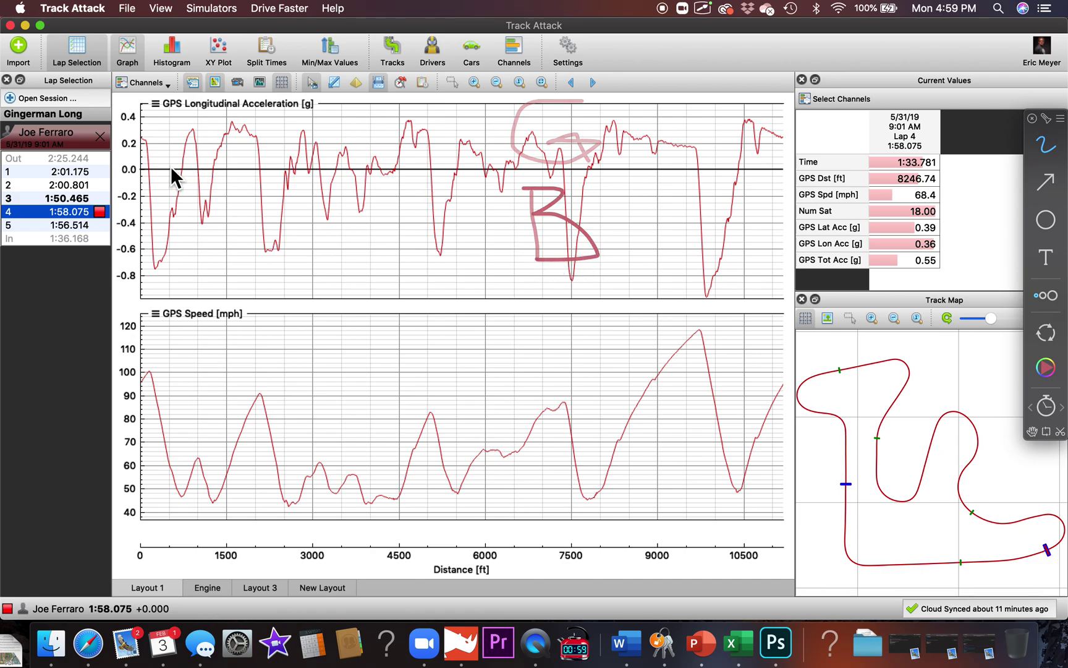
{"action": "left_click_drag", "start_coordinate": [181, 166], "coordinate": [750, 159]}
{"action": "left_click_drag", "start_coordinate": [560, 96], "coordinate": [577, 145]}
{"action": "mouse_move", "coordinate": [508, 191]}
{"action": "left_mouse_down"}
{"action": "mouse_move", "coordinate": [509, 266]}
{"action": "mouse_move", "coordinate": [548, 207]}
{"action": "mouse_move", "coordinate": [525, 260]}
{"action": "mouse_move", "coordinate": [498, 263]}
{"action": "left_mouse_up"}
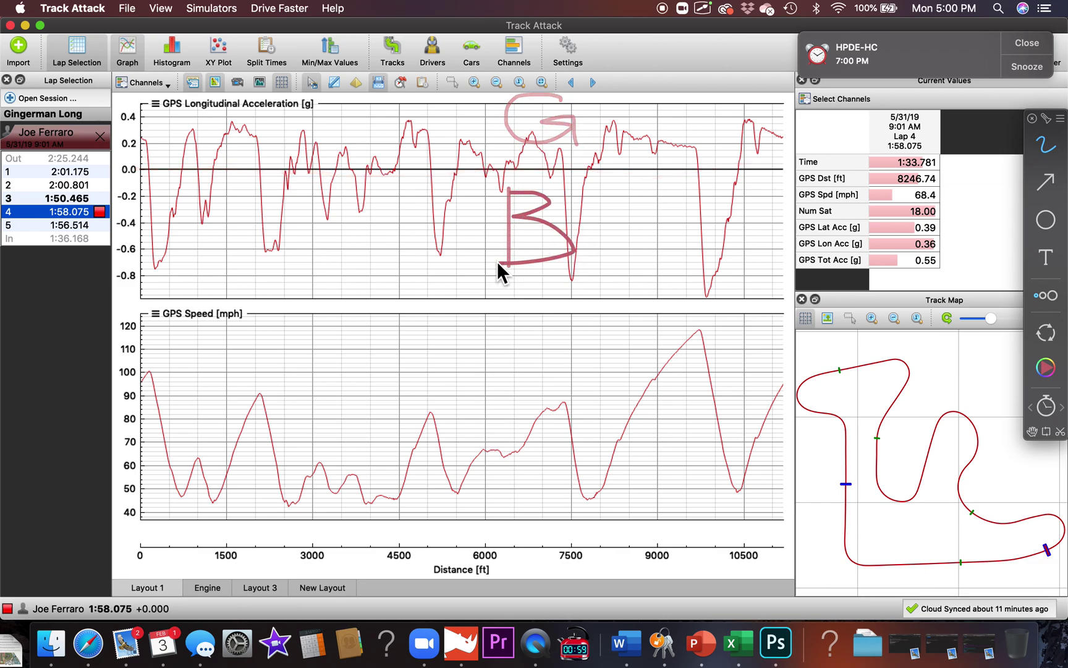
Circle the positive part of the longitudinal acceleration trace and the negative part below the zero line
{"action": "mouse_move", "coordinate": [566, 152]}
{"action": "left_mouse_down"}
{"action": "mouse_move", "coordinate": [593, 151]}
{"action": "mouse_move", "coordinate": [517, 67]}
{"action": "mouse_move", "coordinate": [258, 88]}
{"action": "mouse_move", "coordinate": [170, 115]}
{"action": "mouse_move", "coordinate": [334, 154]}
{"action": "mouse_move", "coordinate": [598, 150]}
{"action": "left_mouse_up"}
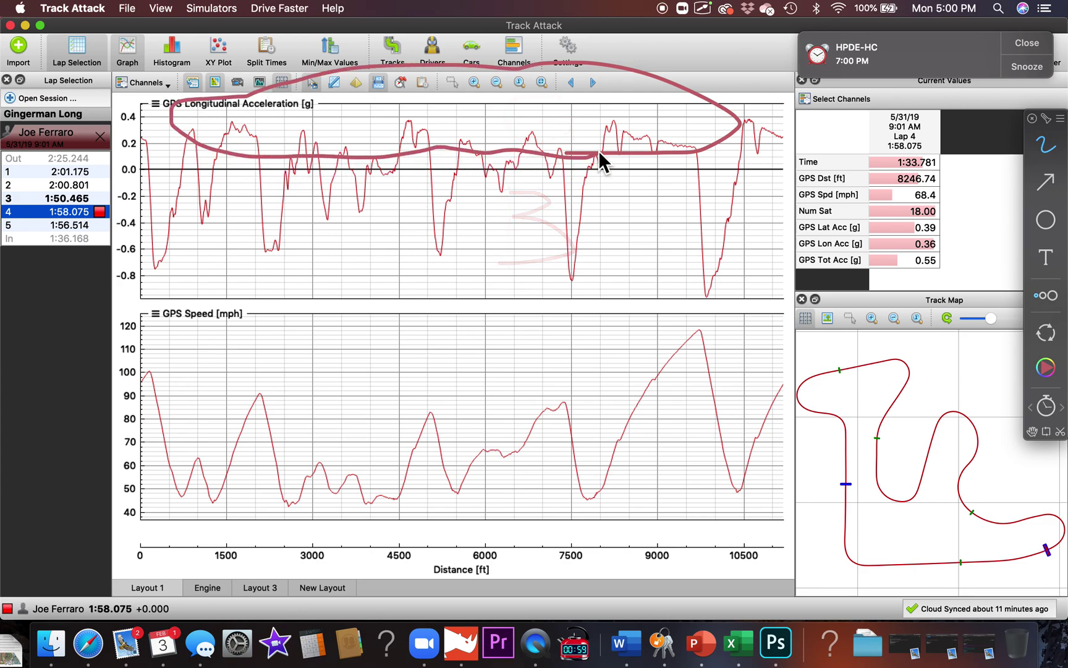
{"action": "mouse_move", "coordinate": [734, 187]}
{"action": "left_mouse_down"}
{"action": "mouse_move", "coordinate": [185, 181]}
{"action": "mouse_move", "coordinate": [468, 255]}
{"action": "mouse_move", "coordinate": [704, 274]}
{"action": "mouse_move", "coordinate": [692, 176]}
{"action": "mouse_move", "coordinate": [683, 181]}
{"action": "left_mouse_up"}
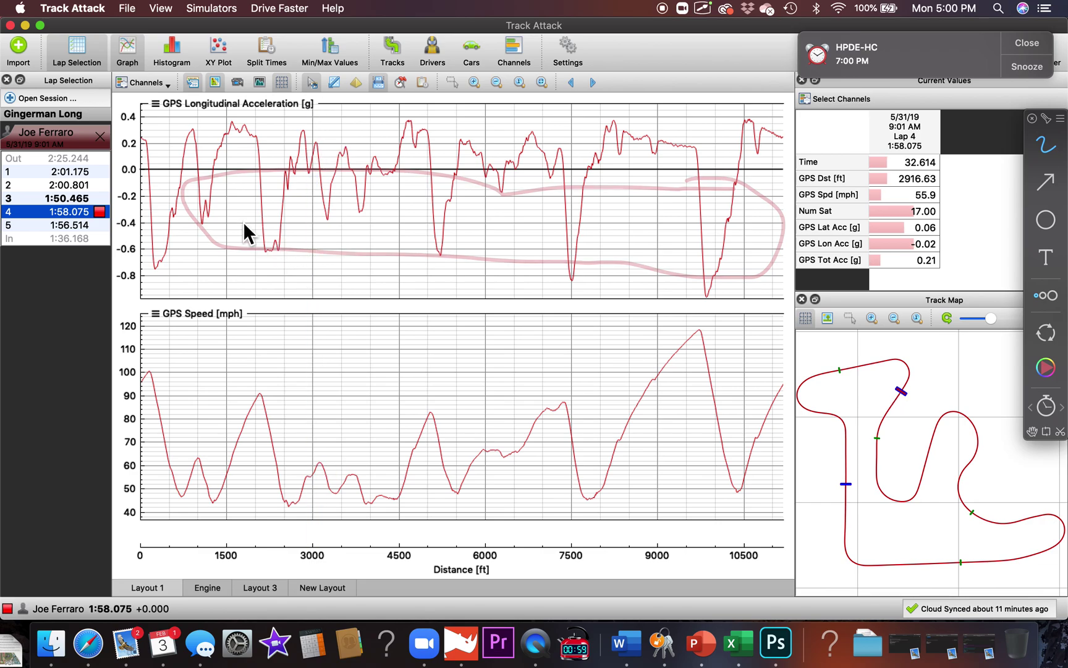
Circle the GPS Longitudinal Acceleration and GPS Speed titles and link them with curves along the vertical axis
{"action": "mouse_move", "coordinate": [189, 102]}
{"action": "left_mouse_down"}
{"action": "mouse_move", "coordinate": [145, 112]}
{"action": "mouse_move", "coordinate": [115, 241]}
{"action": "left_mouse_up"}
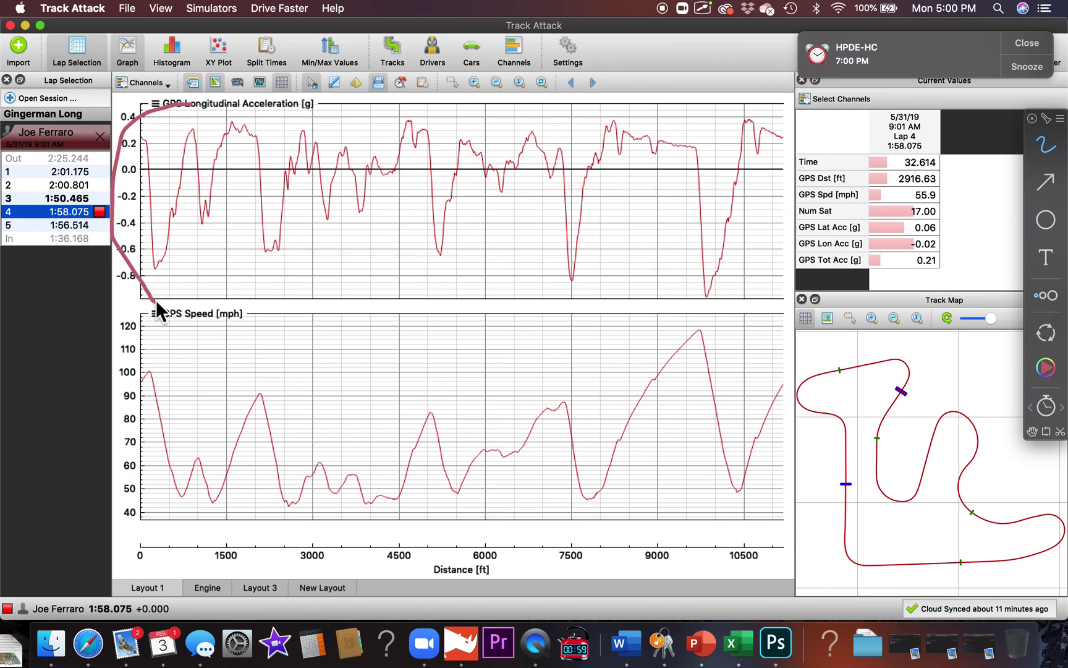
{"action": "mouse_move", "coordinate": [194, 346]}
{"action": "left_mouse_down"}
{"action": "mouse_move", "coordinate": [139, 175]}
{"action": "mouse_move", "coordinate": [223, 120]}
{"action": "mouse_move", "coordinate": [329, 83]}
{"action": "left_mouse_up"}
{"action": "mouse_move", "coordinate": [268, 61]}
{"action": "left_mouse_down"}
{"action": "mouse_move", "coordinate": [142, 119]}
{"action": "mouse_move", "coordinate": [130, 260]}
{"action": "mouse_move", "coordinate": [157, 297]}
{"action": "left_mouse_up"}
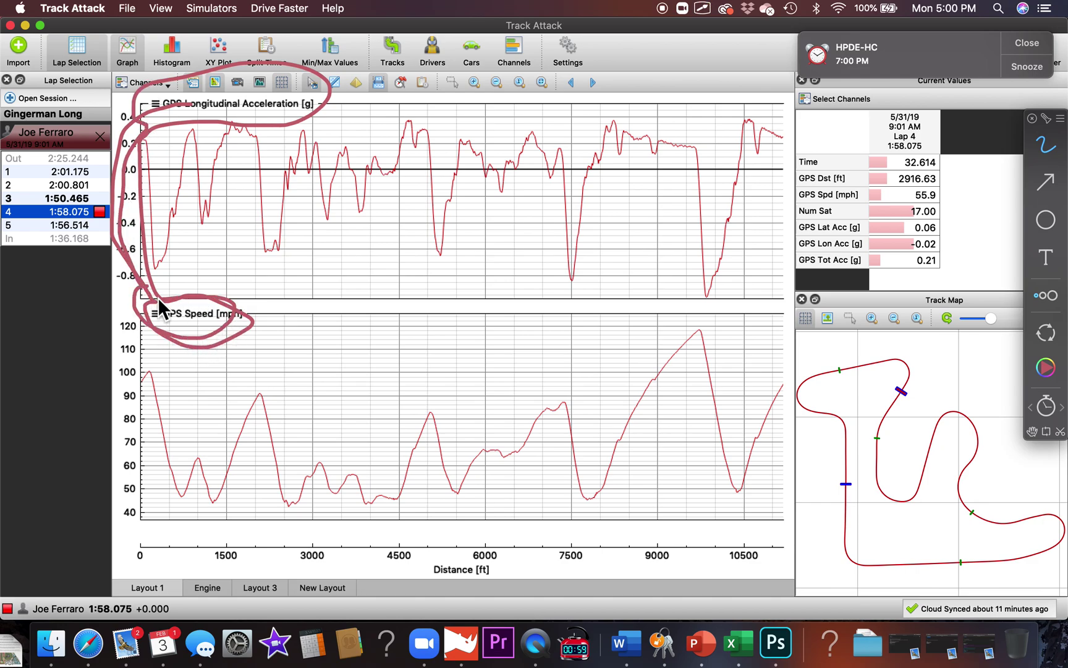
Mark the acceleration graph above and below its zero line, circling the rise near 8,000 ft, and dismiss the reminder notification
{"action": "left_click", "coordinate": [496, 93]}
{"action": "mouse_move", "coordinate": [507, 103]}
{"action": "left_mouse_down"}
{"action": "mouse_move", "coordinate": [501, 118]}
{"action": "mouse_move", "coordinate": [536, 123]}
{"action": "left_mouse_up"}
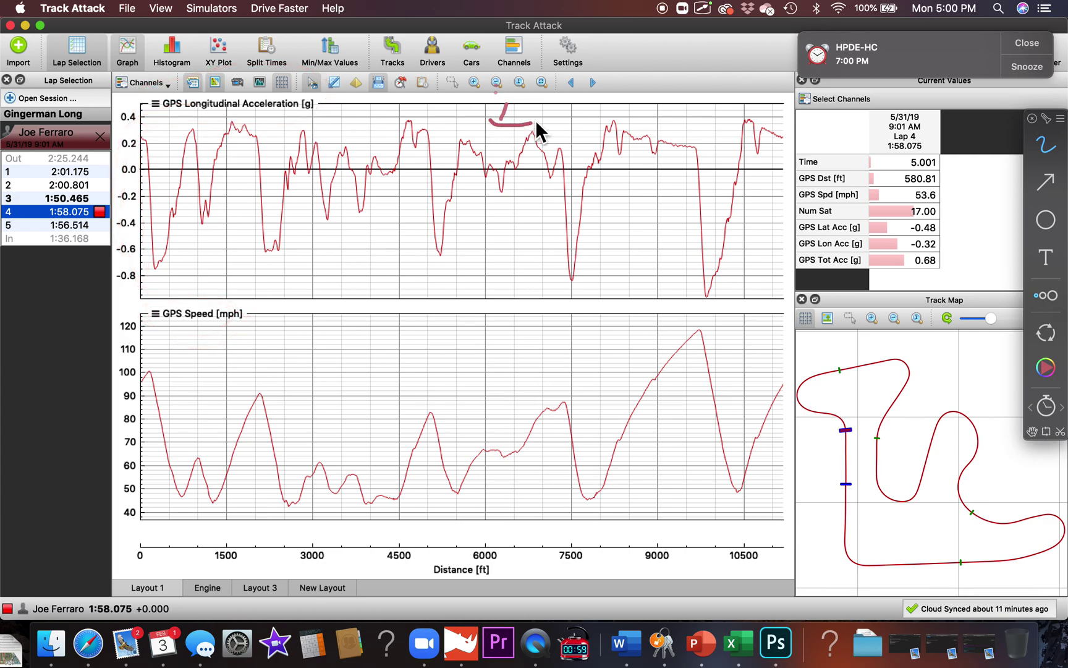
{"action": "left_click", "coordinate": [648, 113]}
{"action": "mouse_move", "coordinate": [634, 100]}
{"action": "left_mouse_down"}
{"action": "mouse_move", "coordinate": [625, 119]}
{"action": "mouse_move", "coordinate": [565, 145]}
{"action": "left_mouse_up"}
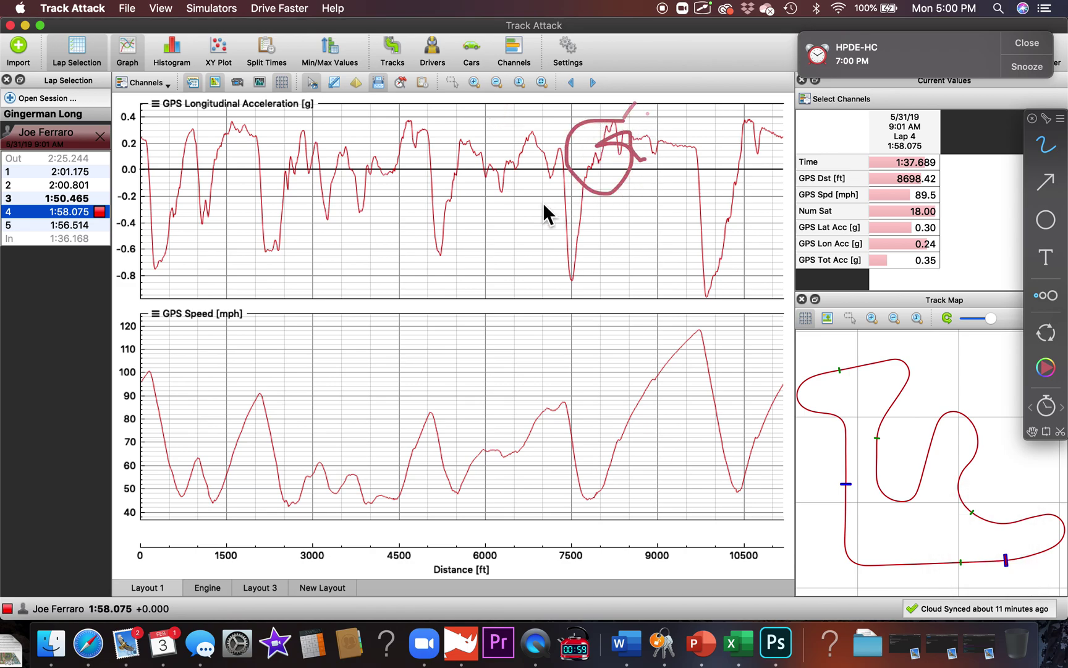
{"action": "mouse_move", "coordinate": [508, 272]}
{"action": "left_mouse_down"}
{"action": "mouse_move", "coordinate": [508, 223]}
{"action": "mouse_move", "coordinate": [536, 214]}
{"action": "left_mouse_up"}
{"action": "left_click_drag", "start_coordinate": [560, 253], "coordinate": [504, 270]}
{"action": "left_click", "coordinate": [1036, 44]}
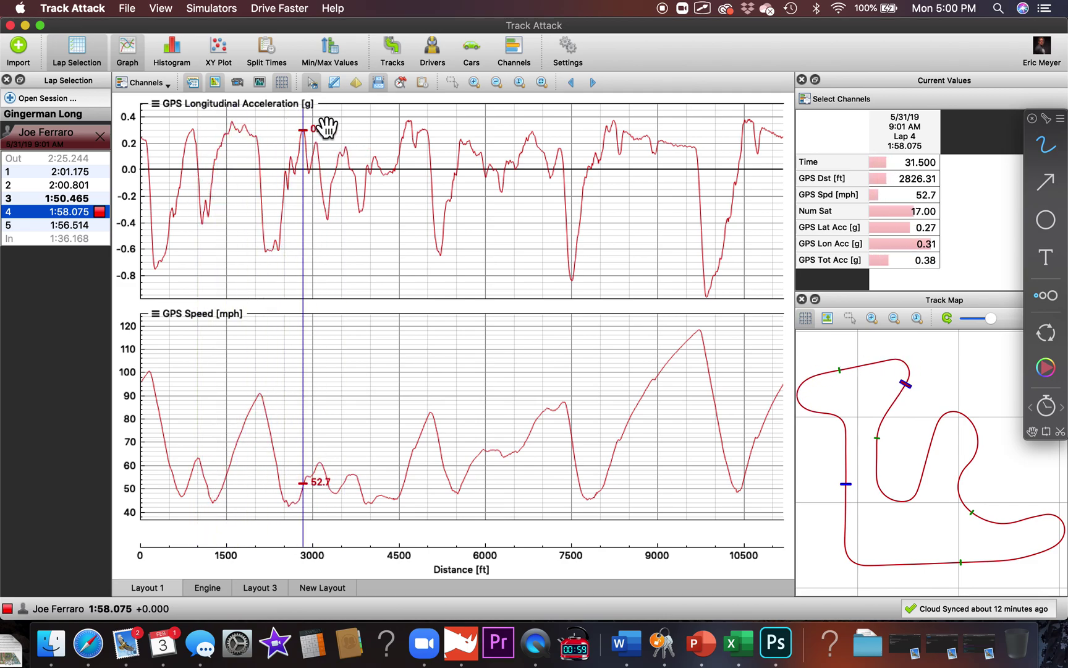
Switch off the pointer spotlight and circle the highest speed peak, from about 7,500 to 11,000 ft
{"action": "left_click", "coordinate": [1047, 121]}
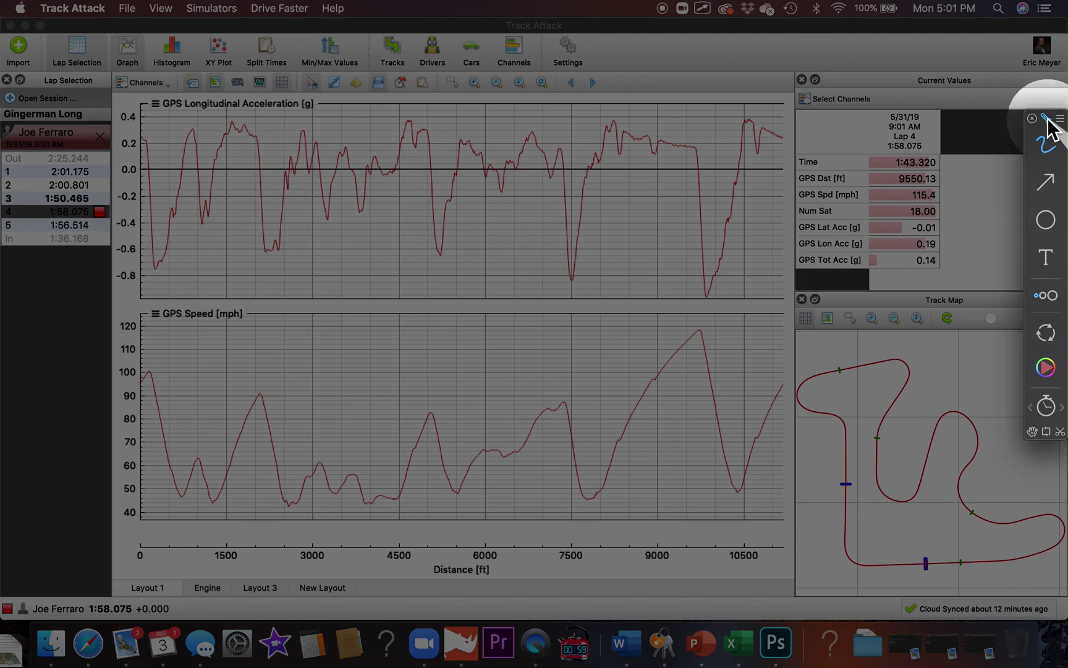
{"action": "left_click", "coordinate": [1048, 122]}
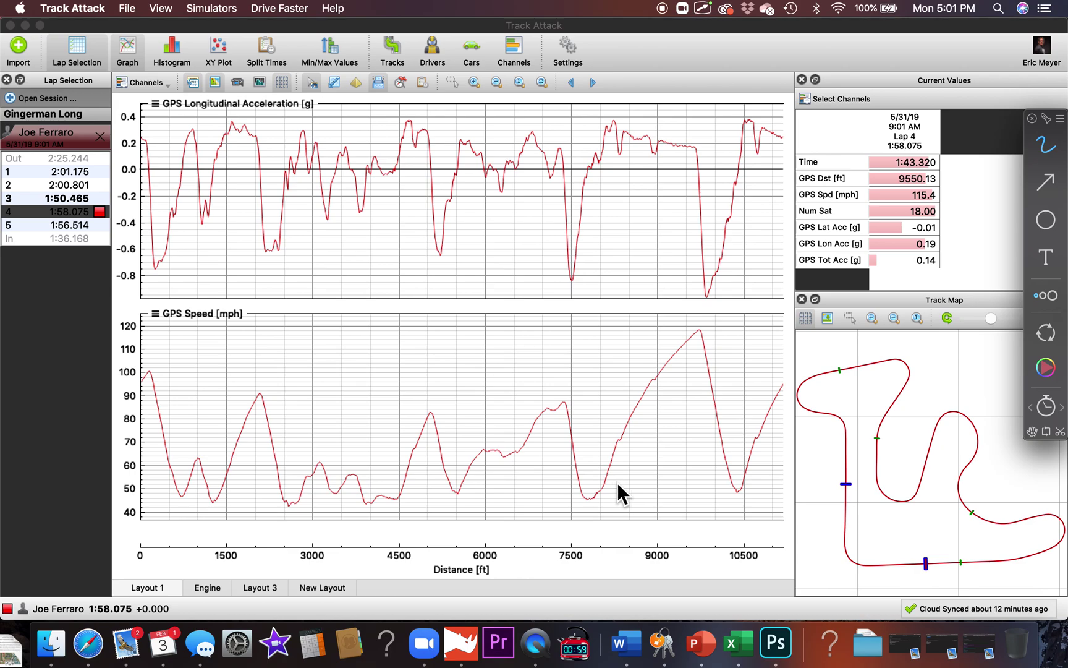
{"action": "left_click_drag", "start_coordinate": [611, 483], "coordinate": [689, 502]}
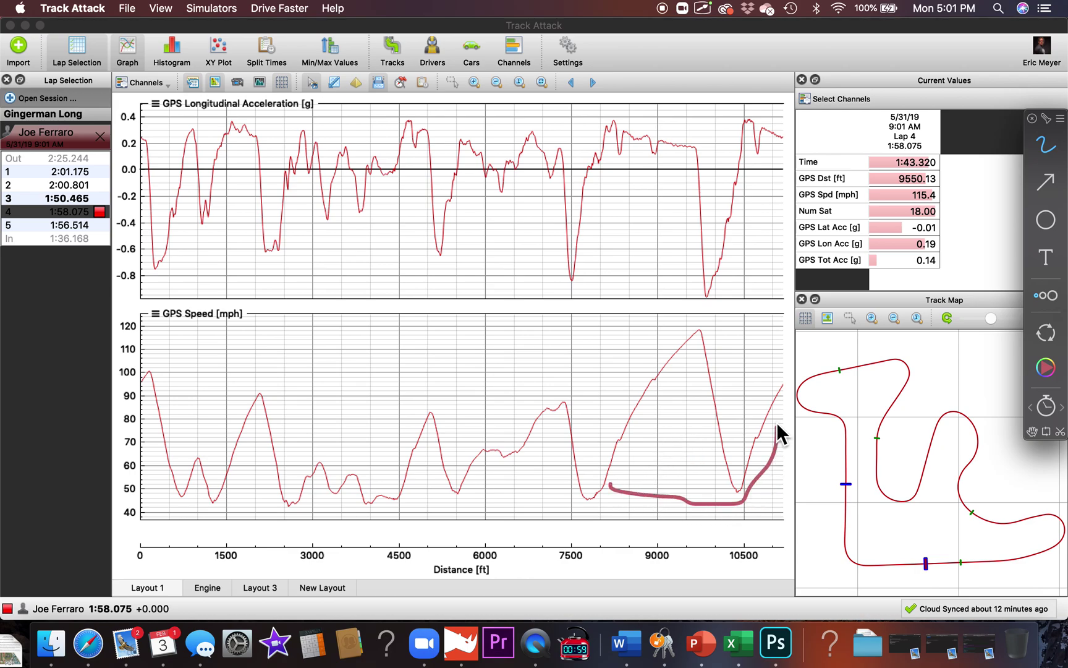
{"action": "mouse_move", "coordinate": [776, 423]}
{"action": "left_mouse_down"}
{"action": "mouse_move", "coordinate": [688, 314]}
{"action": "mouse_move", "coordinate": [588, 463]}
{"action": "left_mouse_up"}
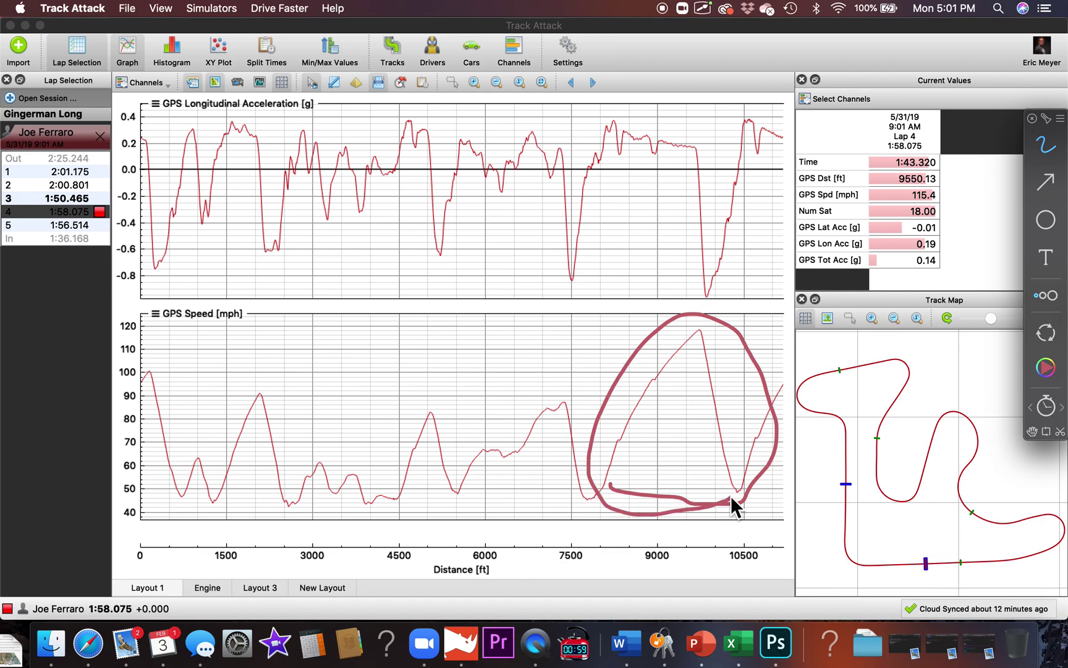
Circle the long lower straight on the track map and outline the matching highest peak in the speed graph
{"action": "left_click", "coordinate": [953, 544]}
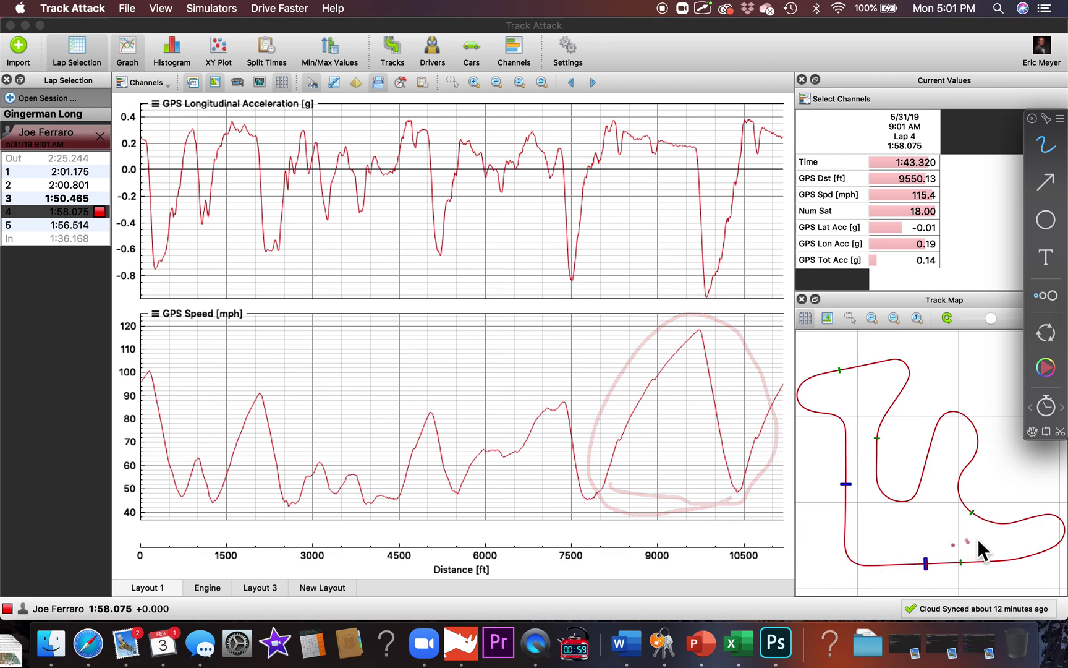
{"action": "left_click_drag", "start_coordinate": [979, 539], "coordinate": [867, 532]}
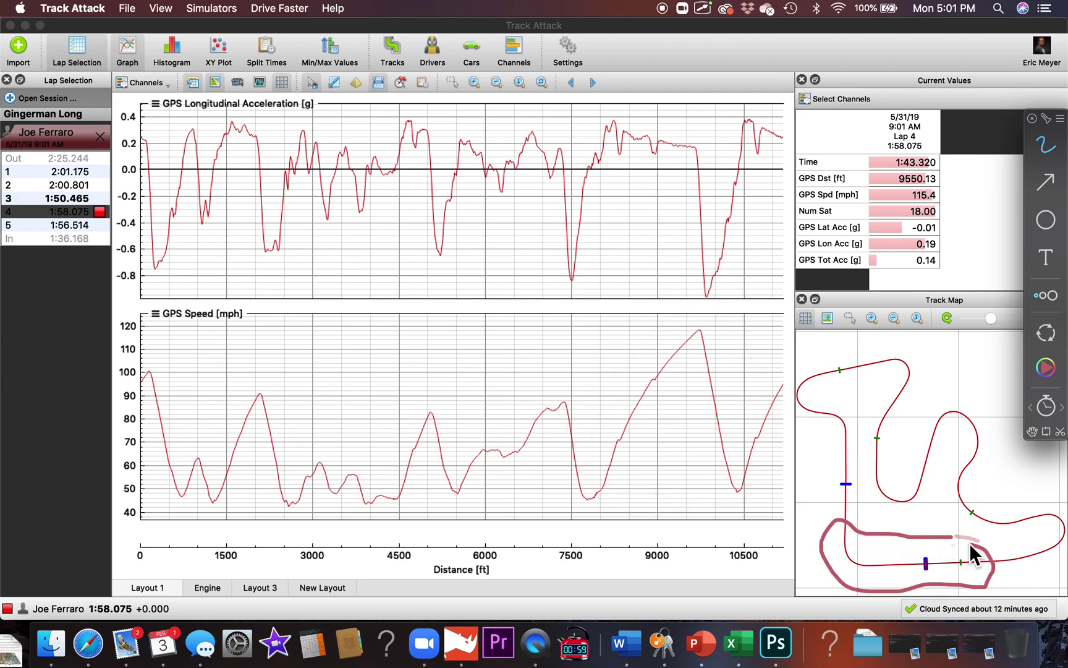
{"action": "mouse_move", "coordinate": [755, 482]}
{"action": "left_mouse_down"}
{"action": "mouse_move", "coordinate": [702, 309]}
{"action": "mouse_move", "coordinate": [608, 452]}
{"action": "left_mouse_up"}
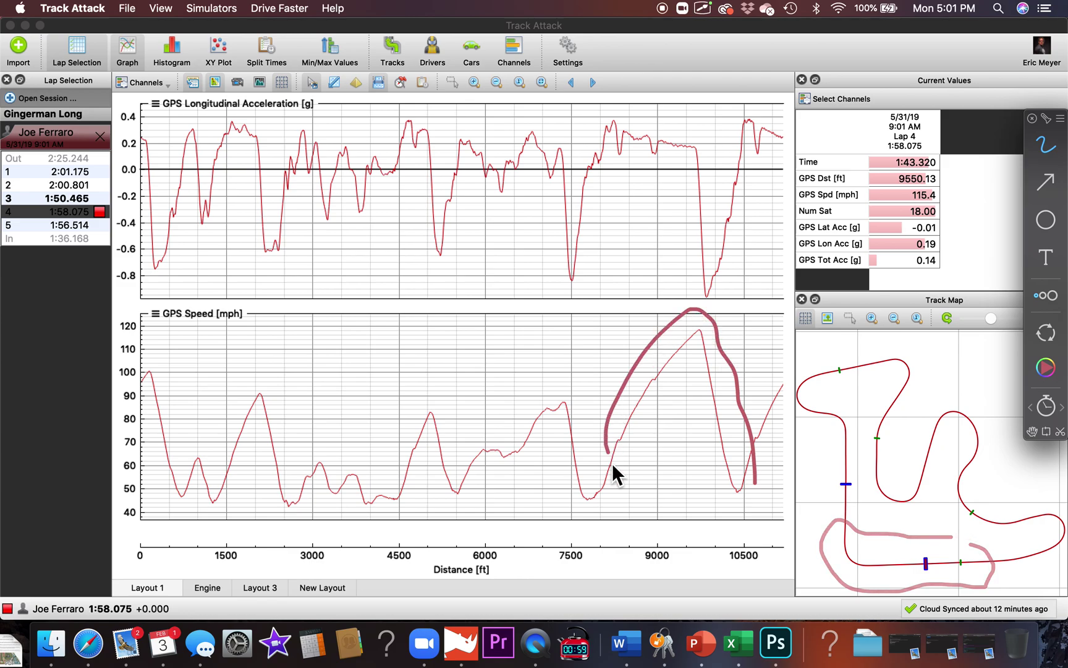
{"action": "left_click_drag", "start_coordinate": [706, 500], "coordinate": [751, 470]}
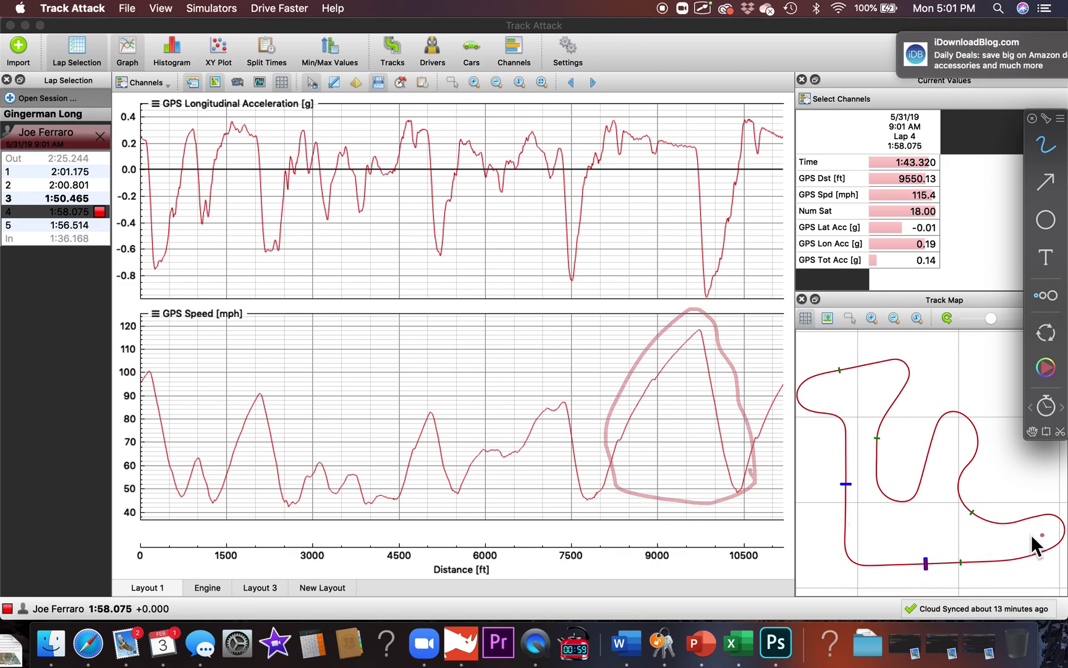
Trace the track map's lower straight into the corner and draw vertical lines linking the last speed peak and minimum to the acceleration zero line
{"action": "left_click_drag", "start_coordinate": [1044, 535], "coordinate": [976, 538]}
{"action": "mouse_move", "coordinate": [882, 544]}
{"action": "left_mouse_down"}
{"action": "mouse_move", "coordinate": [824, 524]}
{"action": "mouse_move", "coordinate": [946, 598]}
{"action": "mouse_move", "coordinate": [1061, 545]}
{"action": "mouse_move", "coordinate": [1049, 539]}
{"action": "left_mouse_up"}
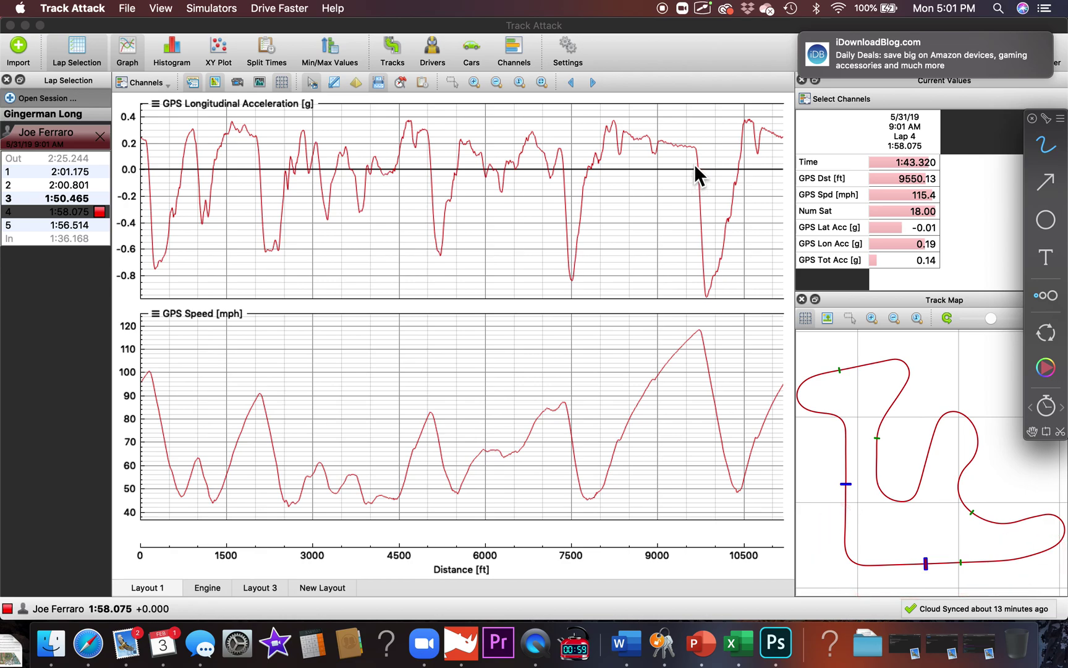
{"action": "left_click_drag", "start_coordinate": [696, 168], "coordinate": [698, 244]}
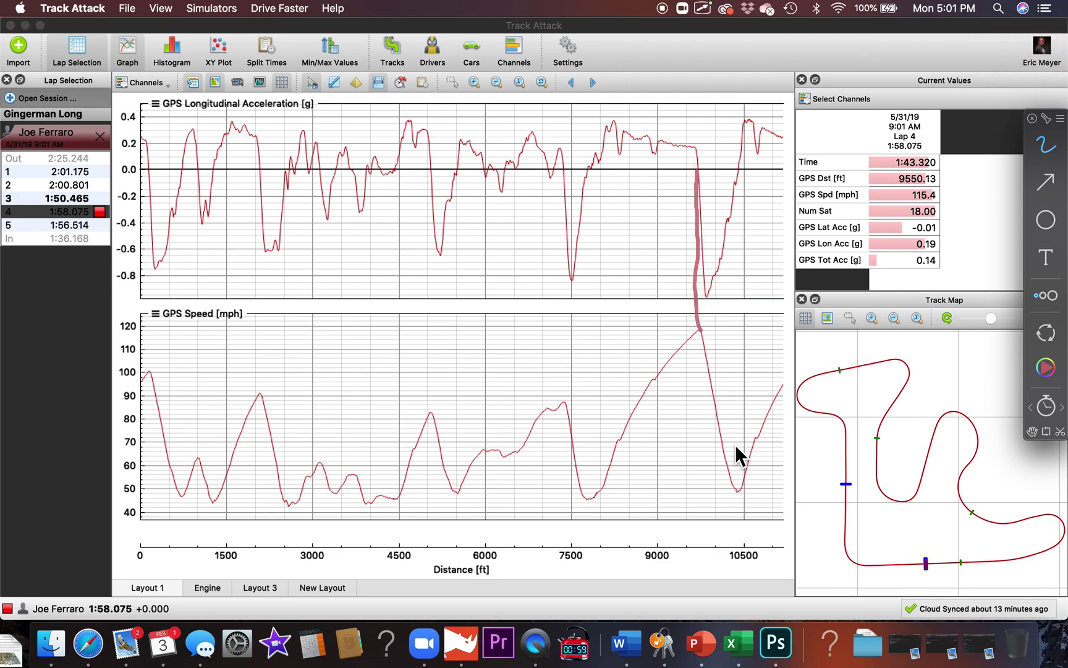
{"action": "left_click_drag", "start_coordinate": [739, 481], "coordinate": [734, 379]}
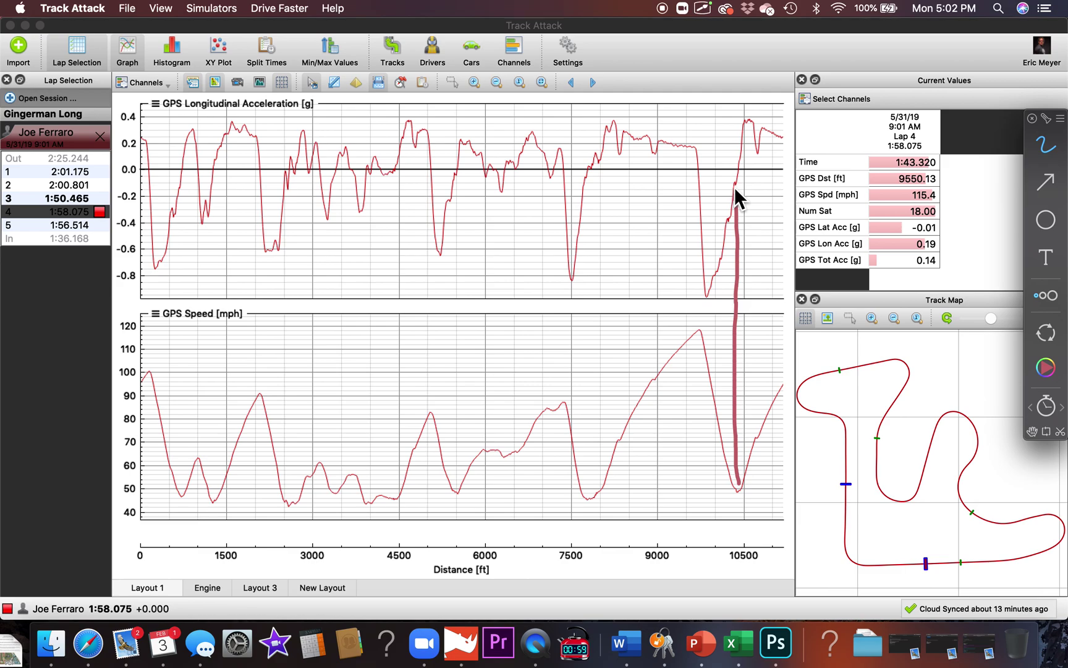
{"action": "left_click_drag", "start_coordinate": [736, 189], "coordinate": [736, 159]}
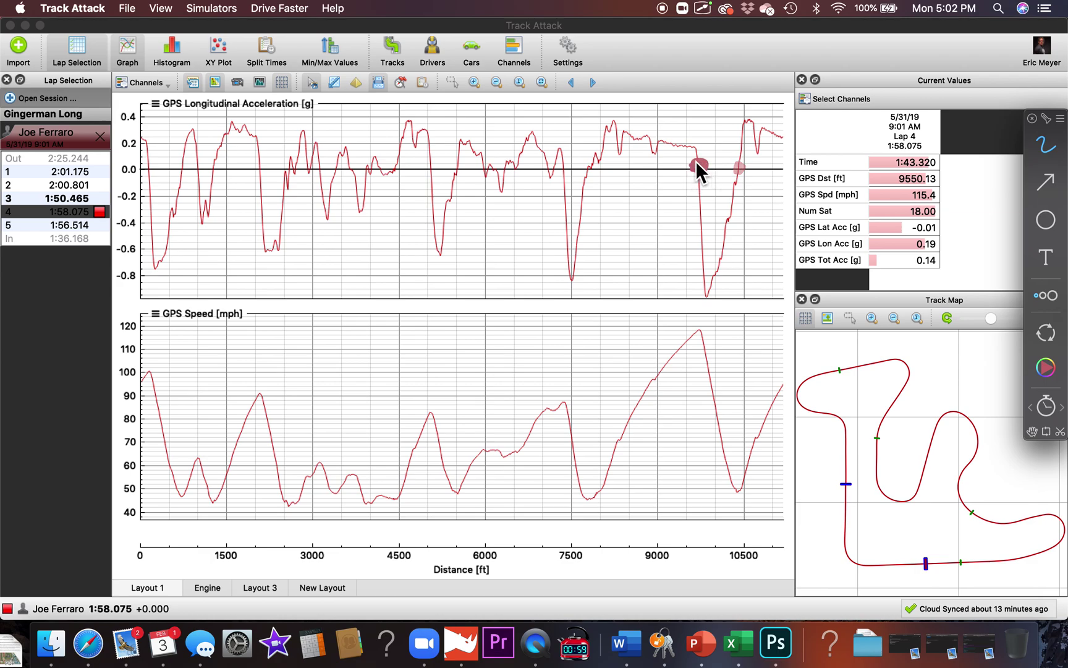
Draw vertical lines from both acceleration zero crossings, near 9,700 and 10,400 ft, down into the GPS Speed graph
{"action": "left_click_drag", "start_coordinate": [703, 257], "coordinate": [696, 335]}
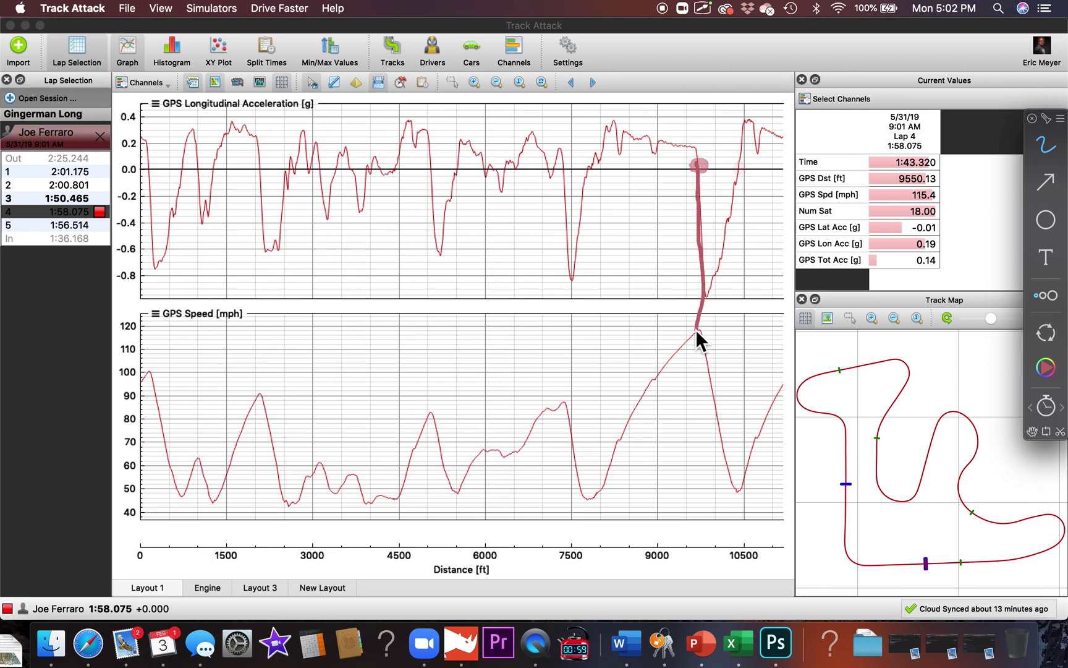
{"action": "left_click_drag", "start_coordinate": [739, 167], "coordinate": [739, 372]}
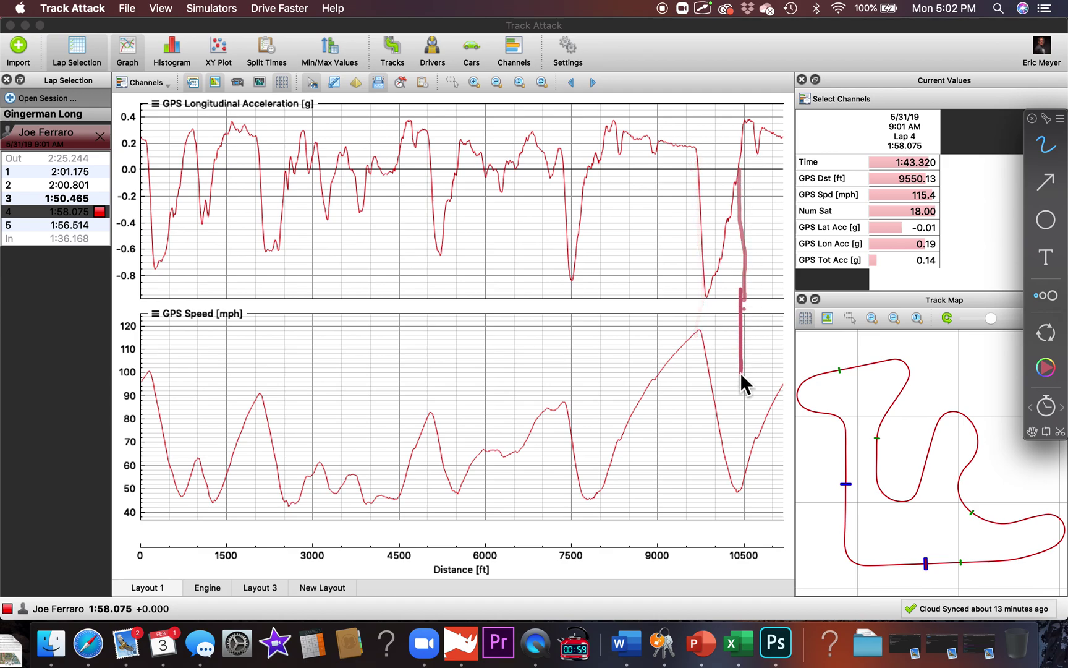
{"action": "left_click", "coordinate": [738, 462]}
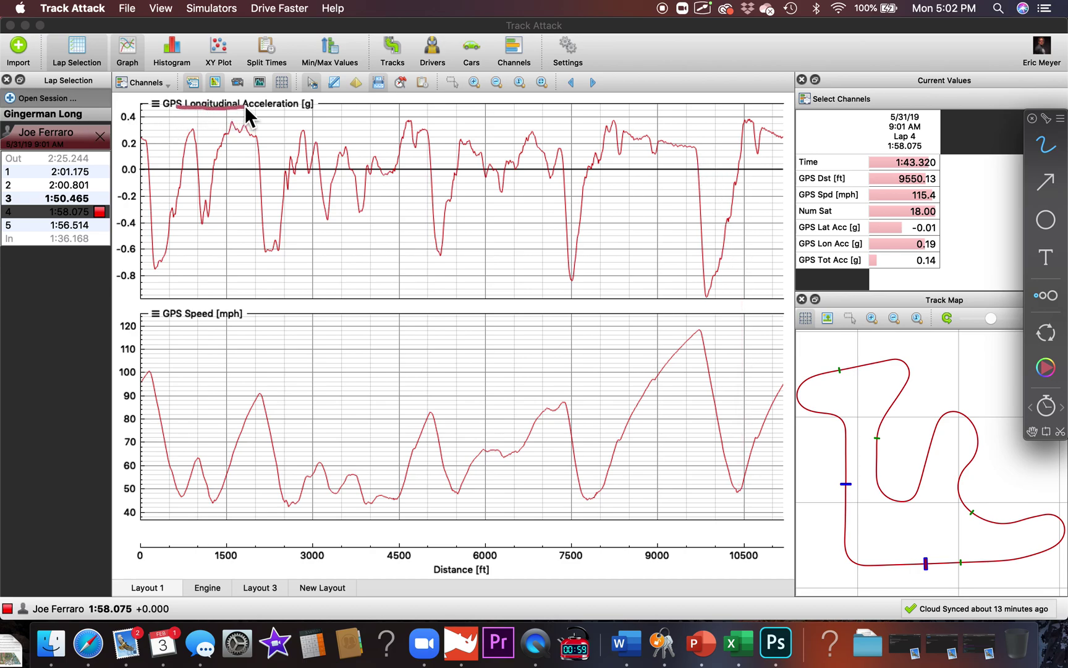
Write a large F and a G over the longitudinal acceleration graph, reopening the ScreenBrush overlay to continue drawing
{"action": "left_click_drag", "start_coordinate": [362, 87], "coordinate": [360, 279]}
{"action": "left_click_drag", "start_coordinate": [354, 115], "coordinate": [430, 115]}
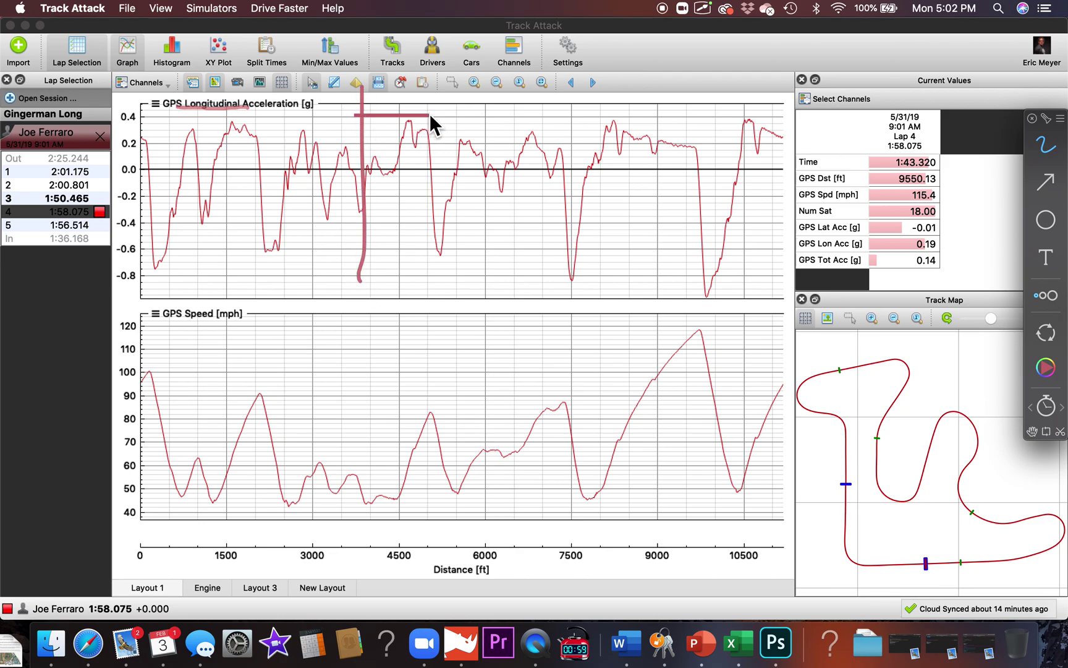
{"action": "left_click_drag", "start_coordinate": [362, 146], "coordinate": [420, 146]}
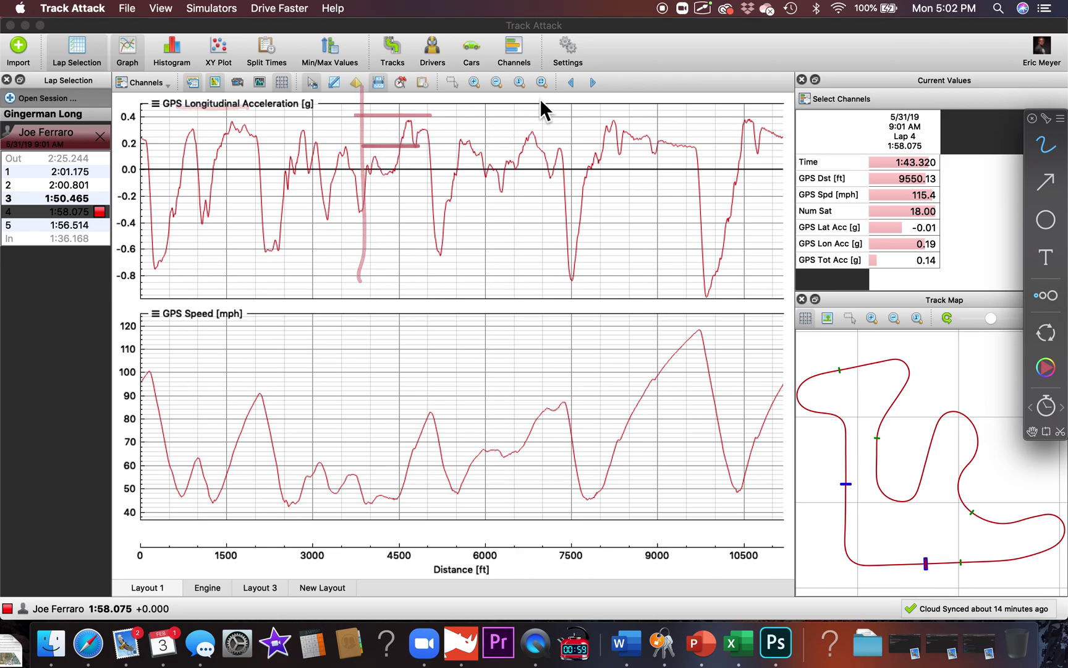
{"action": "mouse_move", "coordinate": [537, 97]}
{"action": "left_mouse_down"}
{"action": "mouse_move", "coordinate": [587, 153]}
{"action": "mouse_move", "coordinate": [567, 130]}
{"action": "left_mouse_up"}
{"action": "key", "text": "Escape"}
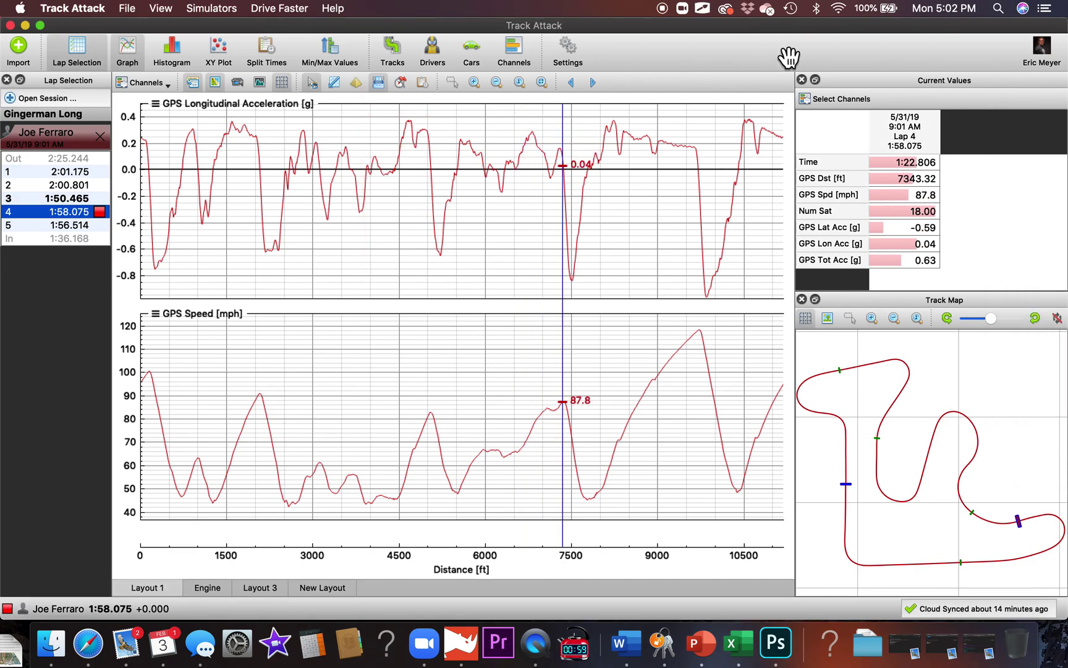
{"action": "left_click", "coordinate": [713, 26]}
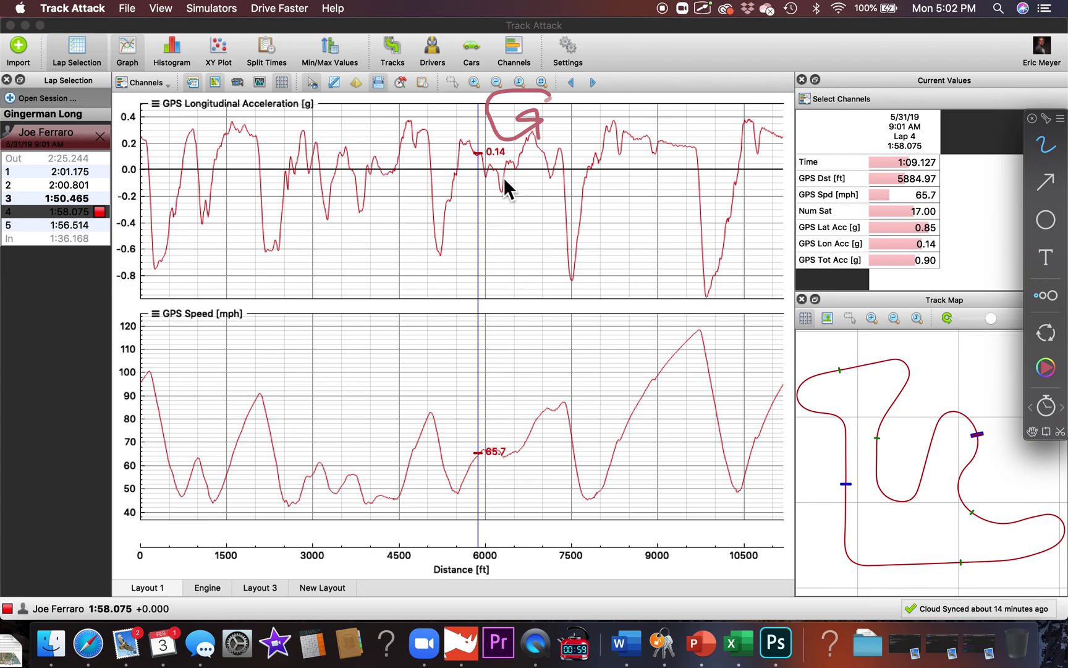
{"action": "mouse_move", "coordinate": [504, 244]}
{"action": "left_mouse_down"}
{"action": "mouse_move", "coordinate": [503, 191]}
{"action": "mouse_move", "coordinate": [494, 239]}
{"action": "left_mouse_up"}
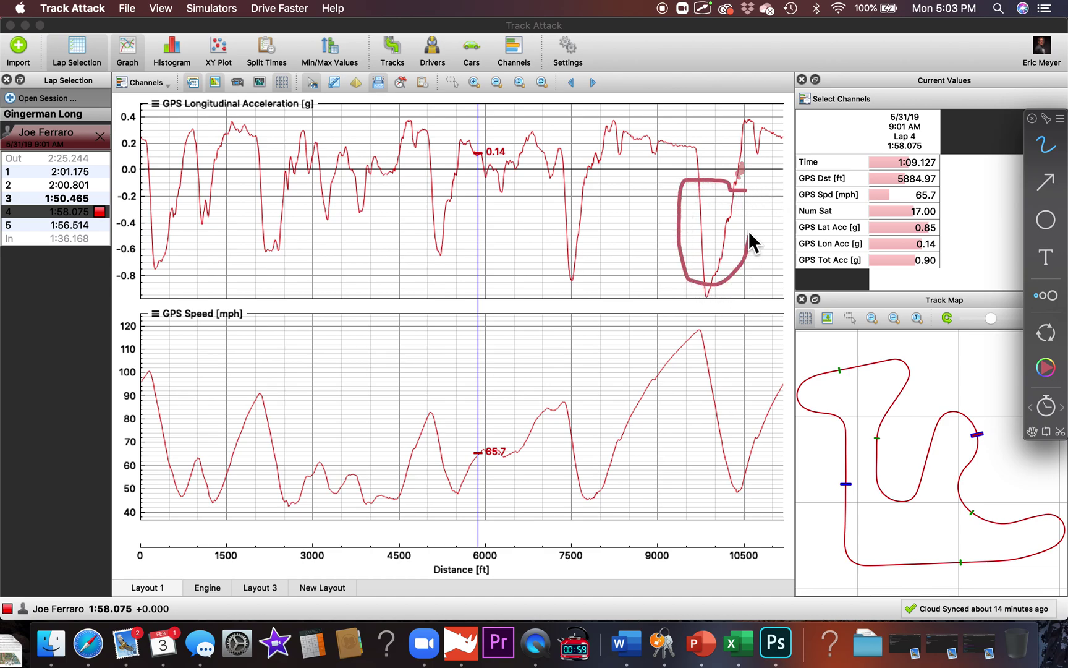
Outline the braking dips near 7,500 and 9,900 ft in the acceleration graph and the matching drops in the speed graph
{"action": "mouse_move", "coordinate": [712, 346]}
{"action": "left_mouse_down"}
{"action": "mouse_move", "coordinate": [706, 334]}
{"action": "mouse_move", "coordinate": [716, 458]}
{"action": "mouse_move", "coordinate": [712, 335]}
{"action": "left_mouse_up"}
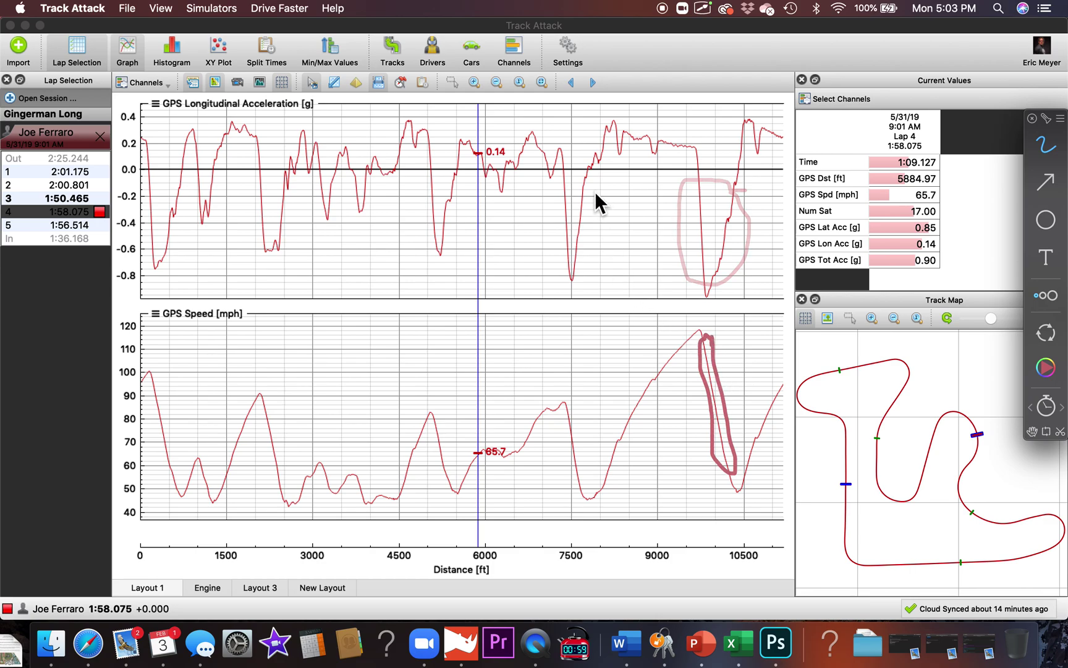
{"action": "mouse_move", "coordinate": [564, 178]}
{"action": "left_mouse_down"}
{"action": "mouse_move", "coordinate": [556, 251]}
{"action": "mouse_move", "coordinate": [603, 236]}
{"action": "mouse_move", "coordinate": [583, 199]}
{"action": "left_mouse_up"}
{"action": "left_click_drag", "start_coordinate": [567, 404], "coordinate": [585, 450]}
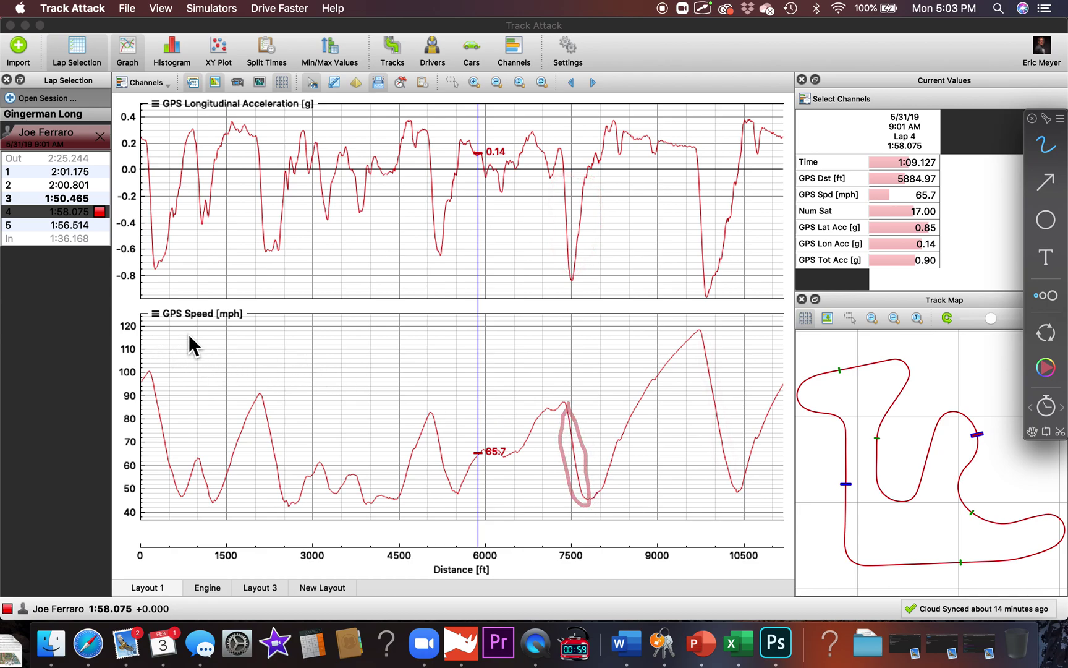
Show ScreenBrush over the graphs and circle the braking dip between about 2,000 and 2,700 ft in the acceleration graph
{"action": "left_click", "coordinate": [155, 313]}
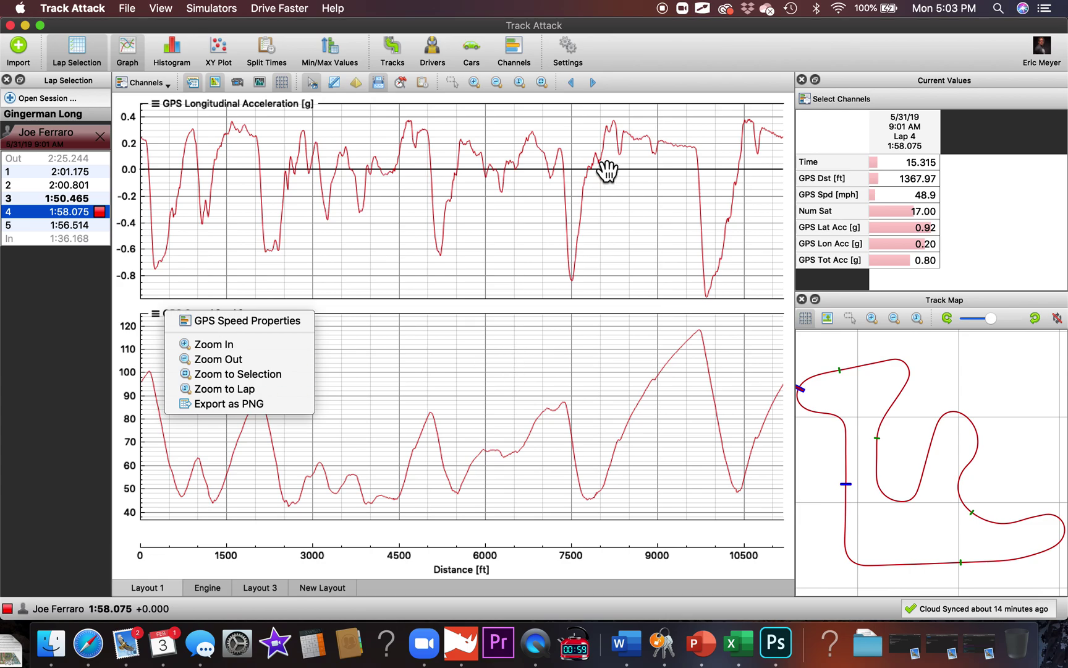
{"action": "left_click", "coordinate": [702, 8]}
{"action": "left_click", "coordinate": [706, 27]}
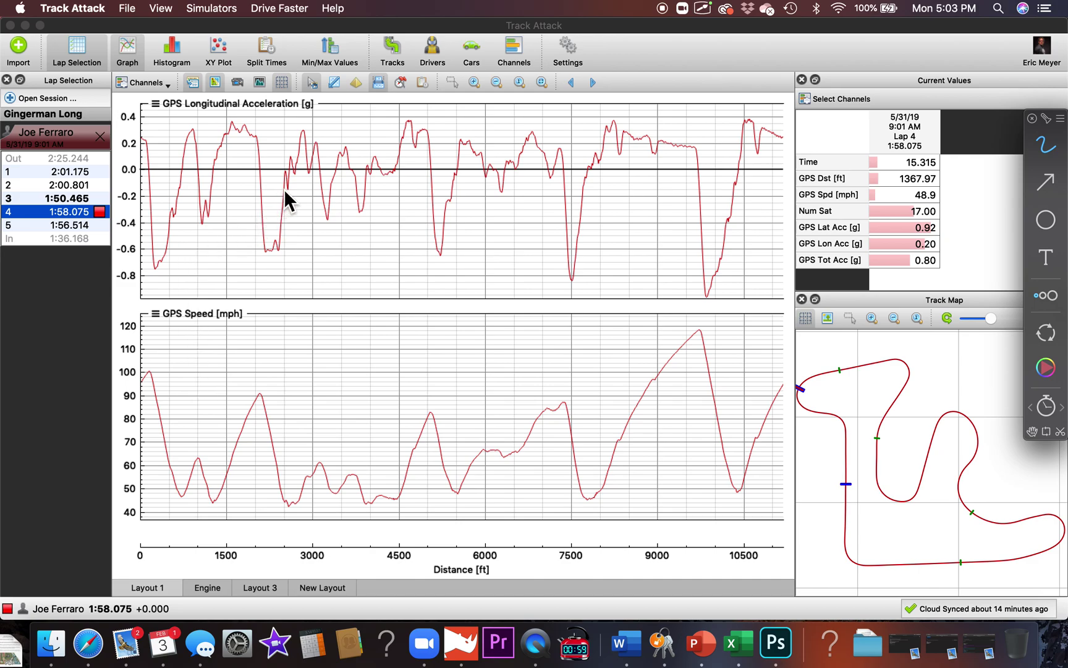
{"action": "mouse_move", "coordinate": [289, 180]}
{"action": "left_mouse_down"}
{"action": "mouse_move", "coordinate": [248, 191]}
{"action": "mouse_move", "coordinate": [297, 230]}
{"action": "left_mouse_up"}
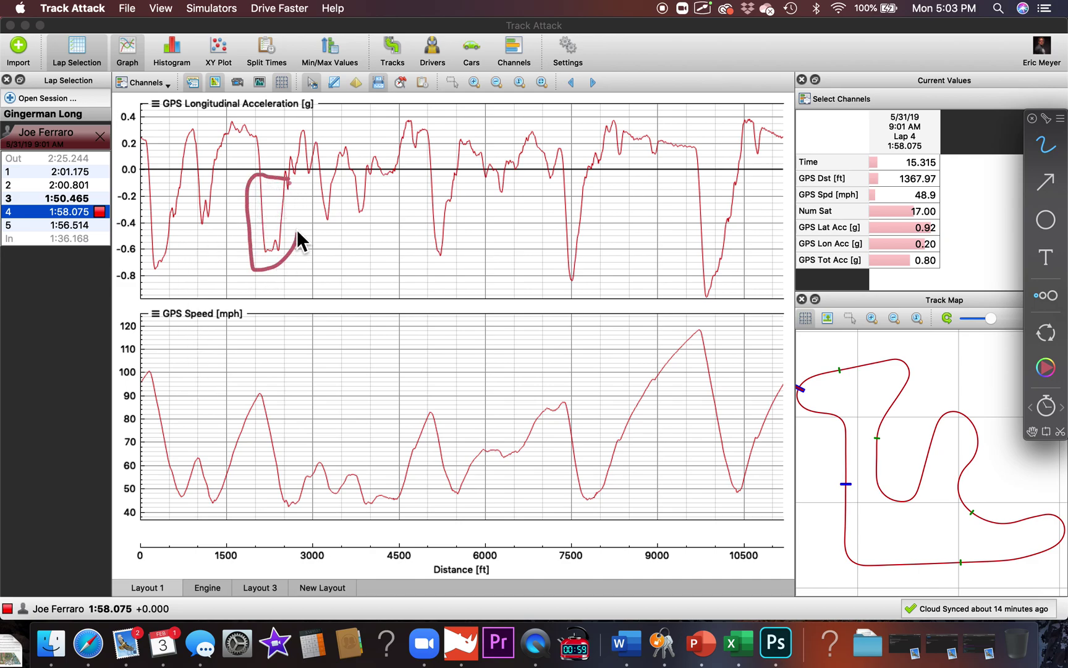
{"action": "key", "text": "Escape"}
{"action": "left_click", "coordinate": [267, 411]}
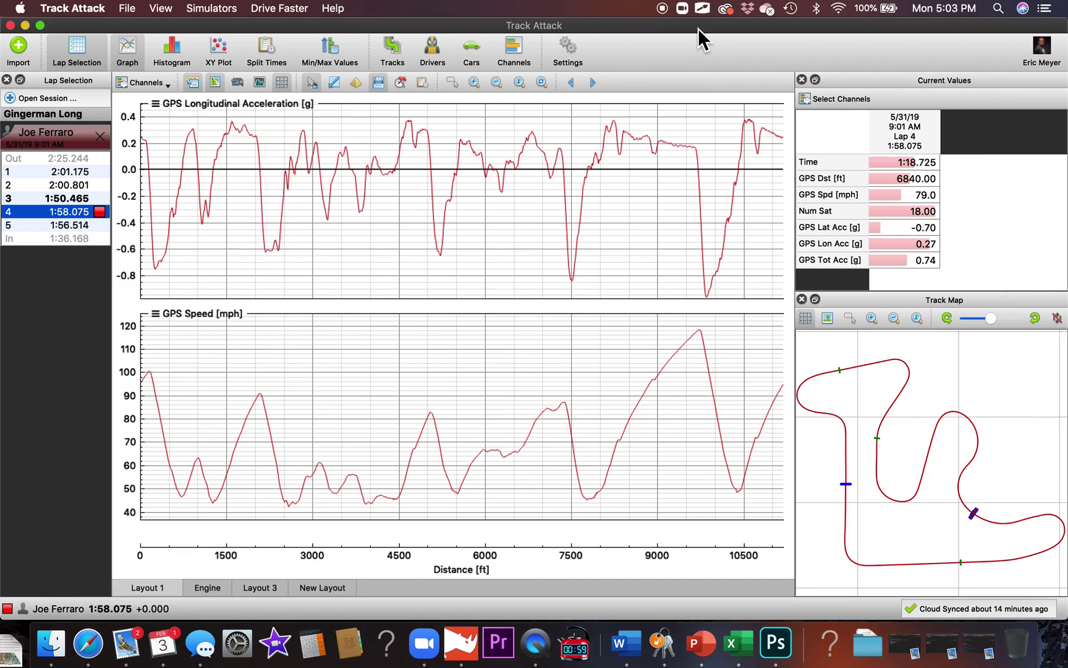
Show ScreenBrush again and display the XY plot of longitudinal versus lateral acceleration for laps 1 through 5
{"action": "left_click", "coordinate": [703, 9]}
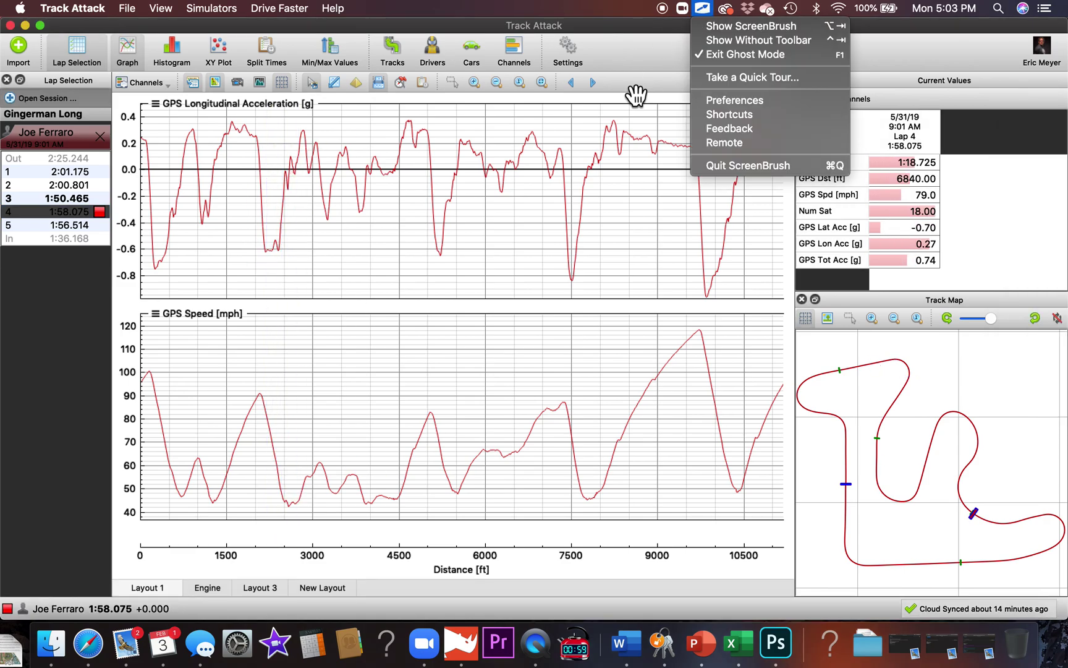
{"action": "left_click", "coordinate": [729, 24]}
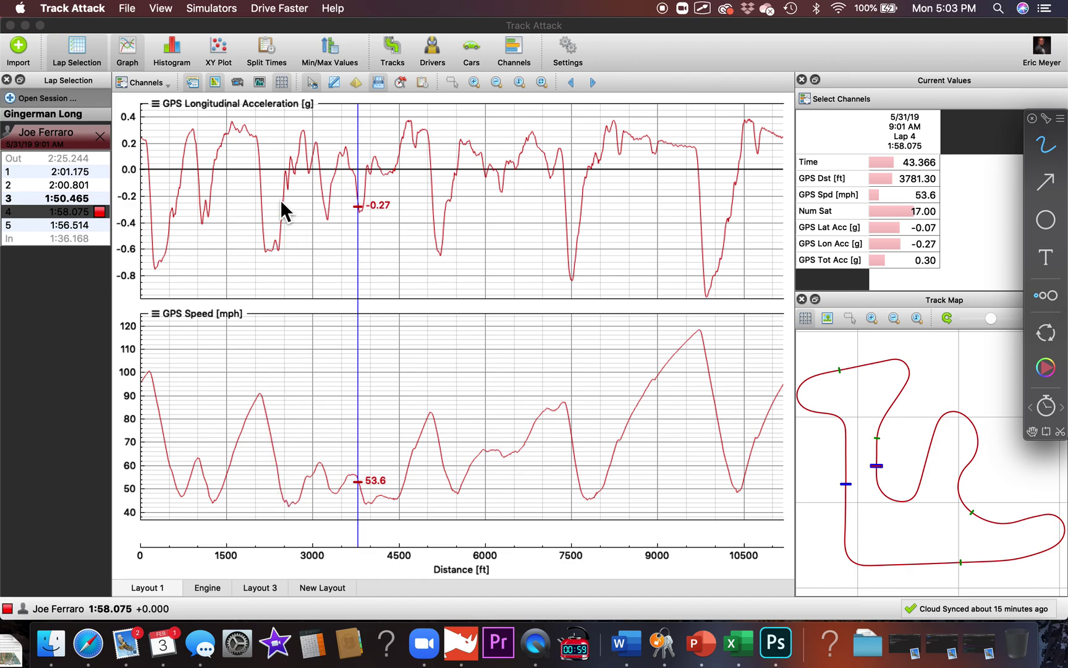
{"action": "left_click", "coordinate": [220, 54]}
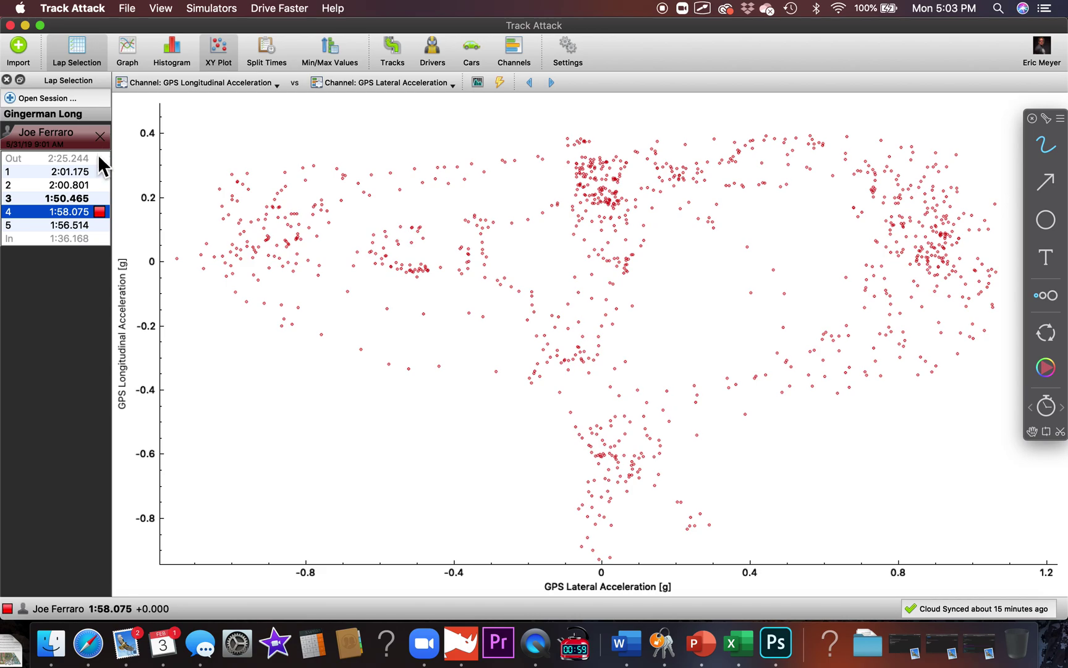
{"action": "left_click", "coordinate": [87, 173]}
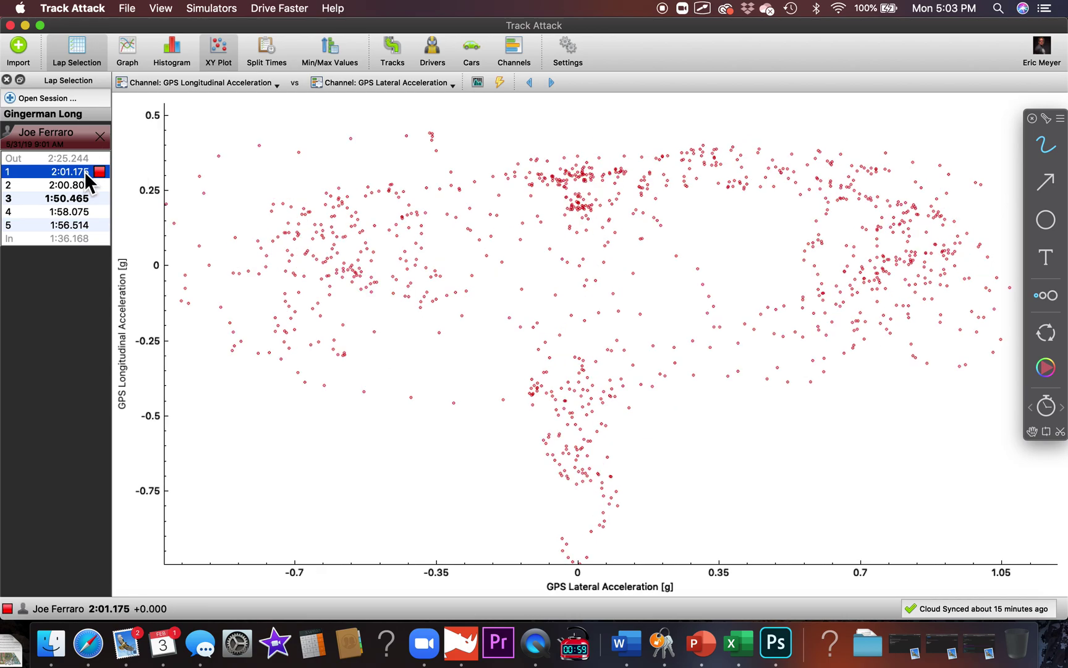
{"action": "left_click", "coordinate": [75, 225], "text": "shift"}
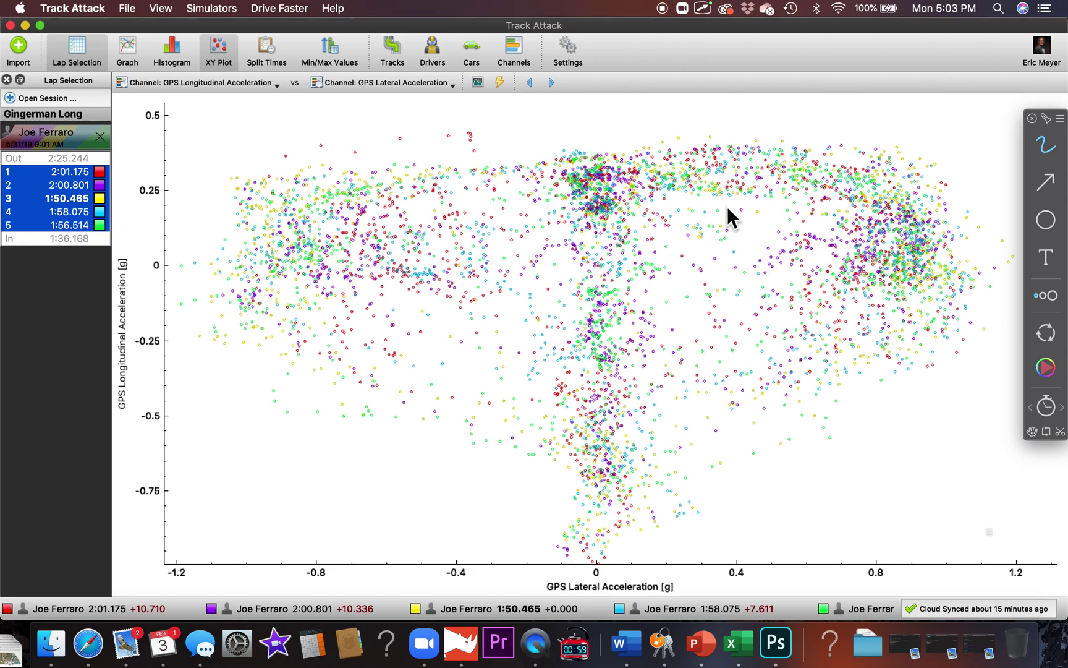
Sketch strokes over the XY plot outward from its centre along the zero longitudinal and zero lateral acceleration lines
{"action": "mouse_move", "coordinate": [826, 123]}
{"action": "left_mouse_down"}
{"action": "mouse_move", "coordinate": [598, 90]}
{"action": "mouse_move", "coordinate": [417, 315]}
{"action": "mouse_move", "coordinate": [477, 511]}
{"action": "mouse_move", "coordinate": [804, 446]}
{"action": "mouse_move", "coordinate": [861, 150]}
{"action": "mouse_move", "coordinate": [724, 109]}
{"action": "left_mouse_up"}
{"action": "mouse_move", "coordinate": [589, 223]}
{"action": "left_mouse_down"}
{"action": "mouse_move", "coordinate": [612, 309]}
{"action": "mouse_move", "coordinate": [553, 228]}
{"action": "left_mouse_up"}
{"action": "left_click_drag", "start_coordinate": [404, 268], "coordinate": [578, 267]}
{"action": "left_click_drag", "start_coordinate": [668, 265], "coordinate": [865, 265]}
{"action": "left_click_drag", "start_coordinate": [590, 278], "coordinate": [626, 510]}
{"action": "left_click_drag", "start_coordinate": [596, 252], "coordinate": [592, 84]}
{"action": "mouse_move", "coordinate": [629, 207]}
{"action": "left_mouse_down"}
{"action": "mouse_move", "coordinate": [801, 150]}
{"action": "mouse_move", "coordinate": [578, 291]}
{"action": "mouse_move", "coordinate": [715, 409]}
{"action": "mouse_move", "coordinate": [631, 473]}
{"action": "mouse_move", "coordinate": [363, 266]}
{"action": "mouse_move", "coordinate": [215, 270]}
{"action": "mouse_move", "coordinate": [261, 239]}
{"action": "left_mouse_up"}
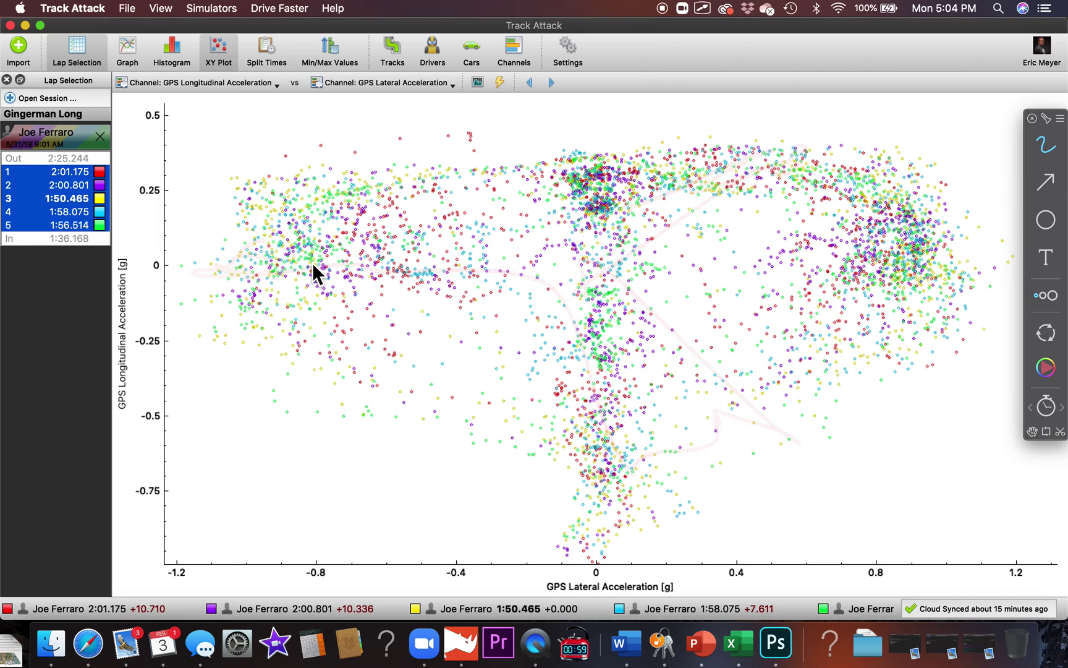
Draw one horizontal and one vertical line through the scatter's centre and circle the points around zero lateral acceleration
{"action": "mouse_move", "coordinate": [164, 263]}
{"action": "left_mouse_down"}
{"action": "mouse_move", "coordinate": [494, 276]}
{"action": "mouse_move", "coordinate": [921, 267]}
{"action": "left_mouse_up"}
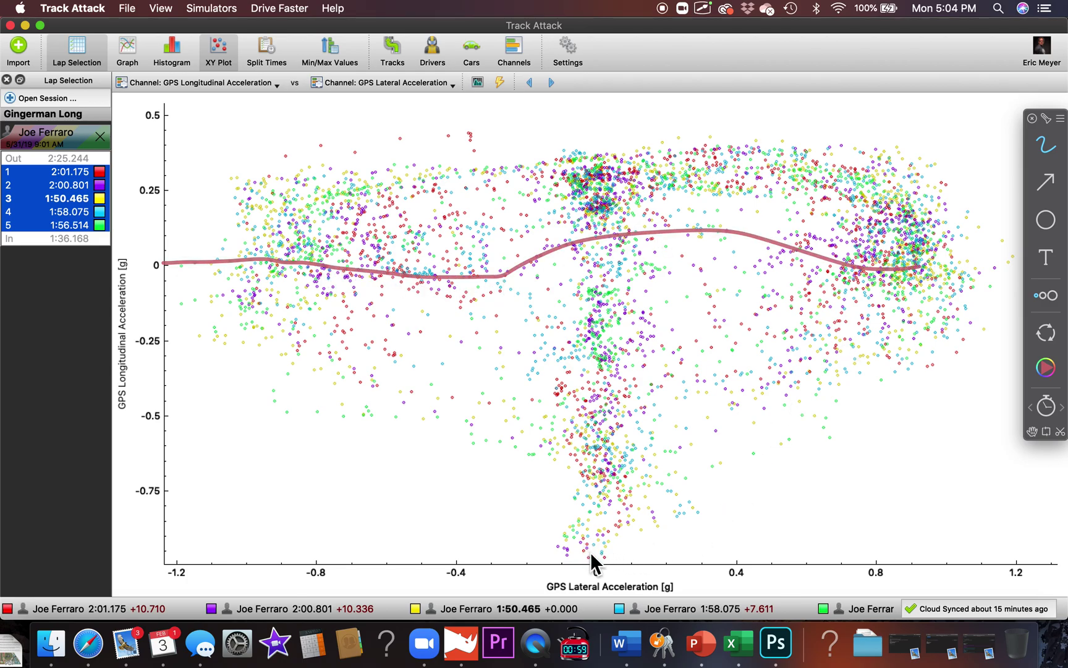
{"action": "left_click_drag", "start_coordinate": [591, 554], "coordinate": [573, 5]}
{"action": "mouse_move", "coordinate": [638, 128]}
{"action": "left_mouse_down"}
{"action": "mouse_move", "coordinate": [487, 117]}
{"action": "mouse_move", "coordinate": [608, 353]}
{"action": "mouse_move", "coordinate": [542, 130]}
{"action": "left_mouse_up"}
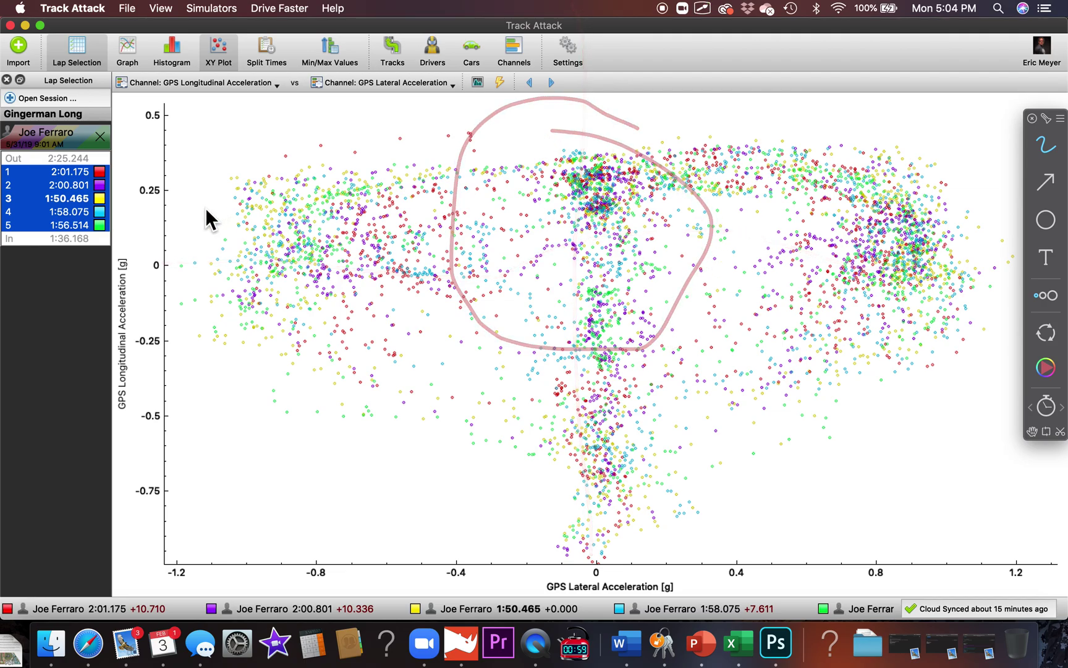
Mark the longitudinal axis at 0, circle the negative lateral acceleration points, and circle the -0.5 label on the longitudinal axis
{"action": "left_click_drag", "start_coordinate": [139, 262], "coordinate": [456, 259]}
{"action": "mouse_move", "coordinate": [424, 193]}
{"action": "left_mouse_down"}
{"action": "mouse_move", "coordinate": [284, 88]}
{"action": "mouse_move", "coordinate": [79, 287]}
{"action": "mouse_move", "coordinate": [306, 481]}
{"action": "mouse_move", "coordinate": [284, 110]}
{"action": "left_mouse_up"}
{"action": "left_click_drag", "start_coordinate": [138, 262], "coordinate": [204, 260]}
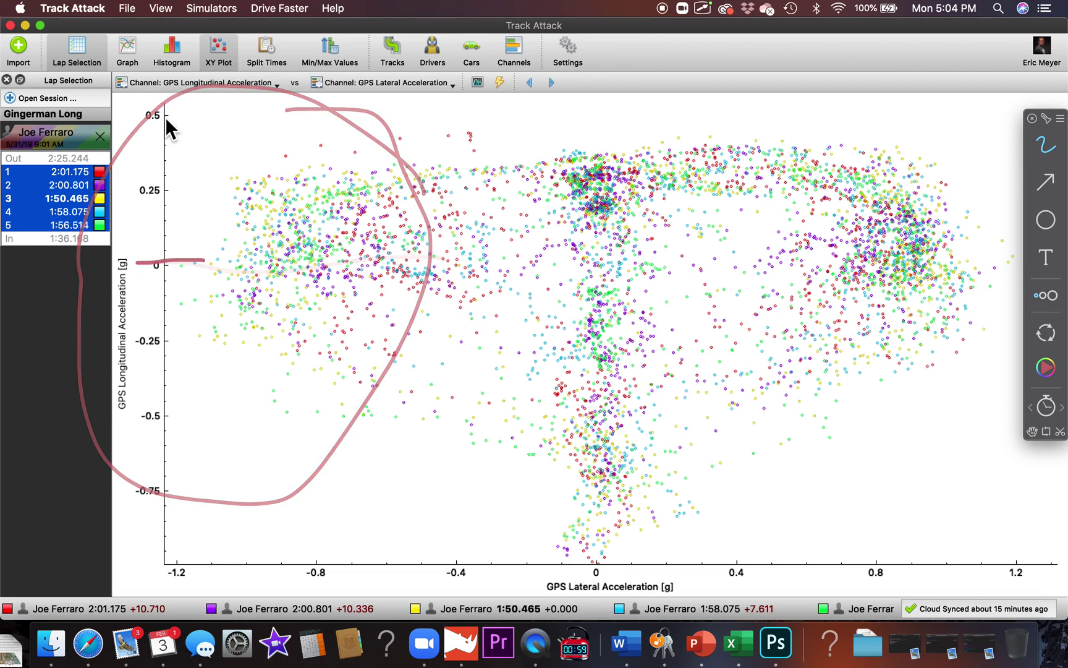
{"action": "mouse_move", "coordinate": [172, 391]}
{"action": "left_mouse_down"}
{"action": "mouse_move", "coordinate": [148, 445]}
{"action": "mouse_move", "coordinate": [178, 388]}
{"action": "left_mouse_up"}
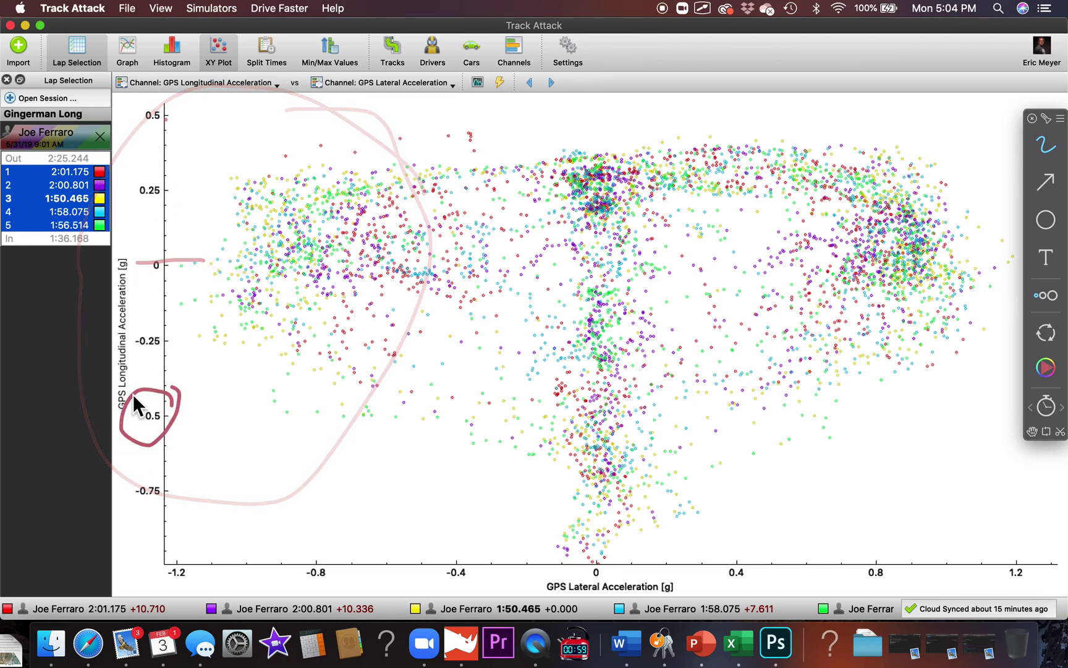
Return to the graph view with only lap 3 selected and change its trace colour to orange-red
{"action": "left_click", "coordinate": [126, 49]}
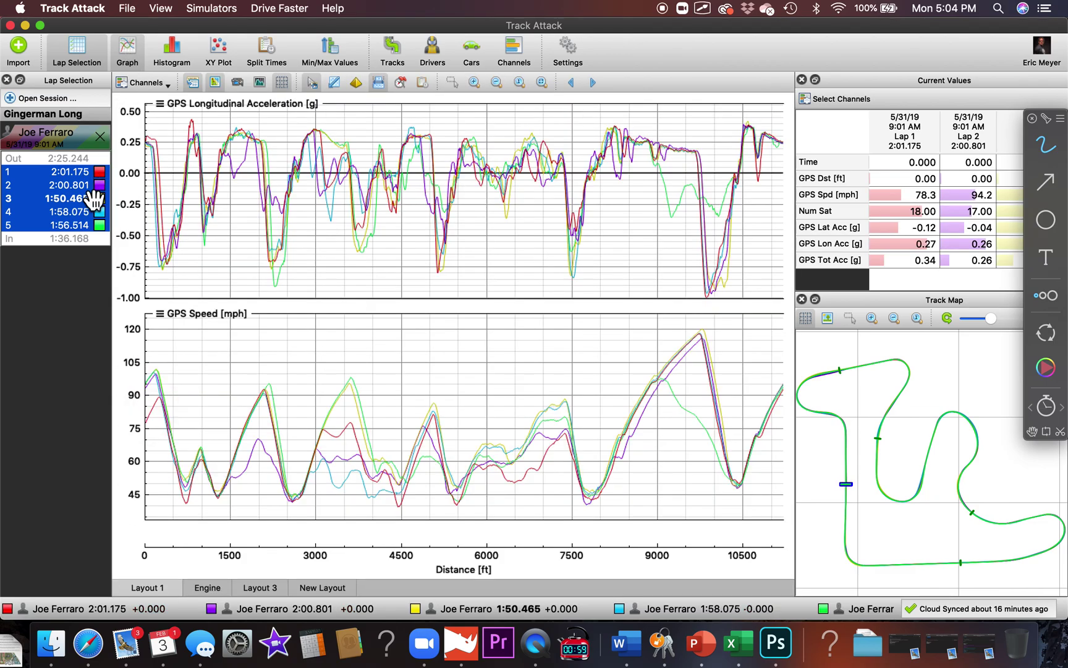
{"action": "left_click", "coordinate": [78, 199]}
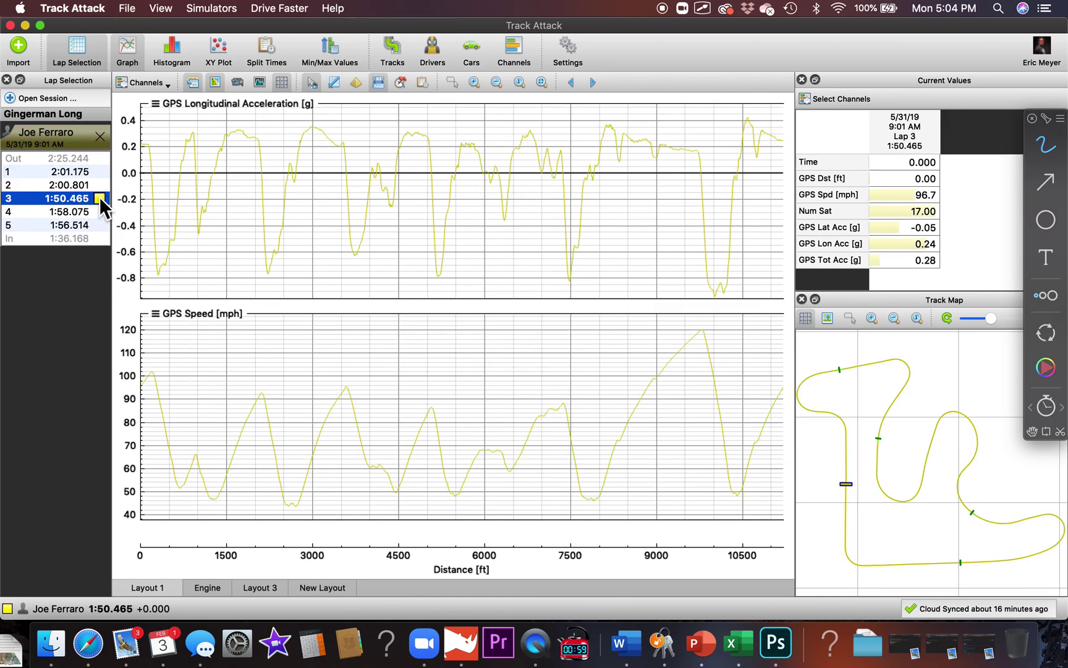
{"action": "left_click", "coordinate": [101, 198]}
{"action": "left_click", "coordinate": [140, 280]}
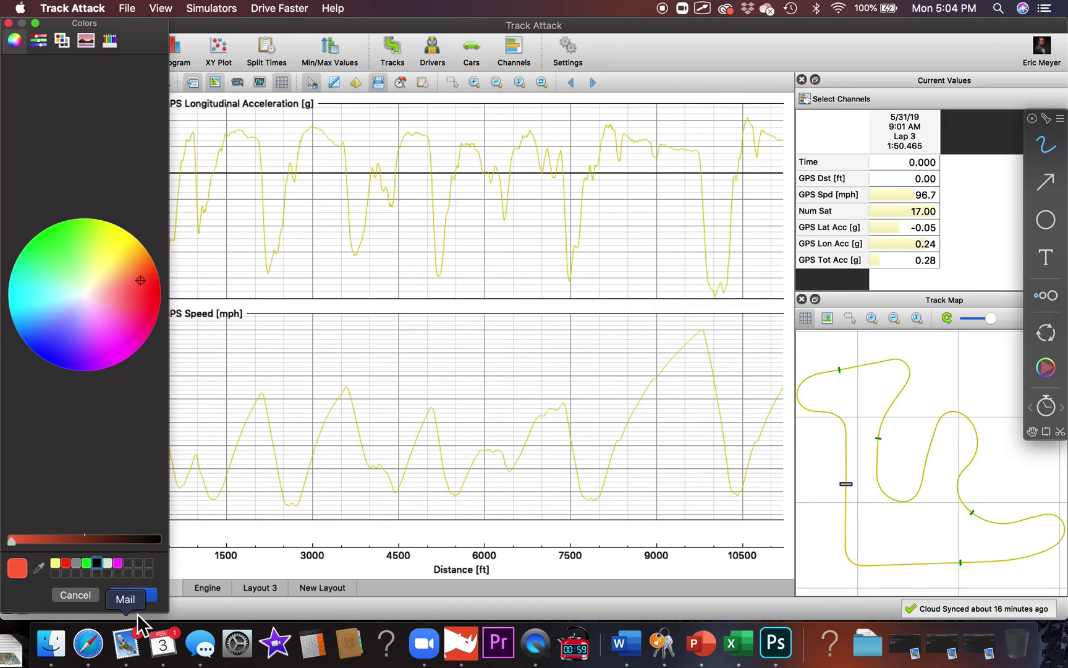
{"action": "left_click", "coordinate": [136, 595]}
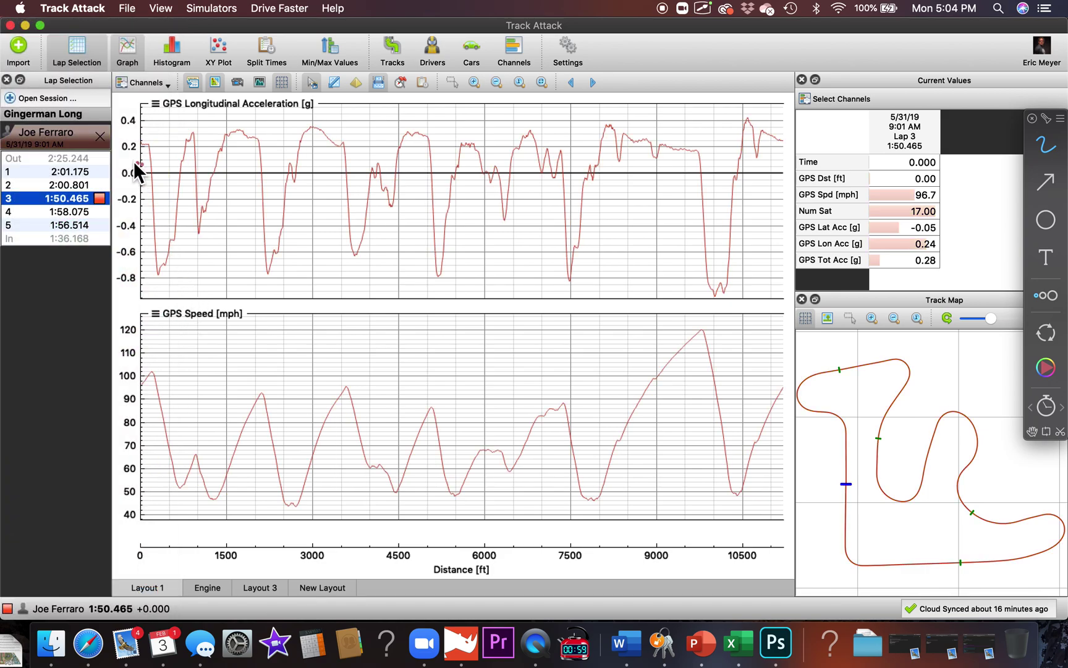
Mark the zero line of lap 3's acceleration graph and the positive and negative parts of its vertical axis
{"action": "left_click_drag", "start_coordinate": [141, 183], "coordinate": [142, 165]}
{"action": "left_click_drag", "start_coordinate": [135, 93], "coordinate": [136, 105]}
{"action": "left_click_drag", "start_coordinate": [138, 239], "coordinate": [134, 225]}
Trace lap 3's braking dips near 2,300, 3,700 and 5,200 ft and the acceleration humps near 6,700 and 8,500 ft
{"action": "mouse_move", "coordinate": [204, 174]}
{"action": "left_mouse_down"}
{"action": "mouse_move", "coordinate": [224, 175]}
{"action": "mouse_move", "coordinate": [269, 268]}
{"action": "mouse_move", "coordinate": [289, 152]}
{"action": "left_mouse_up"}
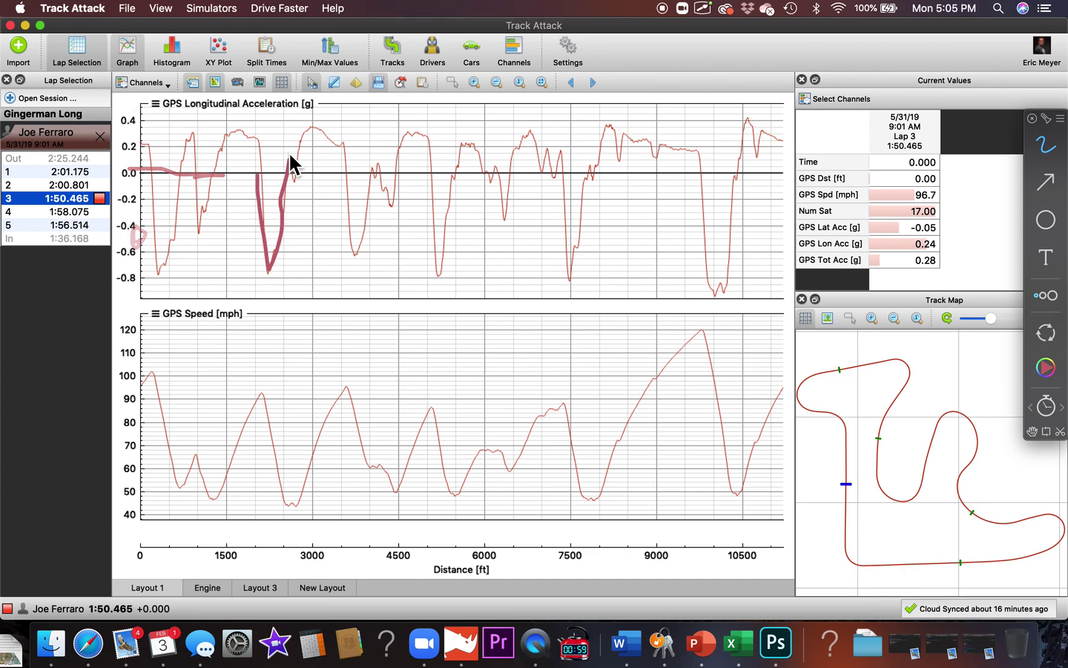
{"action": "left_click_drag", "start_coordinate": [351, 234], "coordinate": [371, 184]}
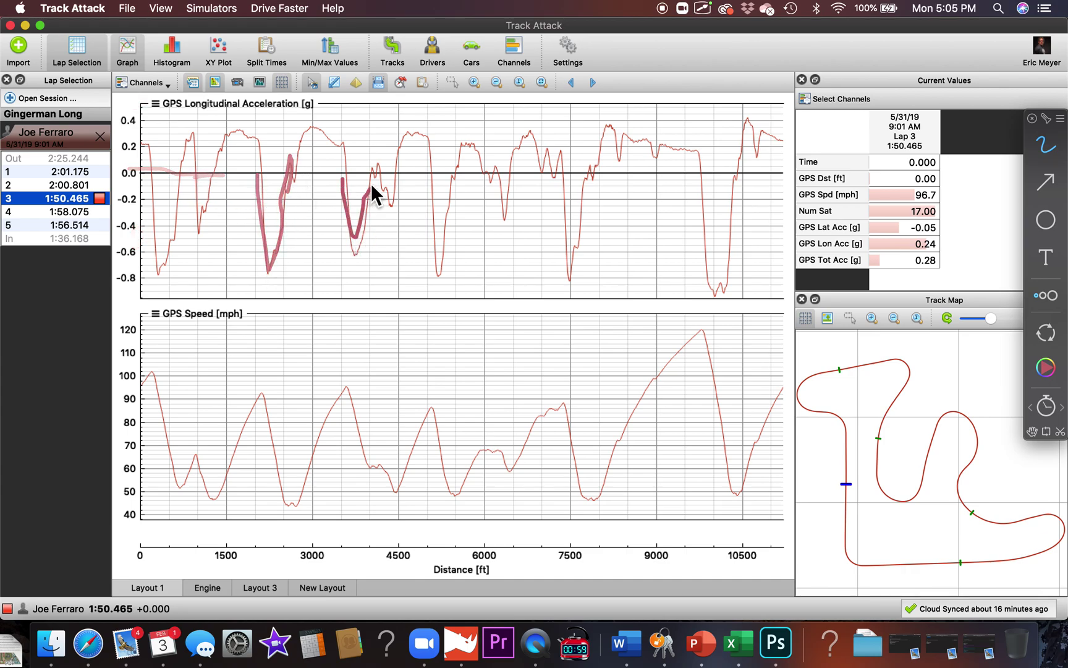
{"action": "left_click_drag", "start_coordinate": [429, 180], "coordinate": [450, 207]}
{"action": "left_click_drag", "start_coordinate": [514, 136], "coordinate": [548, 173]}
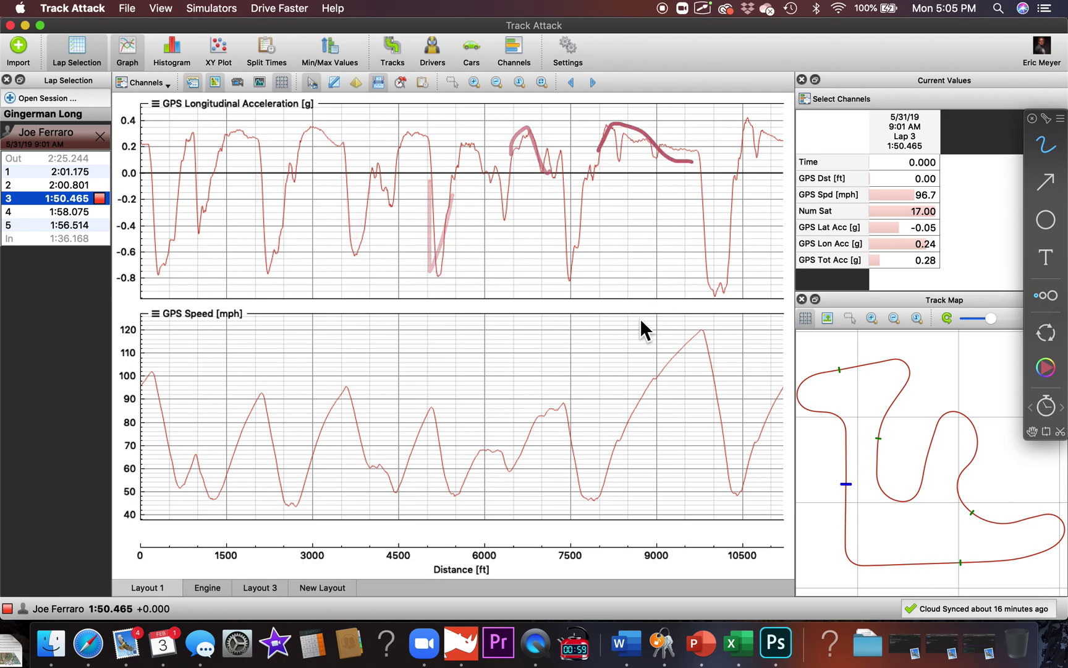
Link the start and end of lap 3's acceleration hump near 8,000–9,700 ft to the speed trace, and circle the hump
{"action": "left_click_drag", "start_coordinate": [596, 155], "coordinate": [594, 456]}
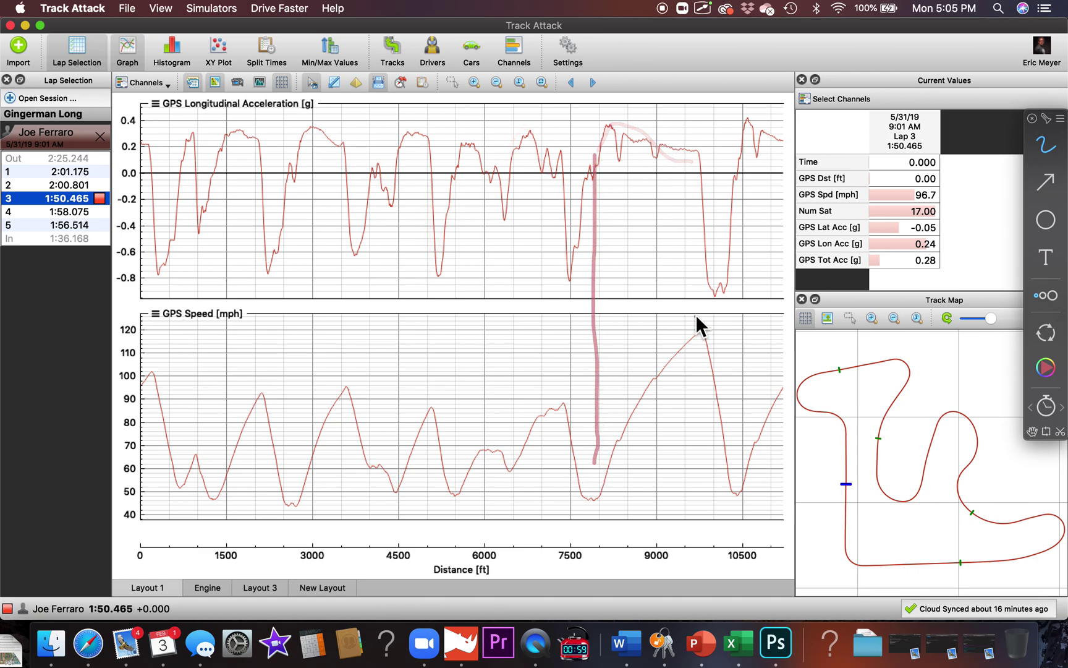
{"action": "left_click_drag", "start_coordinate": [695, 313], "coordinate": [694, 291]}
{"action": "left_click_drag", "start_coordinate": [692, 157], "coordinate": [698, 314]}
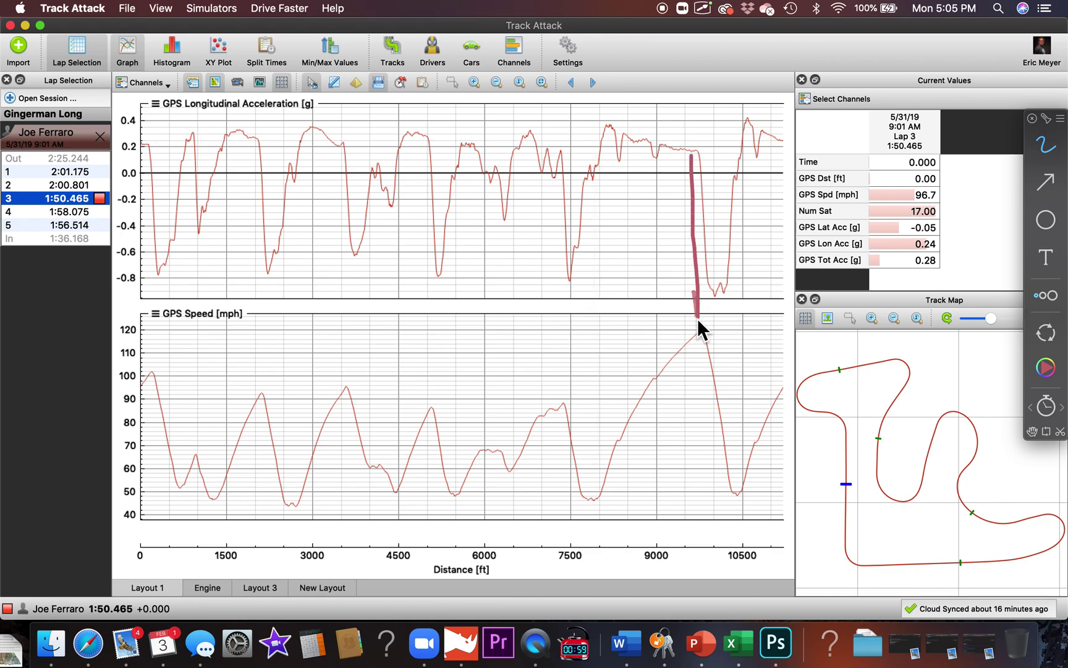
{"action": "mouse_move", "coordinate": [684, 142]}
{"action": "left_mouse_down"}
{"action": "mouse_move", "coordinate": [594, 120]}
{"action": "mouse_move", "coordinate": [592, 173]}
{"action": "mouse_move", "coordinate": [698, 165]}
{"action": "mouse_move", "coordinate": [642, 119]}
{"action": "left_mouse_up"}
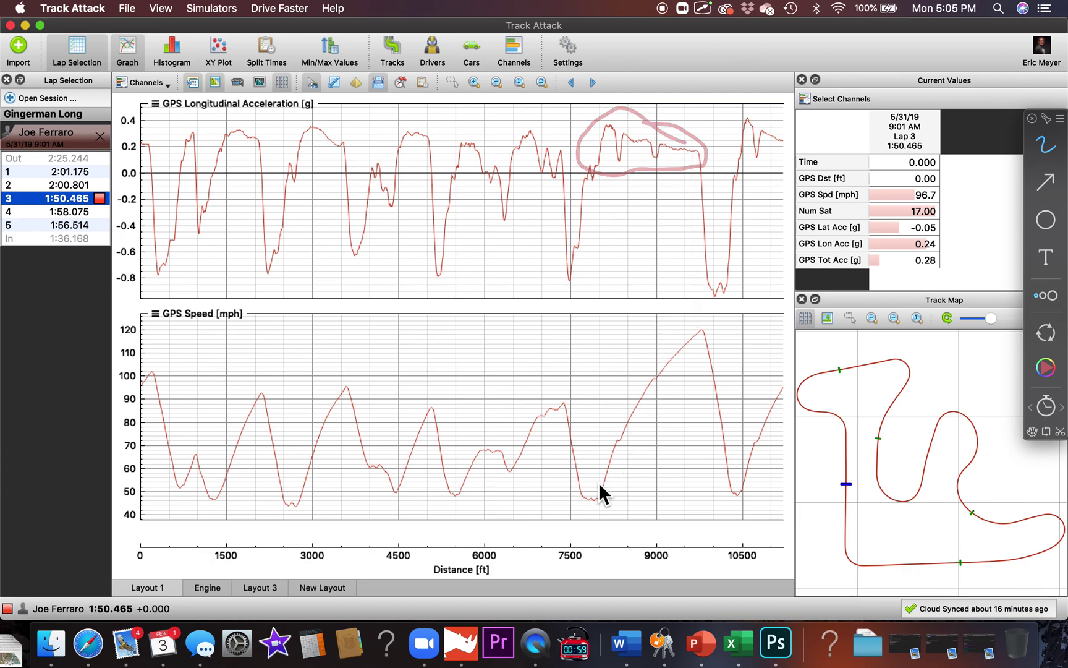
Trace the speed rise from about 8,000 to 9,400 ft and circle the positive acceleration section above it
{"action": "left_click_drag", "start_coordinate": [610, 444], "coordinate": [610, 441]}
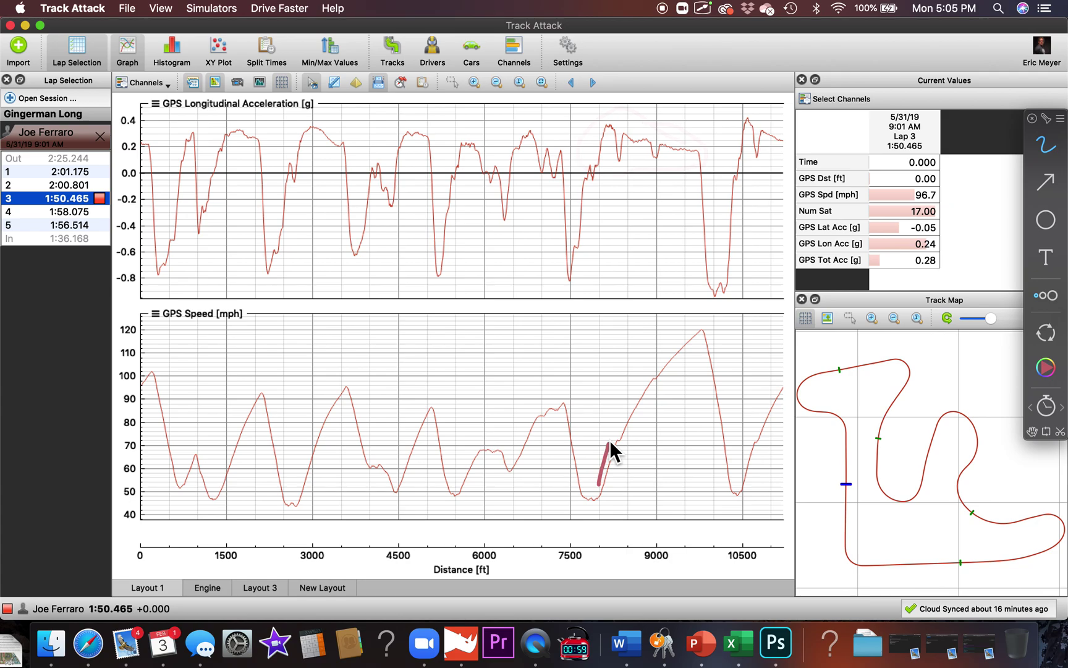
{"action": "key", "text": "Escape"}
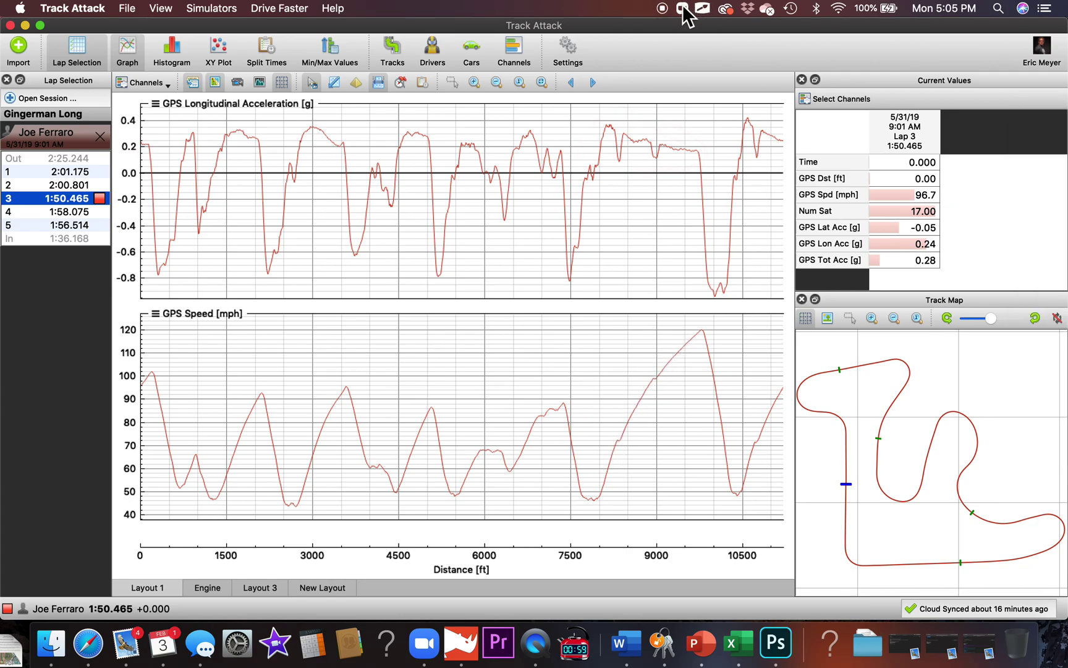
{"action": "left_click", "coordinate": [702, 9]}
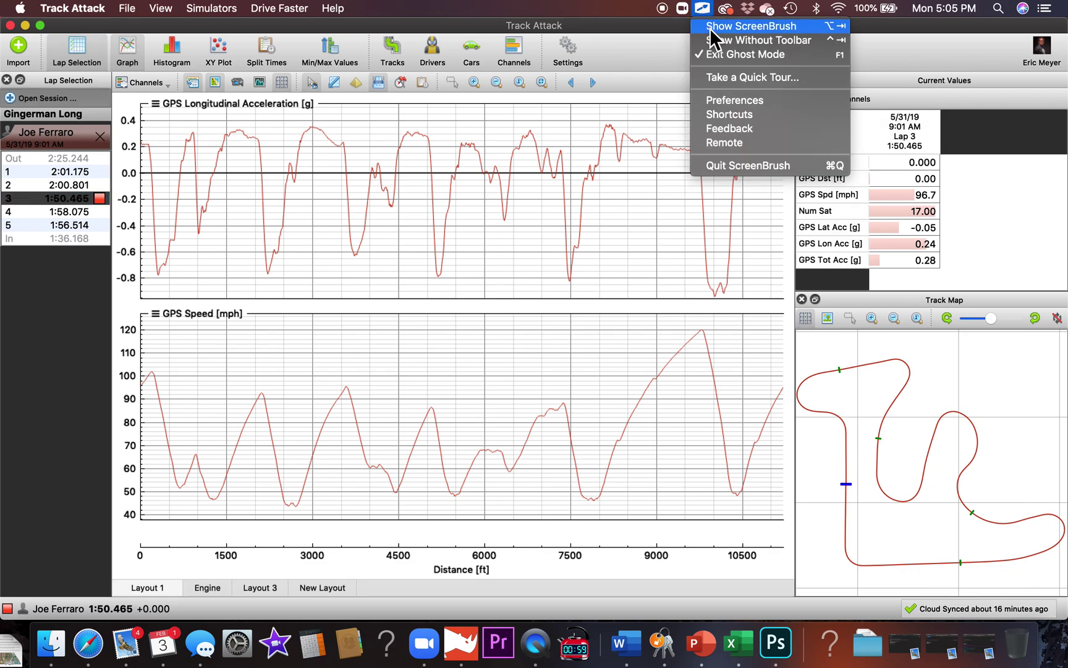
{"action": "left_click", "coordinate": [729, 26]}
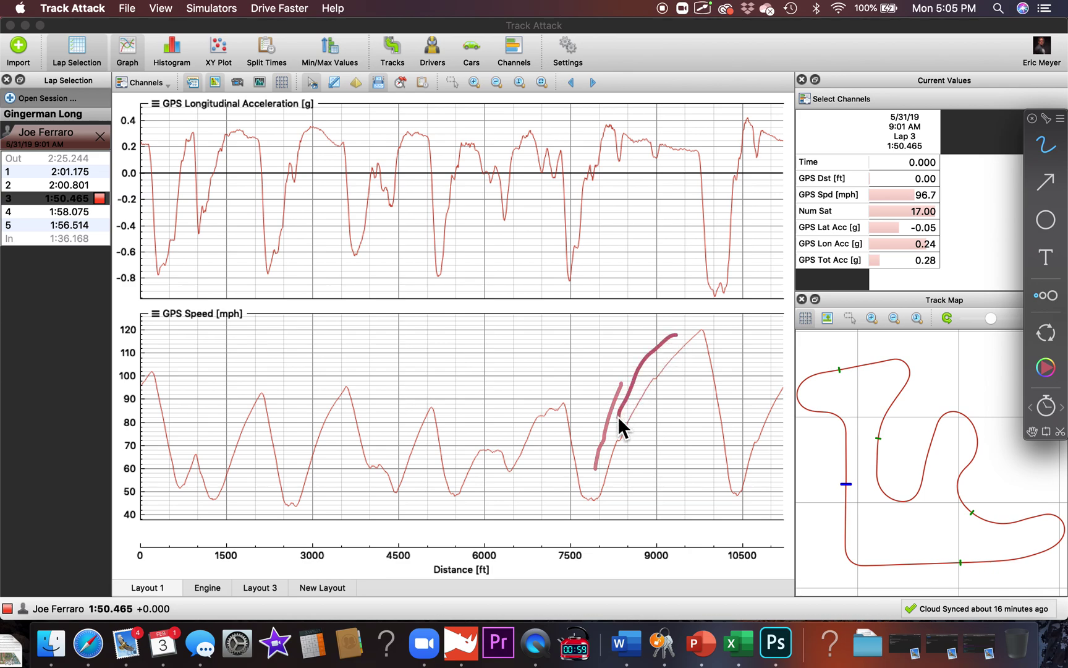
{"action": "left_click_drag", "start_coordinate": [644, 123], "coordinate": [589, 163]}
{"action": "left_click_drag", "start_coordinate": [695, 152], "coordinate": [649, 128]}
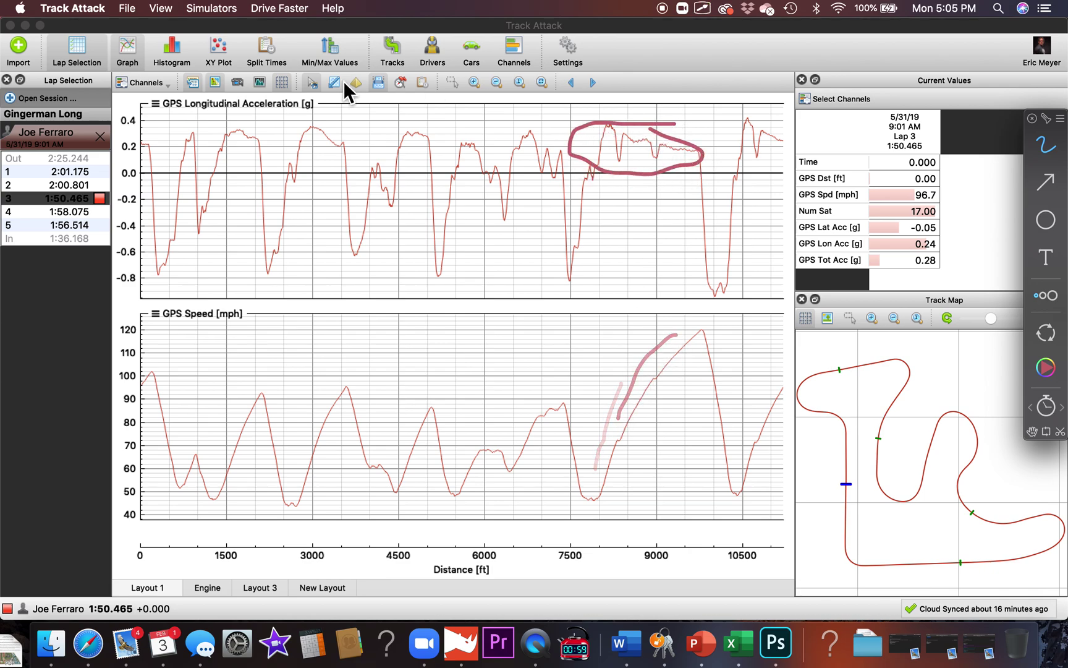
Switch to the XY plot and outline lap 3's braking points below zero and acceleration points above zero
{"action": "left_click", "coordinate": [217, 52]}
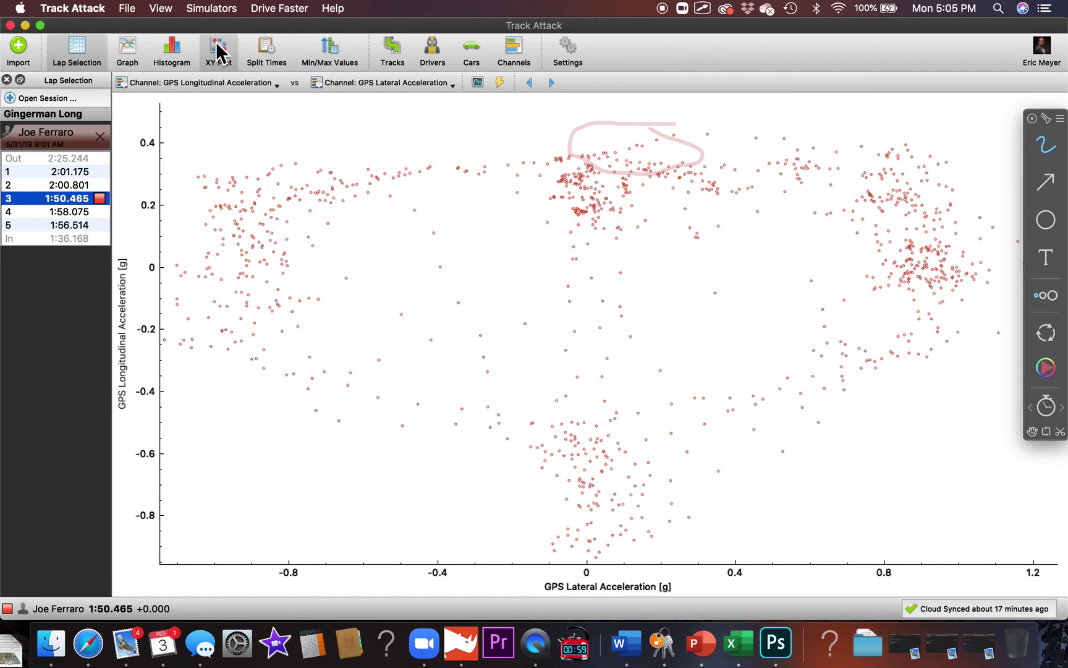
{"action": "mouse_move", "coordinate": [159, 262]}
{"action": "left_mouse_down"}
{"action": "mouse_move", "coordinate": [789, 269]}
{"action": "mouse_move", "coordinate": [930, 285]}
{"action": "mouse_move", "coordinate": [806, 417]}
{"action": "mouse_move", "coordinate": [628, 462]}
{"action": "mouse_move", "coordinate": [331, 372]}
{"action": "mouse_move", "coordinate": [320, 276]}
{"action": "left_mouse_up"}
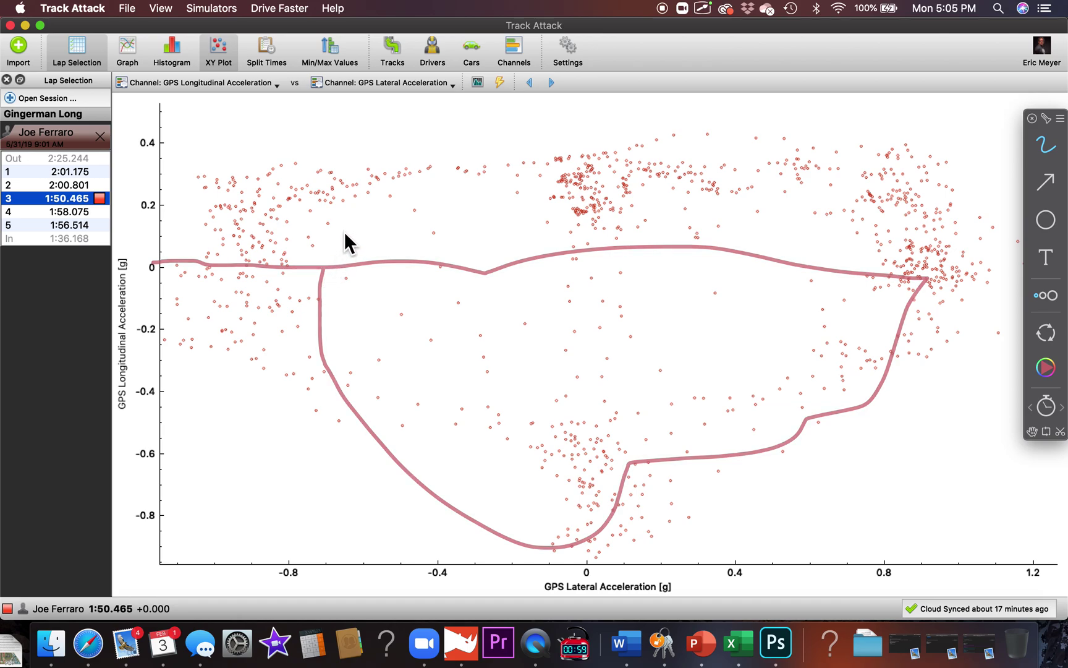
{"action": "mouse_move", "coordinate": [342, 238]}
{"action": "left_mouse_down"}
{"action": "mouse_move", "coordinate": [286, 184]}
{"action": "mouse_move", "coordinate": [946, 113]}
{"action": "left_mouse_up"}
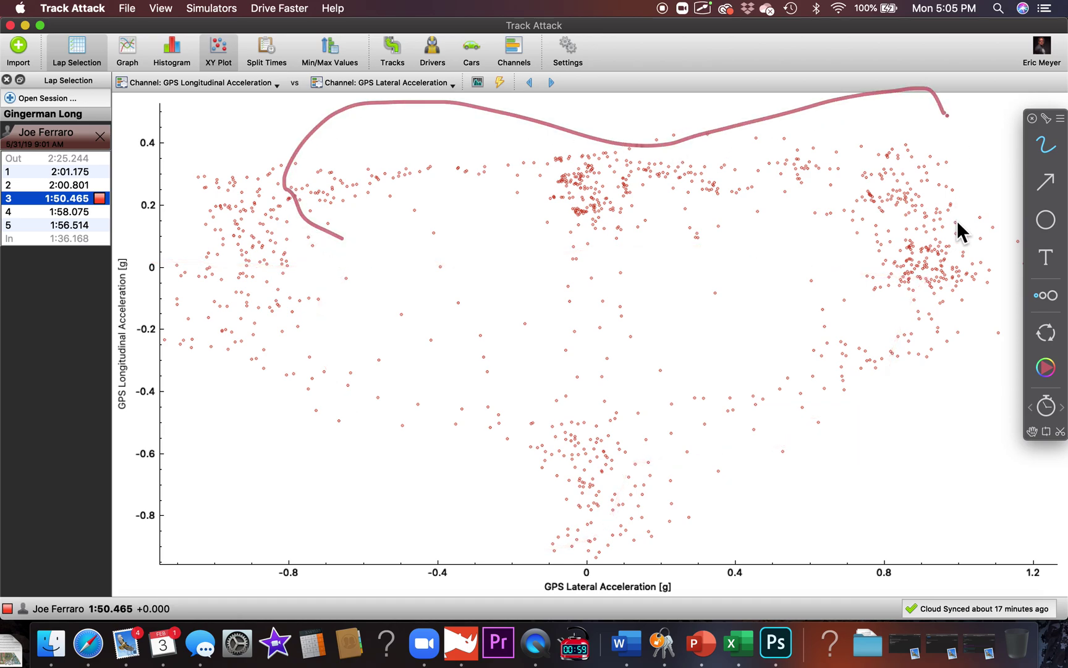
{"action": "left_click_drag", "start_coordinate": [333, 234], "coordinate": [896, 228]}
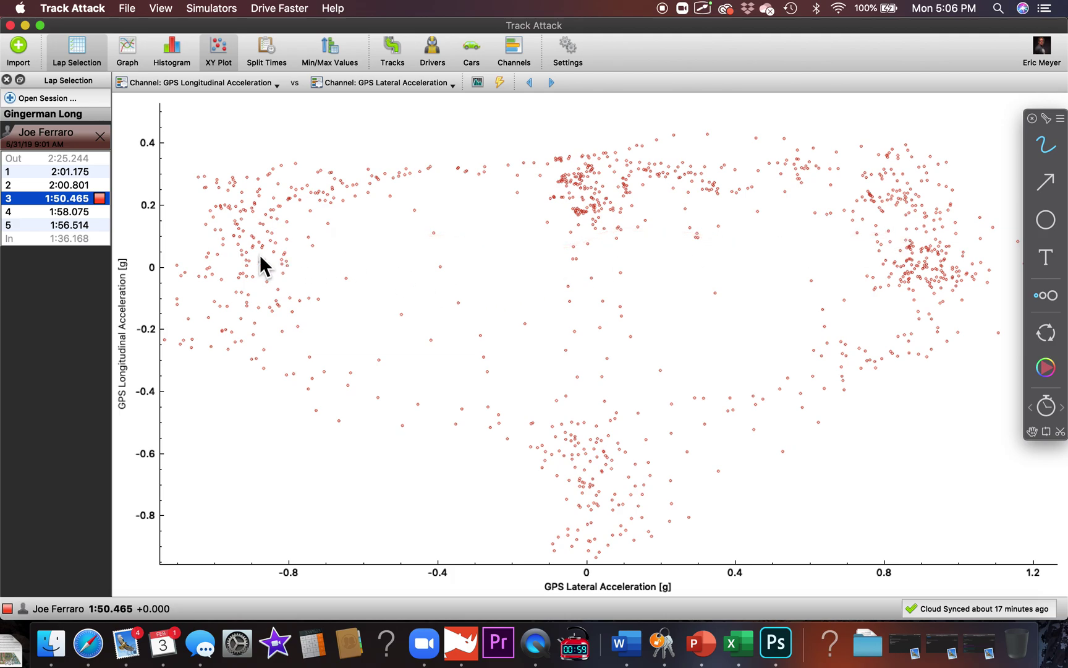
{"action": "mouse_move", "coordinate": [332, 261]}
{"action": "left_mouse_down"}
{"action": "mouse_move", "coordinate": [557, 273]}
{"action": "mouse_move", "coordinate": [832, 265]}
{"action": "mouse_move", "coordinate": [1006, 243]}
{"action": "mouse_move", "coordinate": [973, 250]}
{"action": "mouse_move", "coordinate": [977, 179]}
{"action": "mouse_move", "coordinate": [717, 142]}
{"action": "left_mouse_up"}
{"action": "mouse_move", "coordinate": [458, 138]}
{"action": "left_mouse_down"}
{"action": "mouse_move", "coordinate": [204, 185]}
{"action": "mouse_move", "coordinate": [320, 239]}
{"action": "left_mouse_up"}
{"action": "left_click", "coordinate": [686, 234]}
{"action": "left_click", "coordinate": [670, 231]}
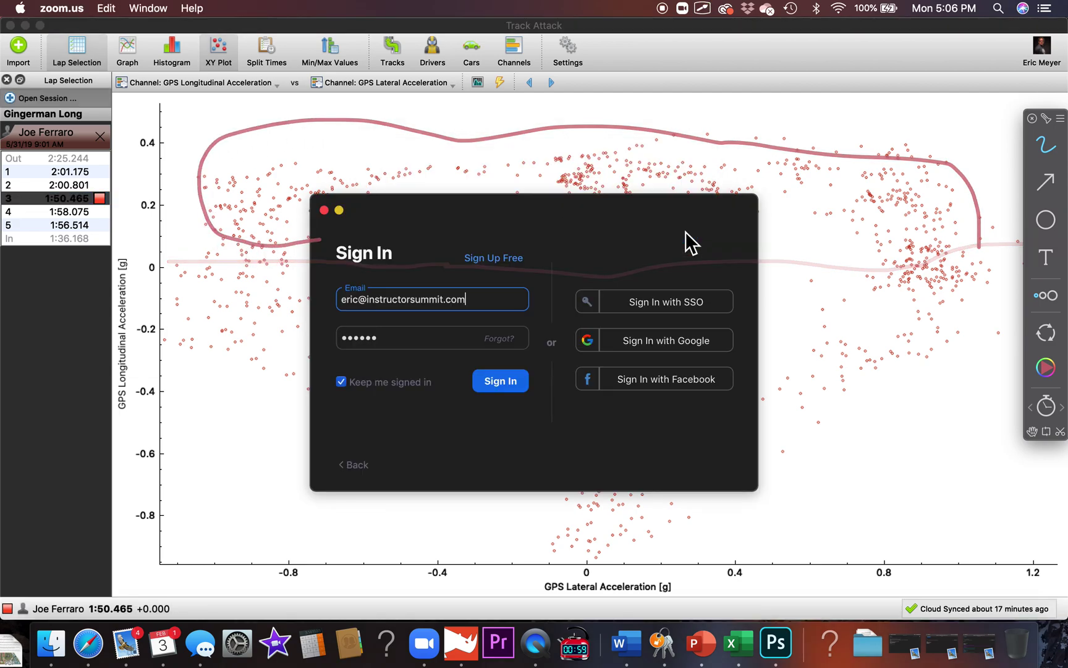
{"action": "left_click", "coordinate": [327, 210]}
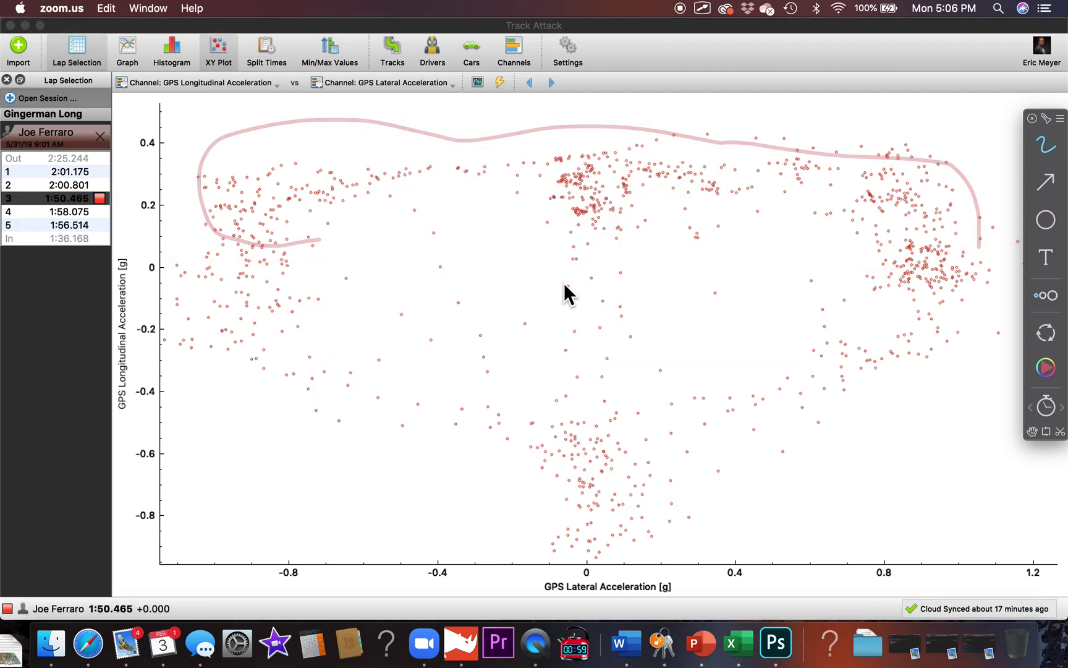
{"action": "left_click", "coordinate": [316, 250]}
Circle the positive part of the longitudinal axis and project the hardest braking points across onto that axis
{"action": "mouse_move", "coordinate": [175, 218]}
{"action": "left_mouse_down"}
{"action": "mouse_move", "coordinate": [178, 173]}
{"action": "mouse_move", "coordinate": [117, 214]}
{"action": "mouse_move", "coordinate": [180, 171]}
{"action": "left_mouse_up"}
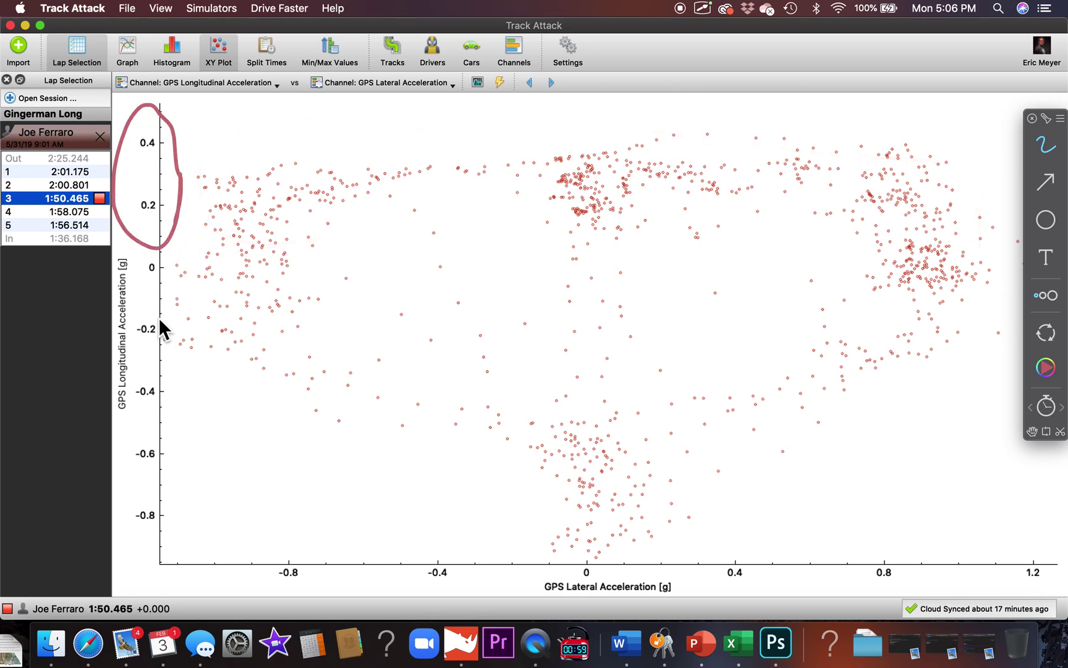
{"action": "mouse_move", "coordinate": [168, 285]}
{"action": "left_mouse_down"}
{"action": "mouse_move", "coordinate": [134, 435]}
{"action": "mouse_move", "coordinate": [131, 547]}
{"action": "mouse_move", "coordinate": [186, 392]}
{"action": "mouse_move", "coordinate": [167, 296]}
{"action": "mouse_move", "coordinate": [533, 254]}
{"action": "left_mouse_up"}
{"action": "mouse_move", "coordinate": [672, 427]}
{"action": "left_mouse_down"}
{"action": "mouse_move", "coordinate": [495, 430]}
{"action": "mouse_move", "coordinate": [597, 546]}
{"action": "mouse_move", "coordinate": [598, 415]}
{"action": "left_mouse_up"}
{"action": "mouse_move", "coordinate": [564, 556]}
{"action": "left_mouse_down"}
{"action": "mouse_move", "coordinate": [380, 544]}
{"action": "mouse_move", "coordinate": [134, 550]}
{"action": "mouse_move", "coordinate": [152, 537]}
{"action": "left_mouse_up"}
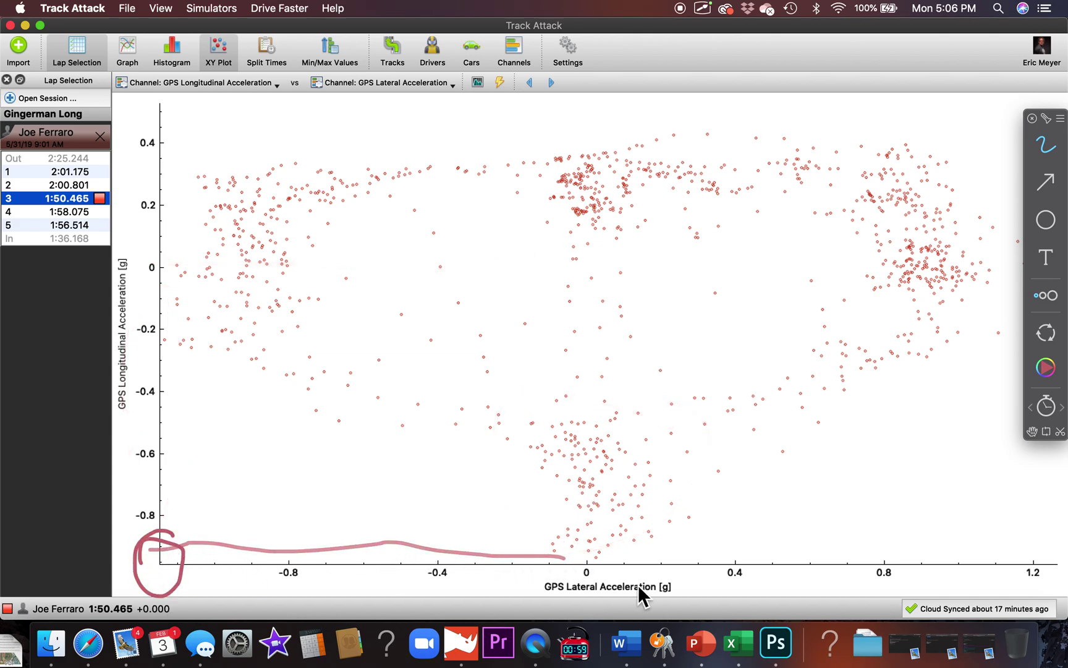
{"action": "left_click_drag", "start_coordinate": [587, 549], "coordinate": [612, 535]}
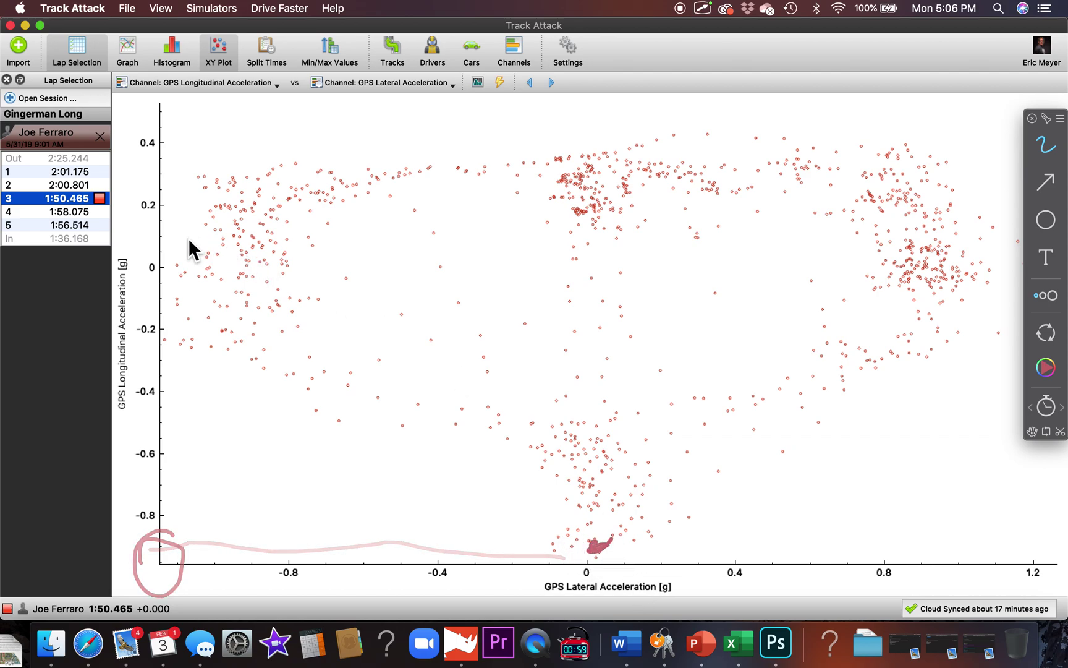
Mark the peak acceleration level across the upper points and project it onto the longitudinal axis at about 0.35 g
{"action": "mouse_move", "coordinate": [151, 263]}
{"action": "left_mouse_down"}
{"action": "mouse_move", "coordinate": [643, 264]}
{"action": "mouse_move", "coordinate": [597, 126]}
{"action": "mouse_move", "coordinate": [617, 110]}
{"action": "left_mouse_up"}
{"action": "left_click_drag", "start_coordinate": [507, 160], "coordinate": [751, 161]}
{"action": "mouse_move", "coordinate": [624, 161]}
{"action": "left_mouse_down"}
{"action": "mouse_move", "coordinate": [266, 170]}
{"action": "mouse_move", "coordinate": [157, 161]}
{"action": "left_mouse_up"}
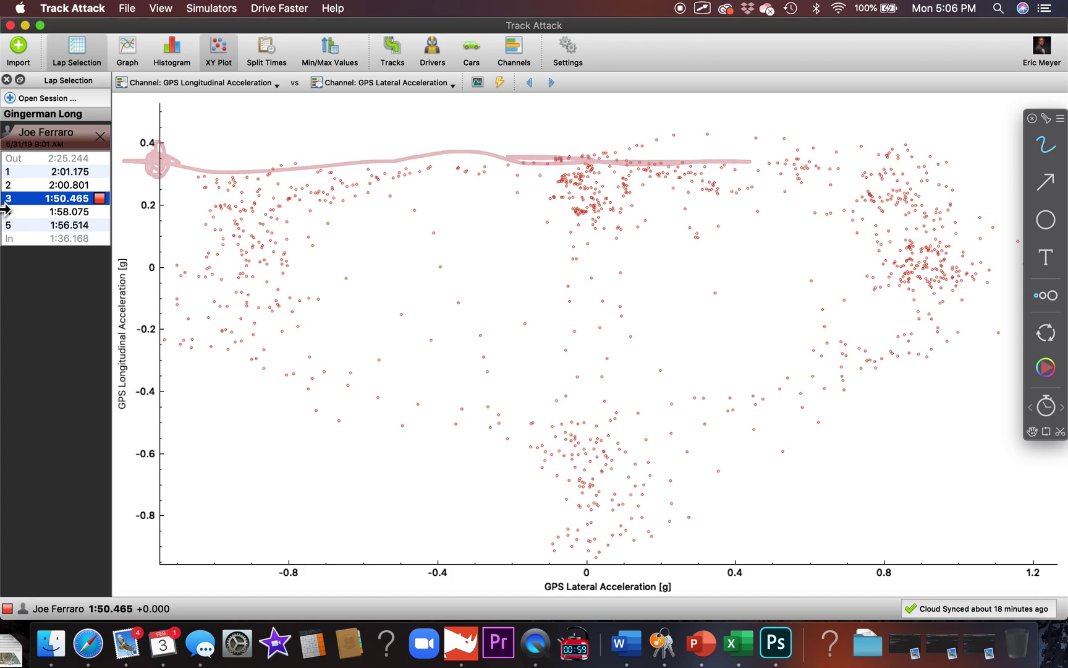
Plot laps 1 to 5 together and outline the outer envelope of their combined acceleration points
{"action": "left_click", "coordinate": [79, 173]}
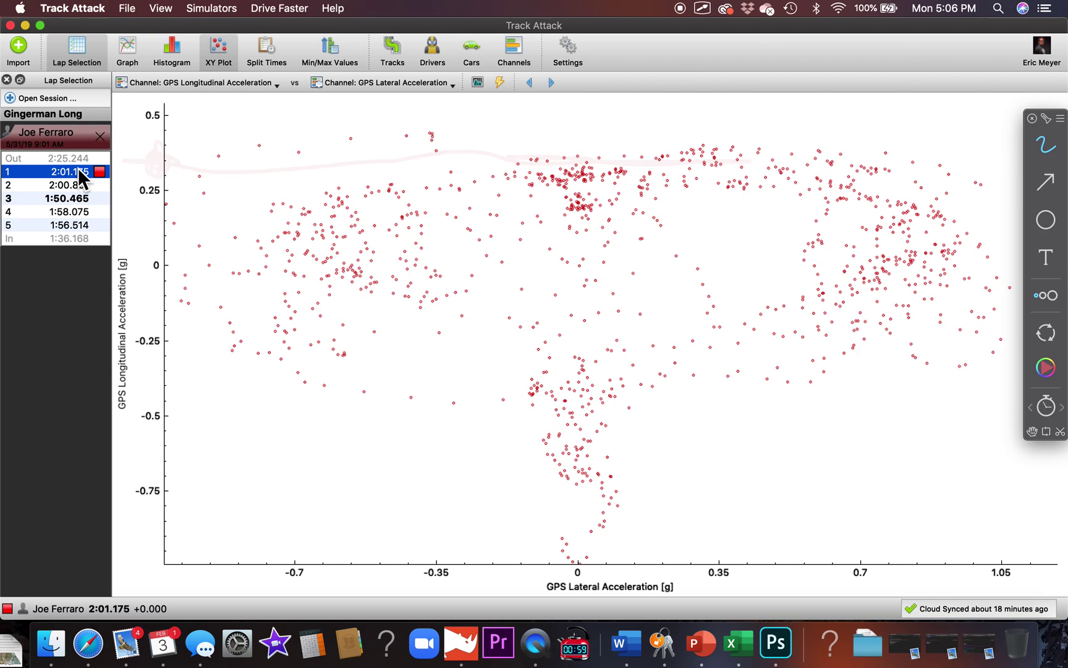
{"action": "left_click", "coordinate": [78, 223], "text": "shift"}
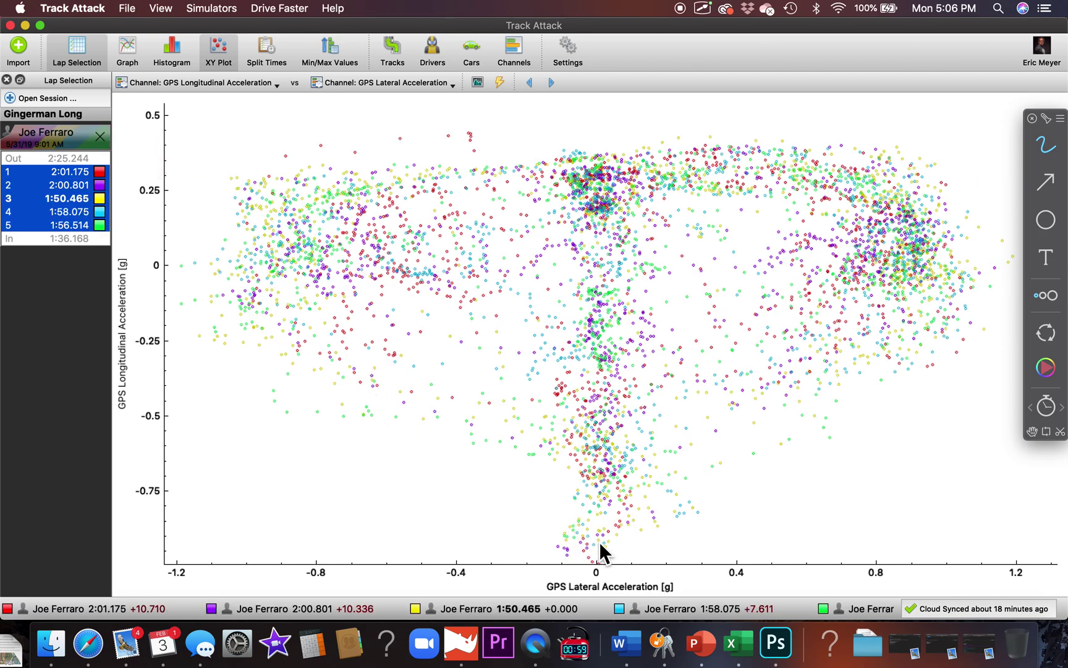
{"action": "left_click_drag", "start_coordinate": [599, 542], "coordinate": [717, 461]}
{"action": "key", "text": "Escape"}
{"action": "left_click", "coordinate": [703, 8]}
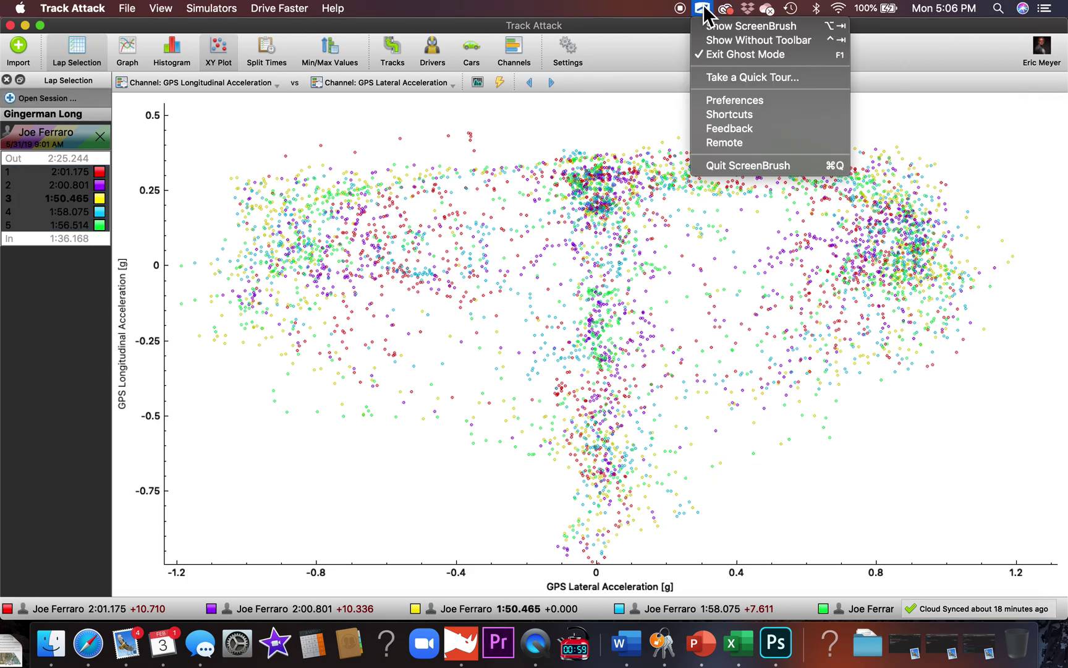
{"action": "left_click", "coordinate": [732, 22]}
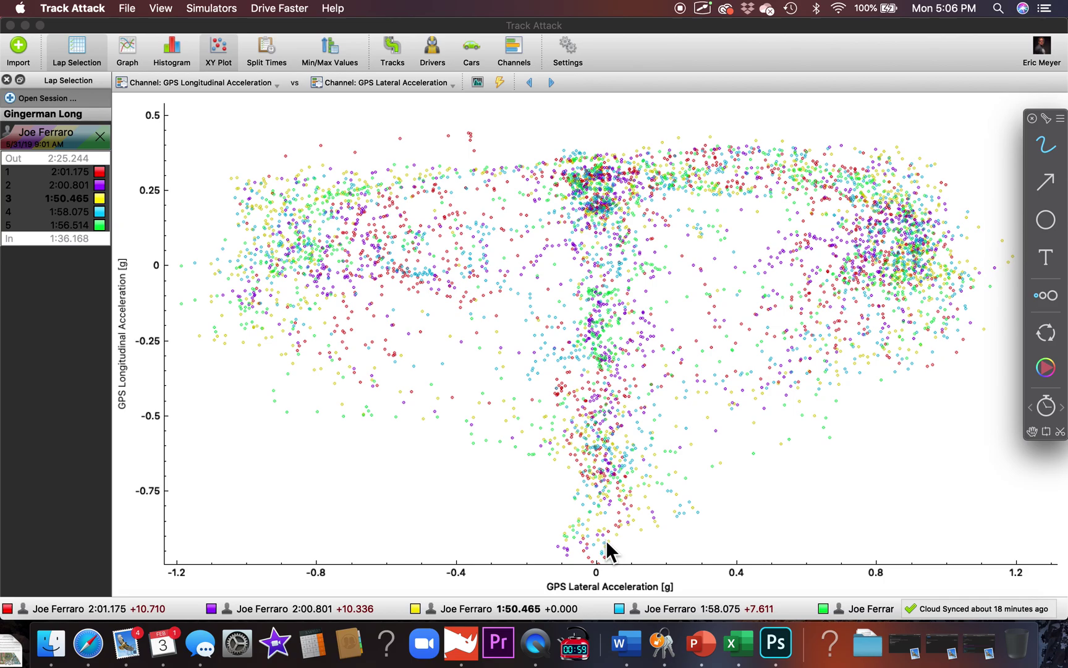
{"action": "mouse_move", "coordinate": [609, 550]}
{"action": "left_mouse_down"}
{"action": "mouse_move", "coordinate": [837, 391]}
{"action": "mouse_move", "coordinate": [898, 197]}
{"action": "mouse_move", "coordinate": [732, 163]}
{"action": "mouse_move", "coordinate": [295, 193]}
{"action": "mouse_move", "coordinate": [435, 426]}
{"action": "mouse_move", "coordinate": [549, 557]}
{"action": "left_mouse_up"}
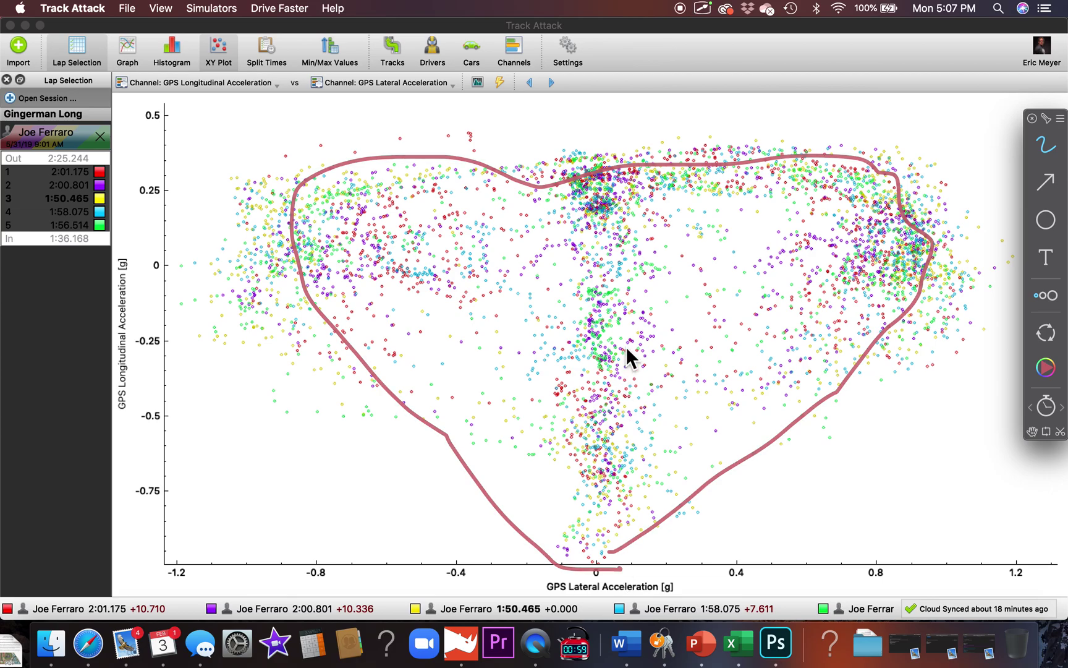
{"action": "mouse_move", "coordinate": [288, 194]}
{"action": "left_mouse_down"}
{"action": "mouse_move", "coordinate": [469, 149]}
{"action": "mouse_move", "coordinate": [785, 144]}
{"action": "mouse_move", "coordinate": [922, 168]}
{"action": "mouse_move", "coordinate": [956, 249]}
{"action": "mouse_move", "coordinate": [906, 336]}
{"action": "mouse_move", "coordinate": [702, 533]}
{"action": "mouse_move", "coordinate": [597, 608]}
{"action": "mouse_move", "coordinate": [234, 250]}
{"action": "left_mouse_up"}
{"action": "mouse_move", "coordinate": [314, 180]}
{"action": "left_mouse_down"}
{"action": "mouse_move", "coordinate": [615, 197]}
{"action": "mouse_move", "coordinate": [825, 136]}
{"action": "left_mouse_up"}
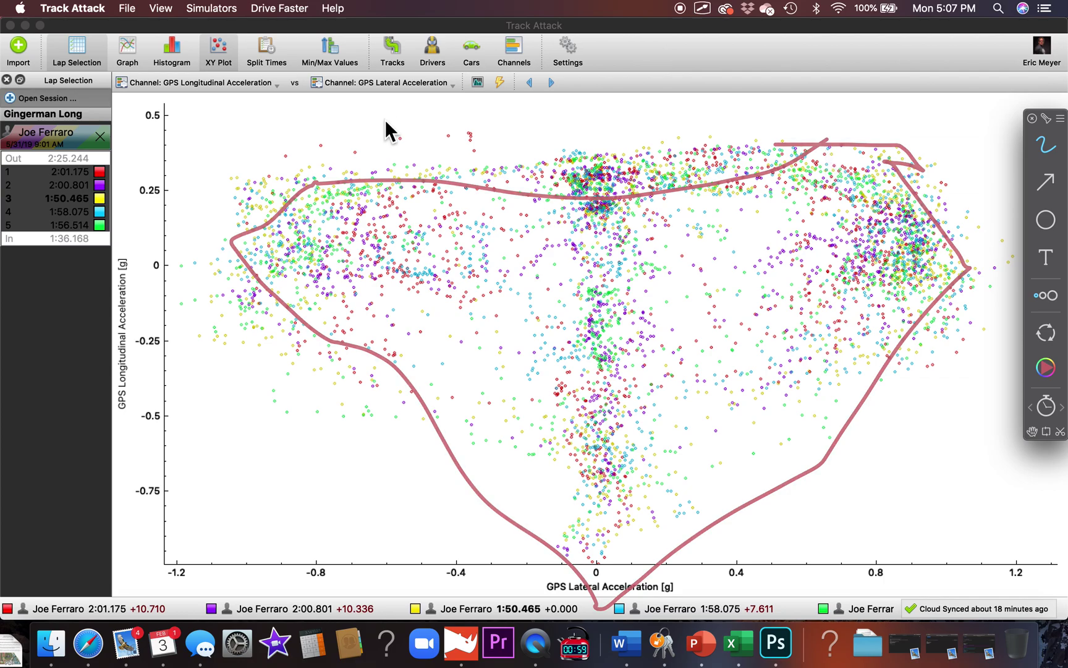
Circle the XY Plot tool and draw strokes marking the directions of the longitudinal and lateral axes
{"action": "left_click", "coordinate": [225, 51]}
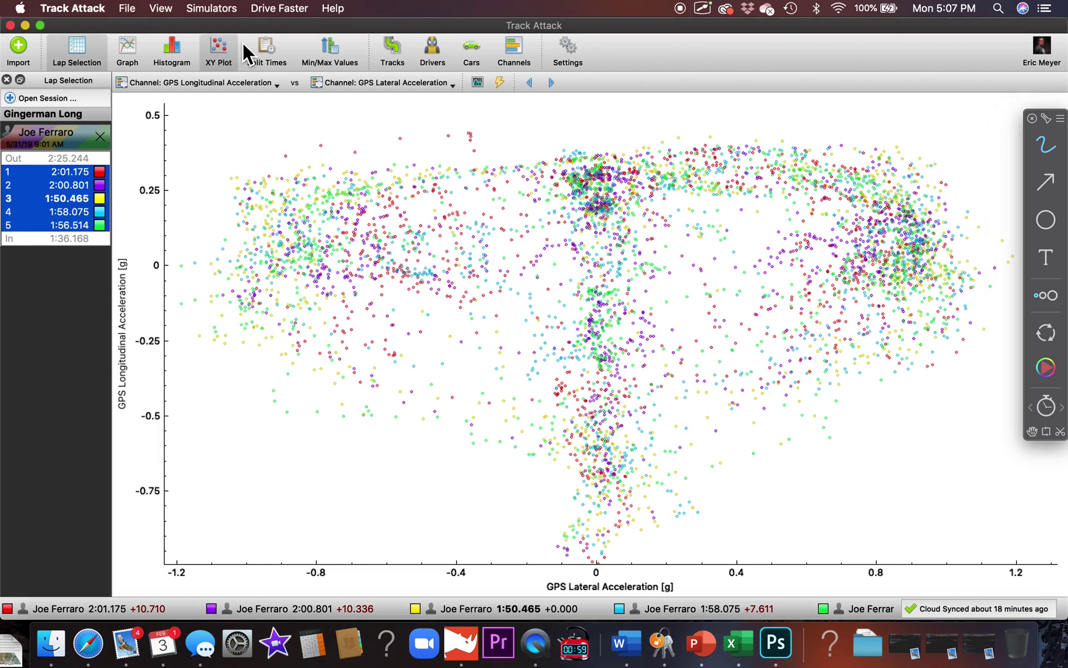
{"action": "left_click_drag", "start_coordinate": [230, 43], "coordinate": [185, 70]}
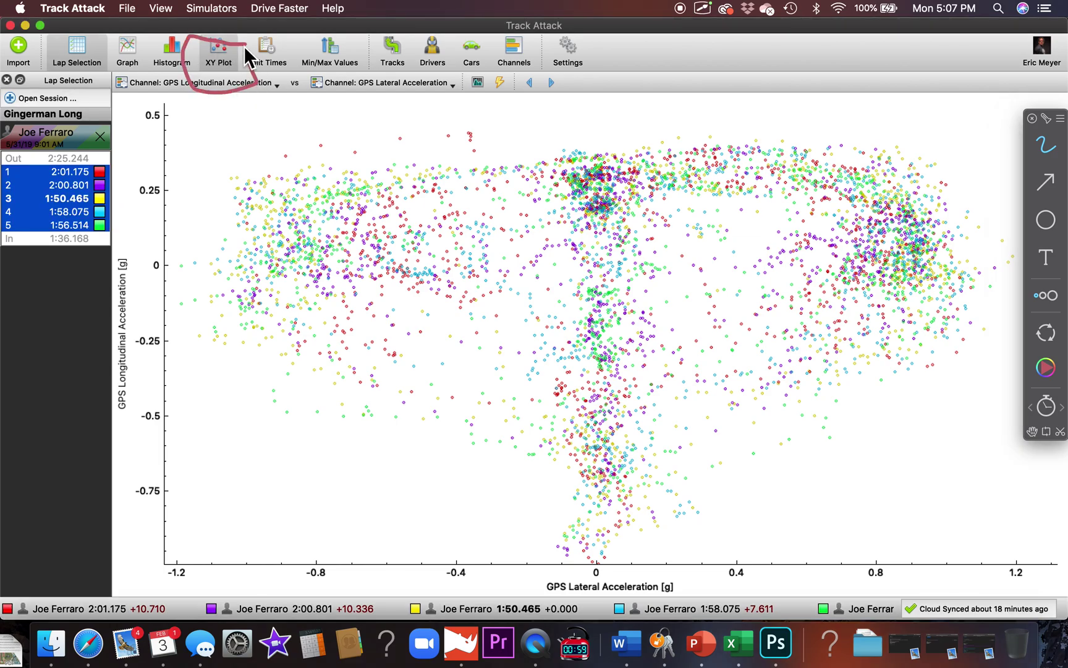
{"action": "left_click_drag", "start_coordinate": [148, 401], "coordinate": [151, 209]}
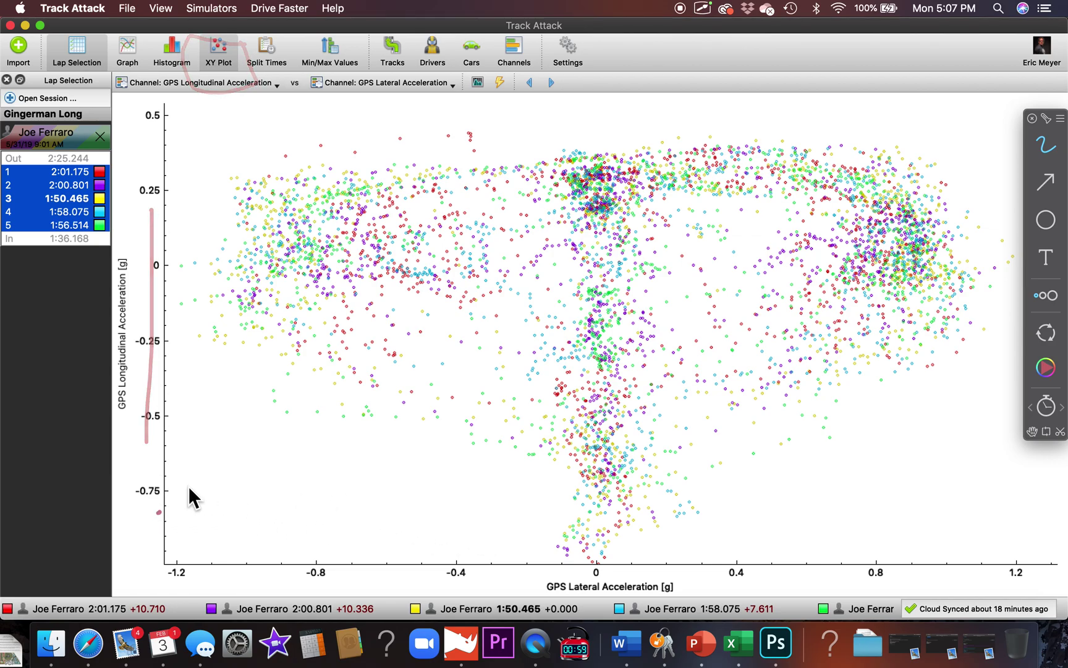
{"action": "key", "text": "Escape"}
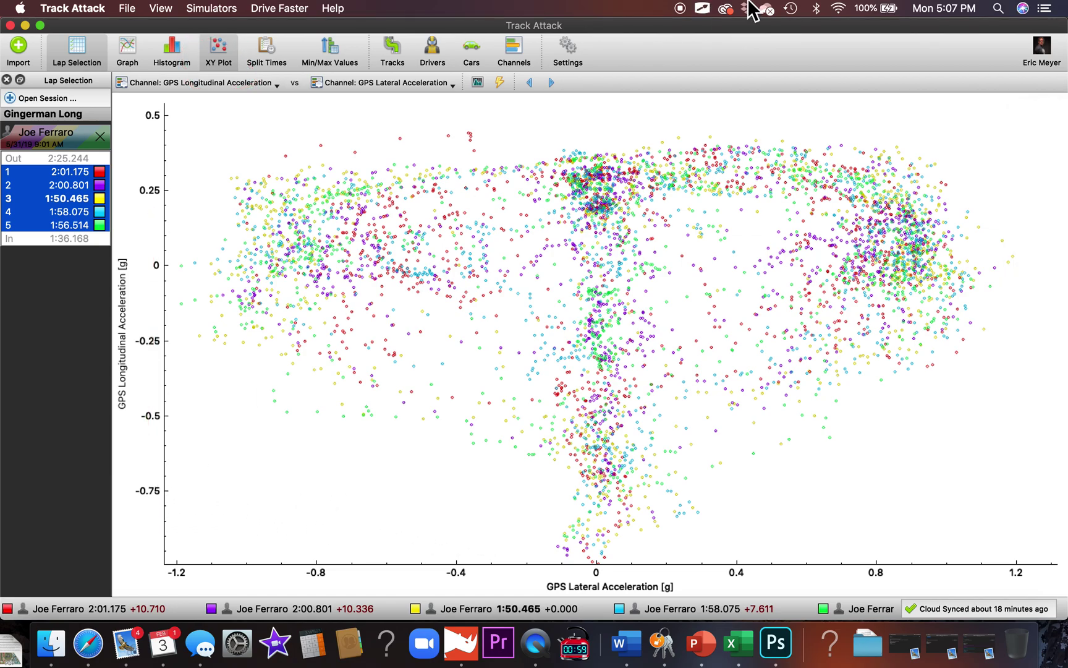
{"action": "left_click", "coordinate": [706, 9]}
{"action": "left_click", "coordinate": [712, 24]}
{"action": "left_click_drag", "start_coordinate": [161, 518], "coordinate": [410, 512]}
{"action": "left_click_drag", "start_coordinate": [200, 468], "coordinate": [197, 332]}
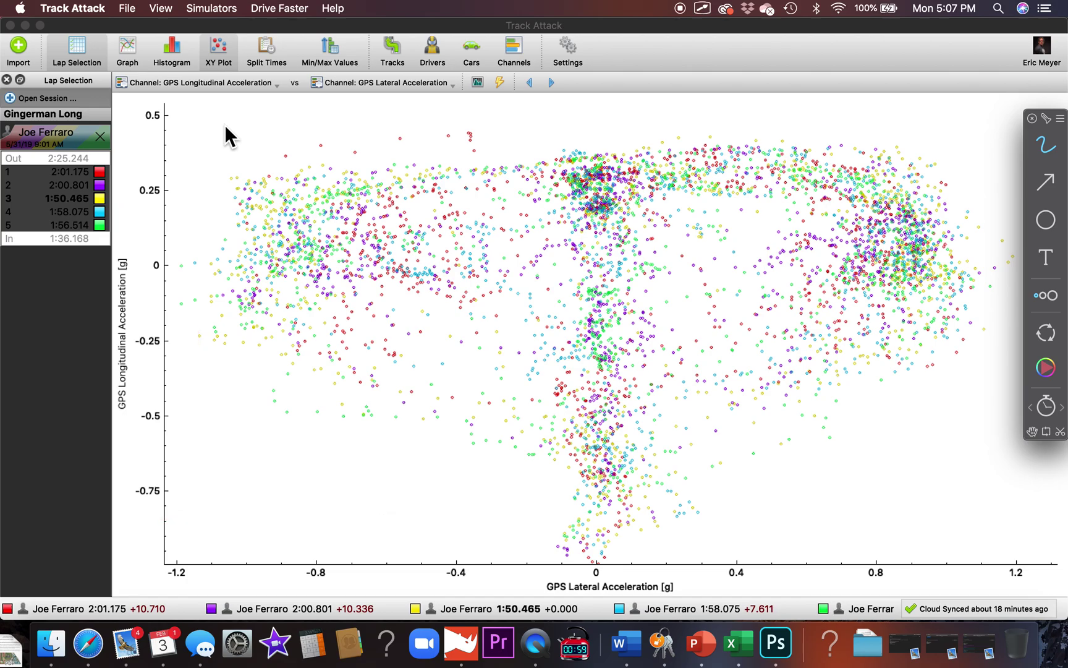
Select only lap 3 and return to the graph view of longitudinal acceleration and GPS speed
{"action": "left_click", "coordinate": [79, 171]}
{"action": "left_click", "coordinate": [81, 199]}
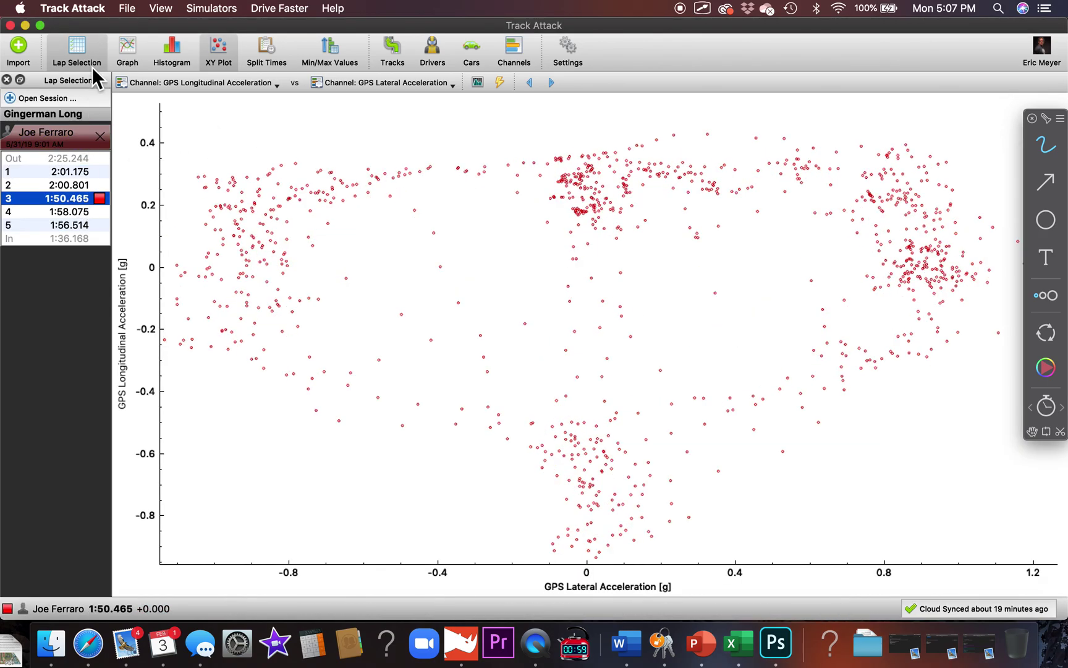
{"action": "left_click", "coordinate": [130, 50]}
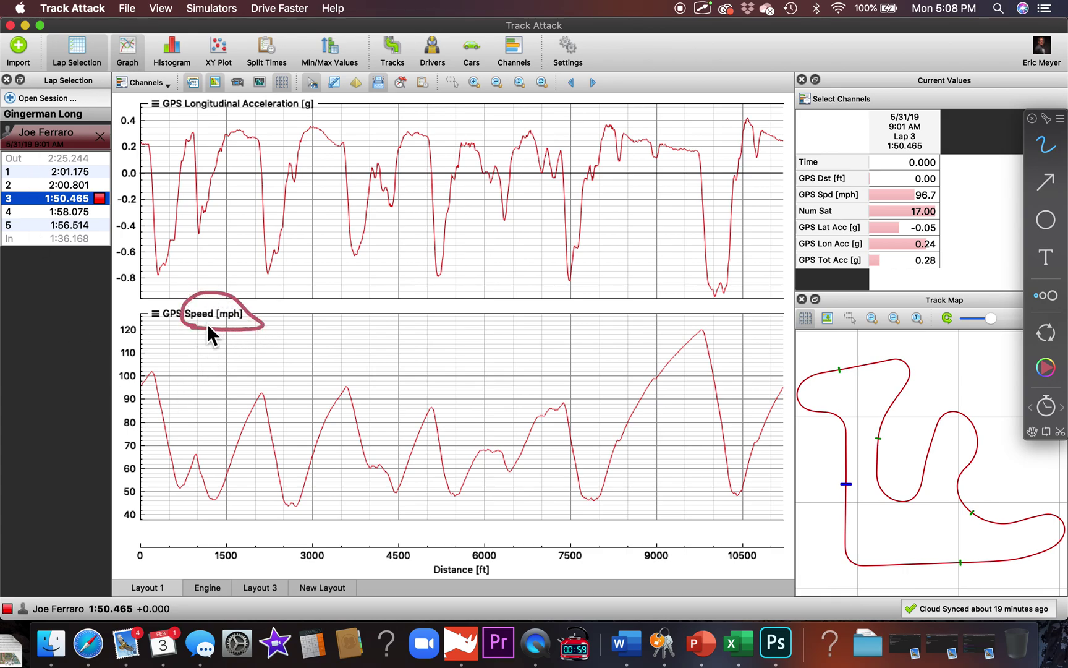
Mark the 120 mph label with its matching speed peak, and draw arrows along the graph's speed and distance axes
{"action": "left_click_drag", "start_coordinate": [119, 316], "coordinate": [147, 320]}
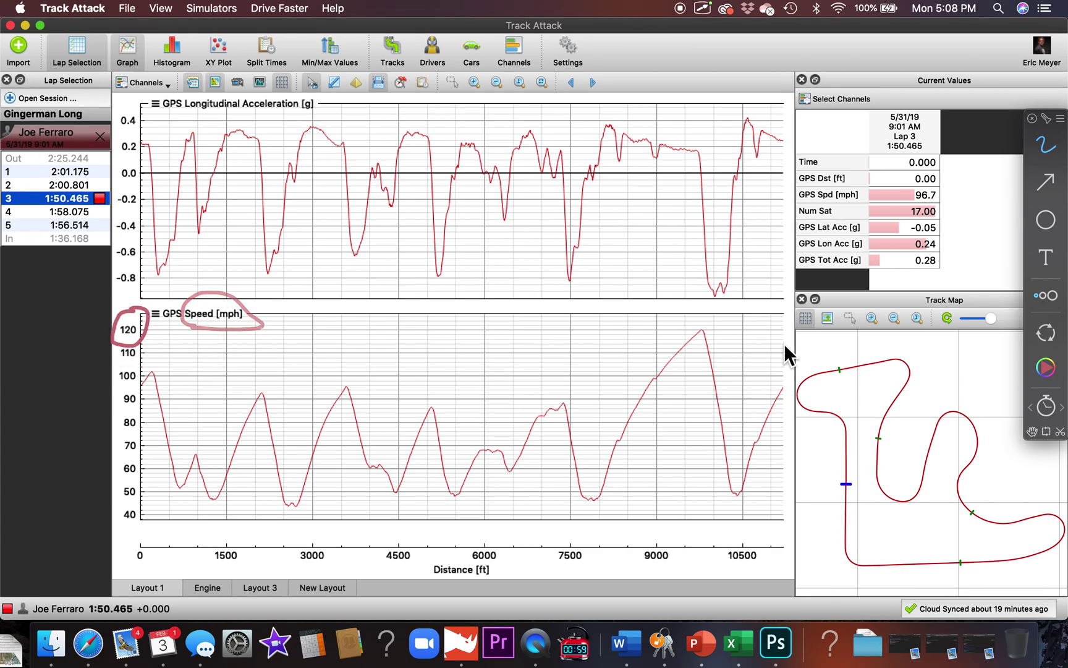
{"action": "left_click_drag", "start_coordinate": [670, 330], "coordinate": [717, 329]}
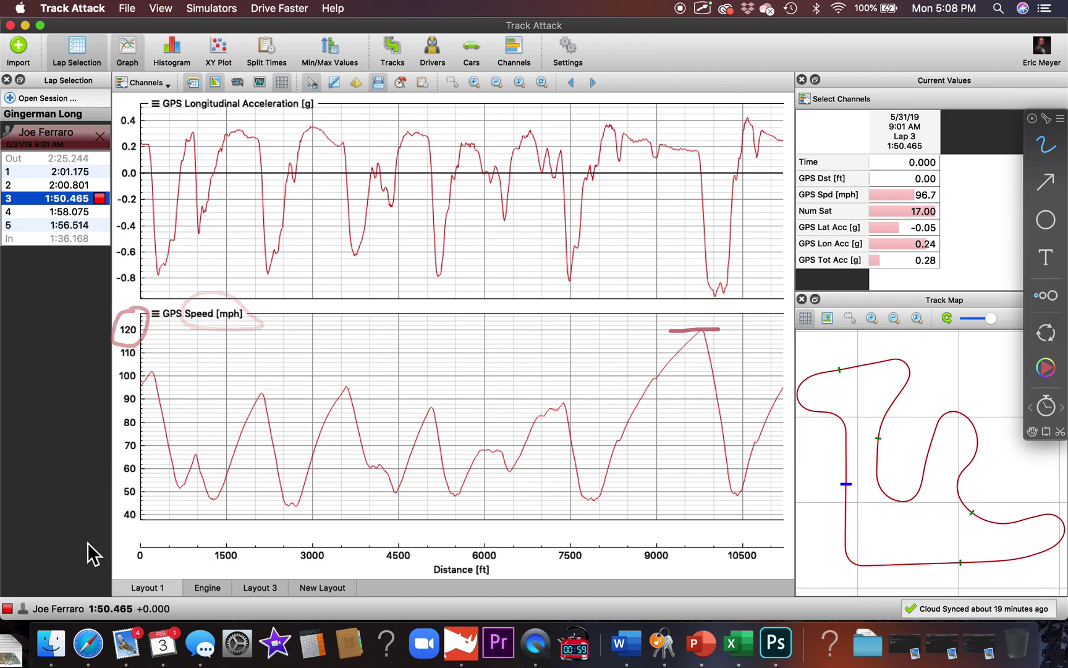
{"action": "mouse_move", "coordinate": [181, 534]}
{"action": "left_mouse_down"}
{"action": "mouse_move", "coordinate": [187, 413]}
{"action": "mouse_move", "coordinate": [168, 347]}
{"action": "mouse_move", "coordinate": [206, 348]}
{"action": "mouse_move", "coordinate": [214, 362]}
{"action": "left_mouse_up"}
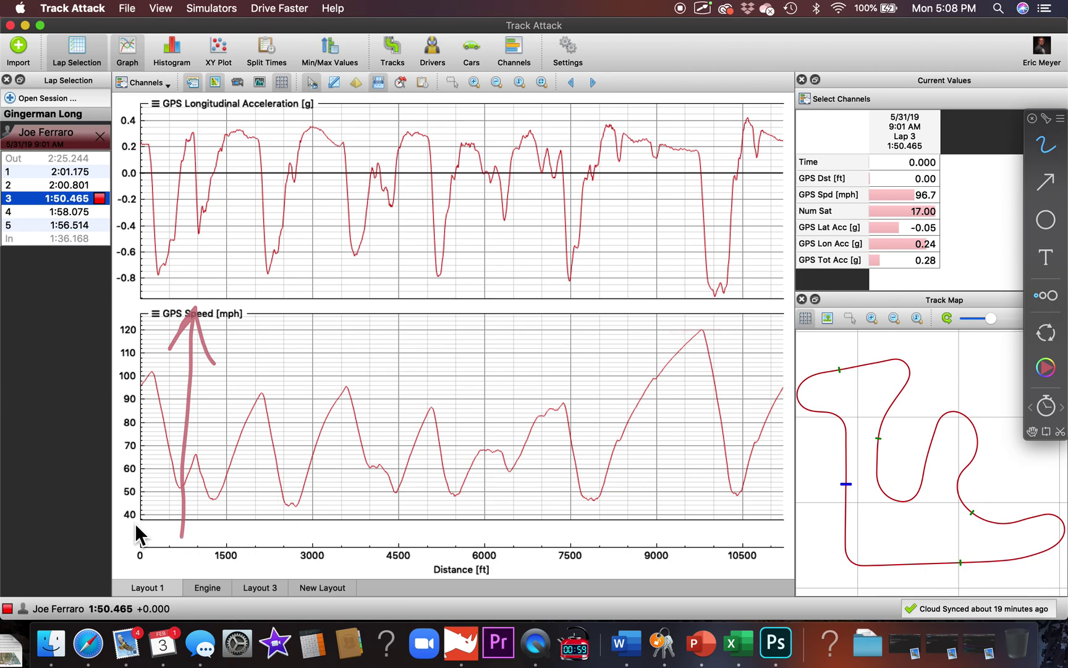
{"action": "mouse_move", "coordinate": [111, 526]}
{"action": "left_mouse_down"}
{"action": "mouse_move", "coordinate": [376, 510]}
{"action": "mouse_move", "coordinate": [418, 536]}
{"action": "left_mouse_up"}
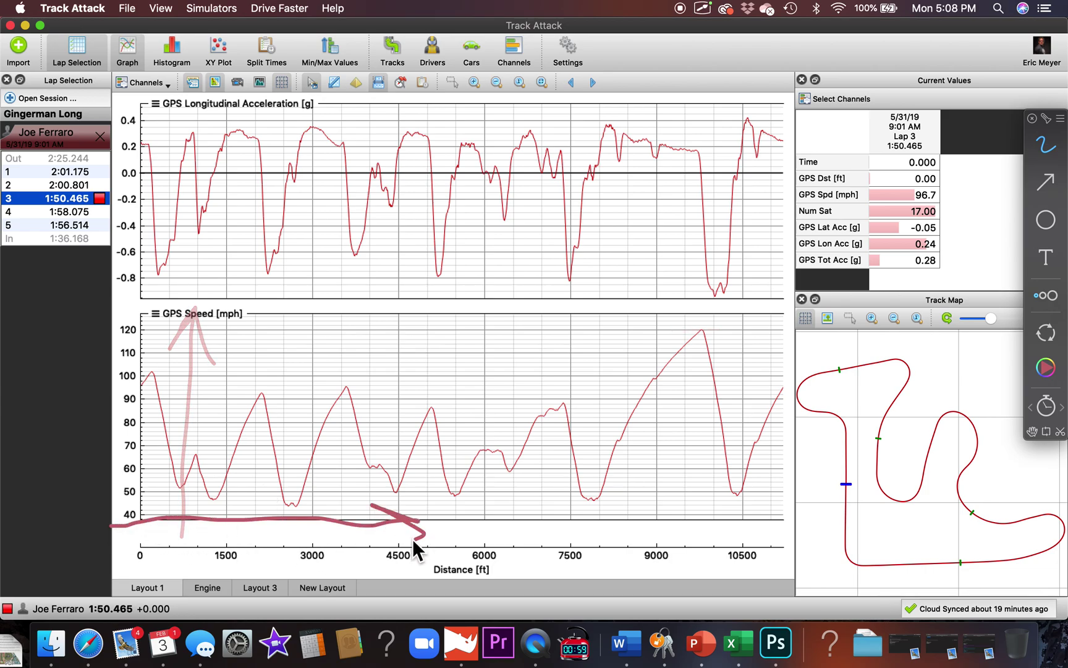
Circle the distance axis label beneath the graphs and mark the far end of the distance axis
{"action": "left_click", "coordinate": [505, 573]}
{"action": "left_click_drag", "start_coordinate": [507, 565], "coordinate": [491, 558]}
{"action": "mouse_move", "coordinate": [469, 515]}
{"action": "left_mouse_down"}
{"action": "mouse_move", "coordinate": [453, 515]}
{"action": "mouse_move", "coordinate": [472, 618]}
{"action": "mouse_move", "coordinate": [462, 510]}
{"action": "left_mouse_up"}
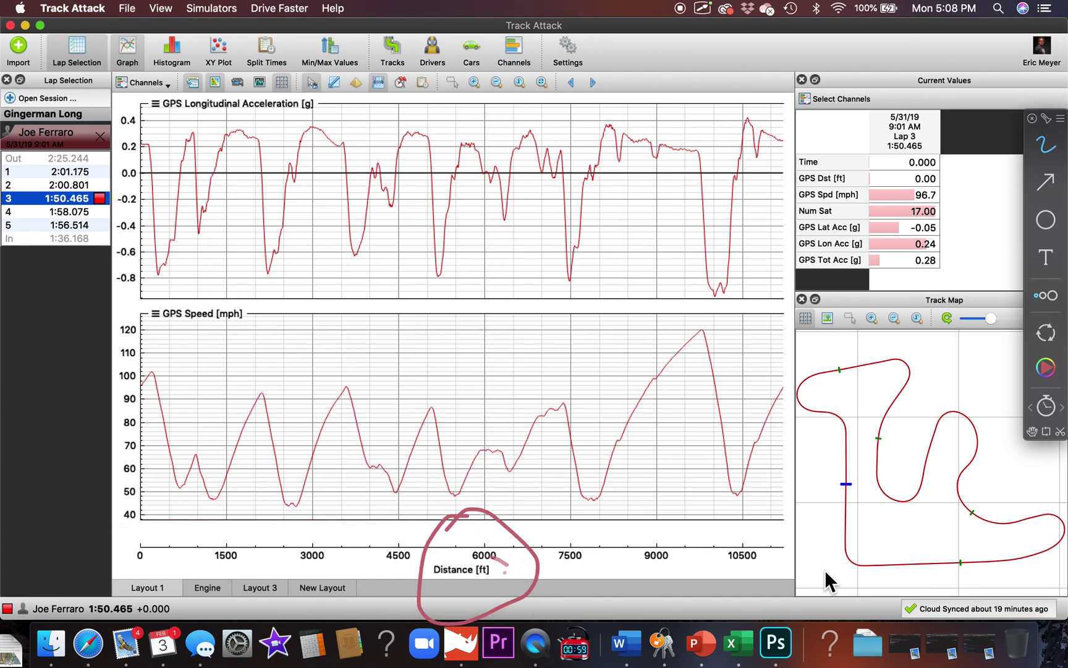
{"action": "mouse_move", "coordinate": [788, 535]}
{"action": "left_mouse_down"}
{"action": "mouse_move", "coordinate": [771, 535]}
{"action": "mouse_move", "coordinate": [783, 534]}
{"action": "left_mouse_up"}
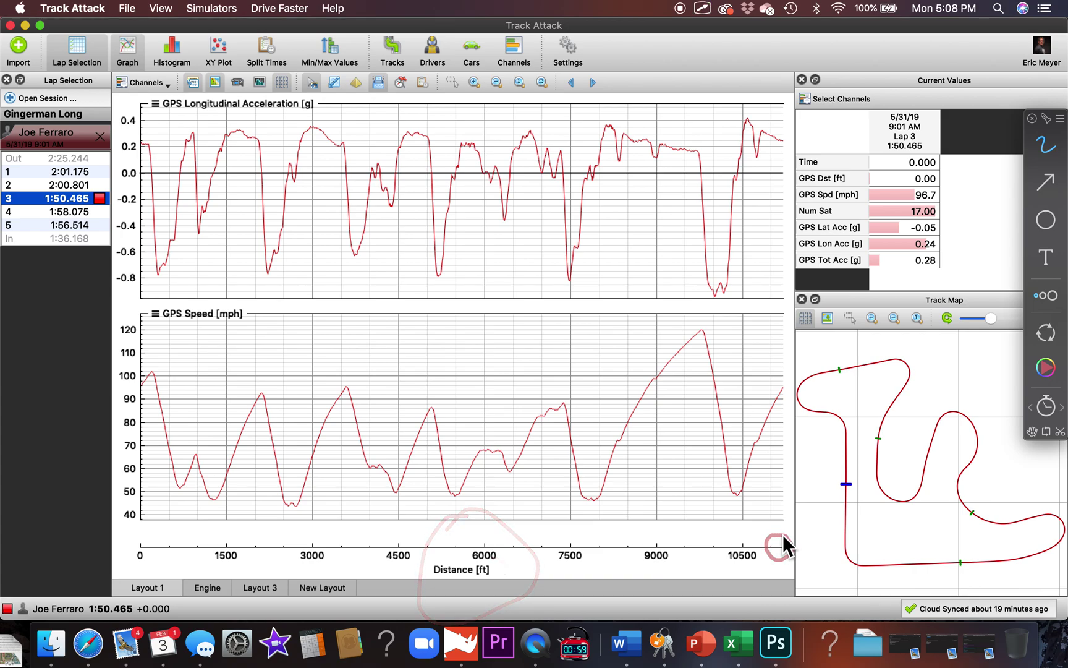
Mark the start/finish line on the track map and circle the matching starting point of the GPS speed trace
{"action": "mouse_move", "coordinate": [852, 483]}
{"action": "left_mouse_down"}
{"action": "mouse_move", "coordinate": [840, 472]}
{"action": "mouse_move", "coordinate": [853, 494]}
{"action": "mouse_move", "coordinate": [848, 486]}
{"action": "left_mouse_up"}
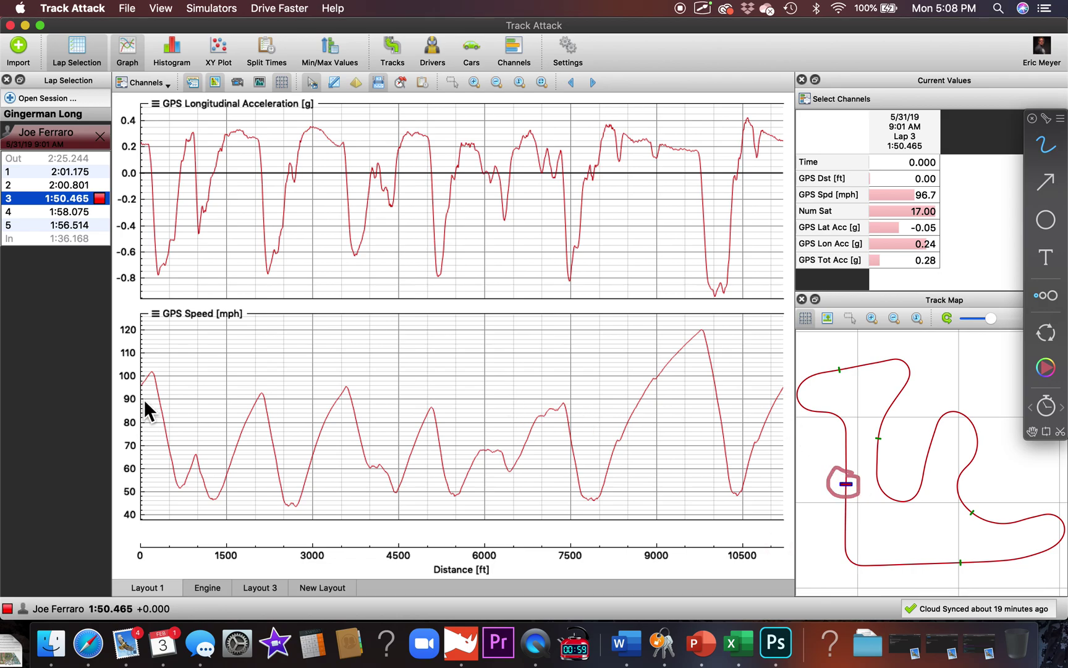
{"action": "mouse_move", "coordinate": [150, 376]}
{"action": "left_mouse_down"}
{"action": "mouse_move", "coordinate": [123, 384]}
{"action": "mouse_move", "coordinate": [152, 382]}
{"action": "left_mouse_up"}
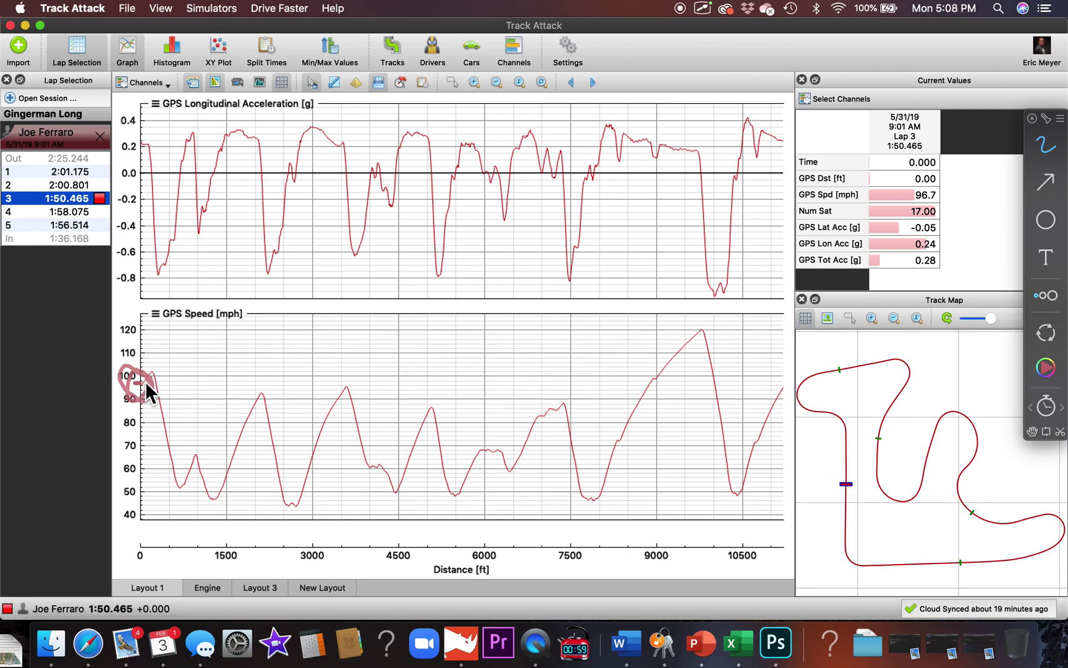
{"action": "left_click_drag", "start_coordinate": [819, 482], "coordinate": [876, 481]}
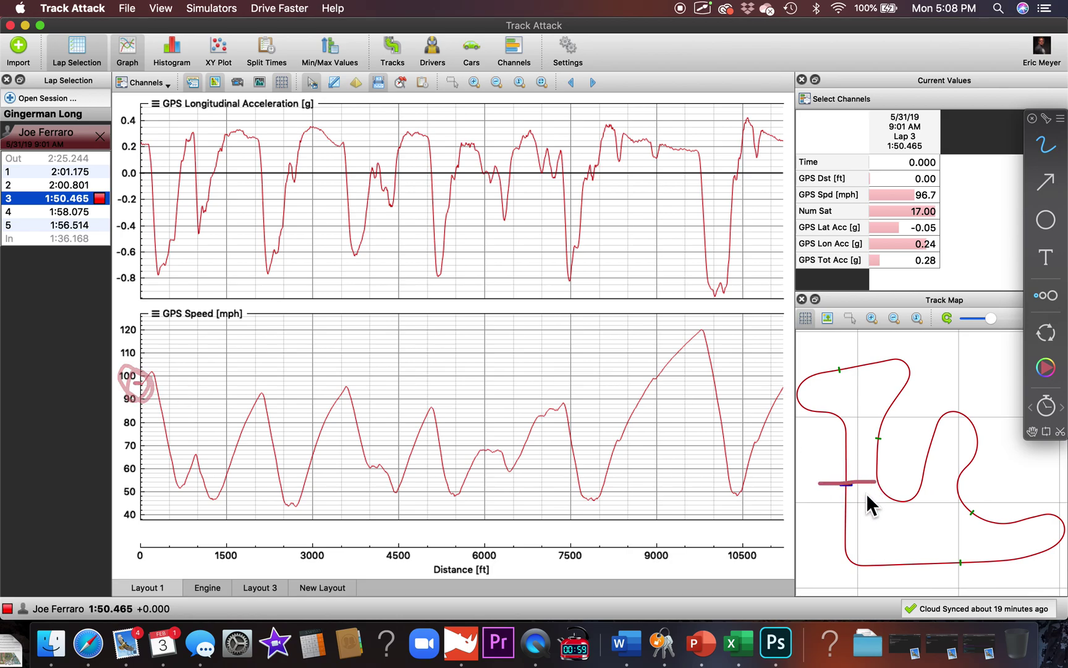
{"action": "left_click", "coordinate": [859, 529]}
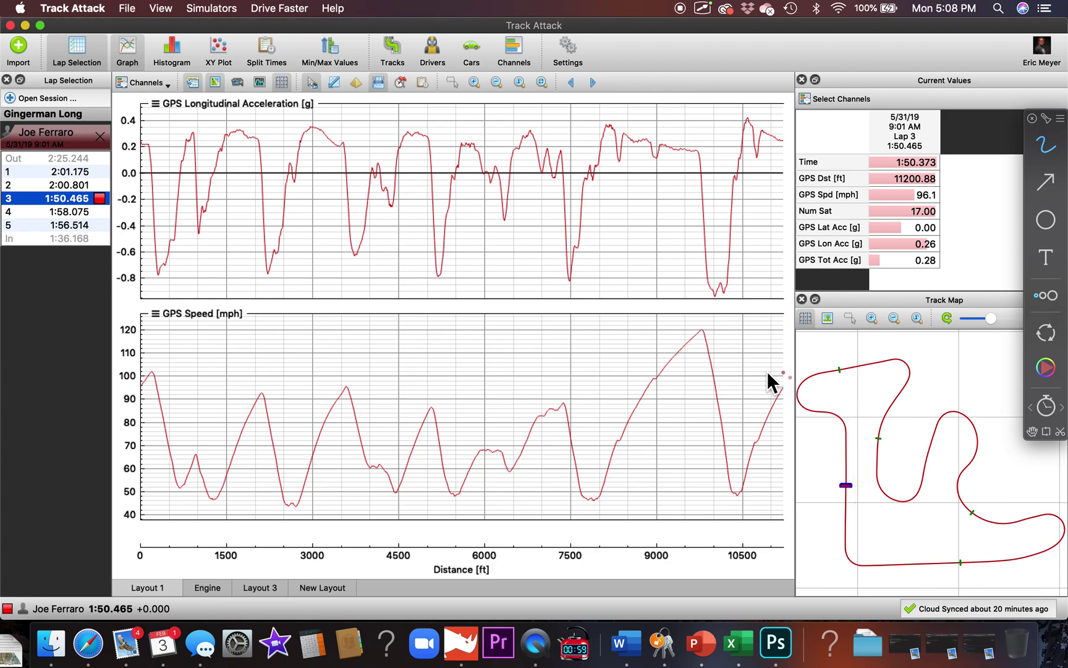
Mark the deepest braking dip near 10,000 ft, the matching speed drop and the corresponding lower-left corner on the track map
{"action": "left_click_drag", "start_coordinate": [861, 535], "coordinate": [862, 525]}
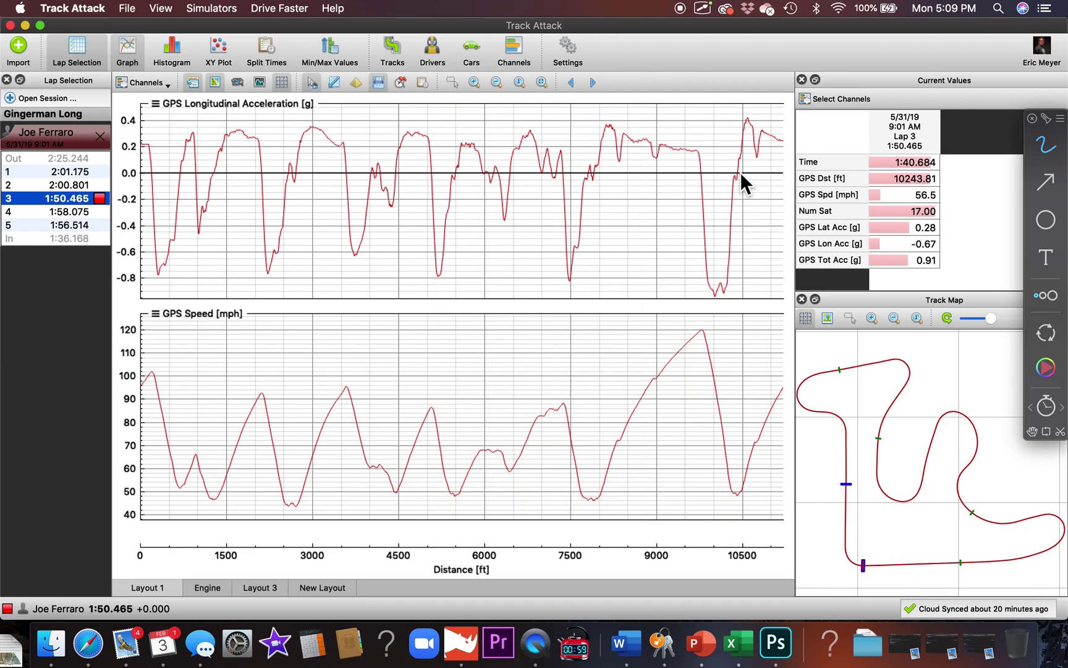
{"action": "left_click_drag", "start_coordinate": [690, 270], "coordinate": [725, 190]}
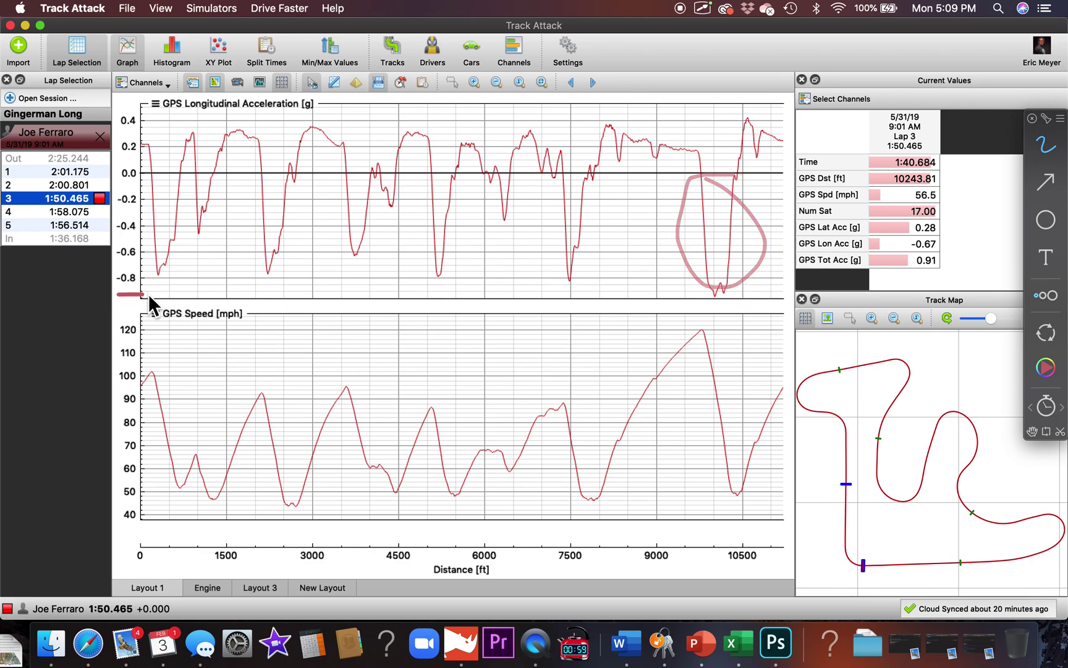
{"action": "left_click_drag", "start_coordinate": [709, 292], "coordinate": [728, 292]}
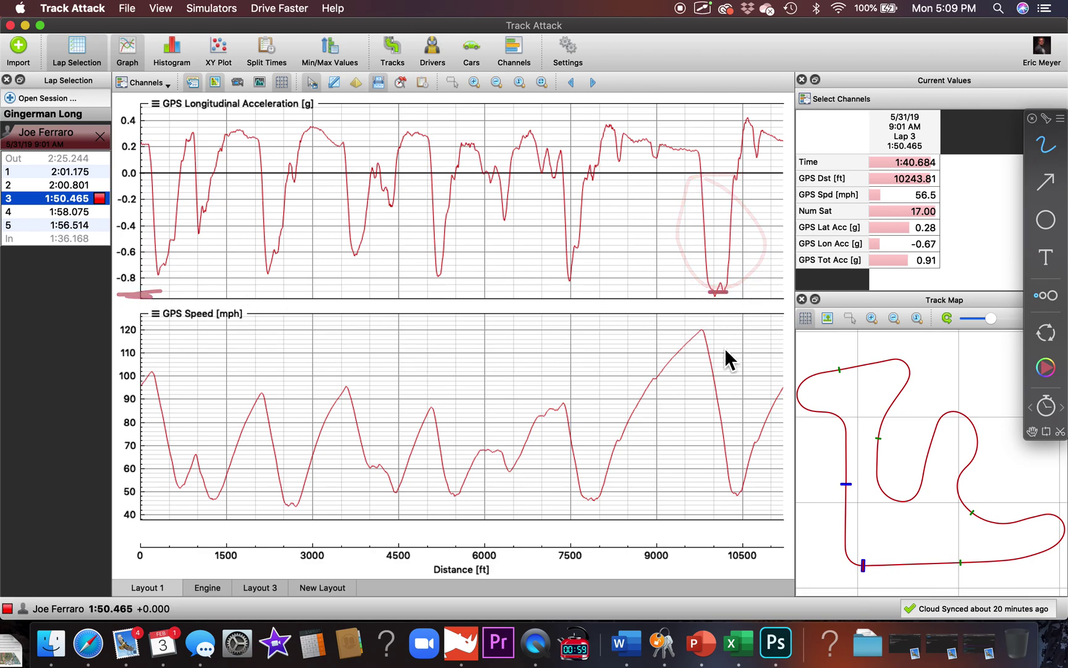
{"action": "mouse_move", "coordinate": [721, 341]}
{"action": "left_mouse_down"}
{"action": "mouse_move", "coordinate": [701, 375]}
{"action": "mouse_move", "coordinate": [726, 361]}
{"action": "left_mouse_up"}
{"action": "mouse_move", "coordinate": [898, 554]}
{"action": "left_mouse_down"}
{"action": "mouse_move", "coordinate": [854, 565]}
{"action": "mouse_move", "coordinate": [901, 579]}
{"action": "mouse_move", "coordinate": [890, 550]}
{"action": "left_mouse_up"}
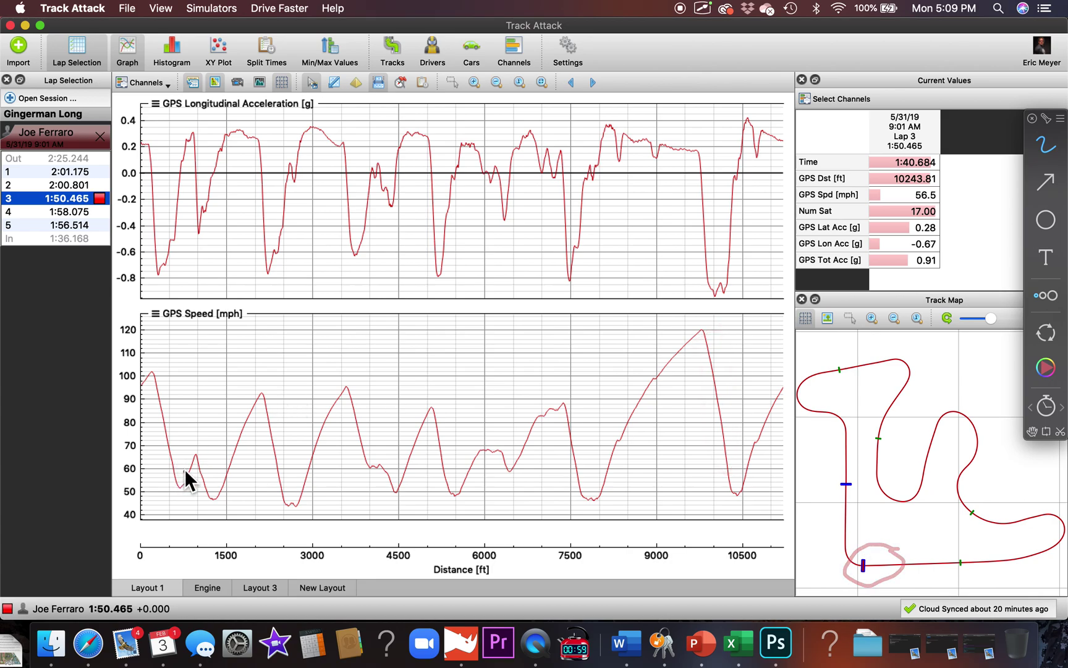
Circle the first speed minimum and its matching corner on the track map, re-enabling ScreenBrush drawing between the two rounds of marks
{"action": "mouse_move", "coordinate": [183, 458]}
{"action": "left_mouse_down"}
{"action": "mouse_move", "coordinate": [174, 454]}
{"action": "mouse_move", "coordinate": [192, 469]}
{"action": "left_mouse_up"}
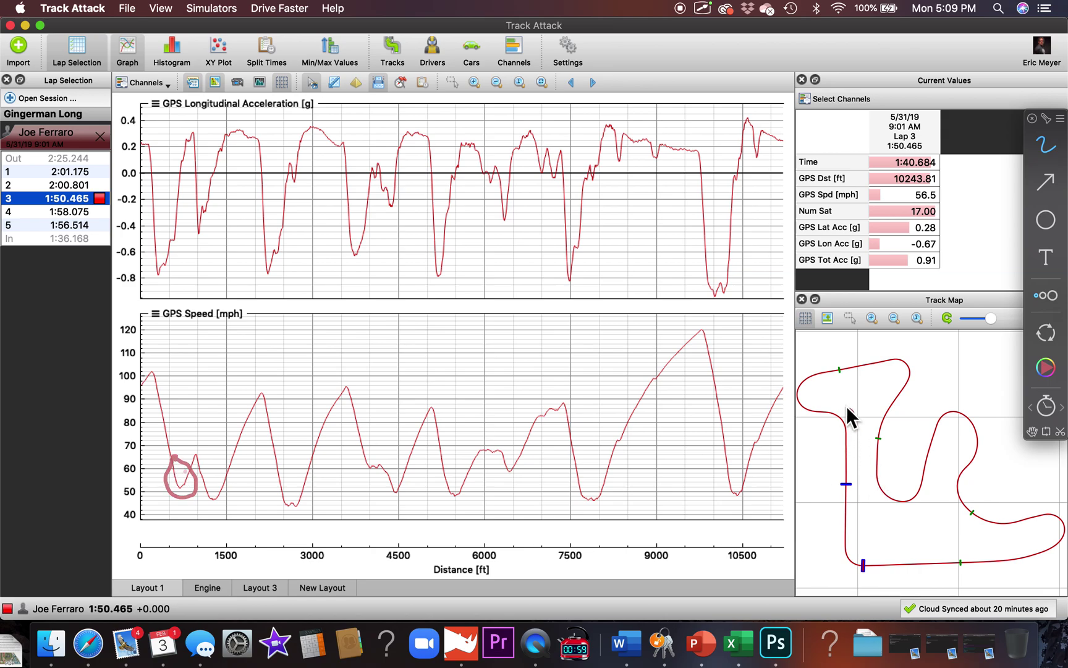
{"action": "mouse_move", "coordinate": [853, 419]}
{"action": "left_mouse_down"}
{"action": "mouse_move", "coordinate": [821, 423]}
{"action": "mouse_move", "coordinate": [844, 395]}
{"action": "left_mouse_up"}
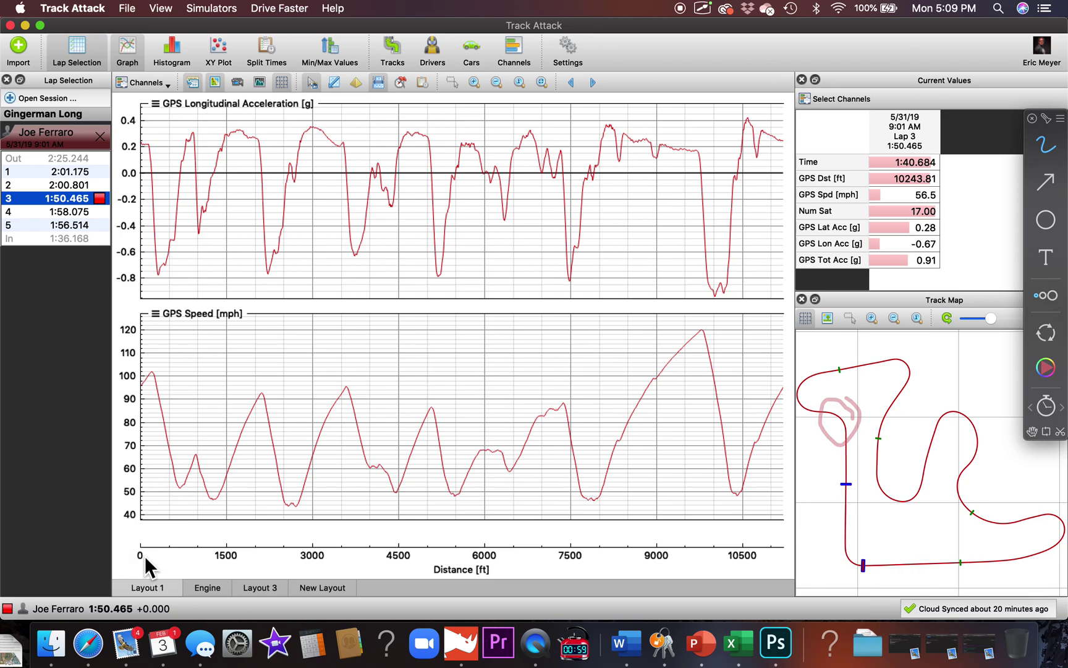
{"action": "key", "text": "Escape"}
{"action": "left_click", "coordinate": [701, 11]}
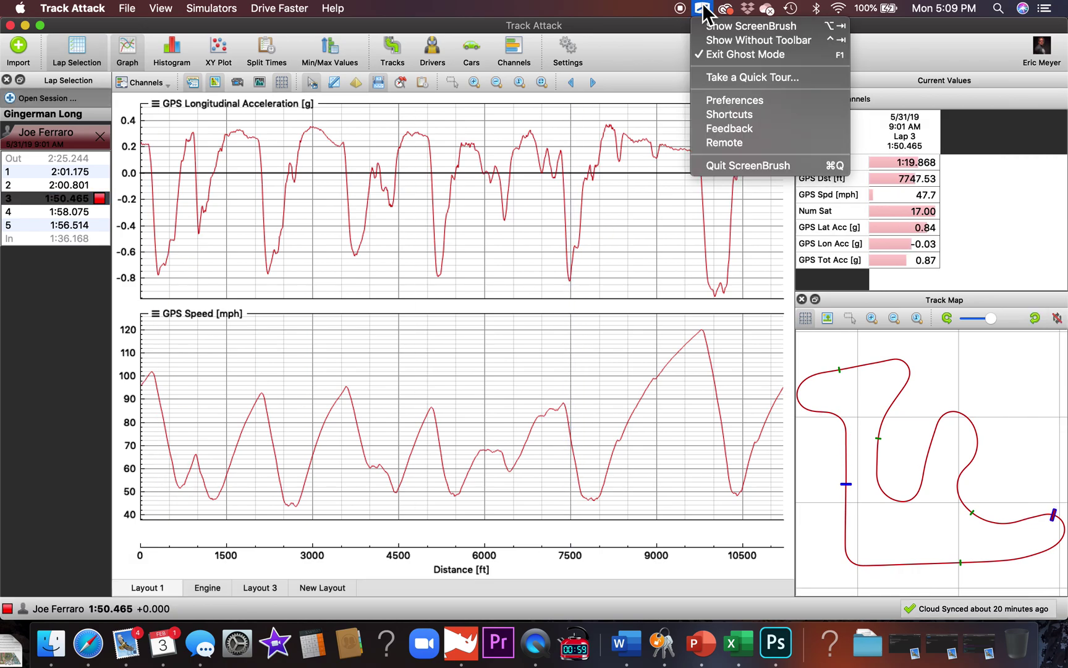
{"action": "left_click", "coordinate": [714, 26]}
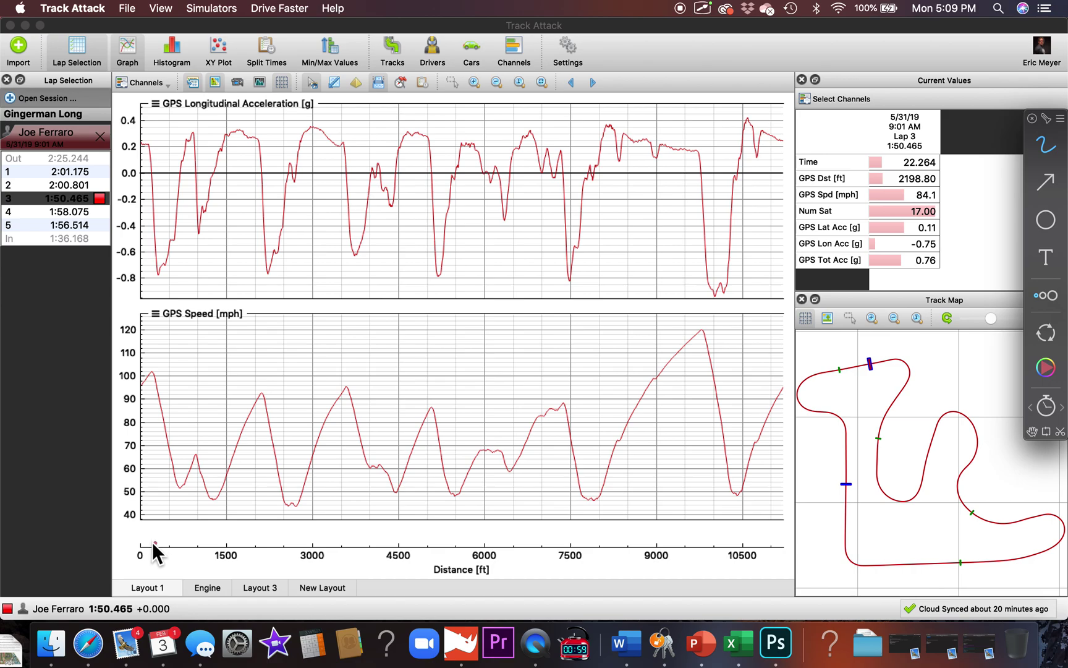
{"action": "left_click_drag", "start_coordinate": [178, 484], "coordinate": [179, 511]}
{"action": "mouse_move", "coordinate": [844, 408]}
{"action": "left_mouse_down"}
{"action": "mouse_move", "coordinate": [821, 416]}
{"action": "mouse_move", "coordinate": [856, 425]}
{"action": "mouse_move", "coordinate": [845, 407]}
{"action": "left_mouse_up"}
Set a reference cursor at about 737 ft by the first speed minimum and mark the matching bend on the track map
{"action": "left_click", "coordinate": [183, 440]}
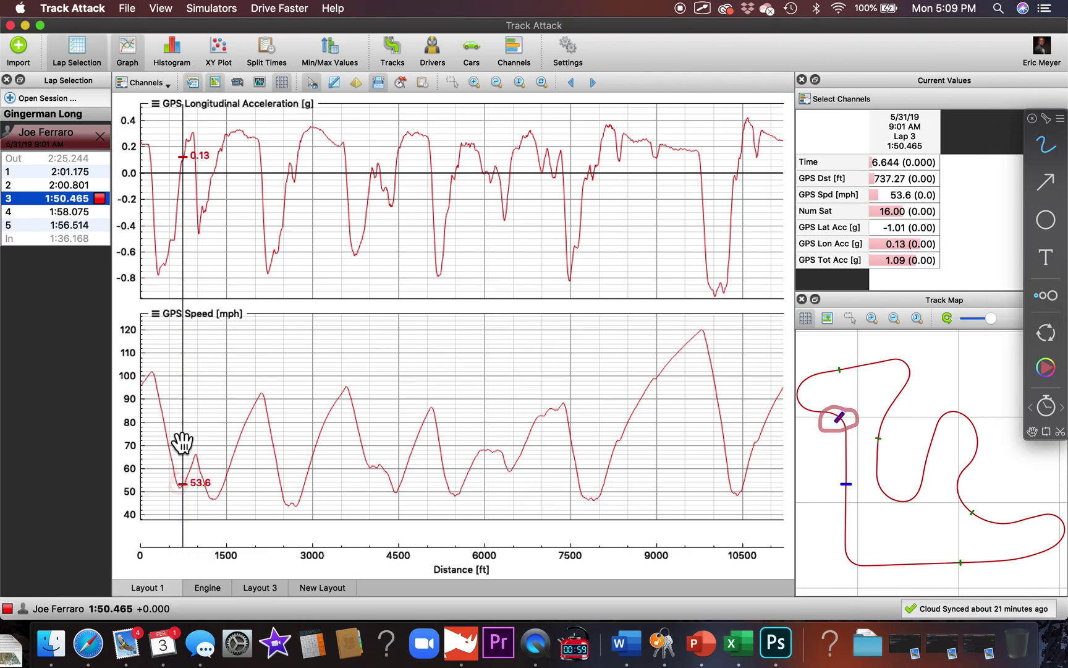
{"action": "left_click_drag", "start_coordinate": [181, 446], "coordinate": [180, 446]}
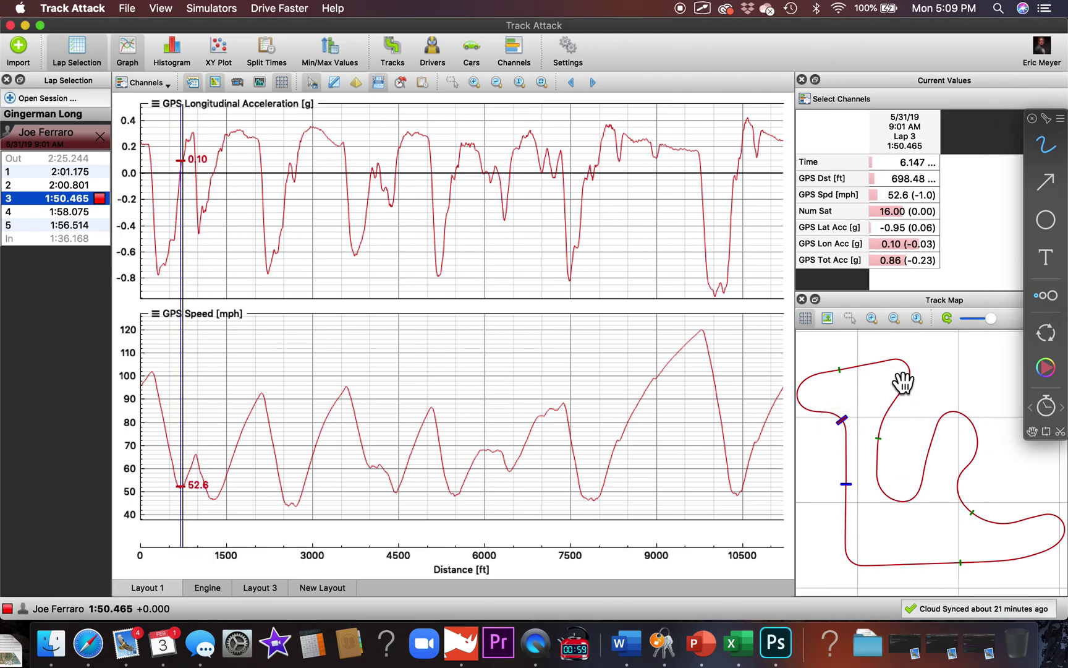
{"action": "left_click_drag", "start_coordinate": [876, 425], "coordinate": [823, 390]}
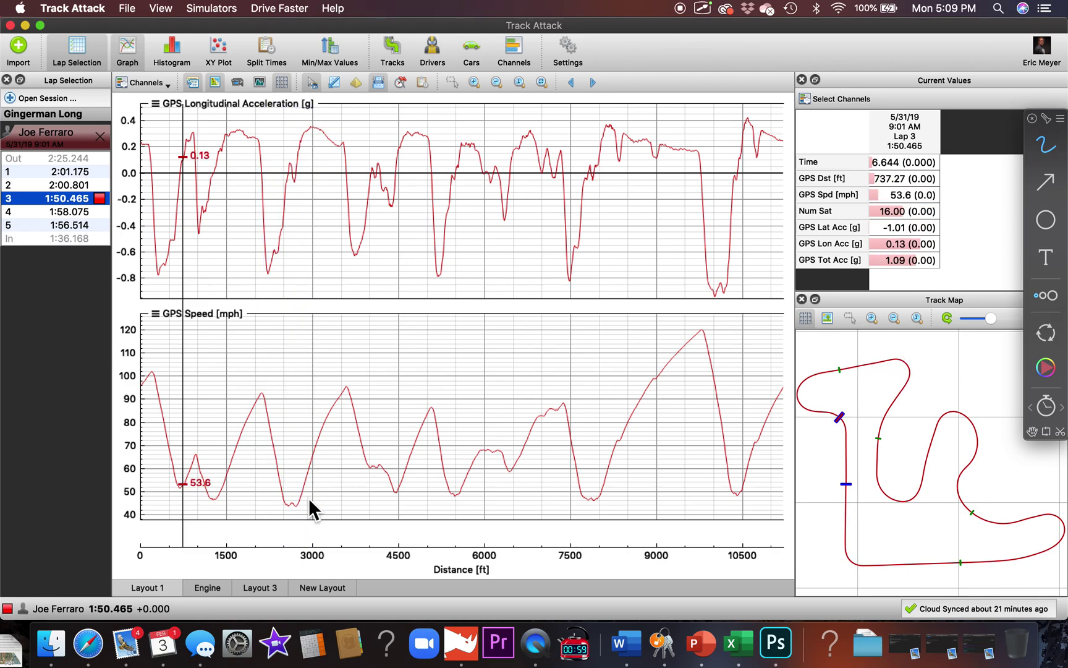
Circle the speed minimum between 1,500 and 3,000 ft, then circle and trace its matching upper corner on the track map
{"action": "mouse_move", "coordinate": [310, 496]}
{"action": "left_mouse_down"}
{"action": "mouse_move", "coordinate": [277, 481]}
{"action": "mouse_move", "coordinate": [291, 513]}
{"action": "left_mouse_up"}
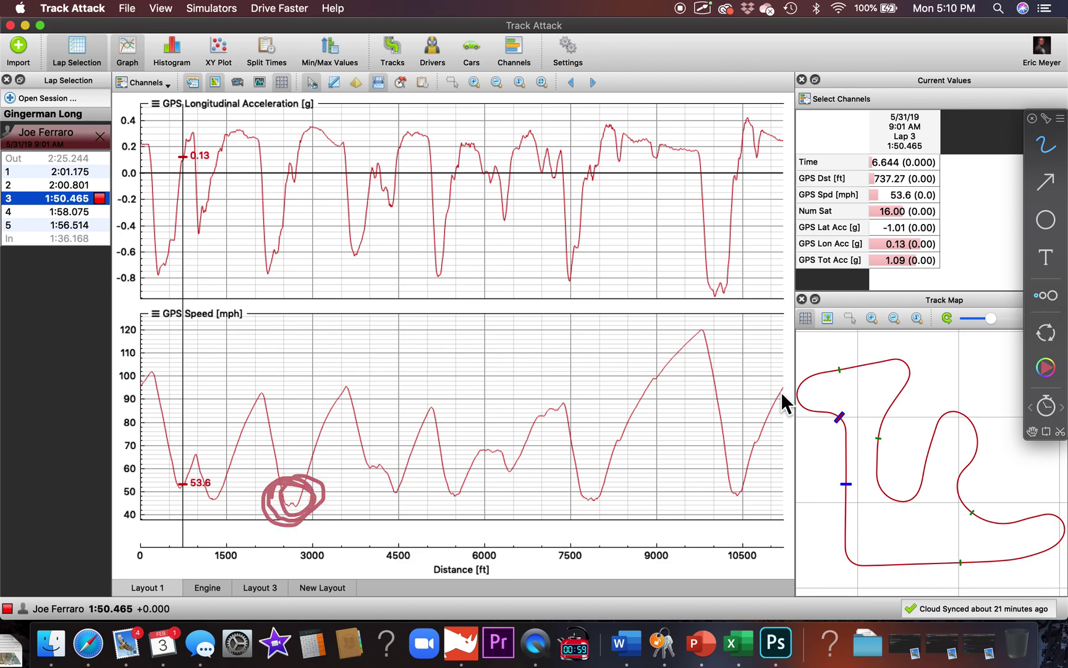
{"action": "left_click_drag", "start_coordinate": [911, 352], "coordinate": [915, 387]}
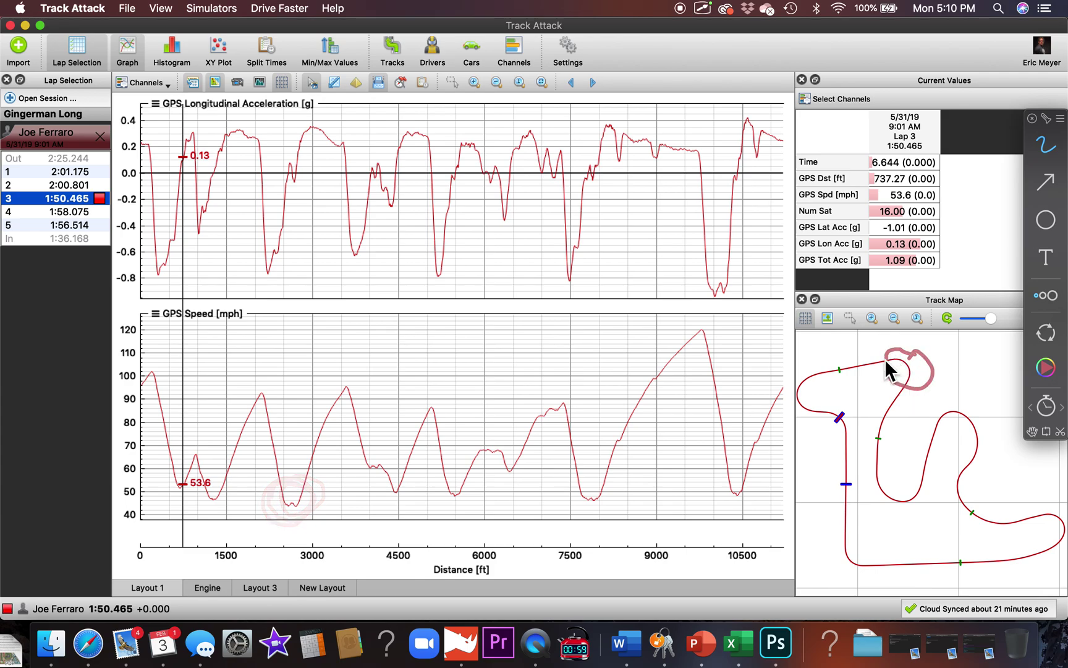
{"action": "left_click_drag", "start_coordinate": [904, 379], "coordinate": [893, 402]}
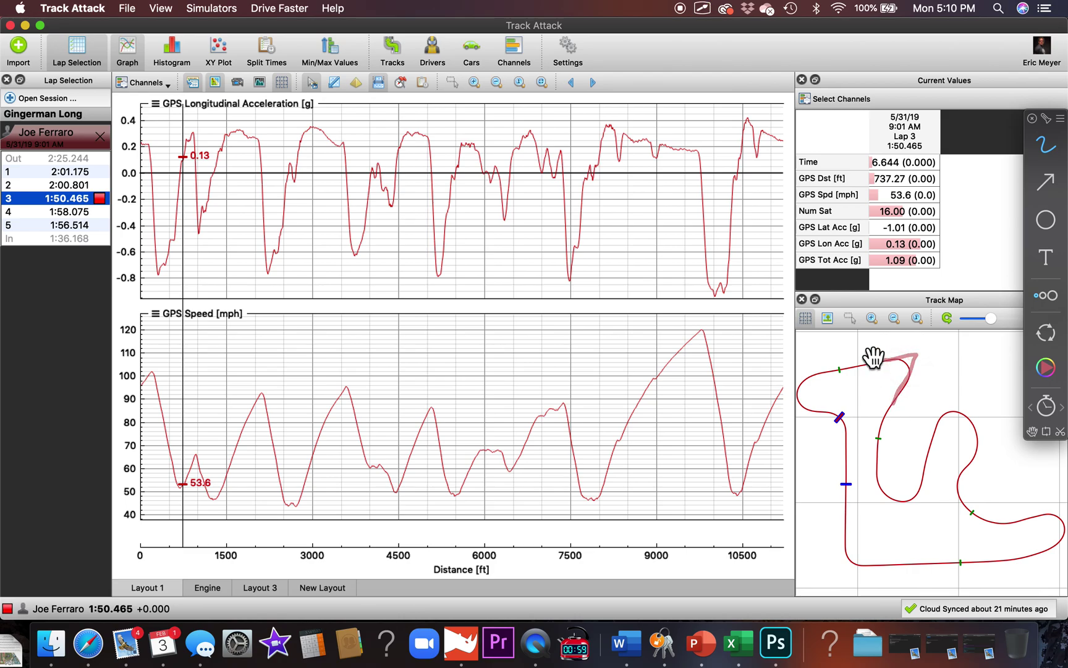
Show satellite imagery behind the track map and enlarge the upper corner
{"action": "left_click", "coordinate": [827, 319]}
{"action": "left_click", "coordinate": [827, 319]}
{"action": "left_click", "coordinate": [827, 319]}
{"action": "left_click", "coordinate": [872, 318]}
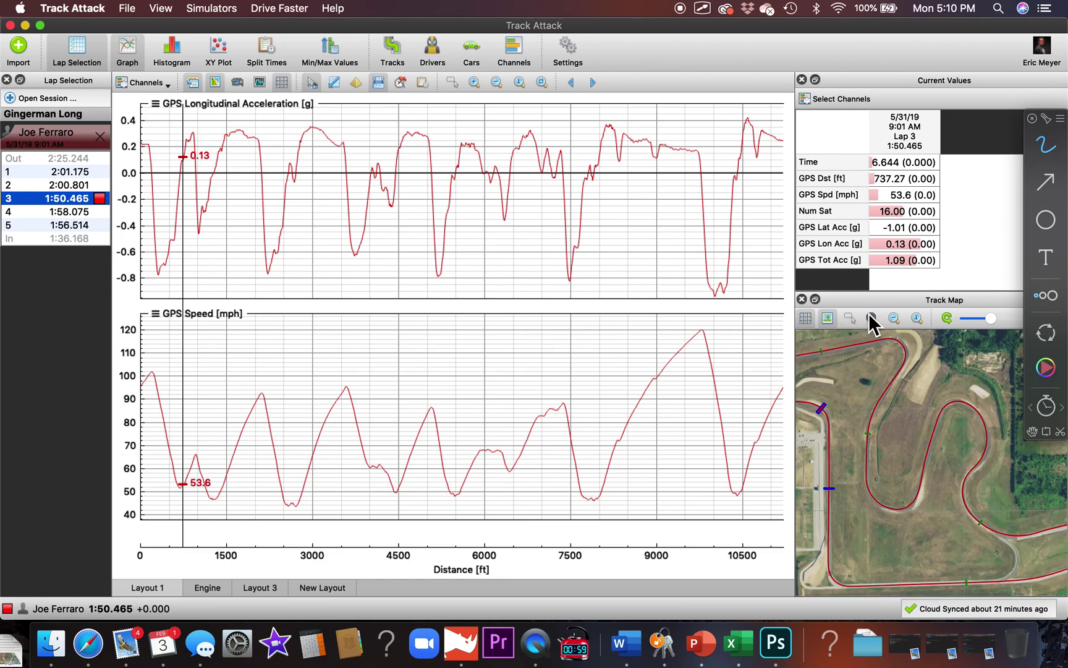
{"action": "left_click", "coordinate": [872, 318]}
{"action": "left_click_drag", "start_coordinate": [887, 375], "coordinate": [924, 542]}
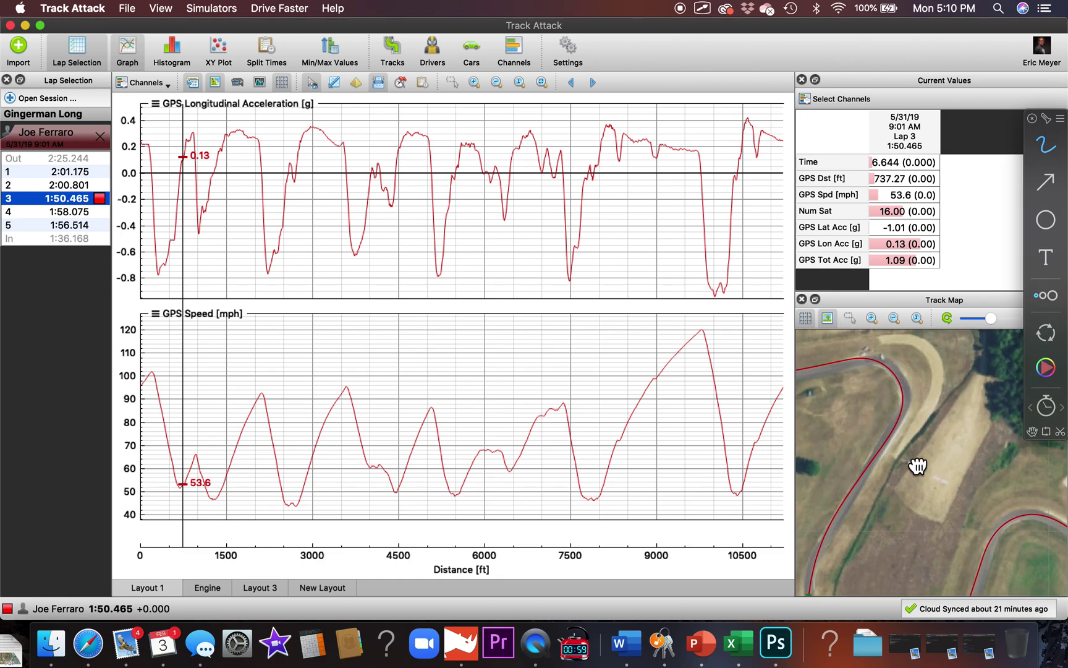
{"action": "left_click", "coordinate": [871, 318]}
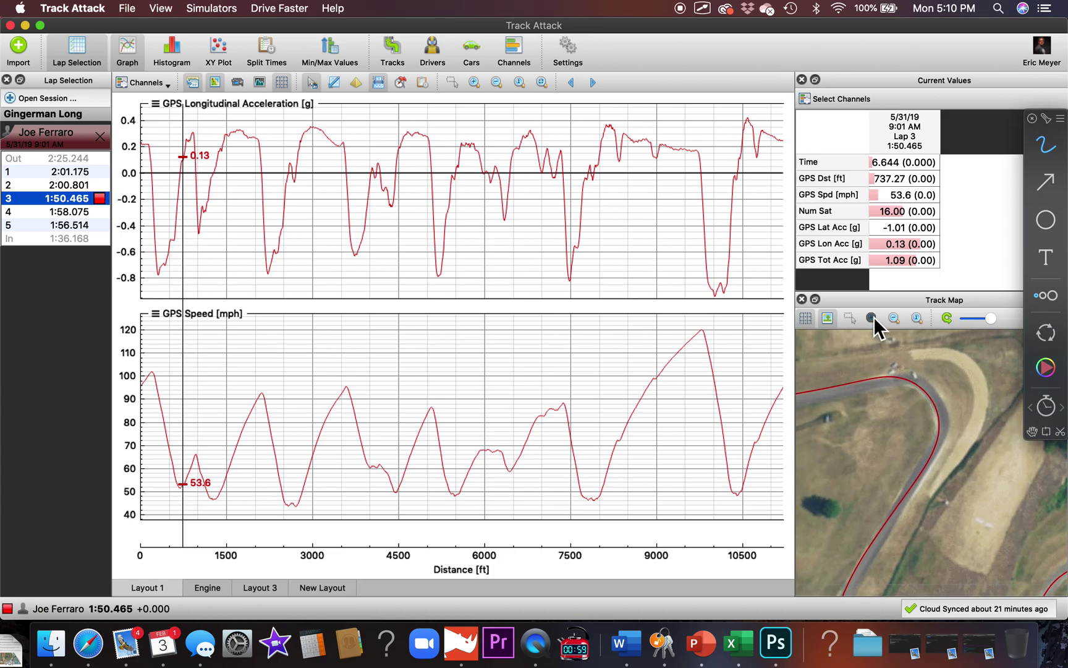
{"action": "left_click", "coordinate": [872, 318]}
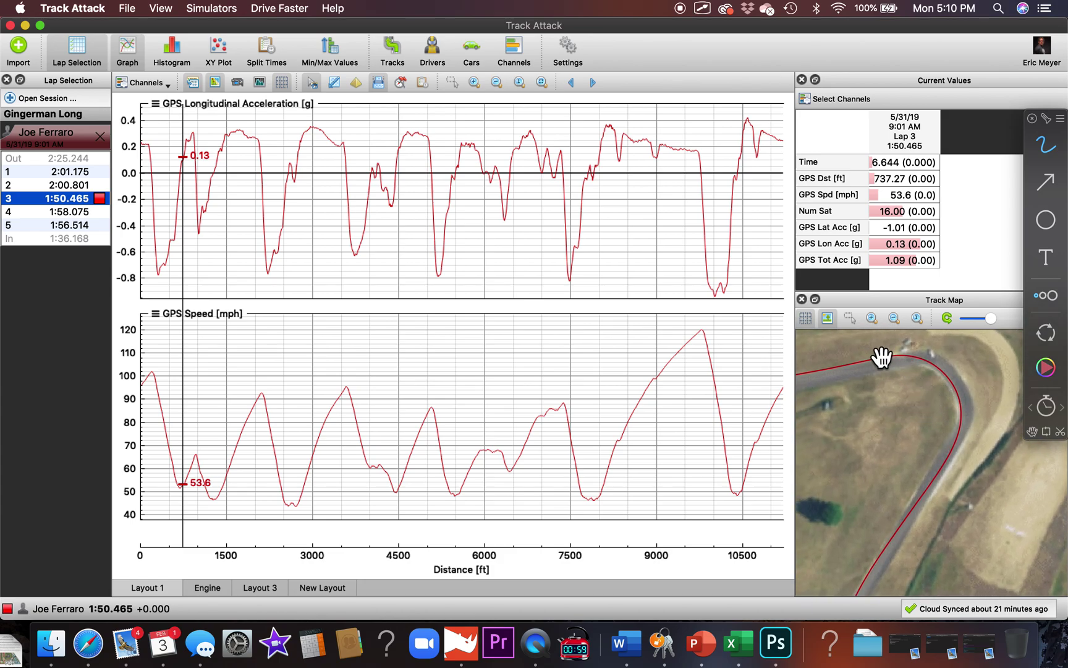
Mark the approach and the curve of the enlarged upper corner on the satellite map
{"action": "mouse_move", "coordinate": [882, 381]}
{"action": "left_mouse_down"}
{"action": "mouse_move", "coordinate": [907, 353]}
{"action": "mouse_move", "coordinate": [885, 372]}
{"action": "mouse_move", "coordinate": [901, 382]}
{"action": "left_mouse_up"}
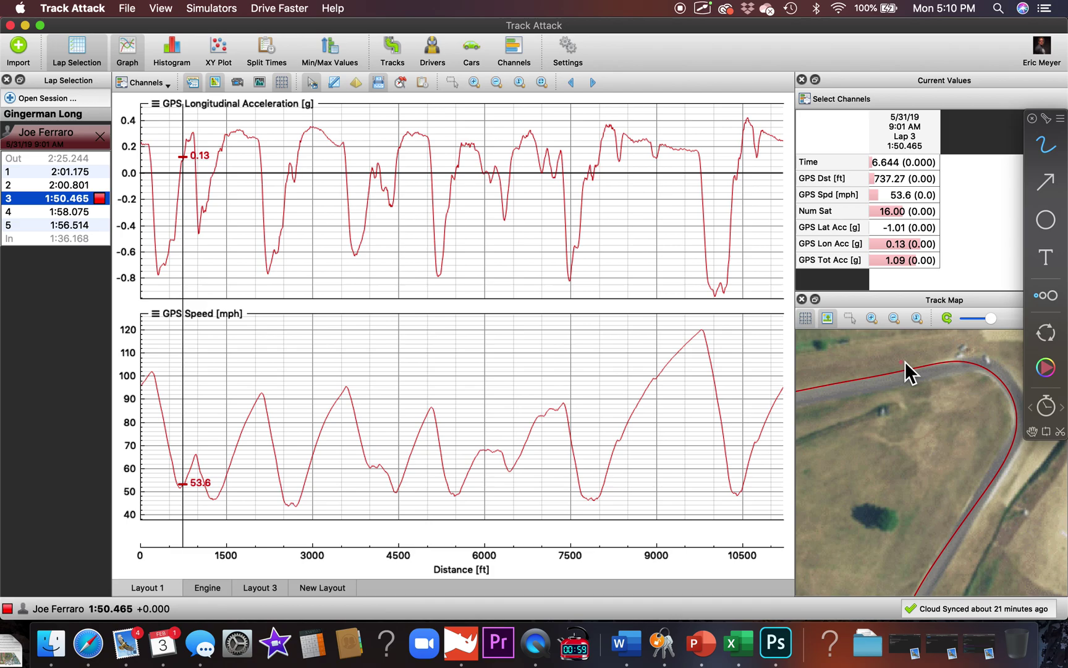
{"action": "mouse_move", "coordinate": [862, 377]}
{"action": "left_mouse_down"}
{"action": "mouse_move", "coordinate": [921, 374]}
{"action": "mouse_move", "coordinate": [879, 399]}
{"action": "left_mouse_up"}
{"action": "left_click_drag", "start_coordinate": [942, 439], "coordinate": [906, 415]}
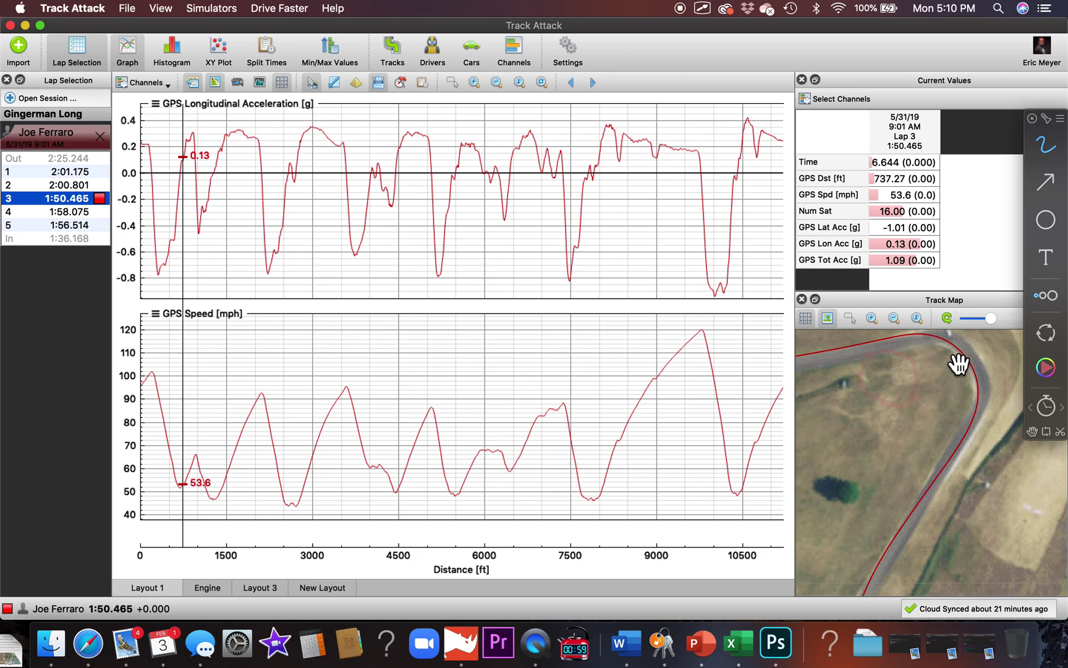
{"action": "mouse_move", "coordinate": [974, 353]}
{"action": "left_mouse_down"}
{"action": "mouse_move", "coordinate": [949, 367]}
{"action": "mouse_move", "coordinate": [965, 358]}
{"action": "left_mouse_up"}
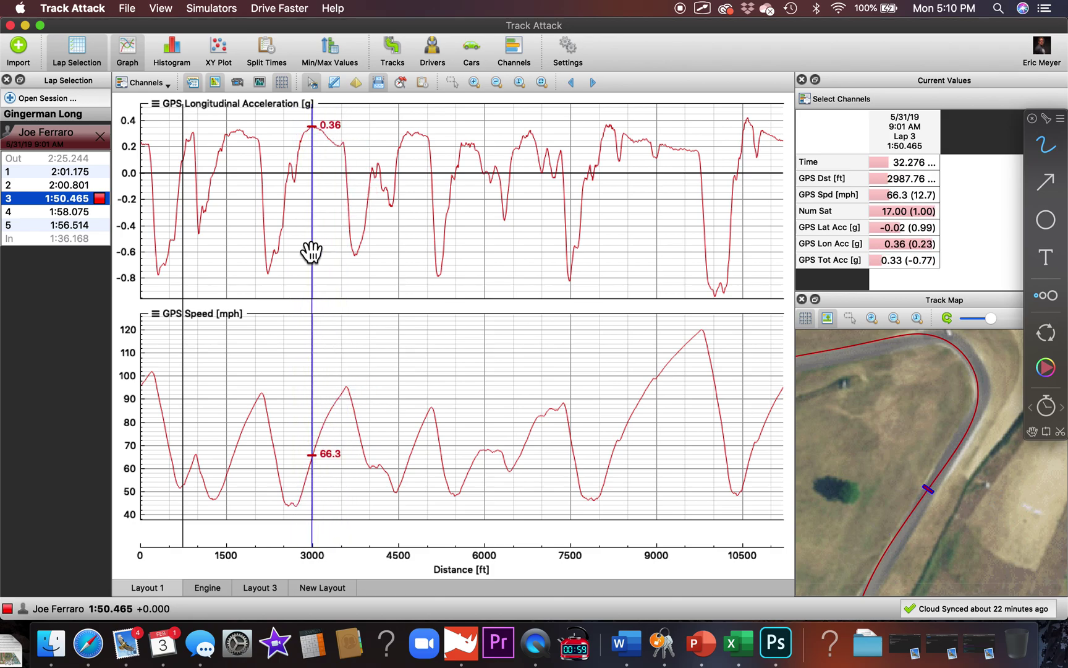
Enlarge the graphs to roughly the first 6,500 ft and circle the speed minimum near 2,600 ft with its matching acceleration wobble
{"action": "scroll", "coordinate": [310, 250], "scroll_direction": "up", "scroll_amount": 5}
{"action": "left_click_drag", "start_coordinate": [307, 234], "coordinate": [426, 228]}
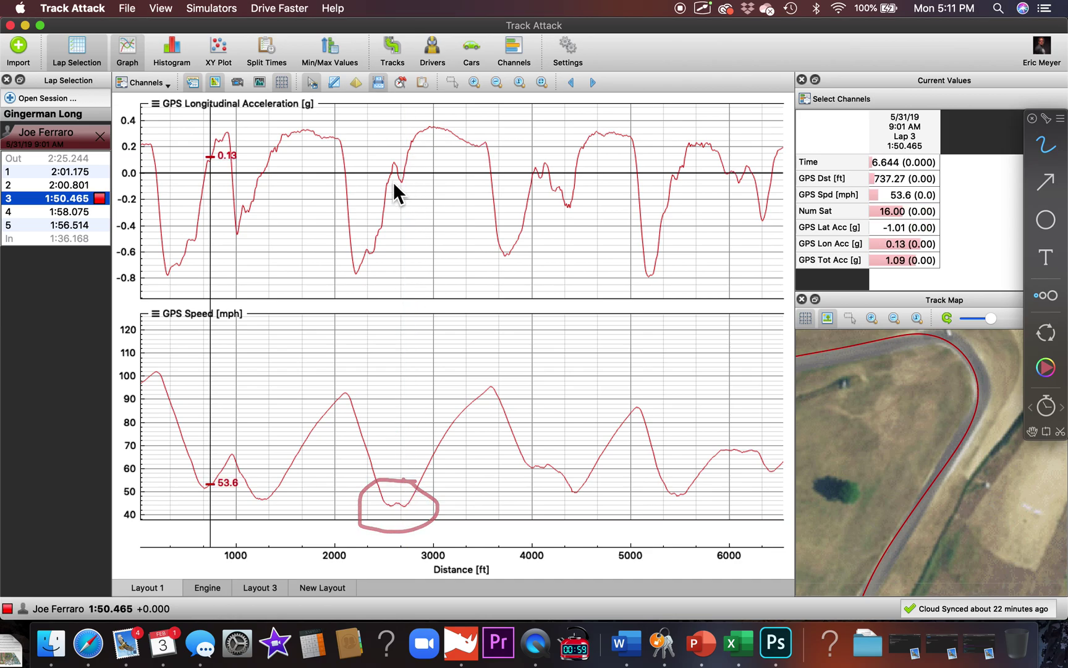
{"action": "left_click_drag", "start_coordinate": [373, 170], "coordinate": [400, 166]}
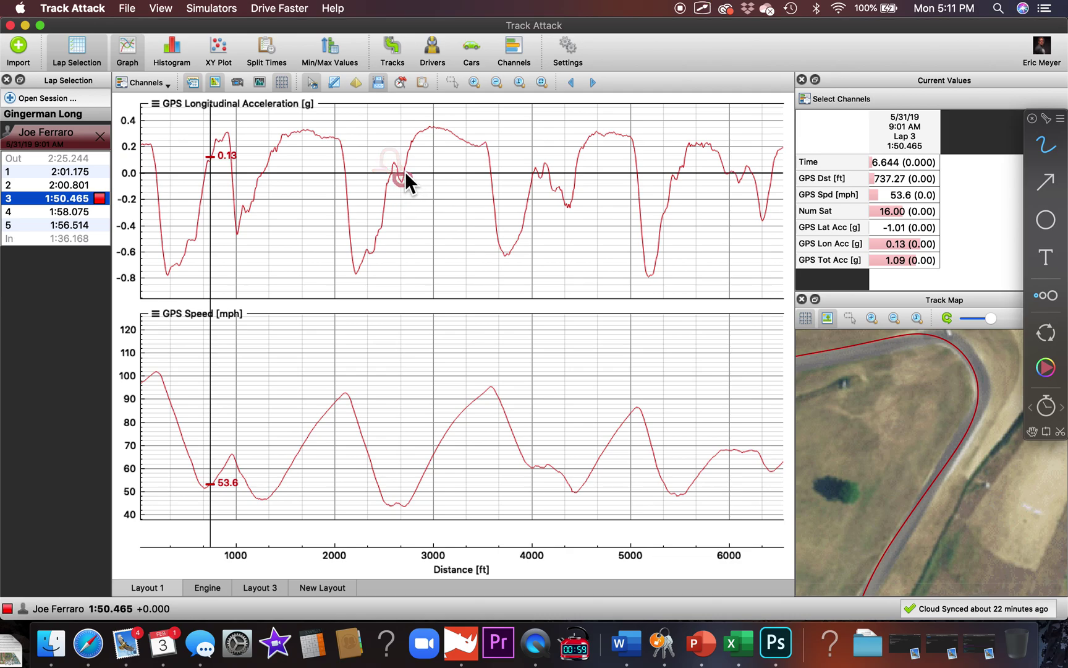
{"action": "left_click_drag", "start_coordinate": [406, 174], "coordinate": [396, 187]}
{"action": "left_click_drag", "start_coordinate": [401, 482], "coordinate": [396, 529]}
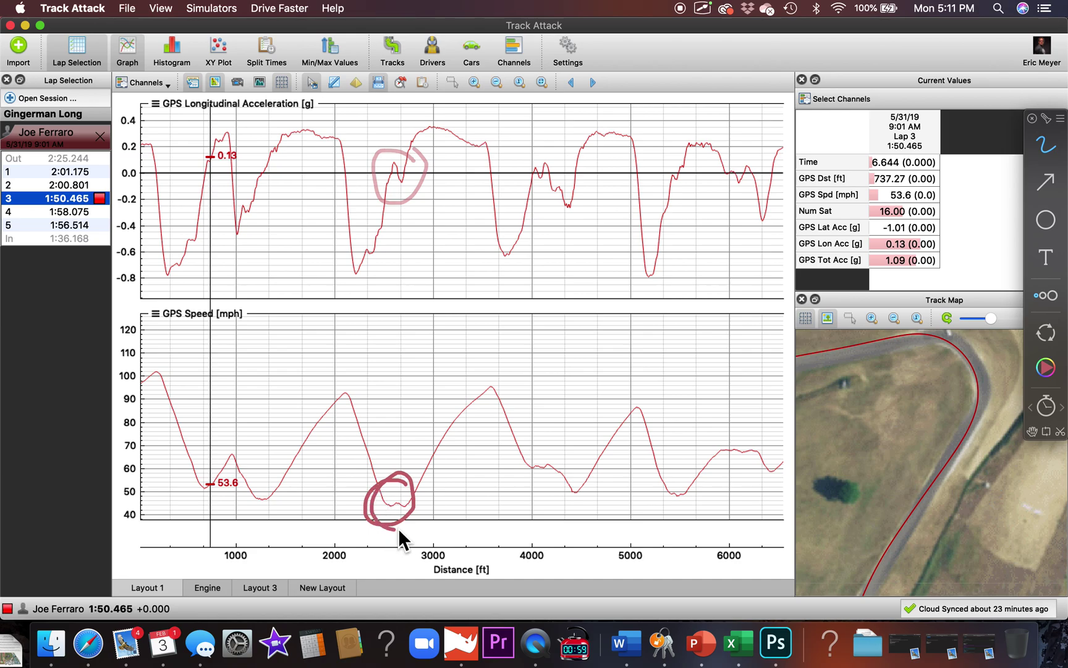
Trace the acceleration wobble near 2,600 ft, circle the acceleration hump after it, and mark the matching corner on the satellite map
{"action": "mouse_move", "coordinate": [398, 143]}
{"action": "left_mouse_down"}
{"action": "mouse_move", "coordinate": [370, 198]}
{"action": "mouse_move", "coordinate": [392, 136]}
{"action": "mouse_move", "coordinate": [398, 176]}
{"action": "mouse_move", "coordinate": [406, 163]}
{"action": "mouse_move", "coordinate": [391, 161]}
{"action": "mouse_move", "coordinate": [382, 194]}
{"action": "left_mouse_up"}
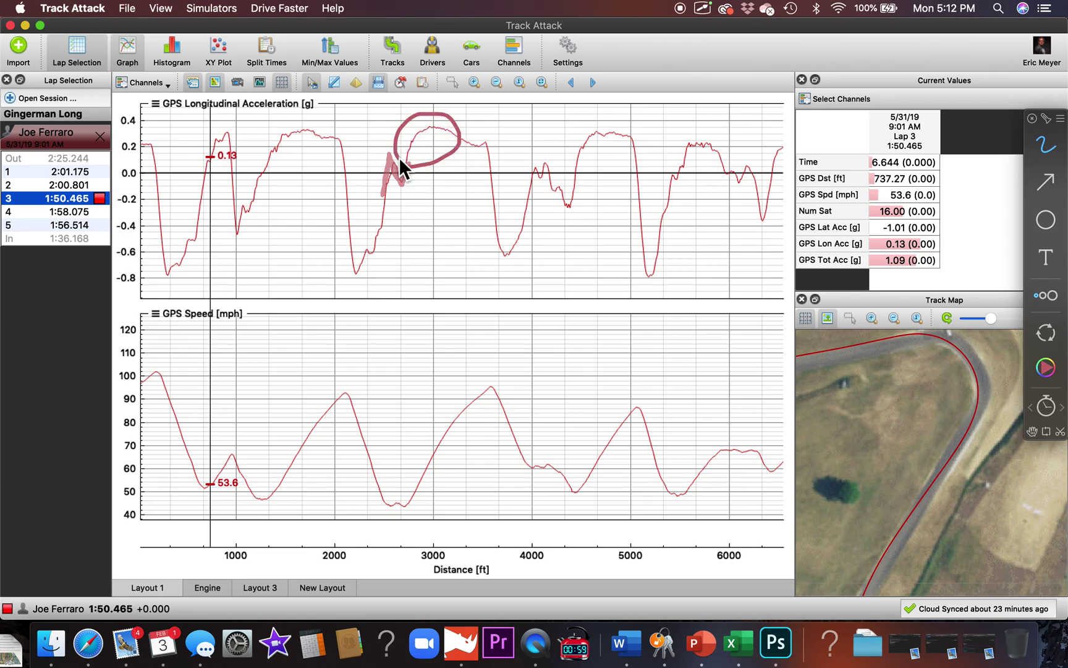
{"action": "left_click_drag", "start_coordinate": [489, 179], "coordinate": [401, 130]}
{"action": "mouse_move", "coordinate": [950, 413]}
{"action": "left_mouse_down"}
{"action": "mouse_move", "coordinate": [876, 518]}
{"action": "mouse_move", "coordinate": [879, 506]}
{"action": "left_mouse_up"}
{"action": "left_click_drag", "start_coordinate": [999, 411], "coordinate": [937, 531]}
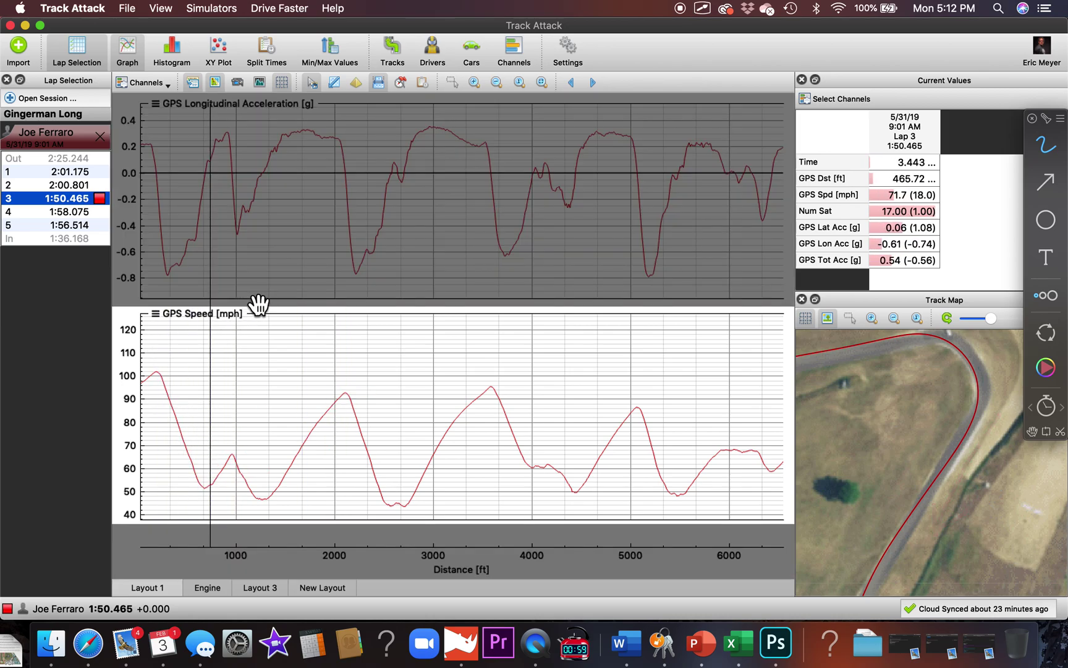
Circle the GPS Longitudinal Acceleration and GPS Speed graph titles
{"action": "mouse_move", "coordinate": [261, 299]}
{"action": "left_mouse_down"}
{"action": "mouse_move", "coordinate": [148, 295]}
{"action": "mouse_move", "coordinate": [289, 326]}
{"action": "mouse_move", "coordinate": [197, 309]}
{"action": "left_mouse_up"}
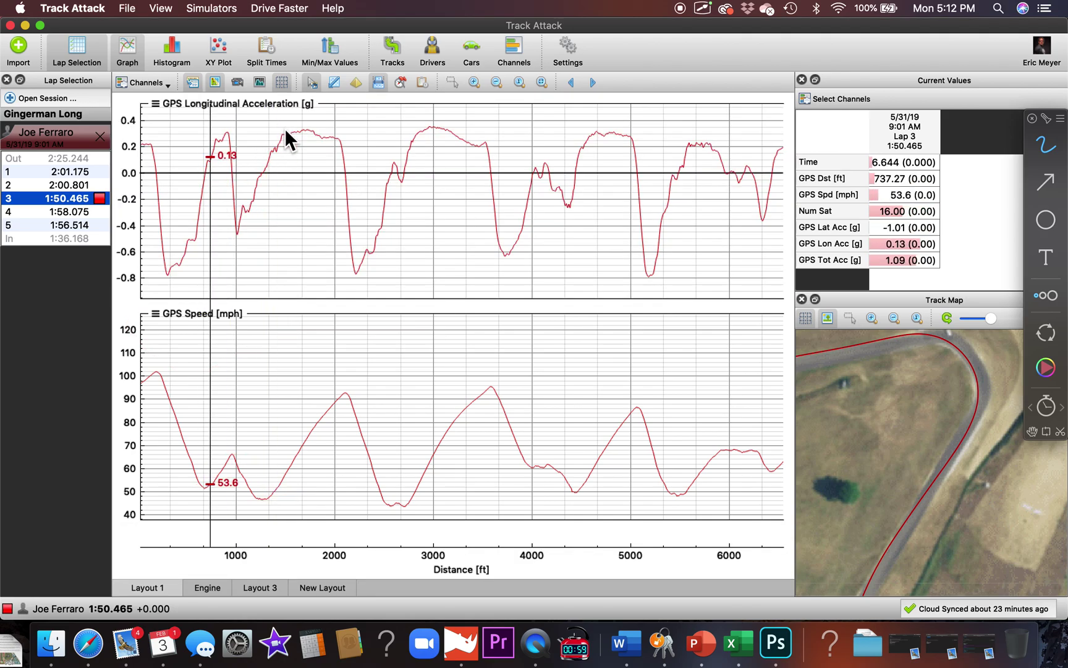
{"action": "mouse_move", "coordinate": [290, 94]}
{"action": "left_mouse_down"}
{"action": "mouse_move", "coordinate": [148, 93]}
{"action": "mouse_move", "coordinate": [234, 146]}
{"action": "mouse_move", "coordinate": [310, 68]}
{"action": "mouse_move", "coordinate": [225, 54]}
{"action": "left_mouse_up"}
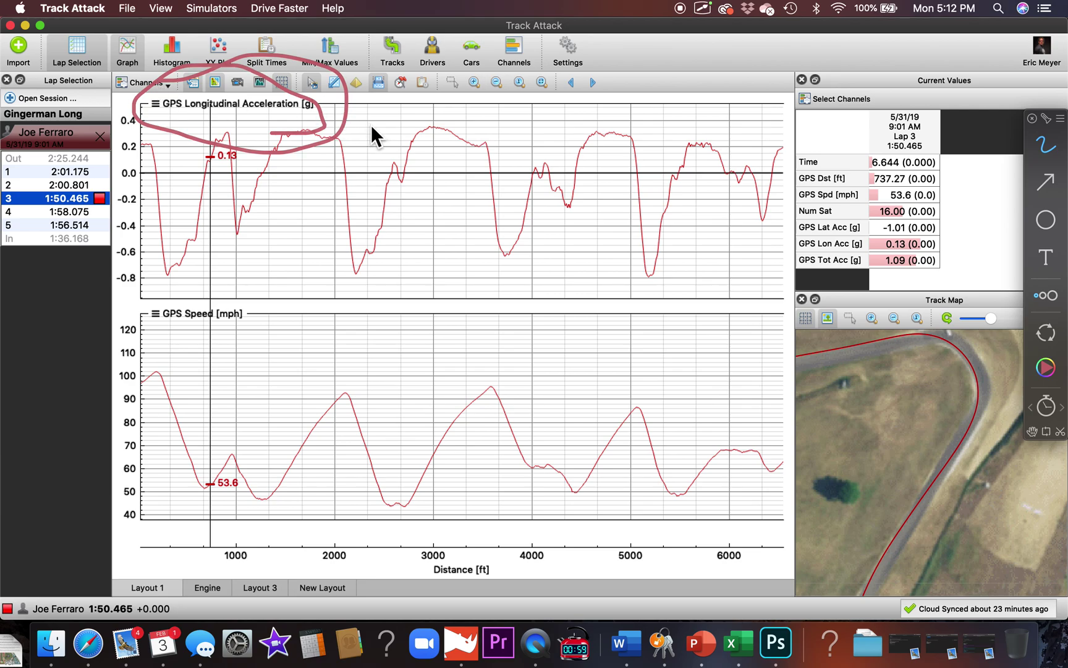
{"action": "mouse_move", "coordinate": [260, 276]}
{"action": "left_mouse_down"}
{"action": "mouse_move", "coordinate": [134, 353]}
{"action": "mouse_move", "coordinate": [219, 278]}
{"action": "left_mouse_up"}
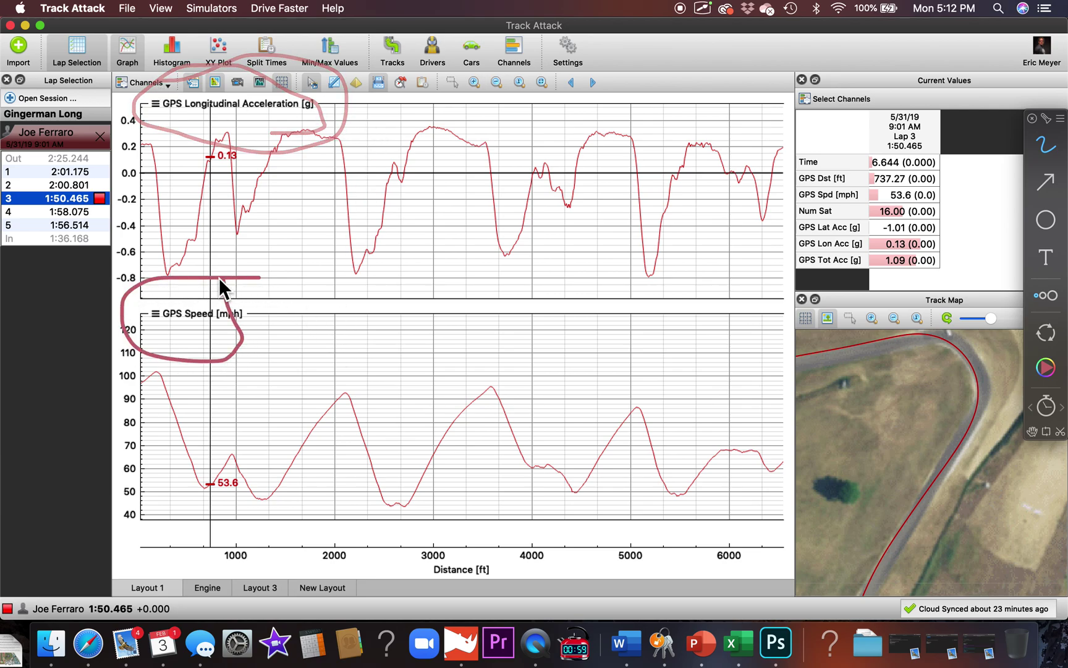
Circle the GPS Longitudinal Acceleration title and add a GPS Lateral Acceleration graph
{"action": "mouse_move", "coordinate": [336, 80]}
{"action": "left_mouse_down"}
{"action": "mouse_move", "coordinate": [245, 73]}
{"action": "mouse_move", "coordinate": [273, 146]}
{"action": "mouse_move", "coordinate": [235, 65]}
{"action": "left_mouse_up"}
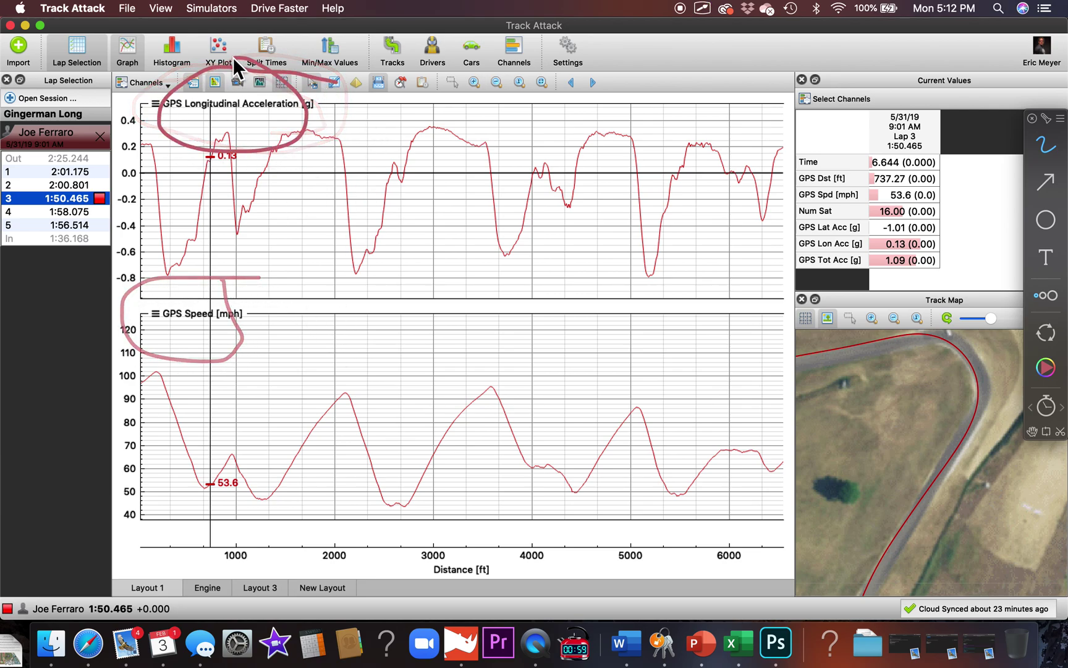
{"action": "left_click", "coordinate": [143, 80]}
{"action": "left_click", "coordinate": [147, 130]}
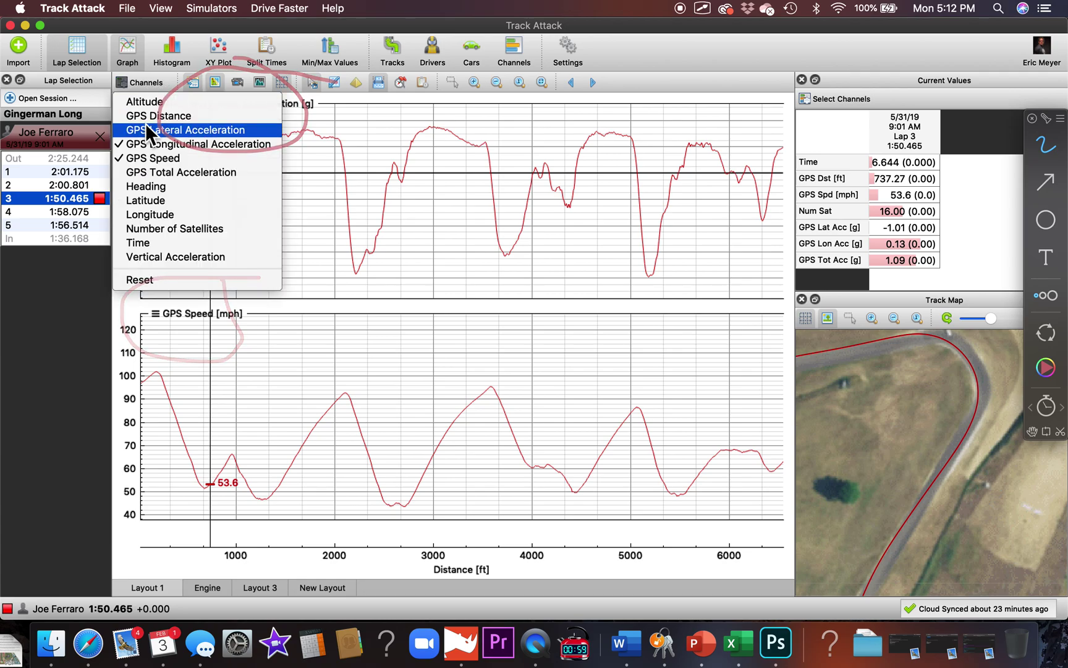
{"action": "left_click", "coordinate": [351, 122]}
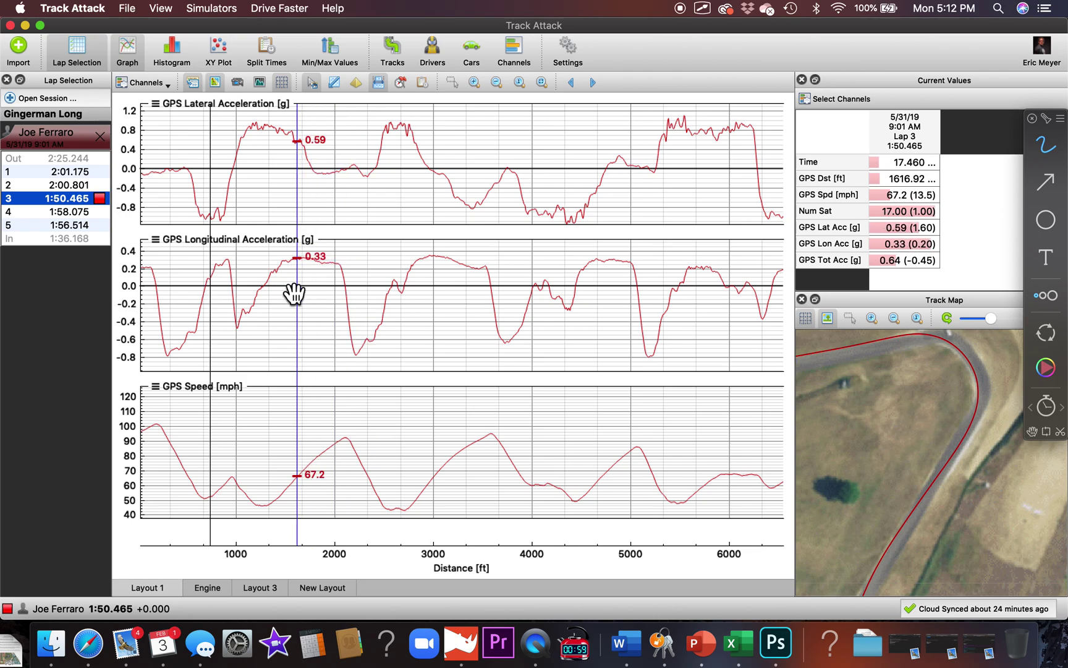
Draw a large F over the longitudinal acceleration graph and a large H over the lateral acceleration hump near 2,600 ft
{"action": "left_click_drag", "start_coordinate": [334, 337], "coordinate": [336, 265]}
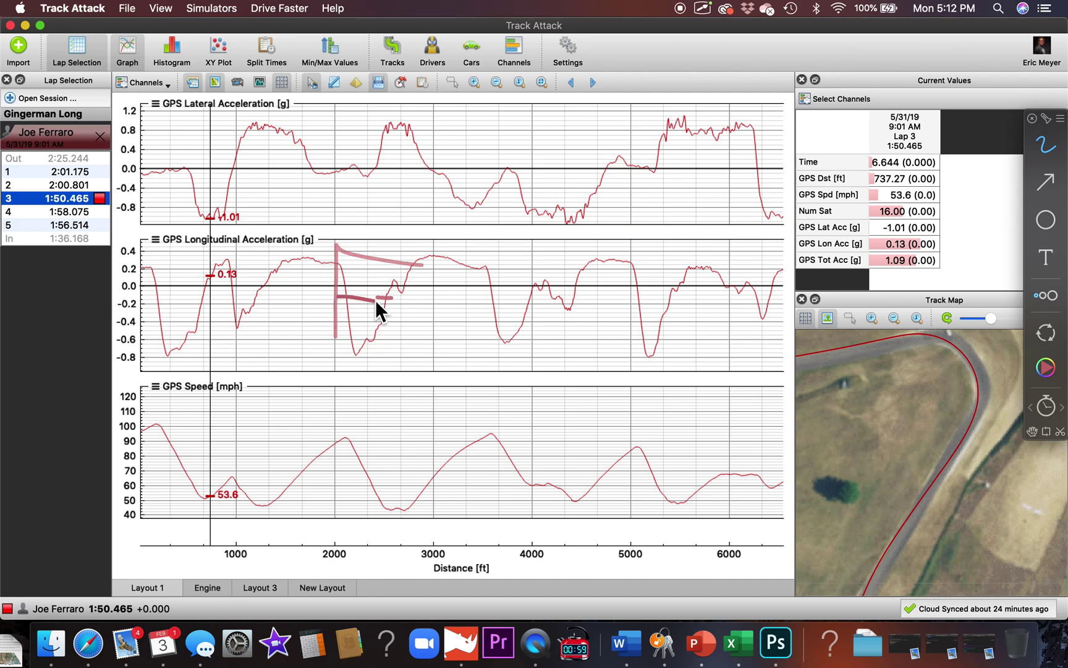
{"action": "left_click_drag", "start_coordinate": [377, 115], "coordinate": [378, 195]}
{"action": "left_click_drag", "start_coordinate": [378, 152], "coordinate": [426, 152]}
{"action": "left_click_drag", "start_coordinate": [426, 101], "coordinate": [427, 200]}
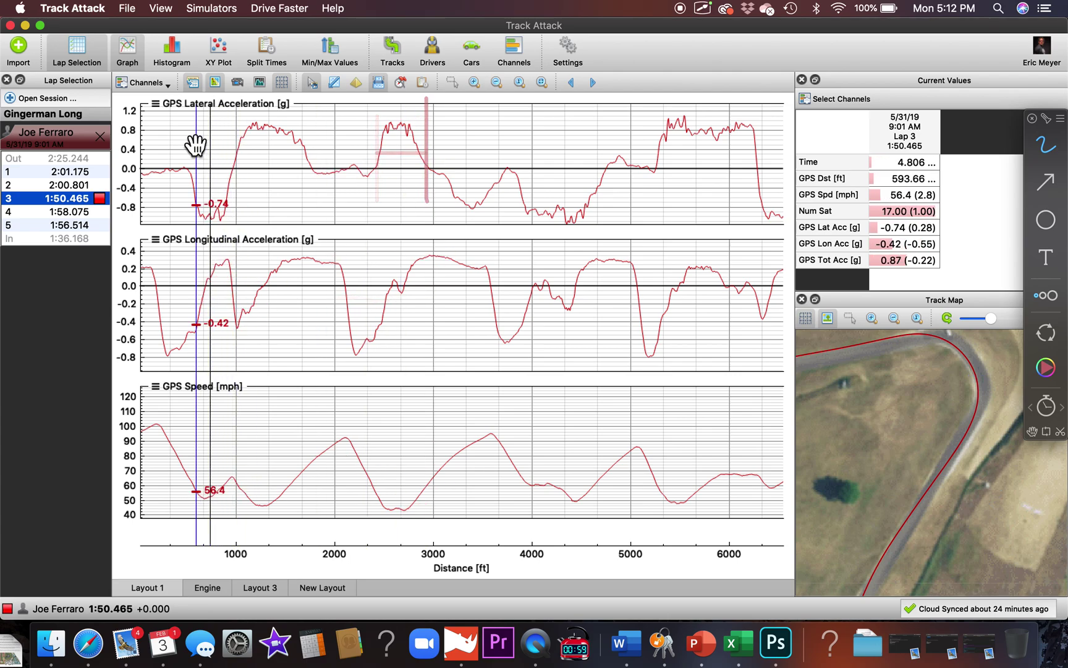
Circle the vertical scales of the lateral and longitudinal acceleration graphs and mark their 0.0 levels
{"action": "mouse_move", "coordinate": [165, 127]}
{"action": "left_mouse_down"}
{"action": "mouse_move", "coordinate": [276, 134]}
{"action": "mouse_move", "coordinate": [156, 76]}
{"action": "left_mouse_up"}
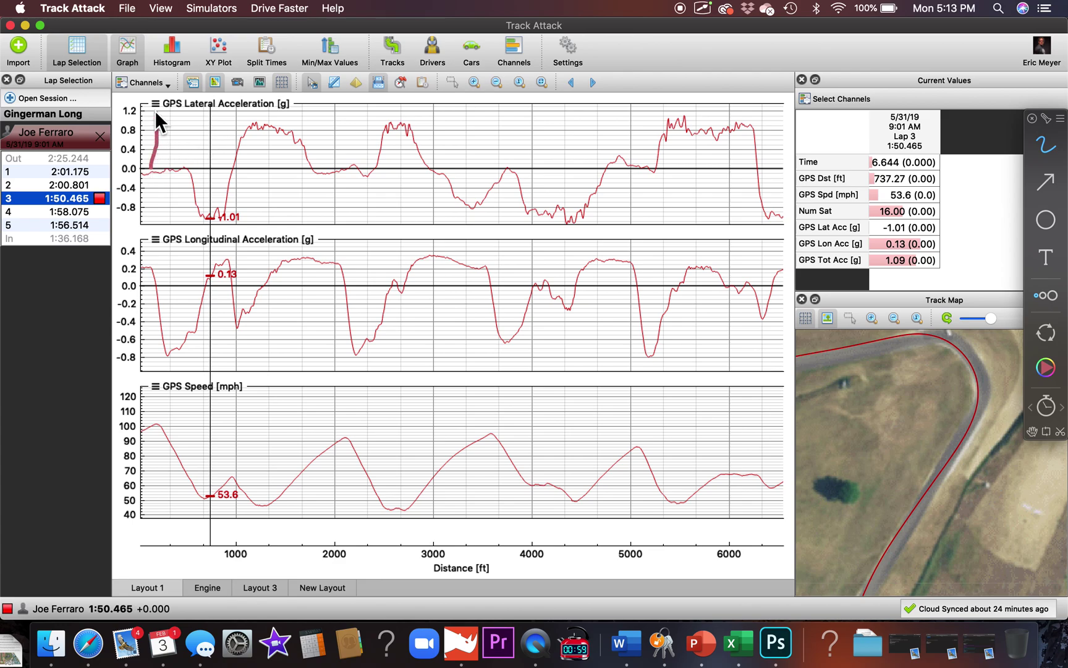
{"action": "mouse_move", "coordinate": [86, 147]}
{"action": "left_mouse_down"}
{"action": "mouse_move", "coordinate": [126, 240]}
{"action": "mouse_move", "coordinate": [147, 113]}
{"action": "left_mouse_up"}
{"action": "mouse_move", "coordinate": [139, 220]}
{"action": "left_mouse_down"}
{"action": "mouse_move", "coordinate": [101, 248]}
{"action": "mouse_move", "coordinate": [106, 359]}
{"action": "left_mouse_up"}
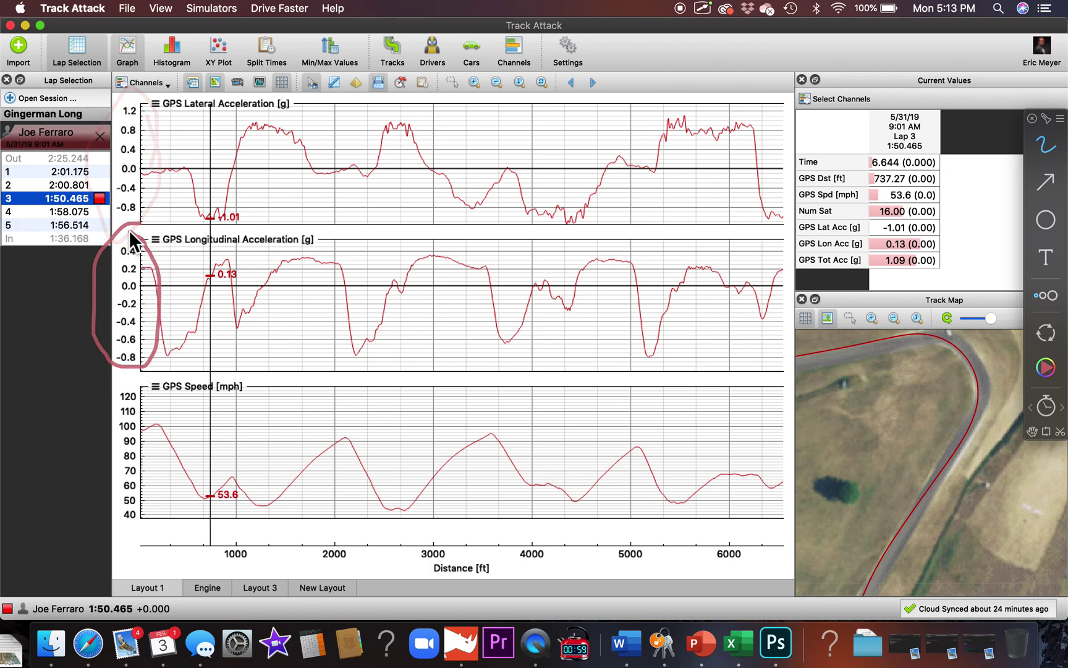
{"action": "mouse_move", "coordinate": [151, 105]}
{"action": "left_mouse_down"}
{"action": "mouse_move", "coordinate": [123, 83]}
{"action": "mouse_move", "coordinate": [97, 228]}
{"action": "left_mouse_up"}
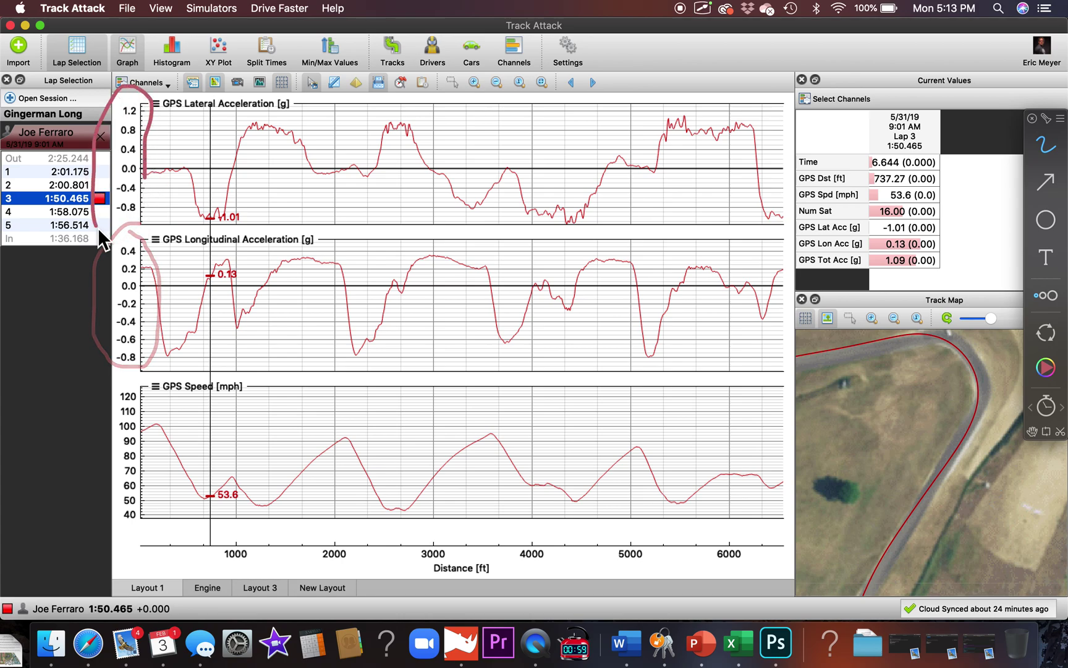
{"action": "left_click_drag", "start_coordinate": [119, 171], "coordinate": [131, 171]}
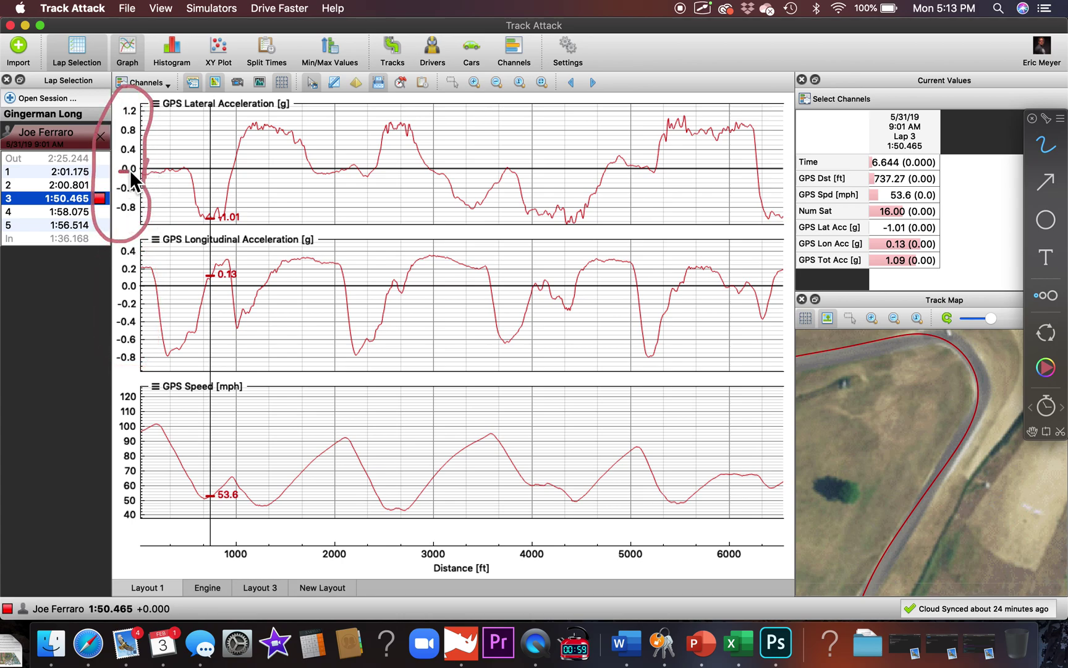
{"action": "left_click_drag", "start_coordinate": [140, 287], "coordinate": [183, 284]}
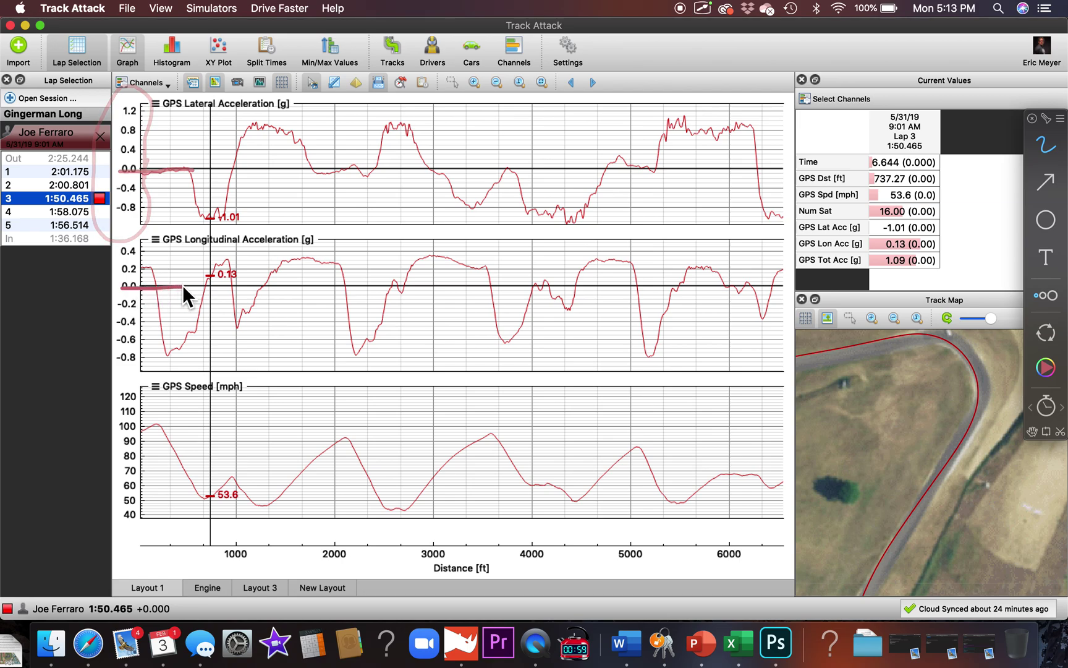
Circle the first lateral acceleration trough and hump, underline the 0.8 g level across the humps, and mark the trough near 4,400 ft
{"action": "left_click", "coordinate": [230, 200]}
{"action": "left_click_drag", "start_coordinate": [207, 193], "coordinate": [197, 194]}
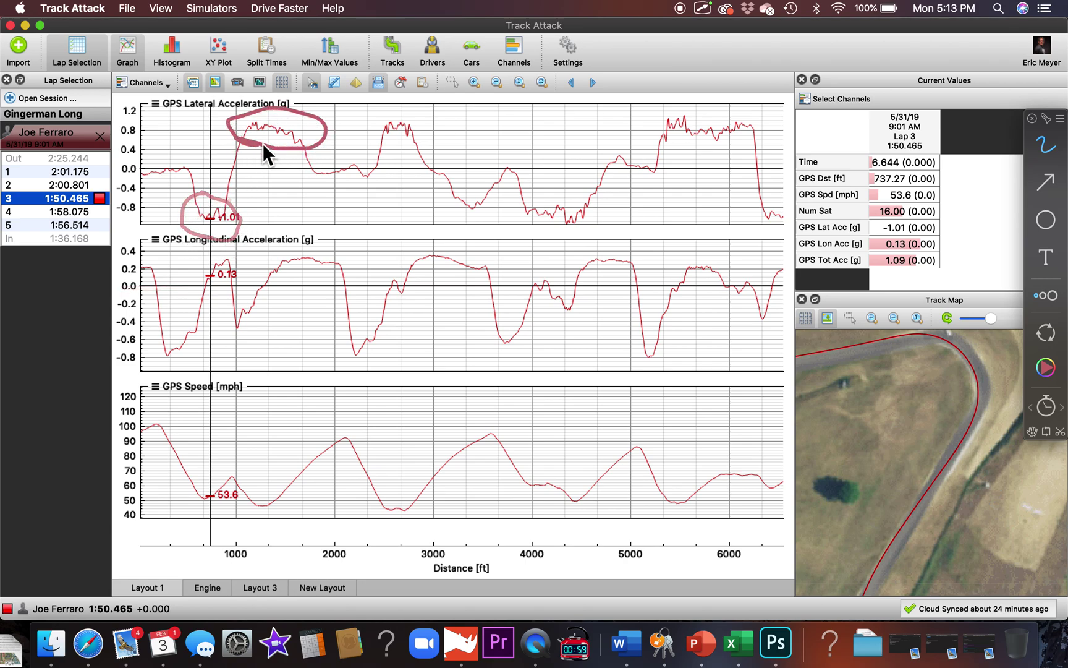
{"action": "left_click_drag", "start_coordinate": [298, 131], "coordinate": [499, 129]}
{"action": "left_click_drag", "start_coordinate": [573, 221], "coordinate": [521, 223]}
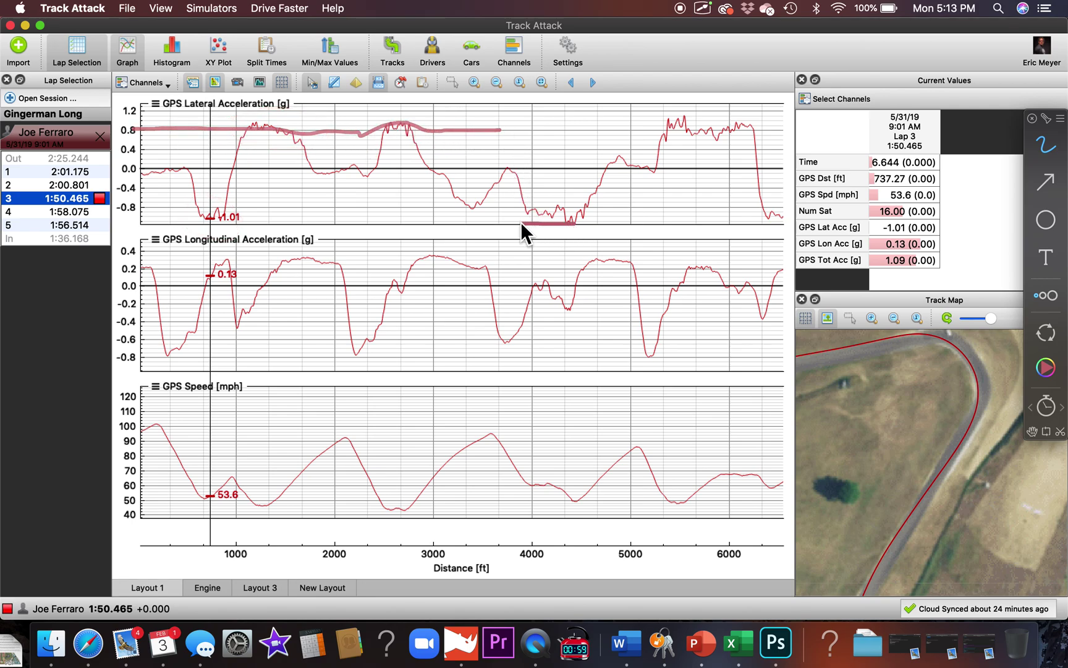
{"action": "left_click_drag", "start_coordinate": [125, 223], "coordinate": [160, 217]}
{"action": "mouse_move", "coordinate": [577, 221]}
{"action": "left_mouse_down"}
{"action": "mouse_move", "coordinate": [549, 220]}
{"action": "mouse_move", "coordinate": [559, 218]}
{"action": "left_mouse_up"}
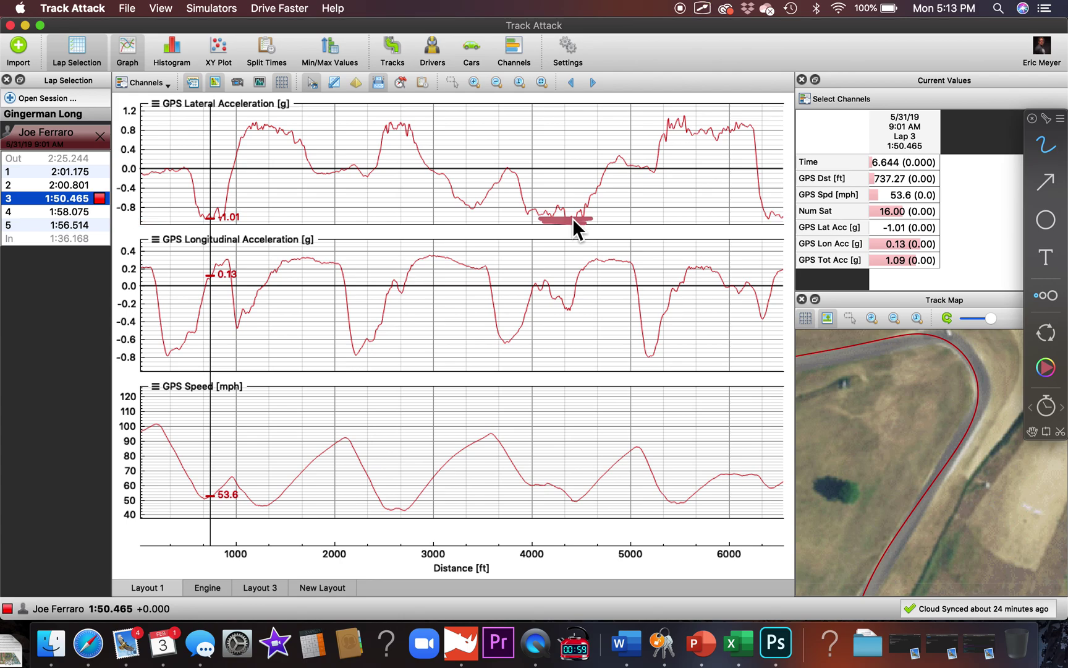
Widen the graphs to roughly the first 11,000 ft and draw a large H and S over the lateral acceleration graph
{"action": "left_click", "coordinate": [572, 210]}
{"action": "scroll", "coordinate": [571, 202], "scroll_direction": "down", "scroll_amount": 2}
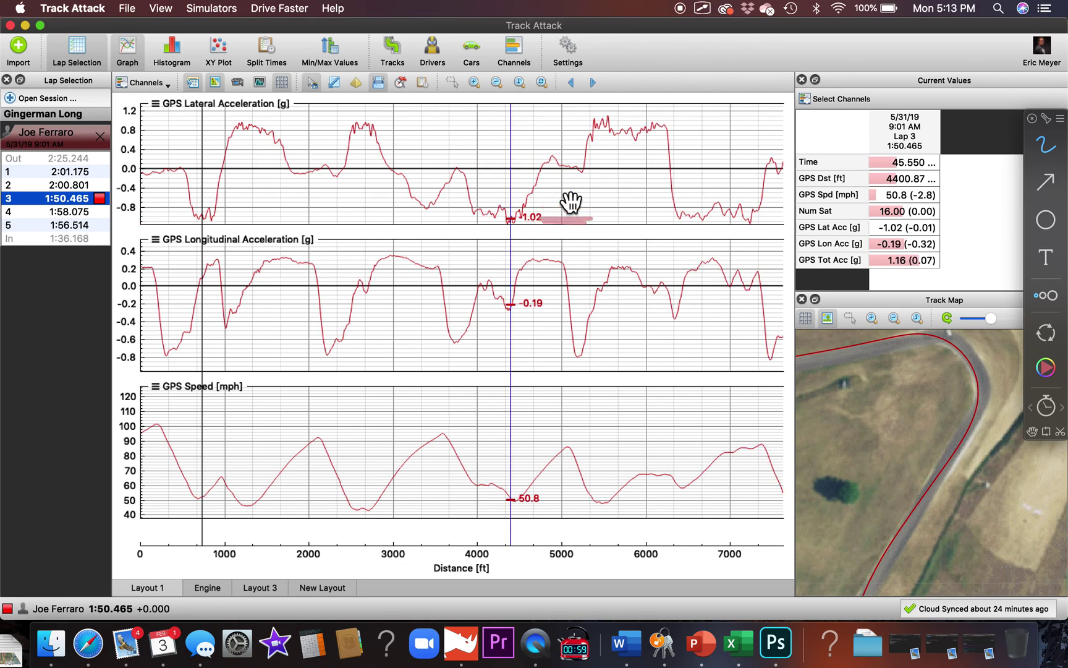
{"action": "scroll", "coordinate": [571, 201], "scroll_direction": "down", "scroll_amount": 4}
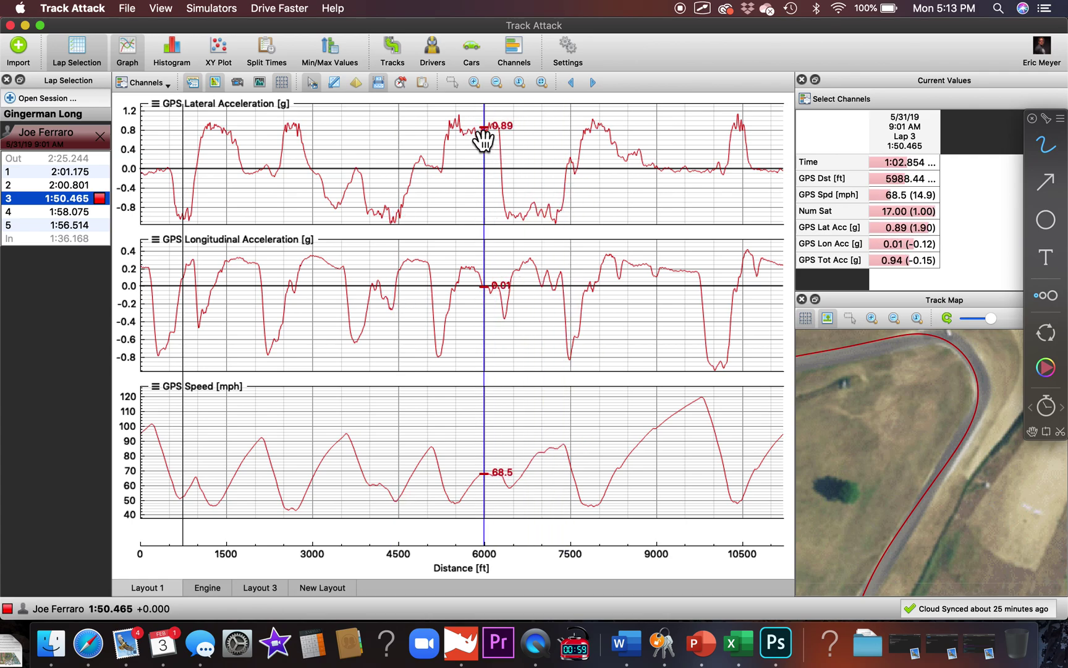
{"action": "key", "text": "ctrl+Tab"}
{"action": "left_click_drag", "start_coordinate": [541, 124], "coordinate": [541, 206]}
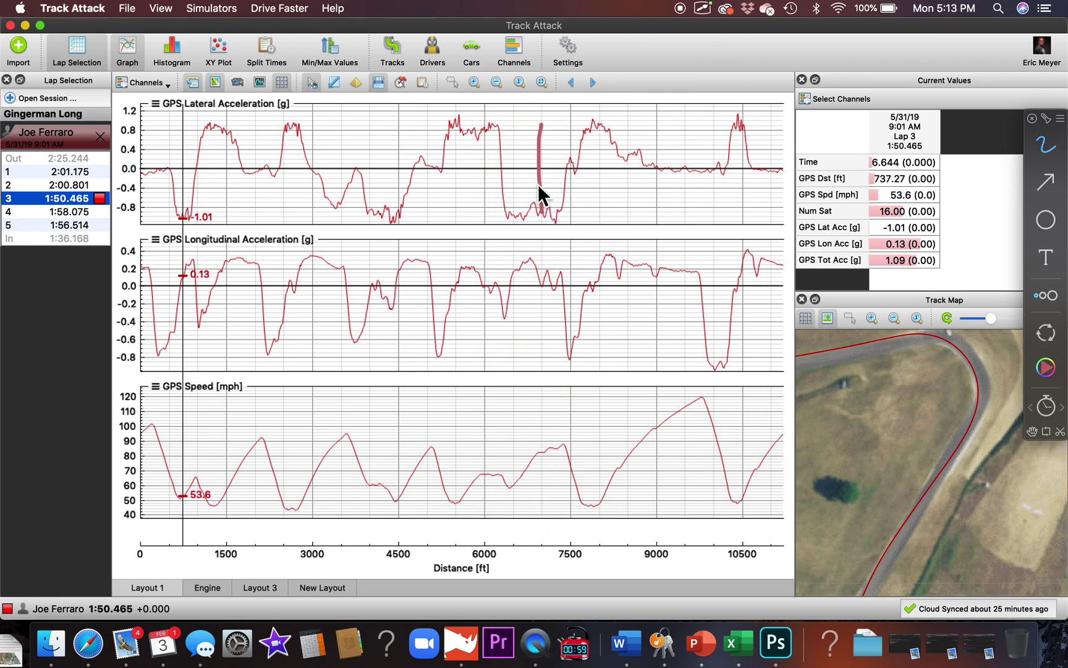
{"action": "left_click_drag", "start_coordinate": [601, 95], "coordinate": [601, 204]}
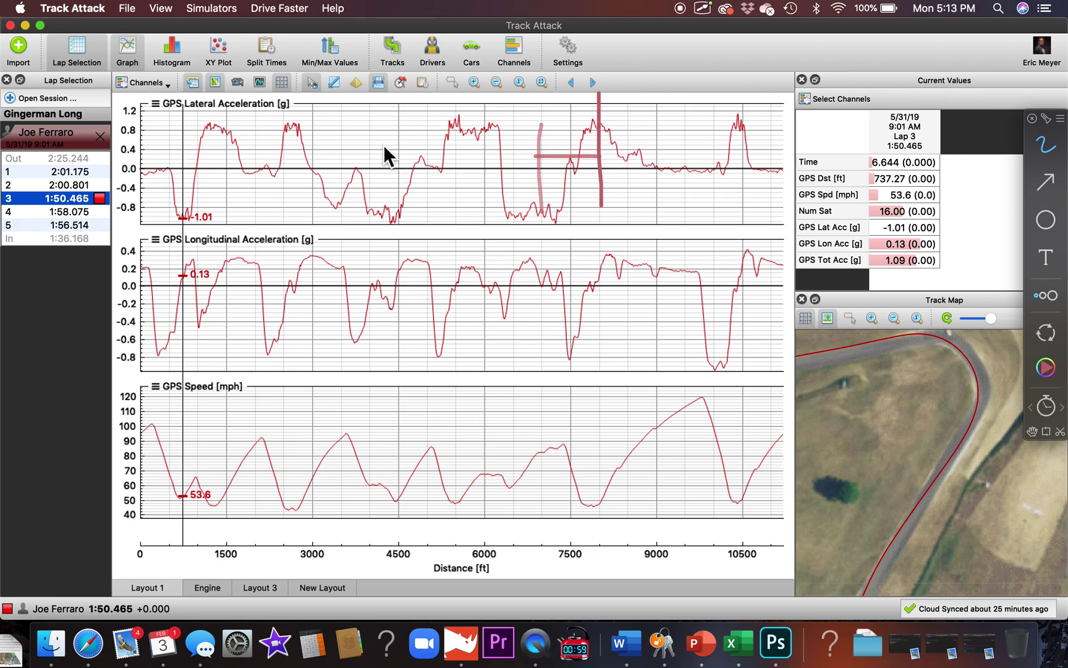
{"action": "mouse_move", "coordinate": [405, 128]}
{"action": "left_mouse_down"}
{"action": "mouse_move", "coordinate": [325, 119]}
{"action": "mouse_move", "coordinate": [396, 216]}
{"action": "mouse_move", "coordinate": [312, 207]}
{"action": "left_mouse_up"}
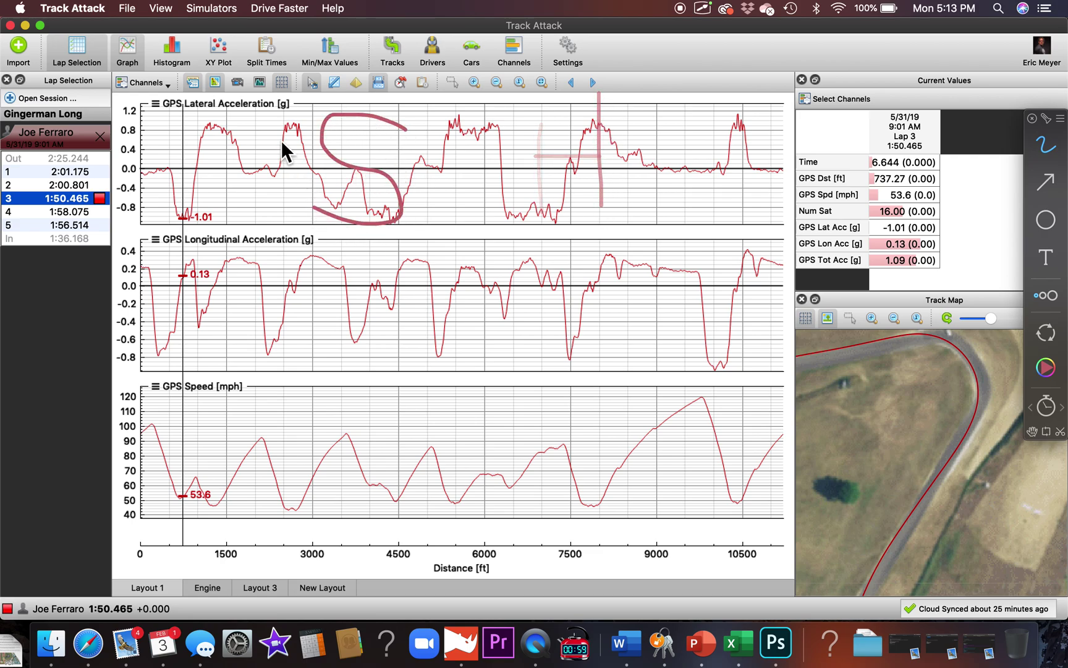
{"action": "mouse_move", "coordinate": [161, 111]}
{"action": "left_mouse_down"}
{"action": "mouse_move", "coordinate": [254, 120]}
{"action": "mouse_move", "coordinate": [178, 76]}
{"action": "mouse_move", "coordinate": [172, 122]}
{"action": "left_mouse_up"}
Trace the lateral acceleration humps and troughs between about 1,000 and 8,500 ft
{"action": "mouse_move", "coordinate": [444, 149]}
{"action": "left_mouse_down"}
{"action": "mouse_move", "coordinate": [467, 111]}
{"action": "mouse_move", "coordinate": [503, 157]}
{"action": "left_mouse_up"}
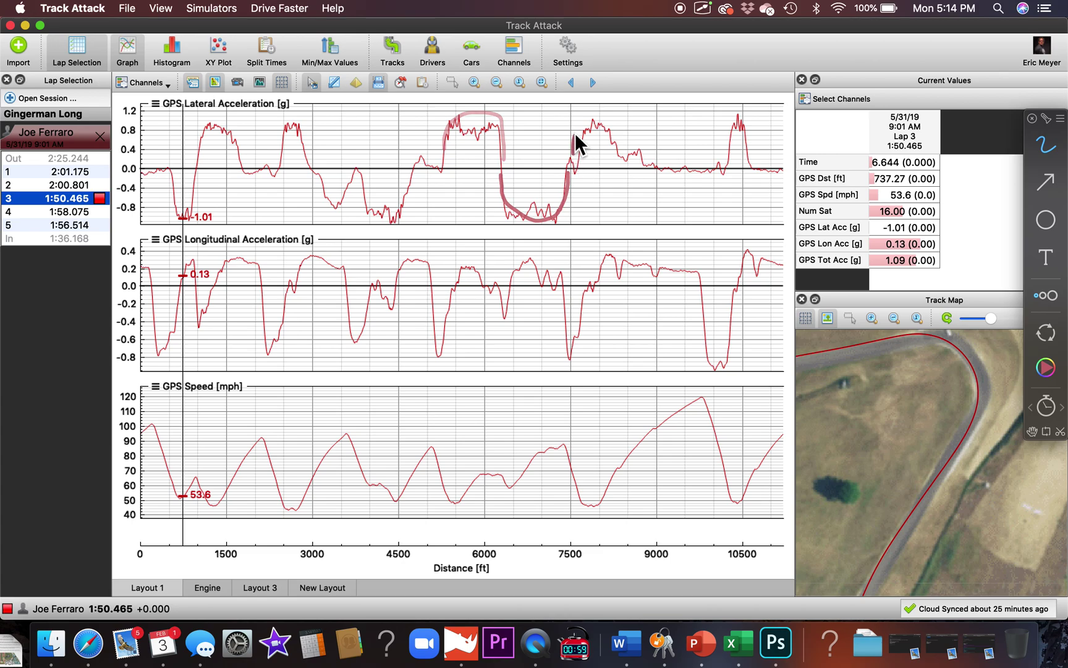
{"action": "left_click_drag", "start_coordinate": [620, 122], "coordinate": [636, 150]}
{"action": "left_click_drag", "start_coordinate": [417, 167], "coordinate": [402, 212]}
{"action": "mouse_move", "coordinate": [361, 180]}
{"action": "left_mouse_down"}
{"action": "mouse_move", "coordinate": [356, 164]}
{"action": "mouse_move", "coordinate": [324, 202]}
{"action": "mouse_move", "coordinate": [293, 131]}
{"action": "mouse_move", "coordinate": [278, 158]}
{"action": "left_mouse_up"}
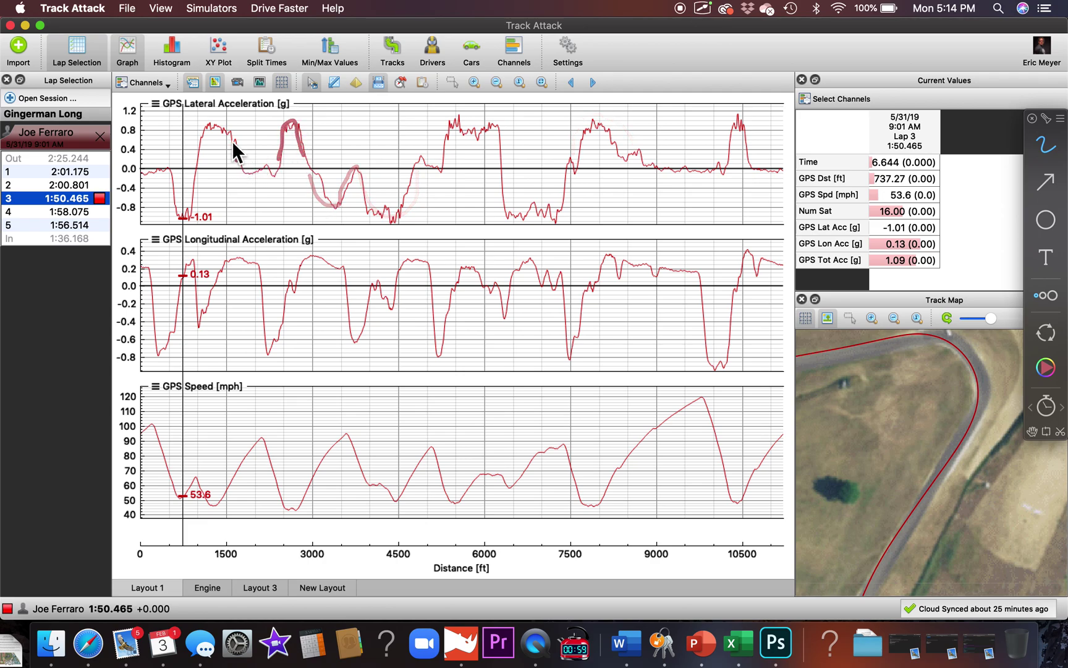
{"action": "left_click_drag", "start_coordinate": [206, 120], "coordinate": [200, 158]}
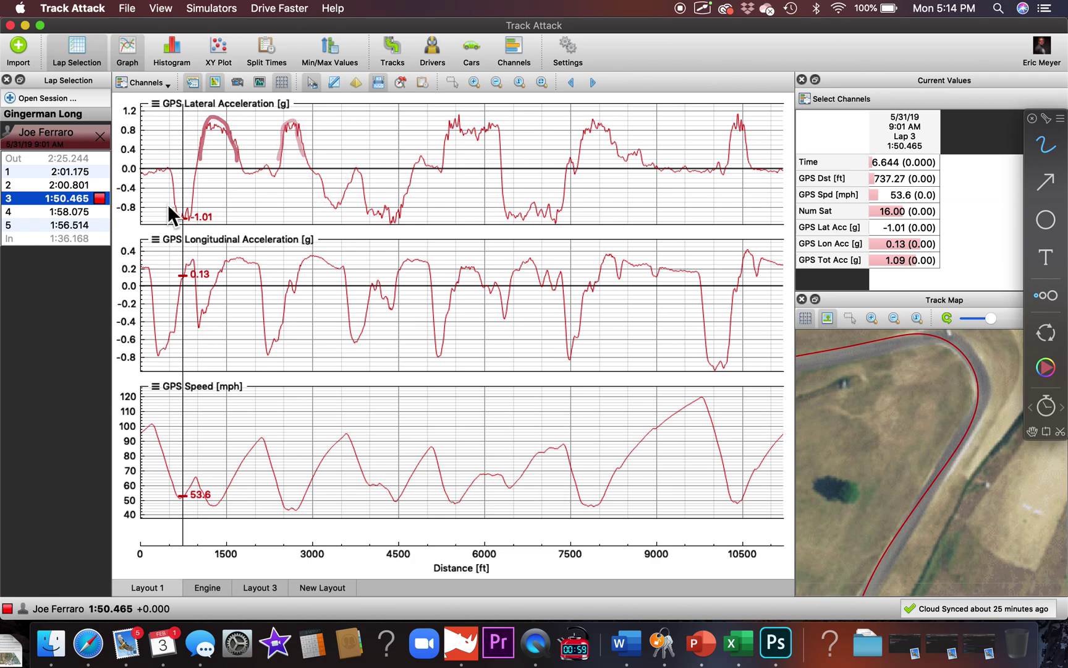
Mark the lateral acceleration peak near 8,000 ft, and circle the matching speed minimum and longitudinal acceleration wobble
{"action": "key", "text": "alt+Tab"}
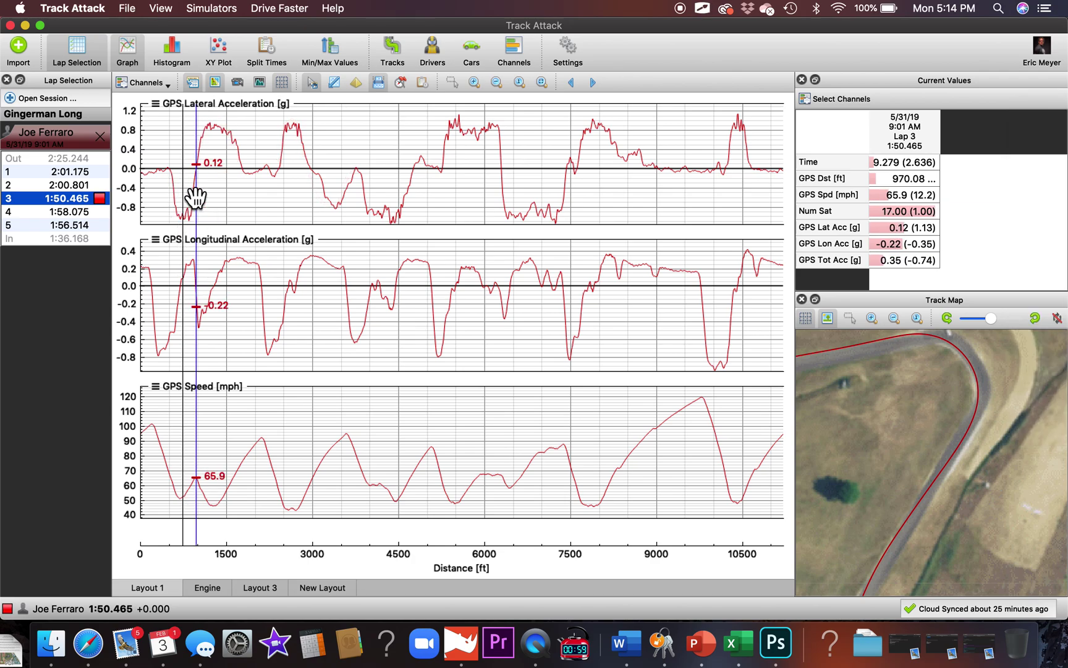
{"action": "left_click", "coordinate": [702, 8]}
{"action": "left_click", "coordinate": [714, 26]}
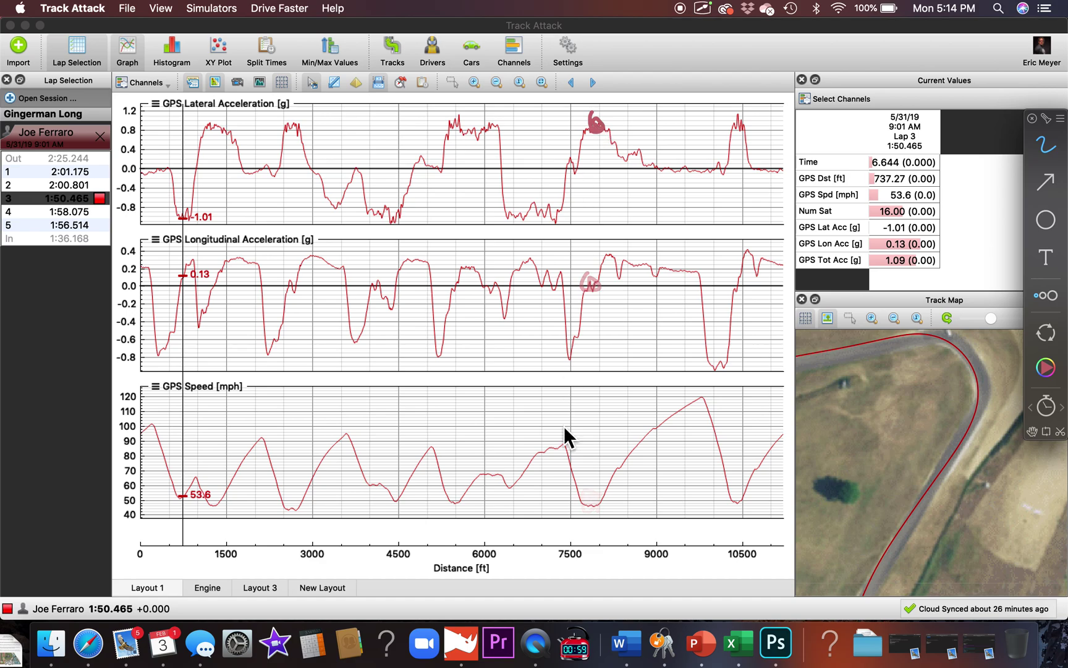
{"action": "left_click_drag", "start_coordinate": [595, 496], "coordinate": [581, 496]}
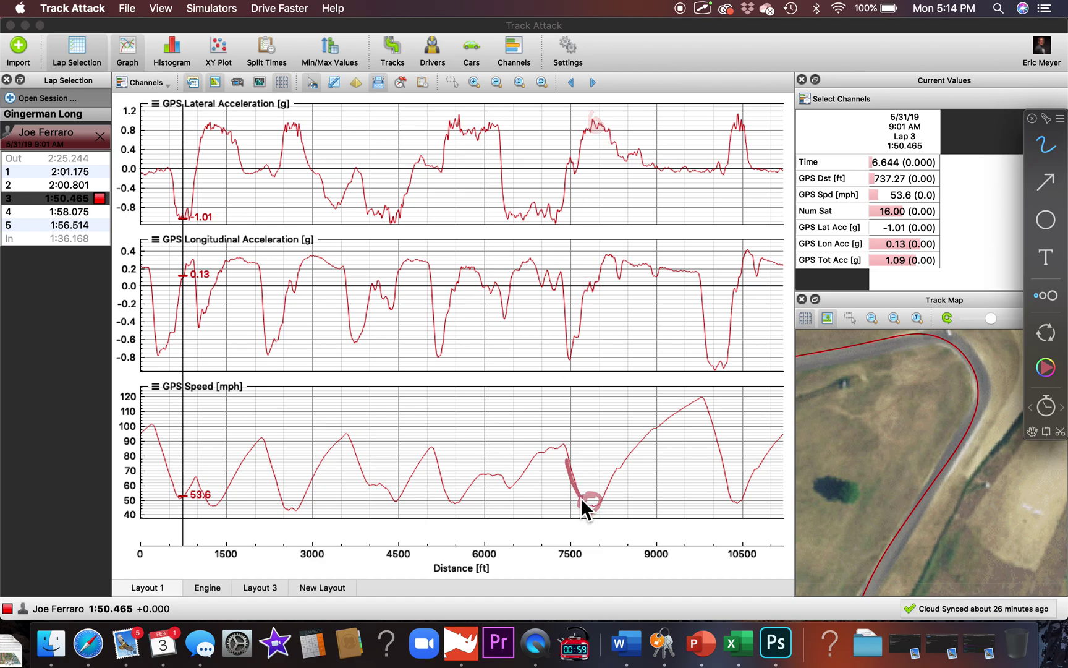
{"action": "left_click_drag", "start_coordinate": [580, 278], "coordinate": [605, 301]}
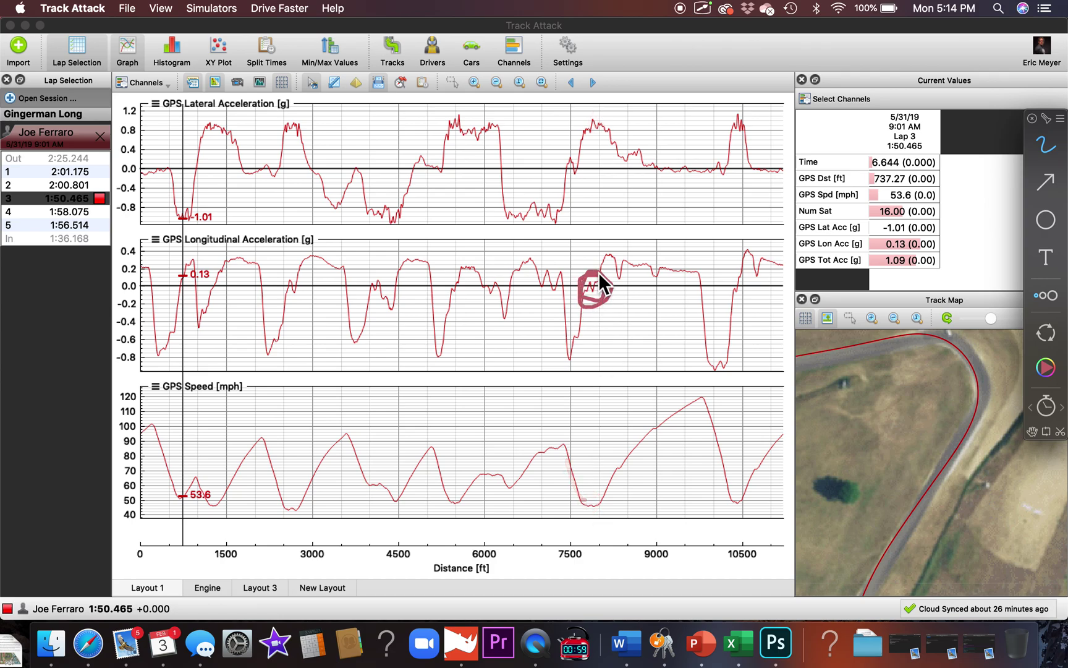
{"action": "left_click_drag", "start_coordinate": [588, 285], "coordinate": [615, 293]}
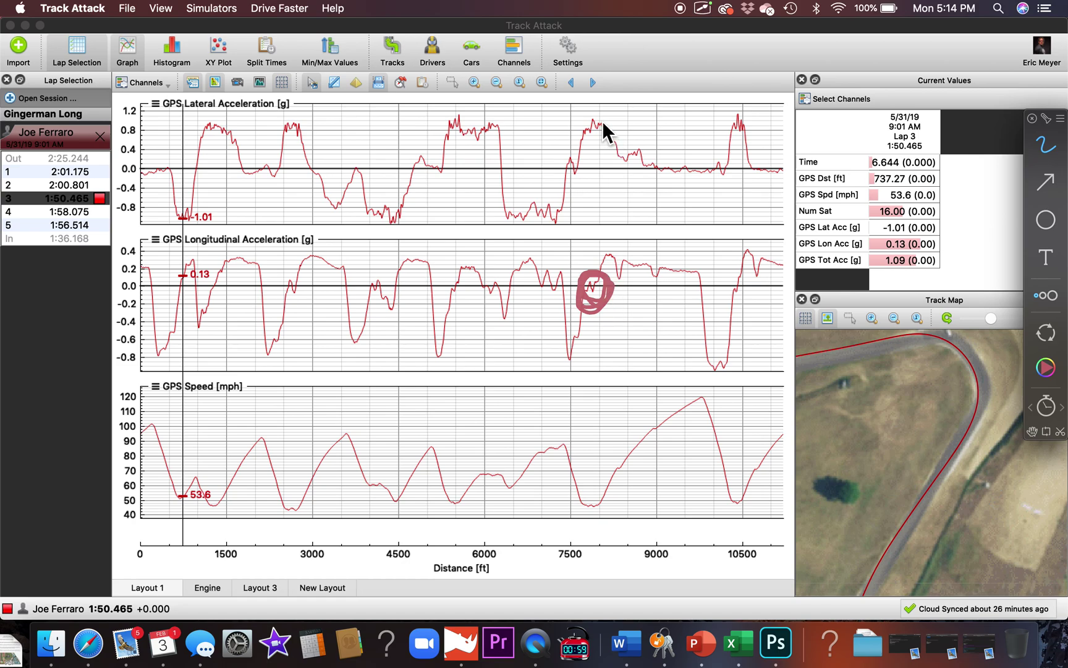
Underline the lateral acceleration peak near 8,000 ft, the trough before it, and the flat stretch around 9,000 to 10,000 ft
{"action": "mouse_move", "coordinate": [608, 123]}
{"action": "left_mouse_down"}
{"action": "mouse_move", "coordinate": [619, 123]}
{"action": "mouse_move", "coordinate": [573, 121]}
{"action": "mouse_move", "coordinate": [612, 122]}
{"action": "left_mouse_up"}
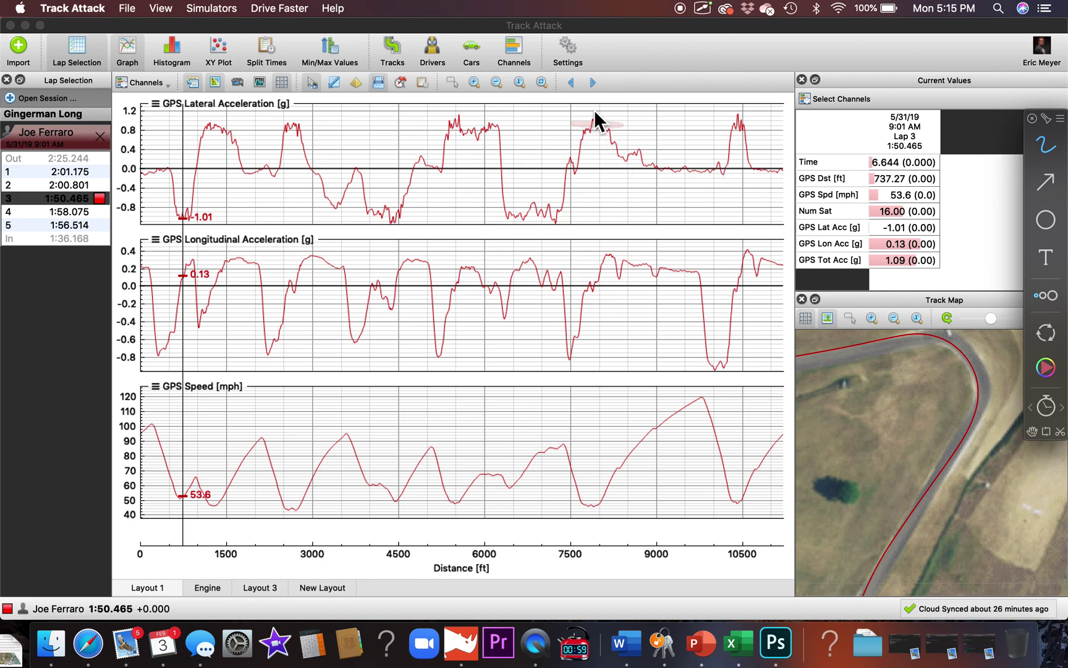
{"action": "left_click_drag", "start_coordinate": [493, 213], "coordinate": [575, 216]}
{"action": "left_click_drag", "start_coordinate": [645, 164], "coordinate": [724, 165]}
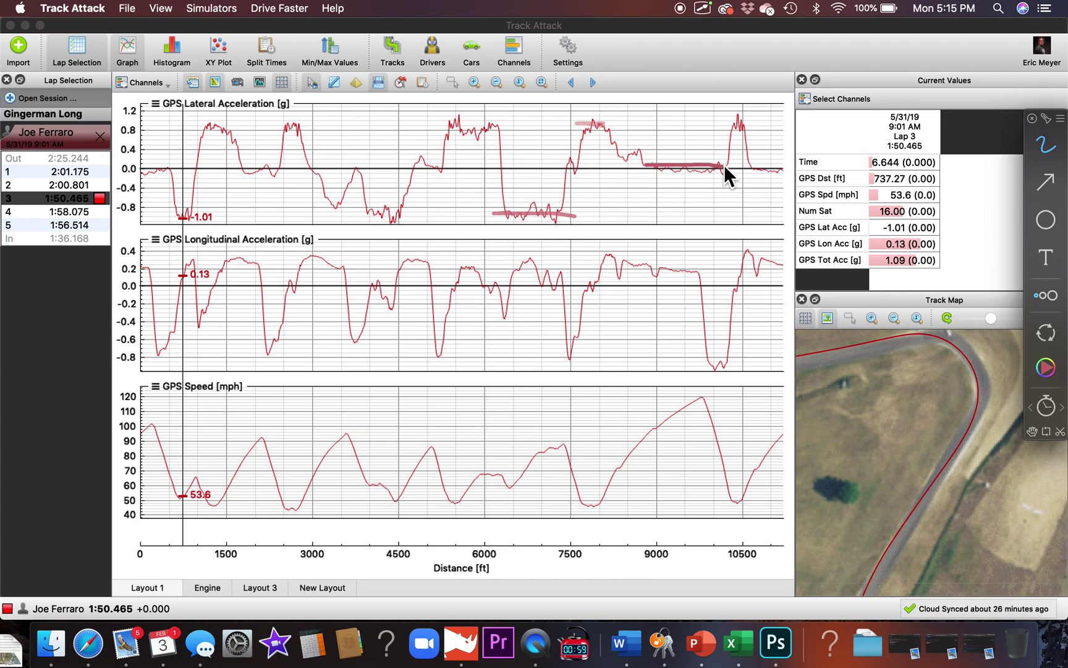
{"action": "left_click_drag", "start_coordinate": [637, 165], "coordinate": [738, 167]}
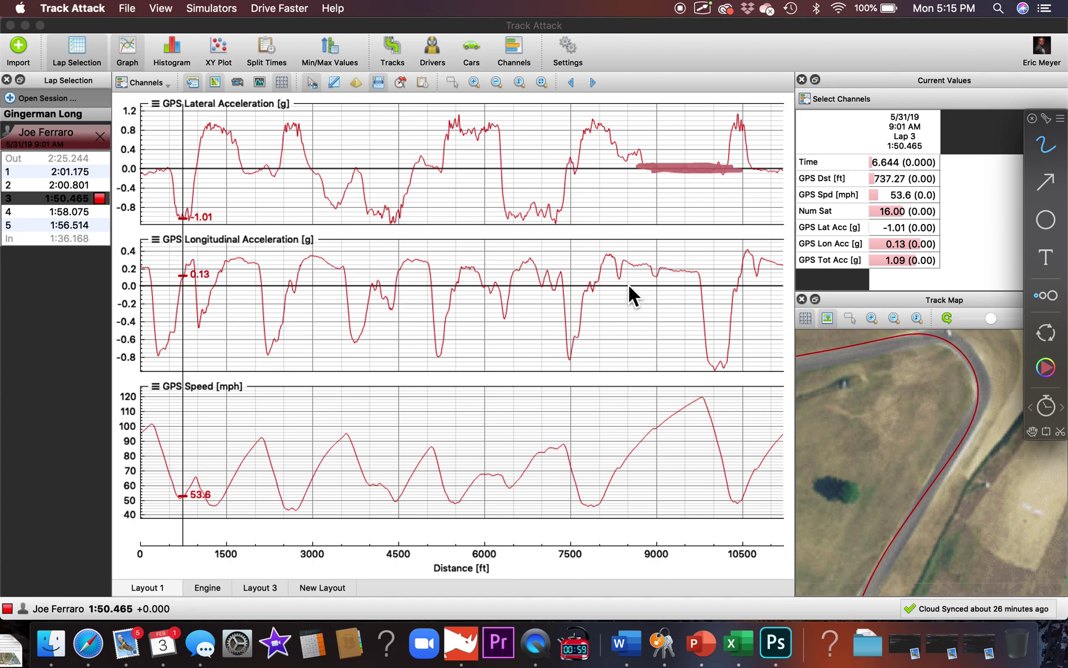
Trace the declining longitudinal acceleration after 8,000 ft and the matching speed climb, and leave the annotation mode
{"action": "left_click_drag", "start_coordinate": [695, 273], "coordinate": [600, 255]}
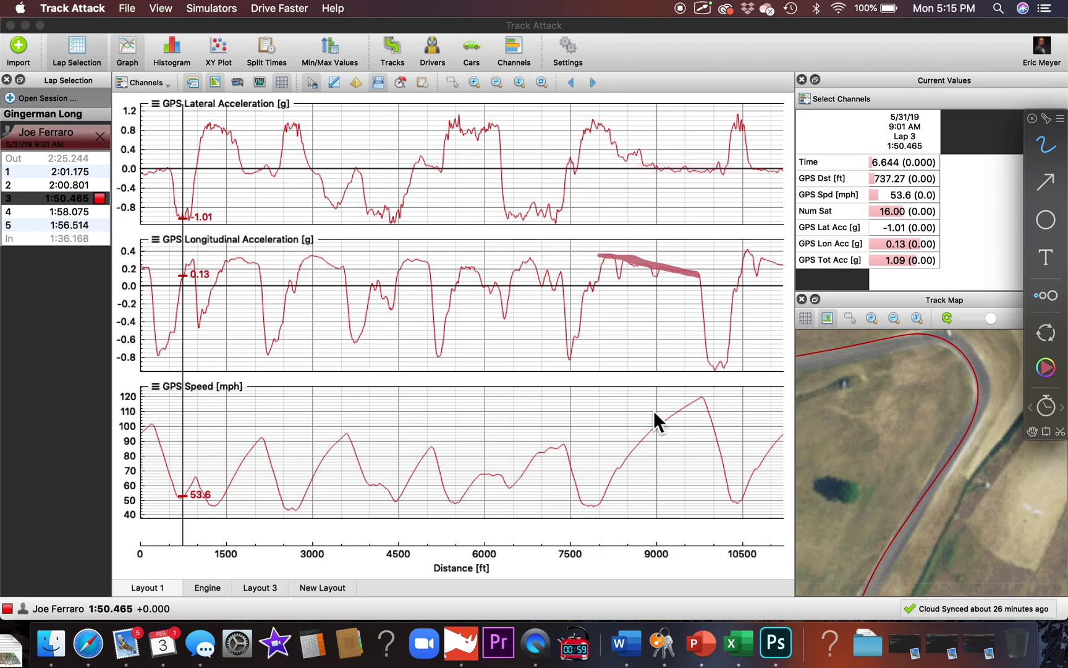
{"action": "left_click_drag", "start_coordinate": [665, 413], "coordinate": [629, 456]}
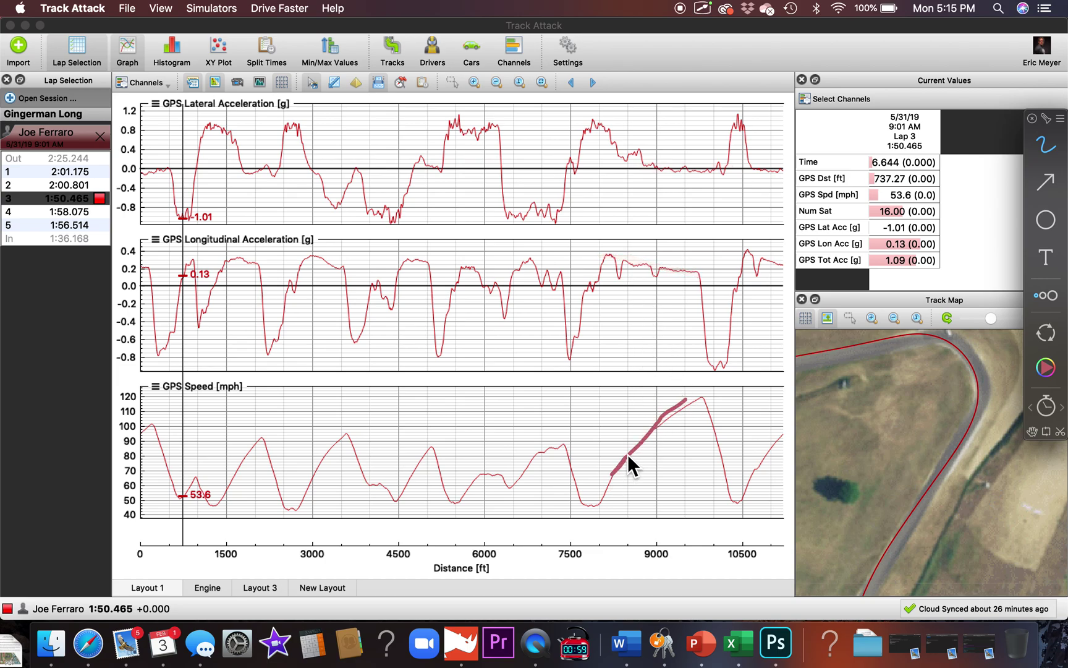
{"action": "key", "text": "Escape"}
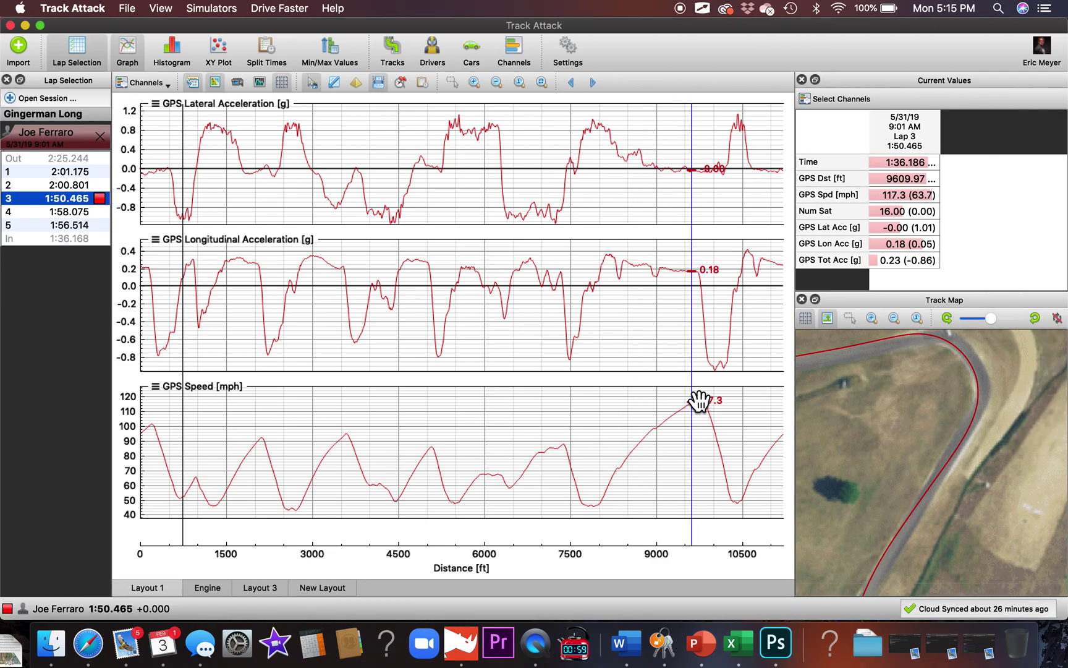
{"action": "left_click", "coordinate": [702, 8]}
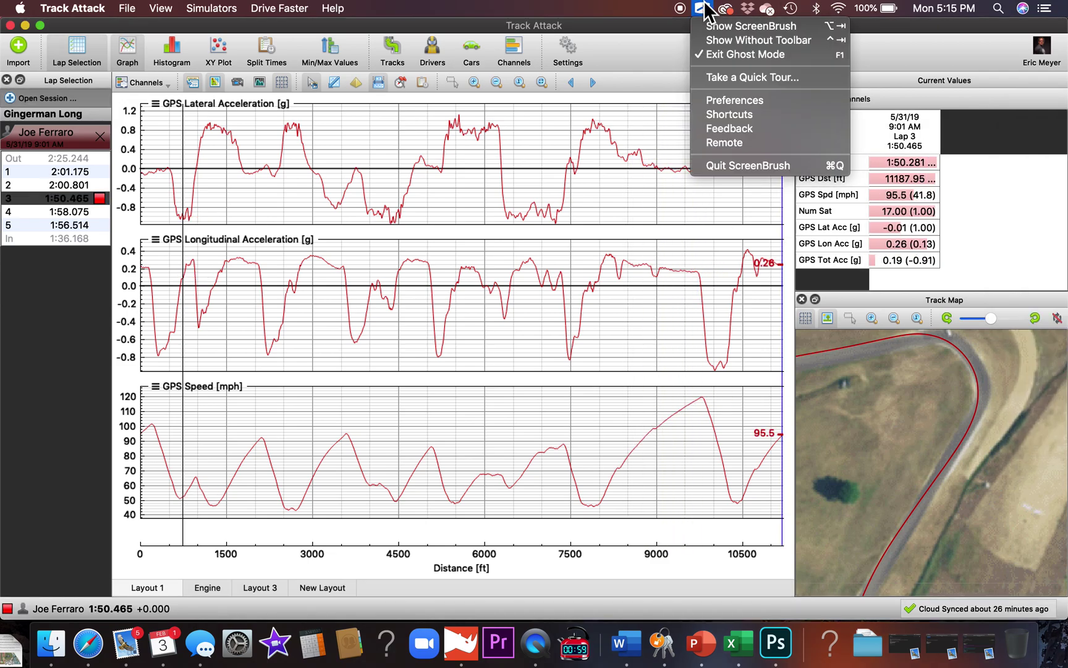
{"action": "left_click", "coordinate": [706, 25]}
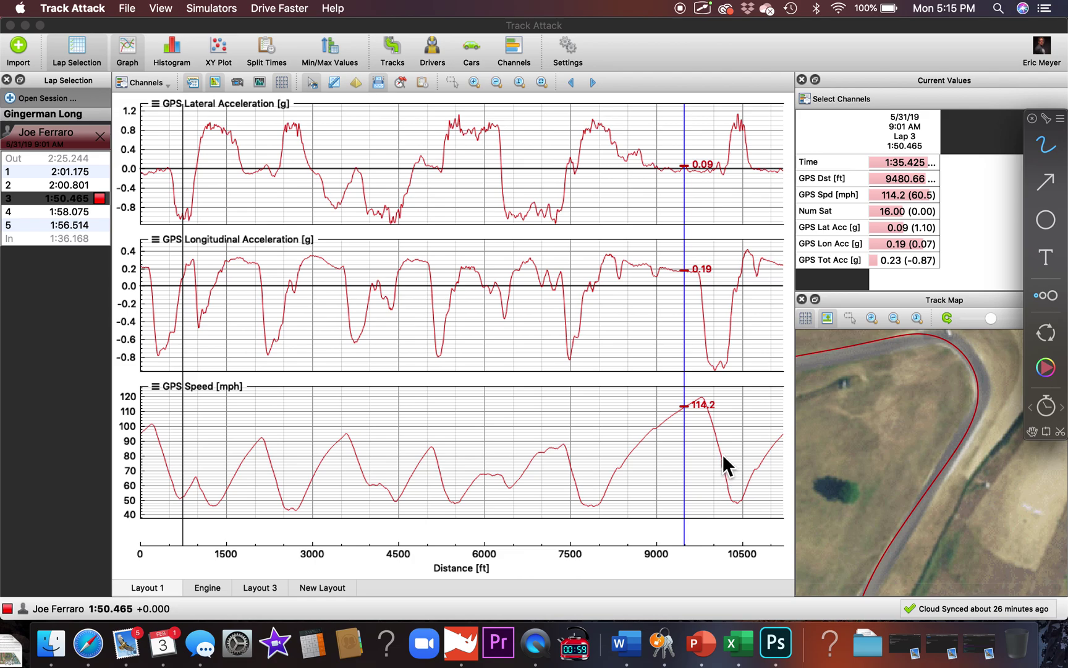
{"action": "key", "text": "Escape"}
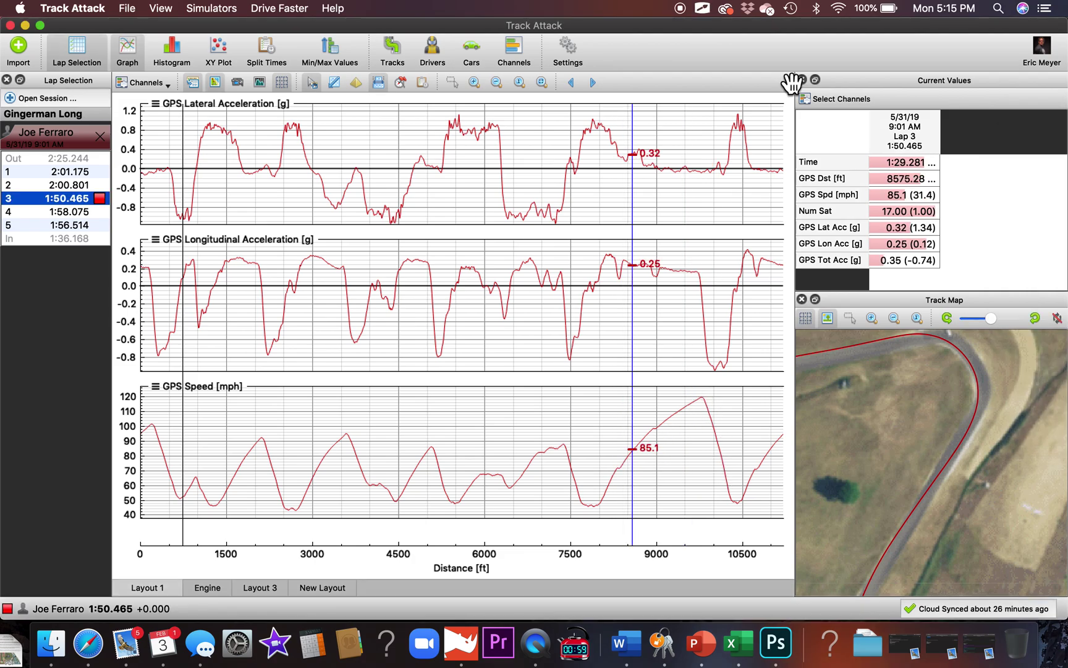
Turn on screen annotation and trace the speed climb and fall around 9,765 ft and the matching longitudinal acceleration drop
{"action": "left_click", "coordinate": [702, 8]}
{"action": "left_click", "coordinate": [715, 26]}
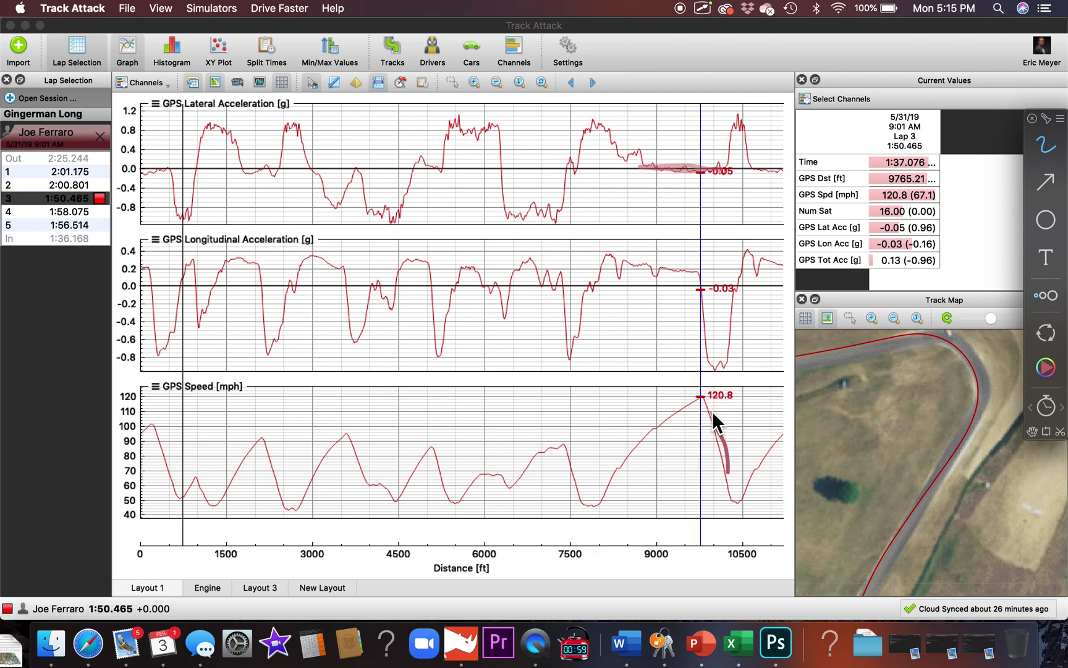
{"action": "mouse_move", "coordinate": [696, 391]}
{"action": "left_mouse_down"}
{"action": "mouse_move", "coordinate": [642, 440]}
{"action": "mouse_move", "coordinate": [683, 401]}
{"action": "left_mouse_up"}
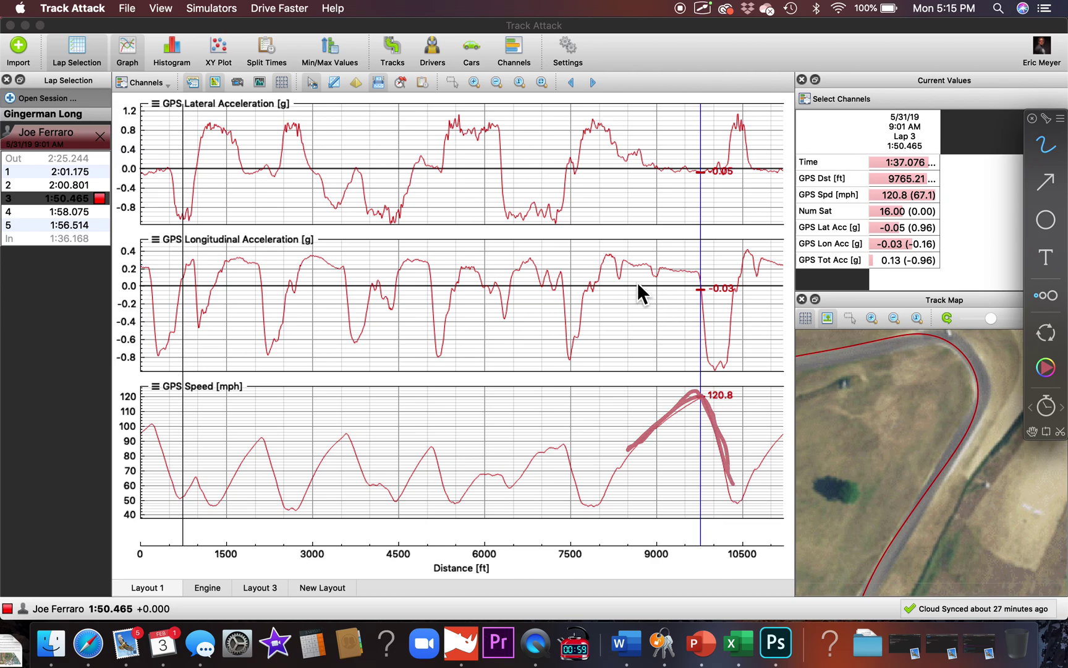
{"action": "left_click_drag", "start_coordinate": [694, 272], "coordinate": [709, 350]}
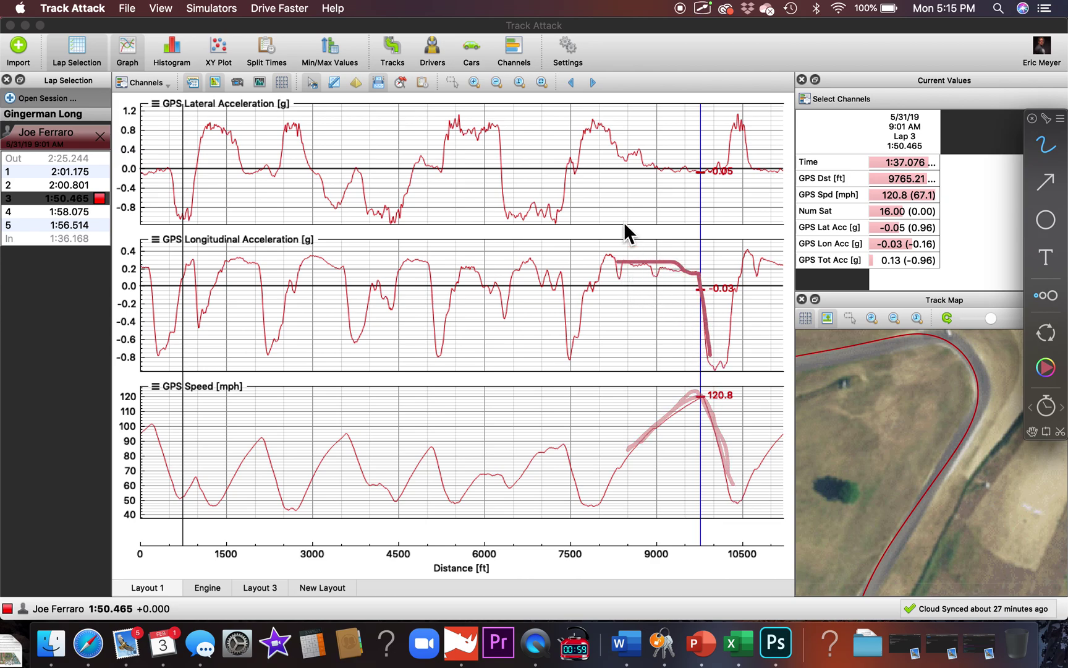
Draw lines from the lateral acceleration graph down to the speed graph near 8,700 ft and 10,300 ft
{"action": "mouse_move", "coordinate": [641, 150]}
{"action": "left_mouse_down"}
{"action": "mouse_move", "coordinate": [644, 428]}
{"action": "mouse_move", "coordinate": [663, 515]}
{"action": "mouse_move", "coordinate": [690, 507]}
{"action": "left_mouse_up"}
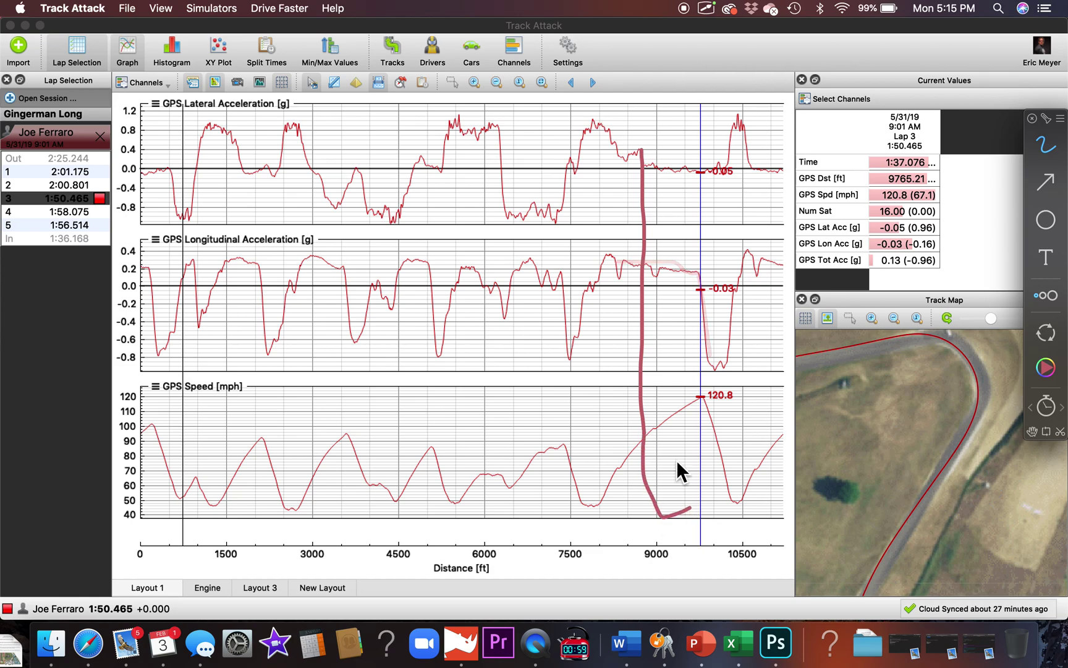
{"action": "left_click_drag", "start_coordinate": [644, 147], "coordinate": [680, 139]}
{"action": "left_click_drag", "start_coordinate": [726, 197], "coordinate": [731, 471]}
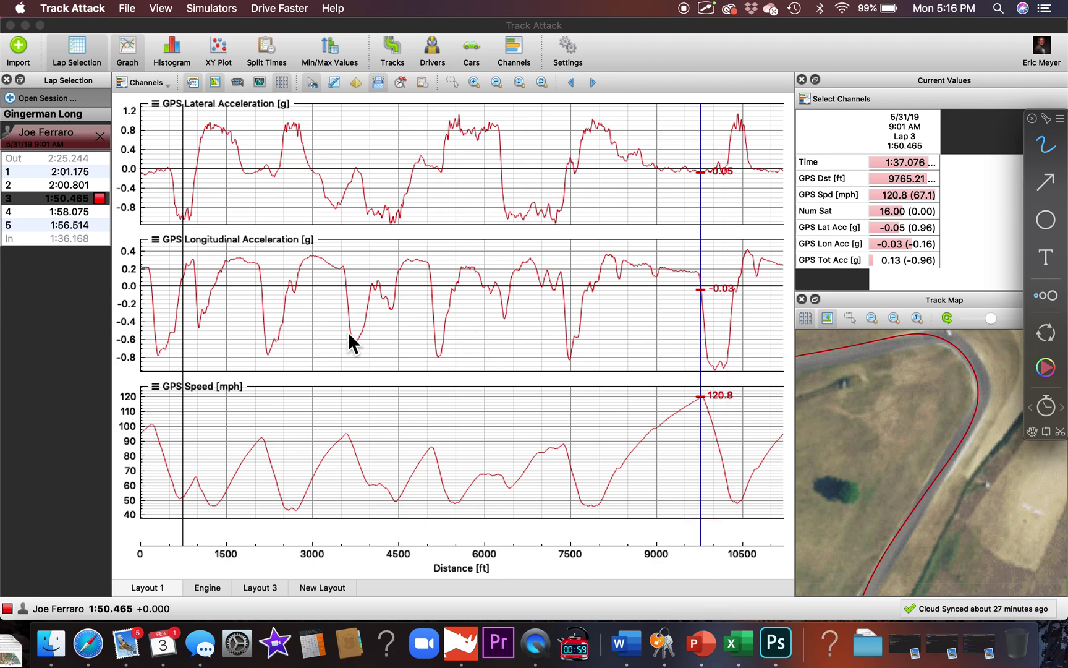
Circle the GPS Speed and GPS Longitudinal Acceleration graph titles, and underline the GPS Lateral Acceleration title
{"action": "mouse_move", "coordinate": [246, 351]}
{"action": "left_mouse_down"}
{"action": "mouse_move", "coordinate": [114, 396]}
{"action": "mouse_move", "coordinate": [296, 420]}
{"action": "mouse_move", "coordinate": [112, 403]}
{"action": "mouse_move", "coordinate": [154, 351]}
{"action": "left_mouse_up"}
{"action": "mouse_move", "coordinate": [144, 268]}
{"action": "left_mouse_down"}
{"action": "mouse_move", "coordinate": [351, 269]}
{"action": "mouse_move", "coordinate": [91, 246]}
{"action": "mouse_move", "coordinate": [305, 286]}
{"action": "mouse_move", "coordinate": [179, 189]}
{"action": "left_mouse_up"}
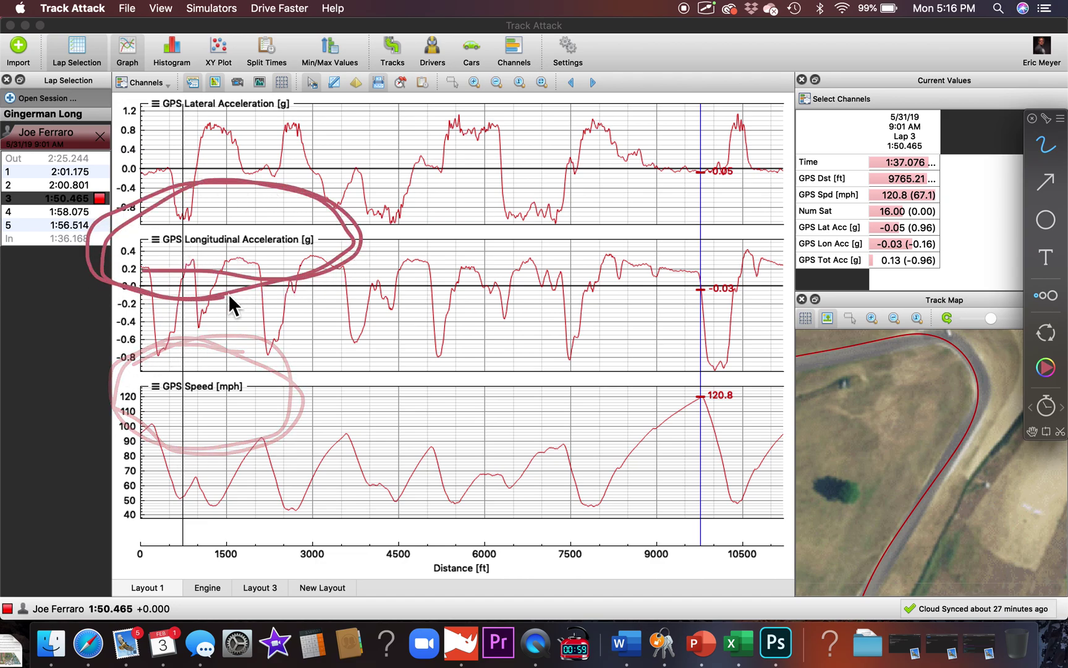
{"action": "mouse_move", "coordinate": [143, 120]}
{"action": "left_mouse_down"}
{"action": "mouse_move", "coordinate": [234, 121]}
{"action": "mouse_move", "coordinate": [168, 122]}
{"action": "left_mouse_up"}
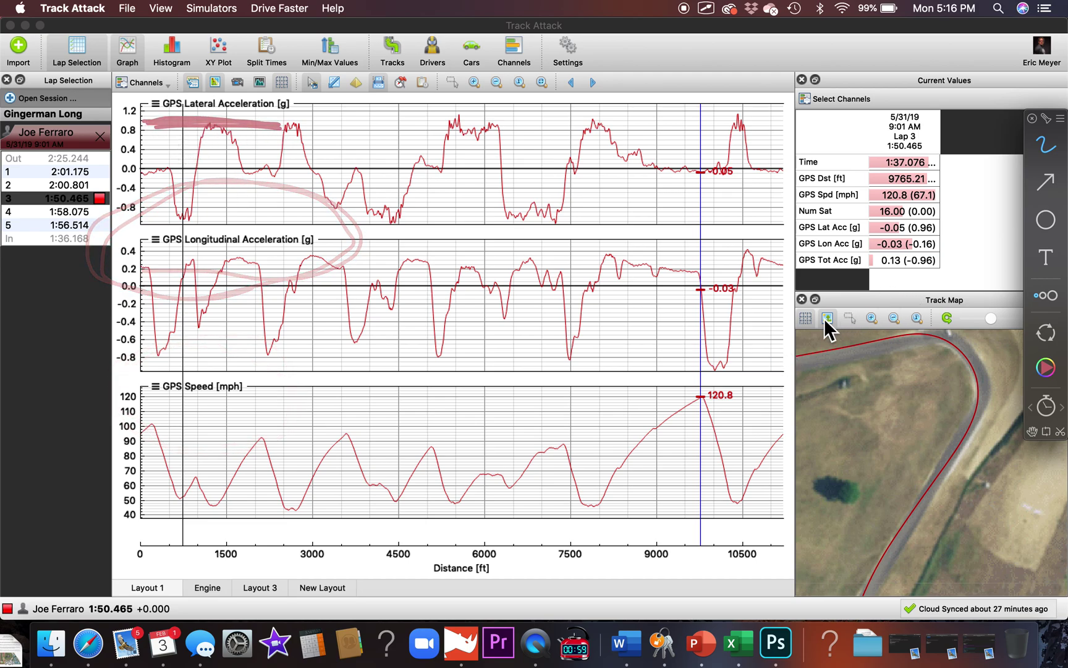
Fit the whole lap in the track map, rotate it slightly clockwise, and leave the satellite imagery off
{"action": "left_click", "coordinate": [881, 317]}
{"action": "left_click", "coordinate": [915, 316]}
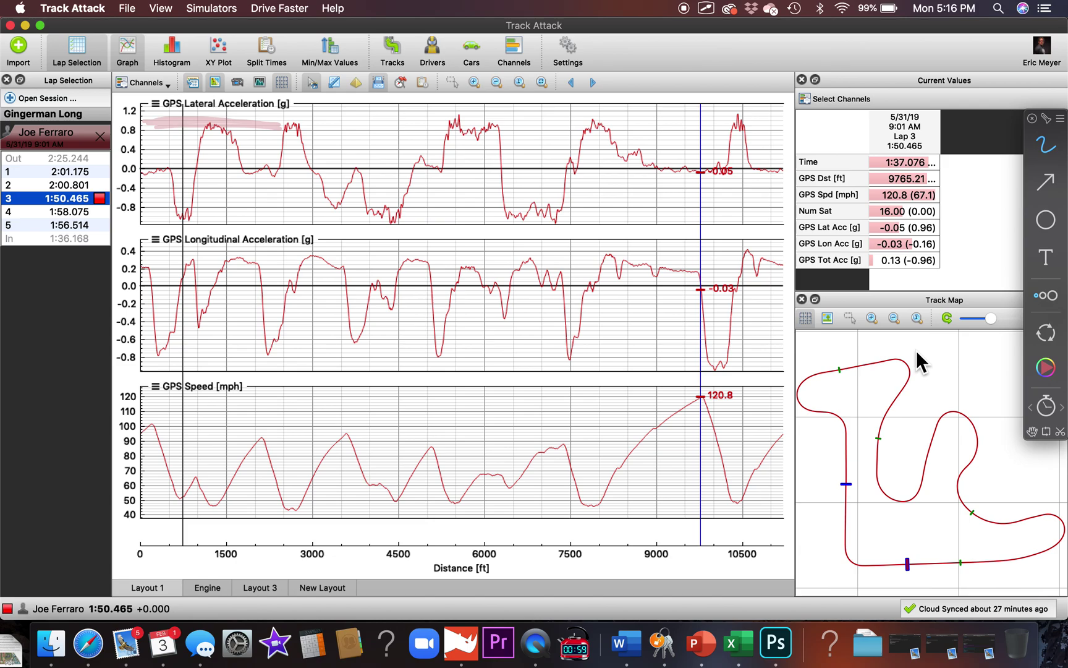
{"action": "left_click_drag", "start_coordinate": [990, 316], "coordinate": [992, 322]}
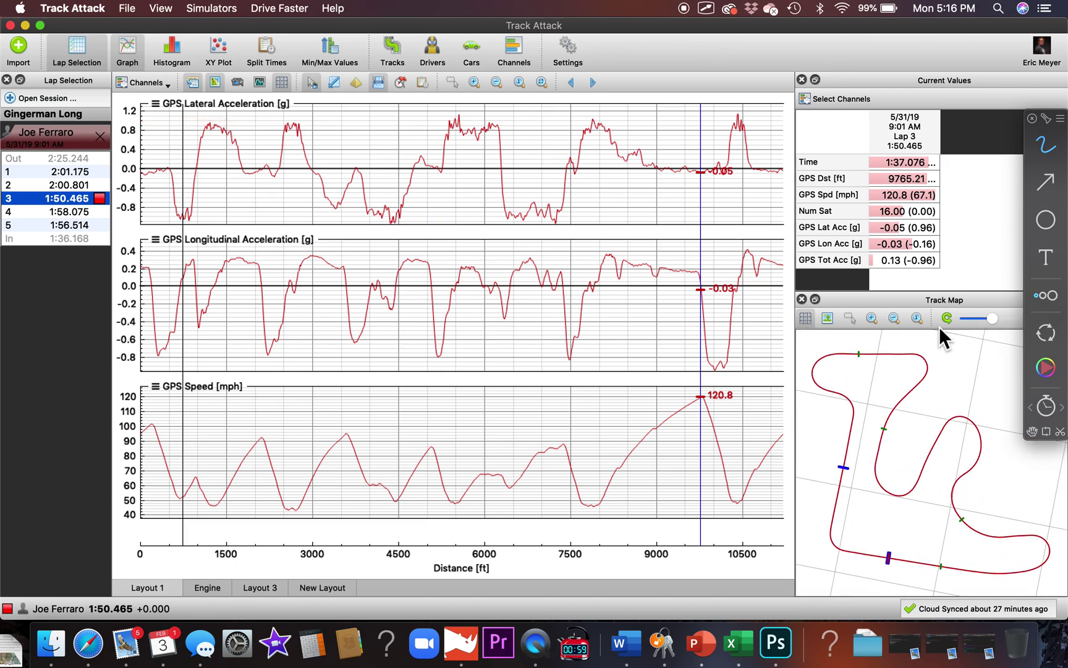
{"action": "left_click", "coordinate": [872, 317]}
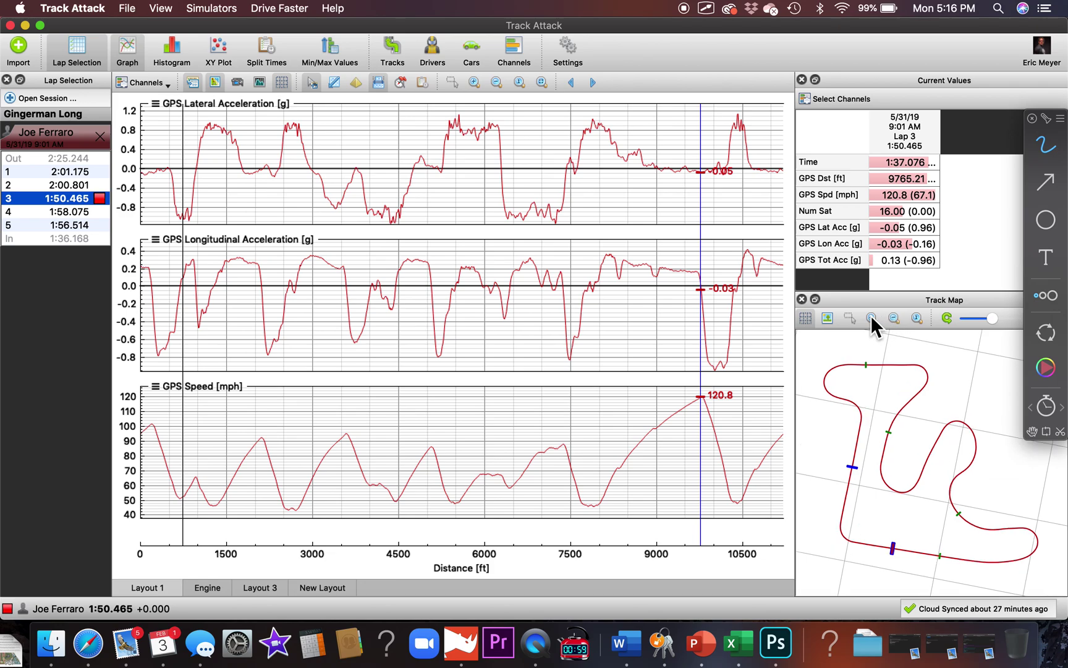
{"action": "left_click", "coordinate": [824, 317]}
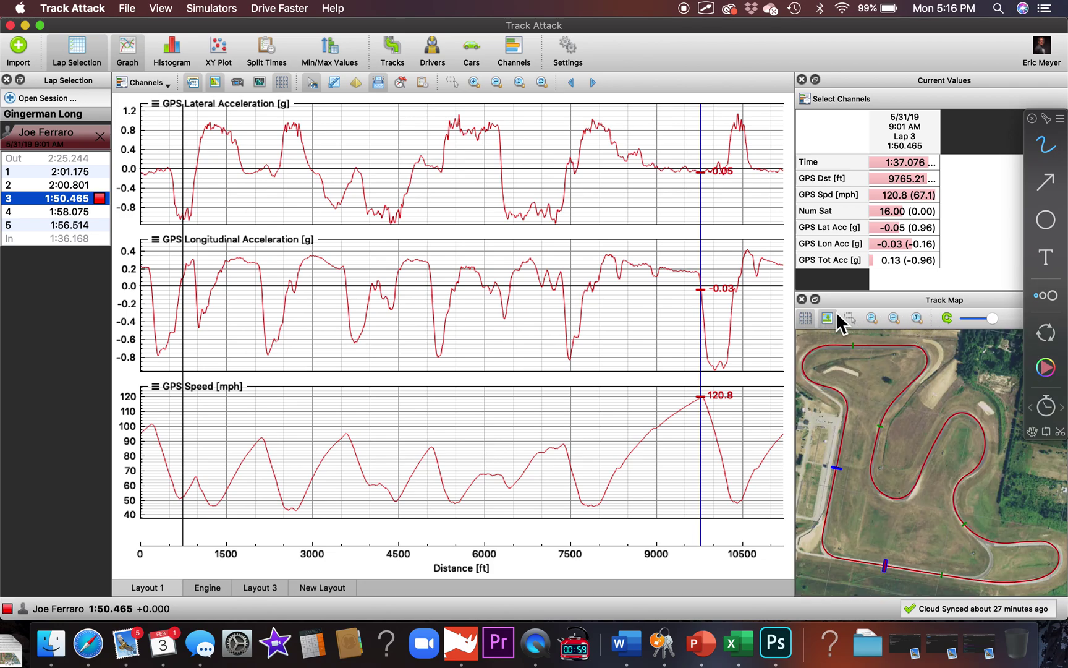
{"action": "left_click", "coordinate": [830, 318]}
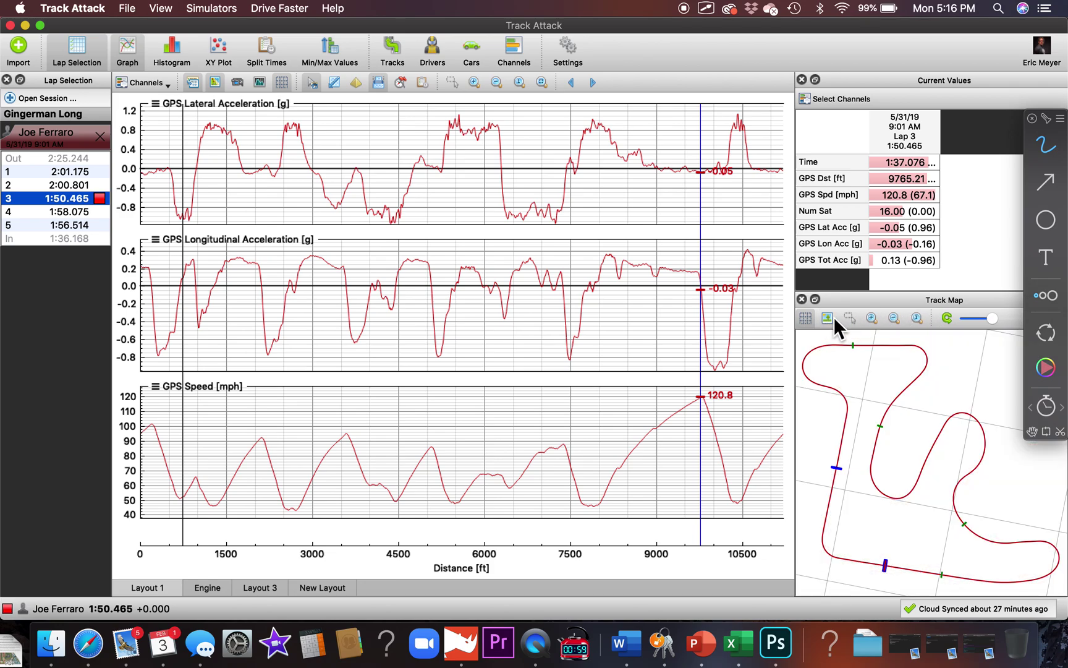
{"action": "left_click", "coordinate": [916, 316]}
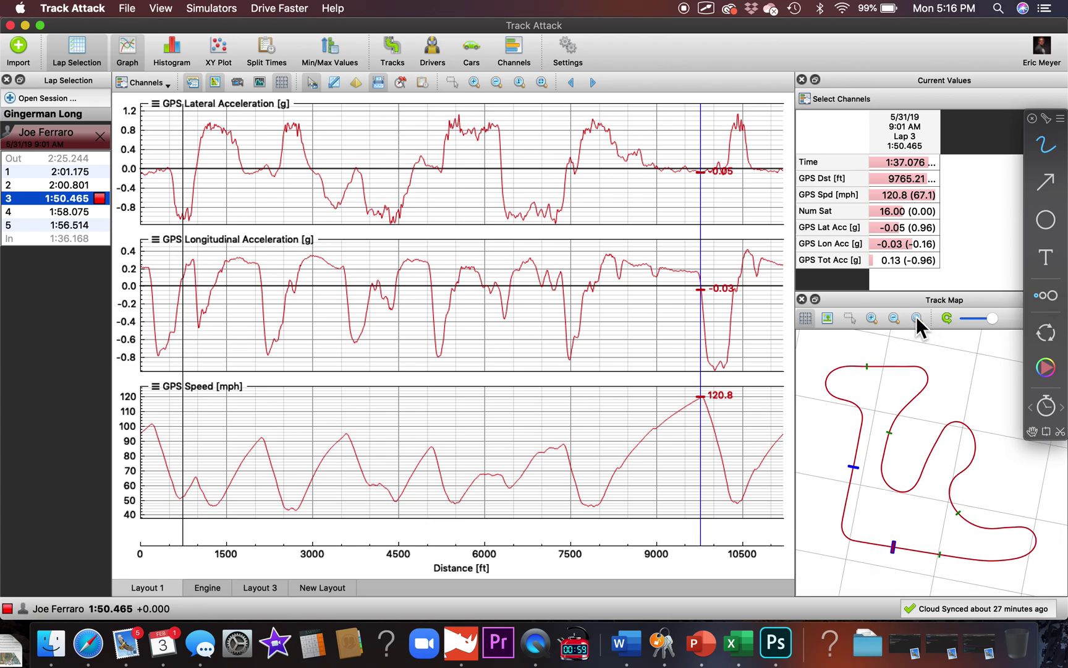
{"action": "left_click", "coordinate": [828, 317]}
{"action": "left_click", "coordinate": [828, 317]}
Open the XY plot of longitudinal versus lateral acceleration and mark both lateral extremes down to the horizontal axis
{"action": "left_click", "coordinate": [219, 57]}
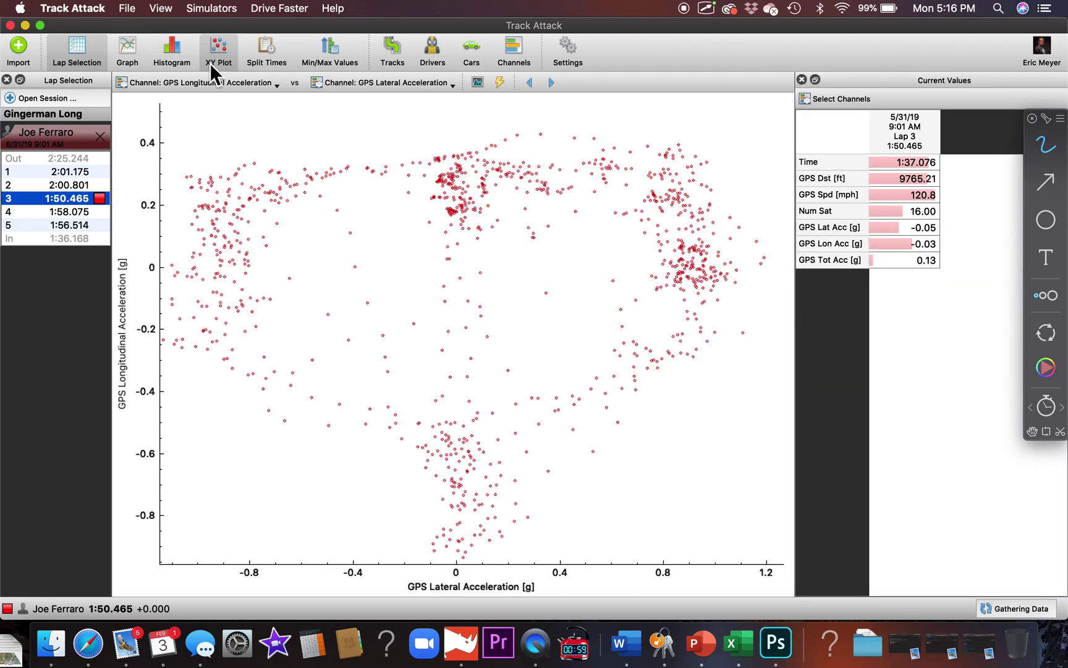
{"action": "mouse_move", "coordinate": [191, 158]}
{"action": "left_mouse_down"}
{"action": "mouse_move", "coordinate": [191, 218]}
{"action": "mouse_move", "coordinate": [186, 148]}
{"action": "mouse_move", "coordinate": [167, 501]}
{"action": "mouse_move", "coordinate": [177, 592]}
{"action": "mouse_move", "coordinate": [167, 550]}
{"action": "mouse_move", "coordinate": [171, 565]}
{"action": "left_mouse_up"}
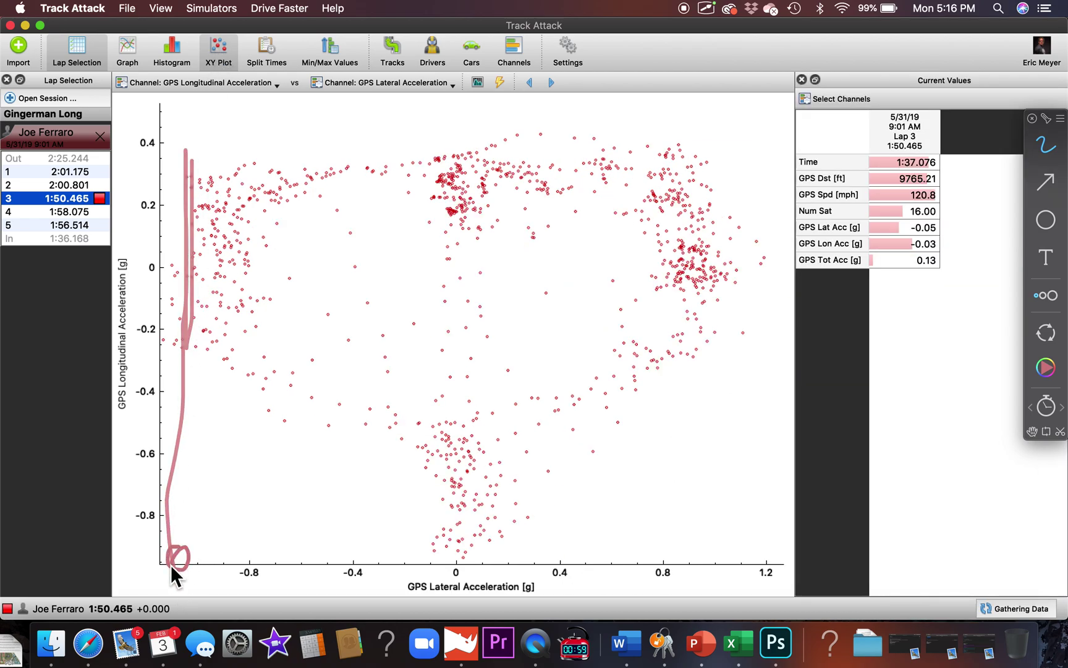
{"action": "left_click_drag", "start_coordinate": [747, 217], "coordinate": [756, 562]}
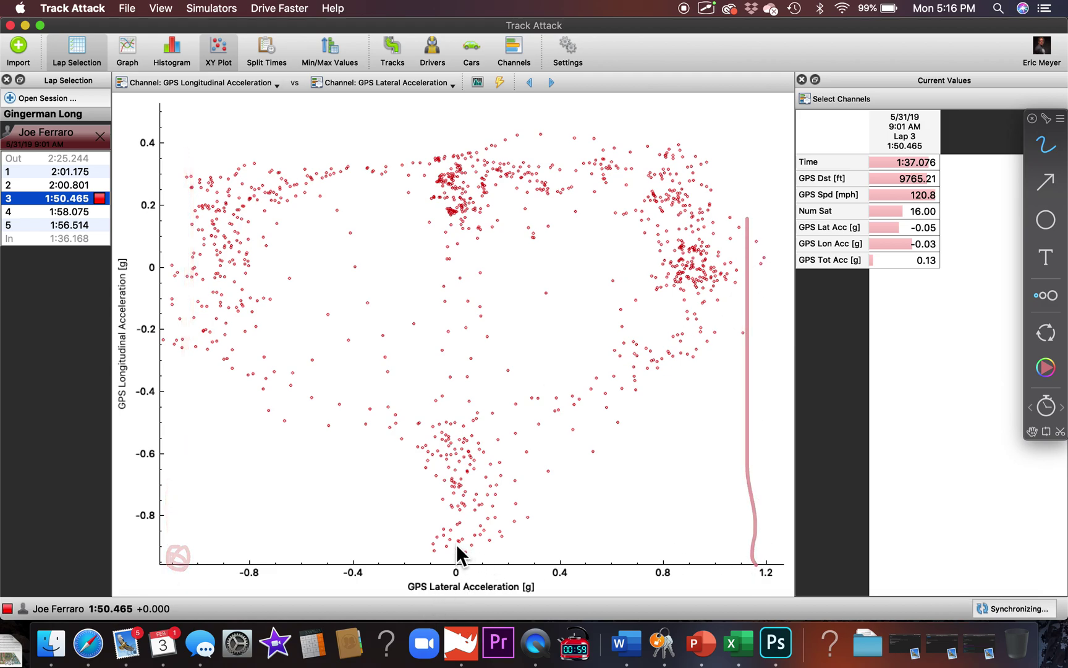
{"action": "left_click", "coordinate": [706, 9]}
{"action": "left_click", "coordinate": [717, 23]}
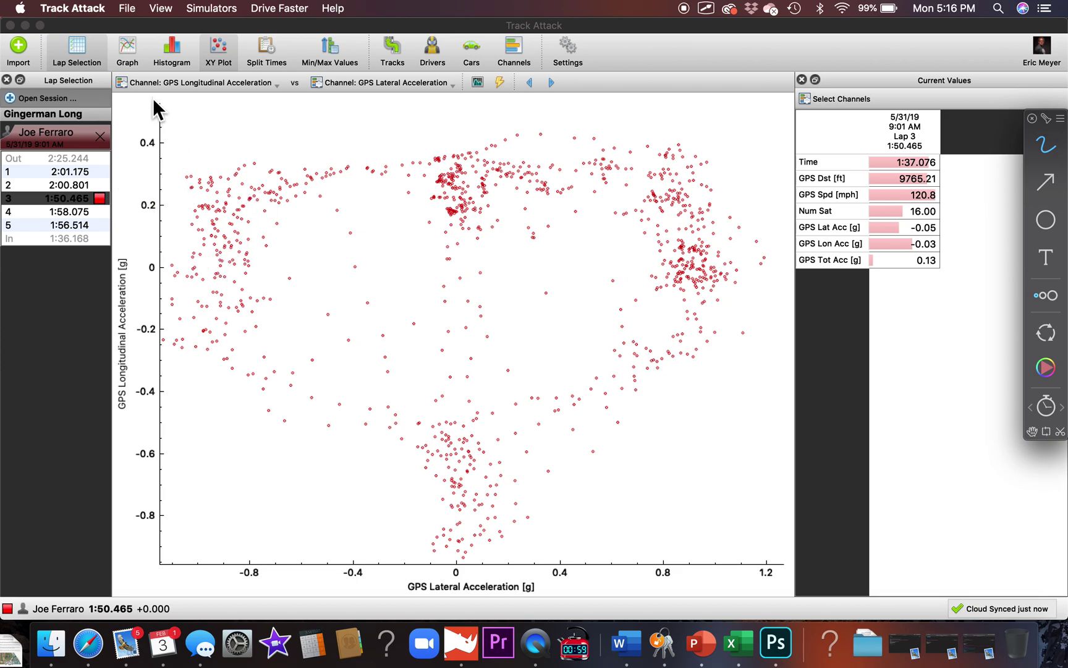
Return to the graph view and draw an S over lateral acceleration and a 3 over longitudinal acceleration around 2,500 to 4,500 ft
{"action": "left_click", "coordinate": [127, 57]}
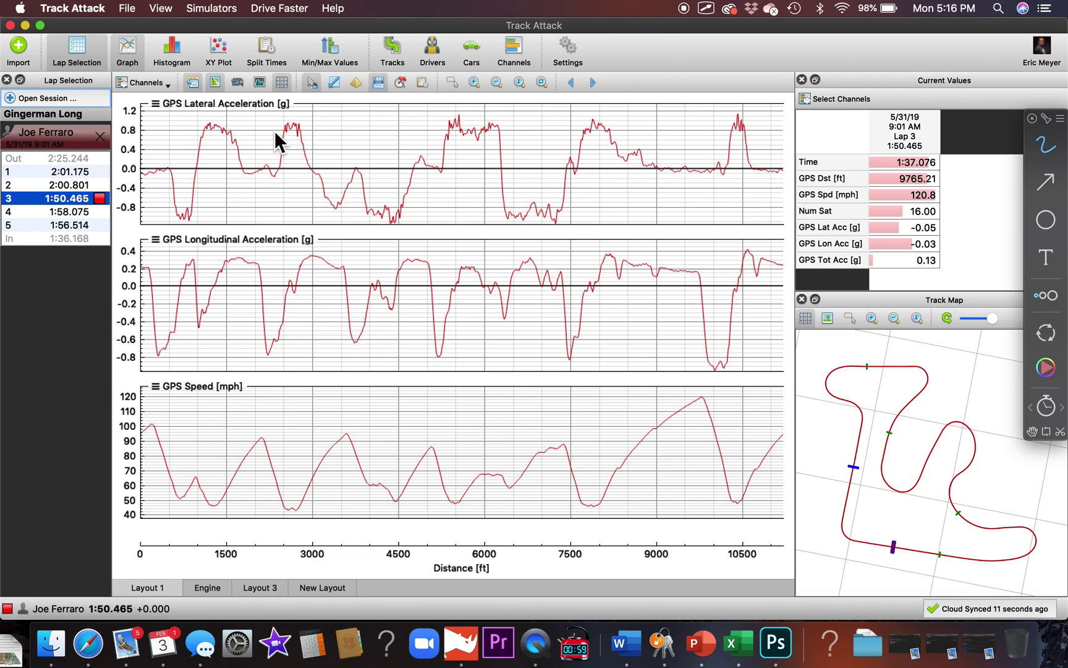
{"action": "mouse_move", "coordinate": [396, 118]}
{"action": "left_mouse_down"}
{"action": "mouse_move", "coordinate": [315, 116]}
{"action": "mouse_move", "coordinate": [380, 193]}
{"action": "mouse_move", "coordinate": [279, 190]}
{"action": "left_mouse_up"}
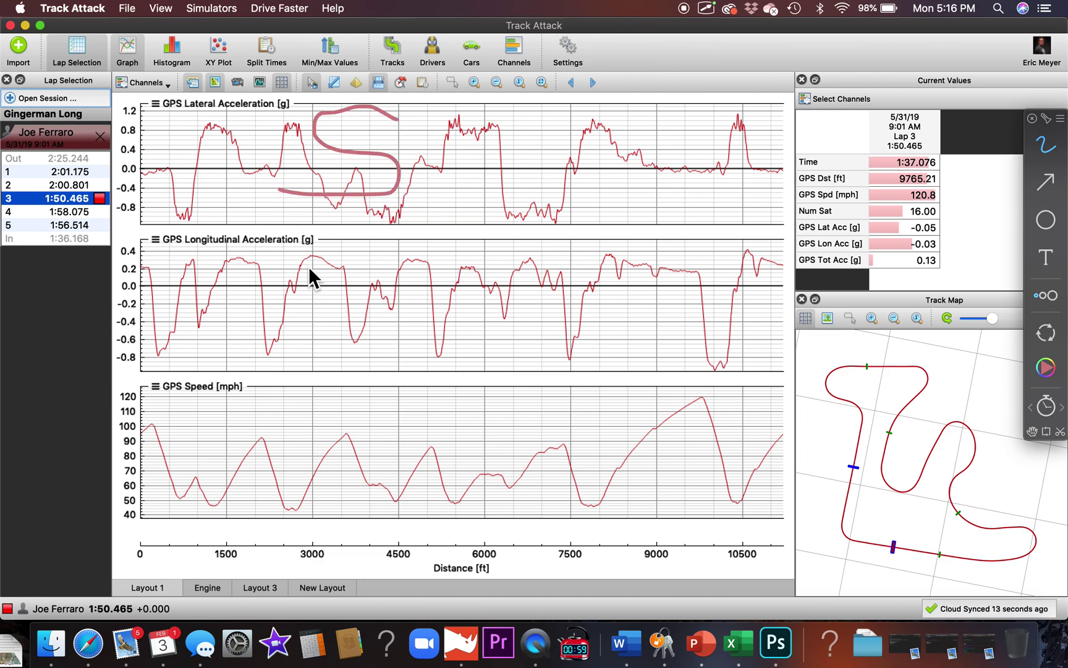
{"action": "left_click_drag", "start_coordinate": [331, 255], "coordinate": [329, 362]}
{"action": "mouse_move", "coordinate": [327, 252]}
{"action": "left_mouse_down"}
{"action": "mouse_move", "coordinate": [369, 274]}
{"action": "mouse_move", "coordinate": [364, 299]}
{"action": "left_mouse_up"}
Circle the longitudinal acceleration stretches around 5,000 to 7,500 ft and 7,000 to 10,500 ft, loop both acceleration graphs, and hide the annotation tool
{"action": "mouse_move", "coordinate": [475, 290]}
{"action": "left_mouse_down"}
{"action": "mouse_move", "coordinate": [418, 329]}
{"action": "mouse_move", "coordinate": [464, 300]}
{"action": "left_mouse_up"}
{"action": "mouse_move", "coordinate": [629, 272]}
{"action": "left_mouse_down"}
{"action": "mouse_move", "coordinate": [566, 237]}
{"action": "mouse_move", "coordinate": [625, 271]}
{"action": "left_mouse_up"}
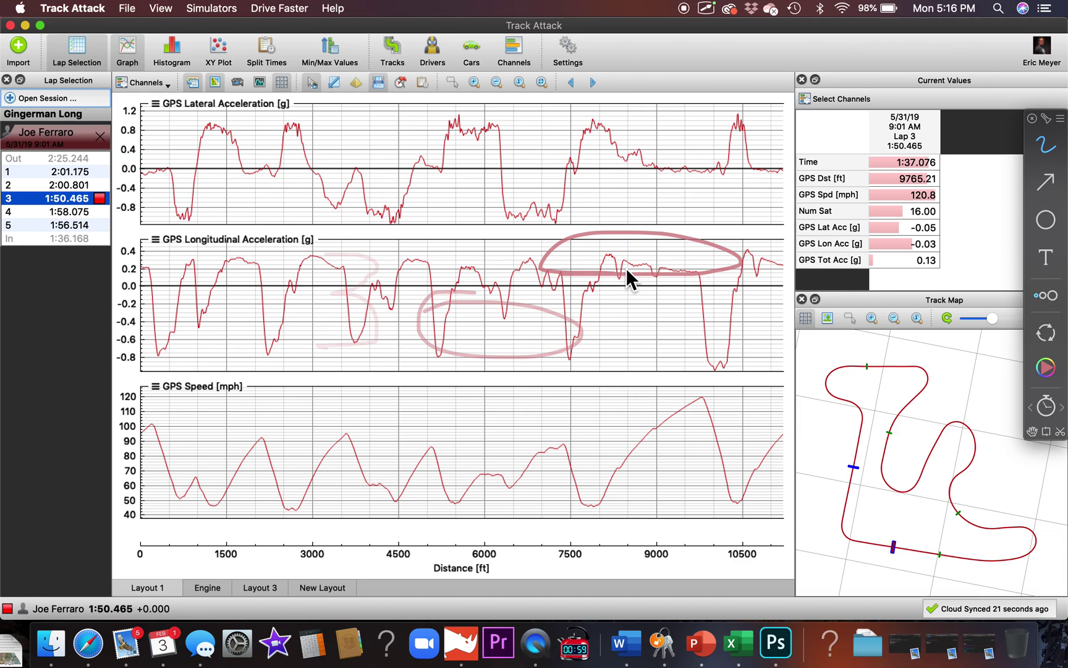
{"action": "mouse_move", "coordinate": [643, 115]}
{"action": "left_mouse_down"}
{"action": "mouse_move", "coordinate": [421, 359]}
{"action": "mouse_move", "coordinate": [584, 67]}
{"action": "mouse_move", "coordinate": [469, 235]}
{"action": "left_mouse_up"}
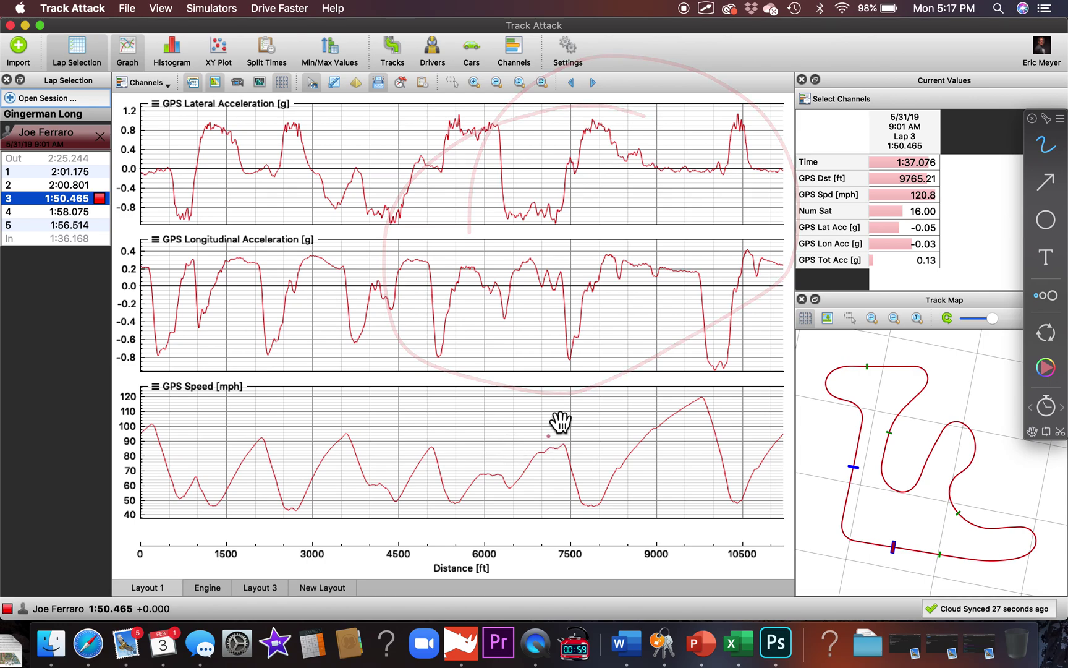
{"action": "left_click", "coordinate": [729, 8]}
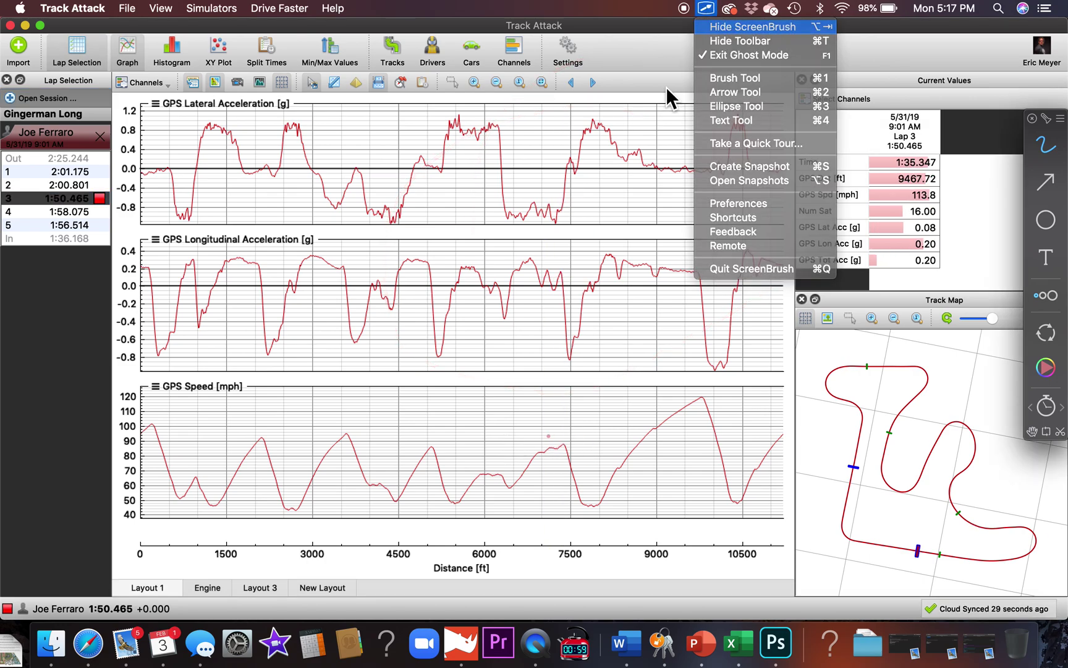
{"action": "left_click", "coordinate": [716, 24]}
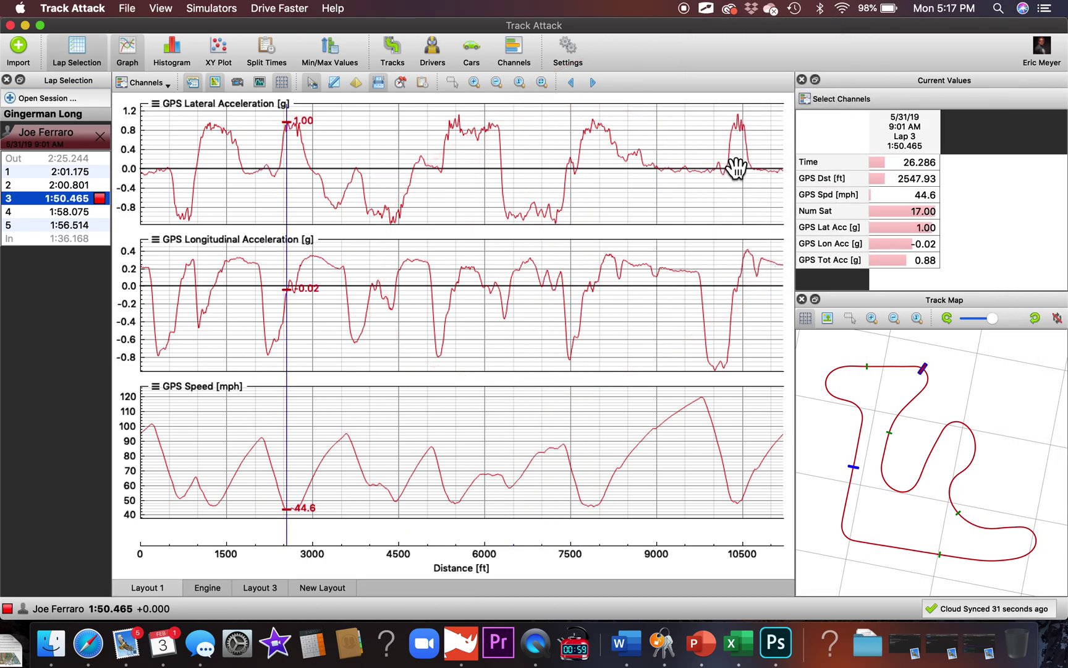
Show the annotation tool again, circle the first half of the speed graph, and trace the speed climb toward 9,765 ft
{"action": "left_click", "coordinate": [710, 8]}
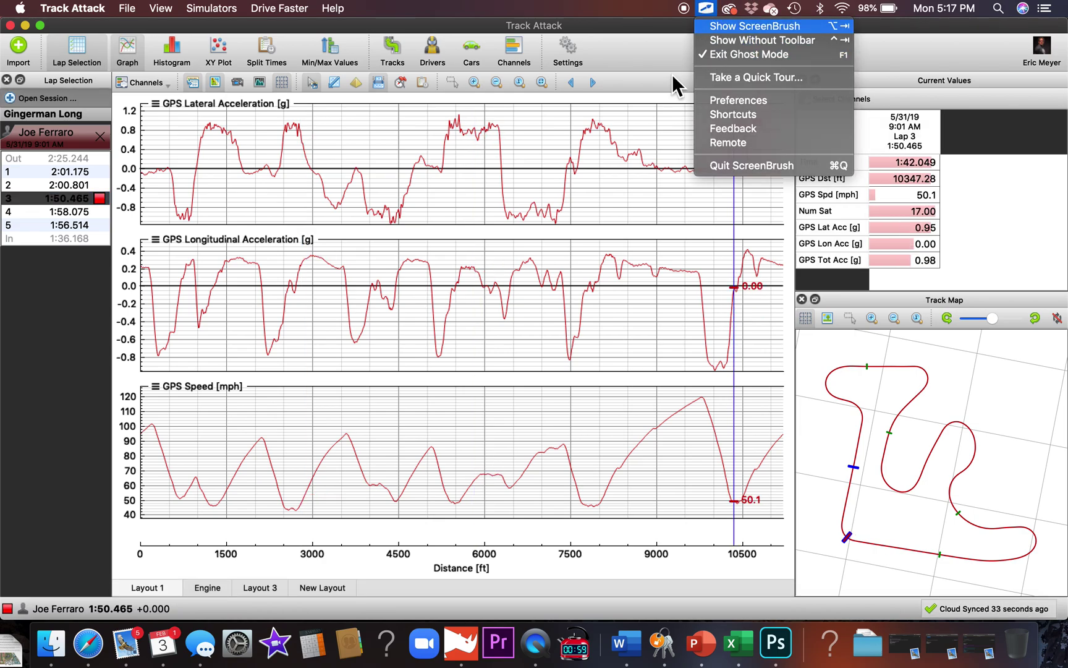
{"action": "left_click", "coordinate": [726, 23]}
{"action": "mouse_move", "coordinate": [362, 391]}
{"action": "left_mouse_down"}
{"action": "mouse_move", "coordinate": [234, 505]}
{"action": "mouse_move", "coordinate": [334, 422]}
{"action": "mouse_move", "coordinate": [182, 405]}
{"action": "left_mouse_up"}
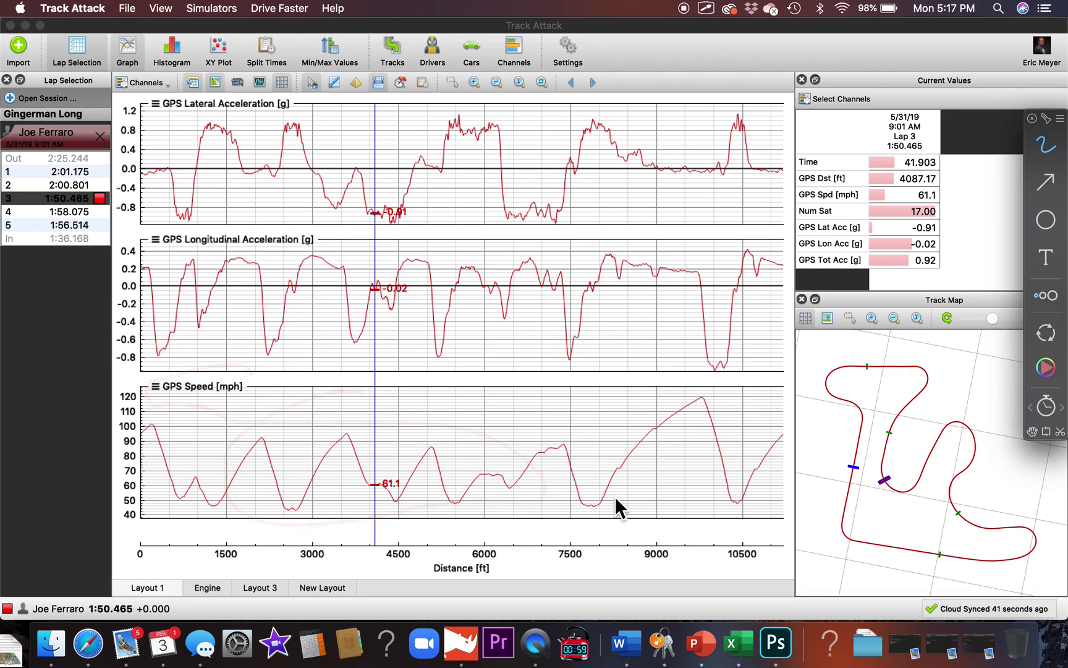
{"action": "left_click_drag", "start_coordinate": [617, 486], "coordinate": [699, 409]}
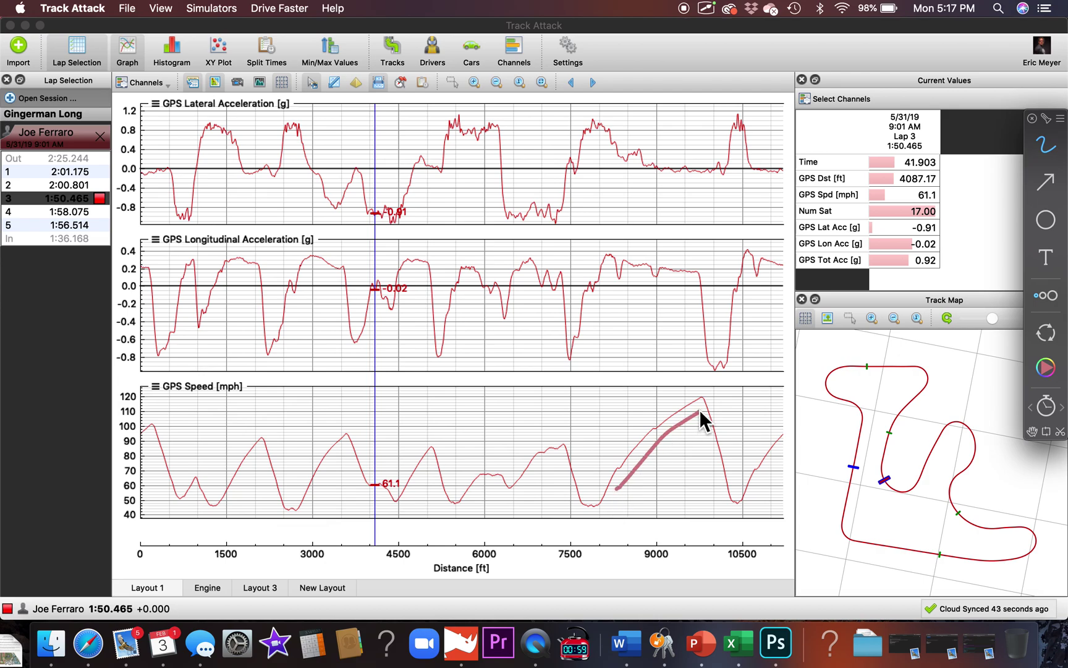
Set the graph's reference marker at about 5,665 ft and move the cursor to the speed plateau near 4,150 ft
{"action": "left_click", "coordinate": [954, 445]}
{"action": "left_click", "coordinate": [465, 442]}
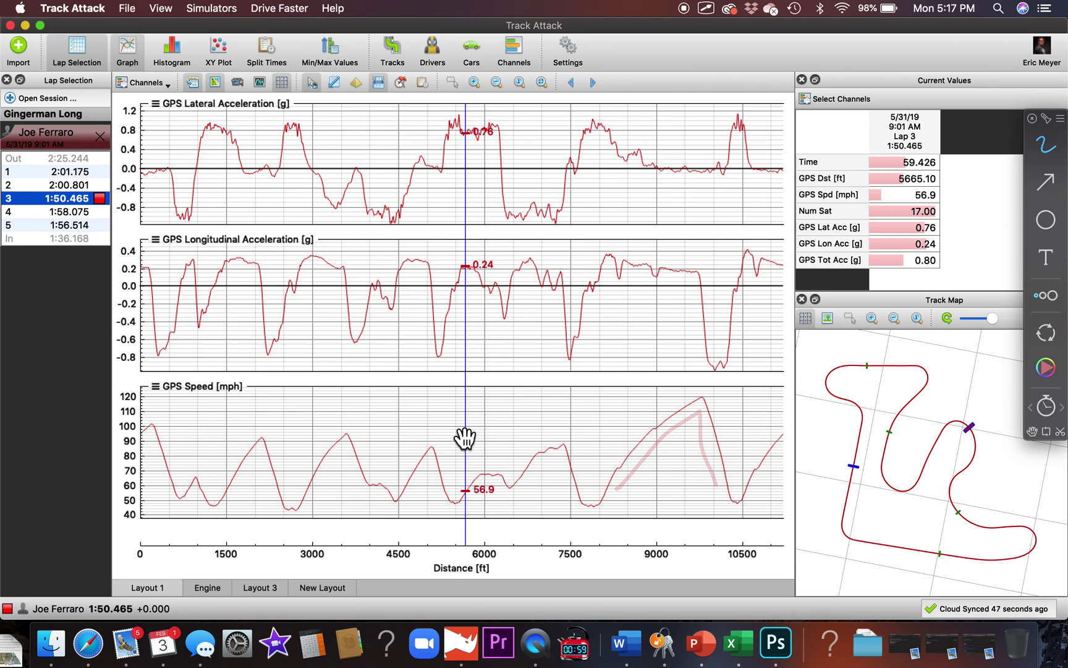
{"action": "left_click", "coordinate": [470, 421]}
{"action": "mouse_move", "coordinate": [495, 414]}
{"action": "left_mouse_down"}
{"action": "mouse_move", "coordinate": [517, 416]}
{"action": "mouse_move", "coordinate": [377, 436]}
{"action": "left_mouse_up"}
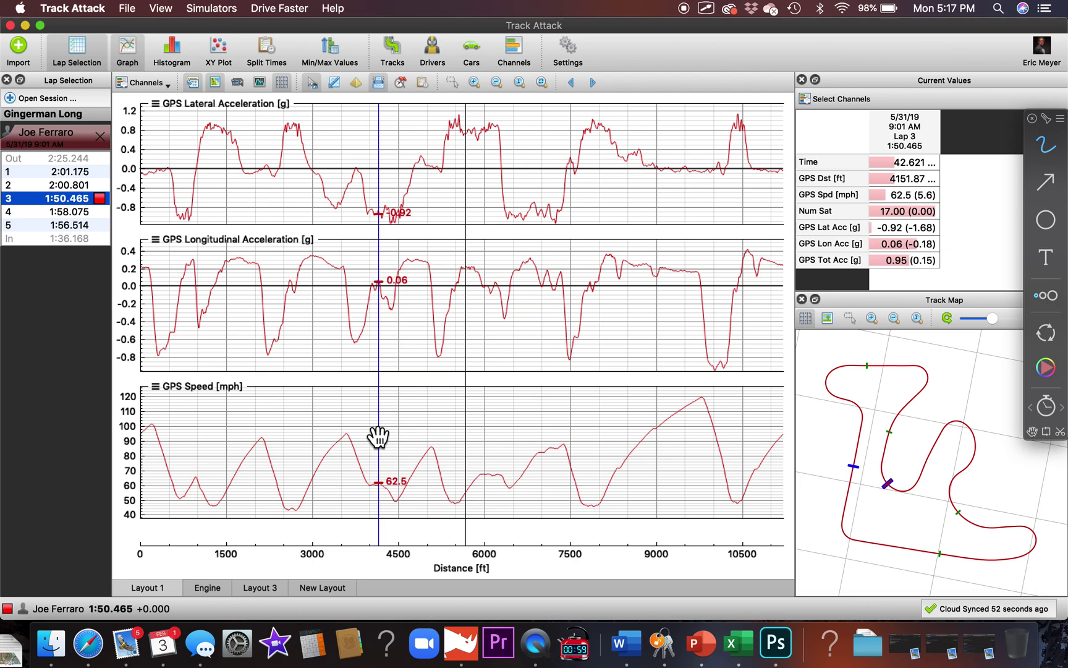
Circle the speed dip between about 3,200 and 5,200 ft and mark the corresponding corner on the track map
{"action": "left_click_drag", "start_coordinate": [367, 526], "coordinate": [396, 440]}
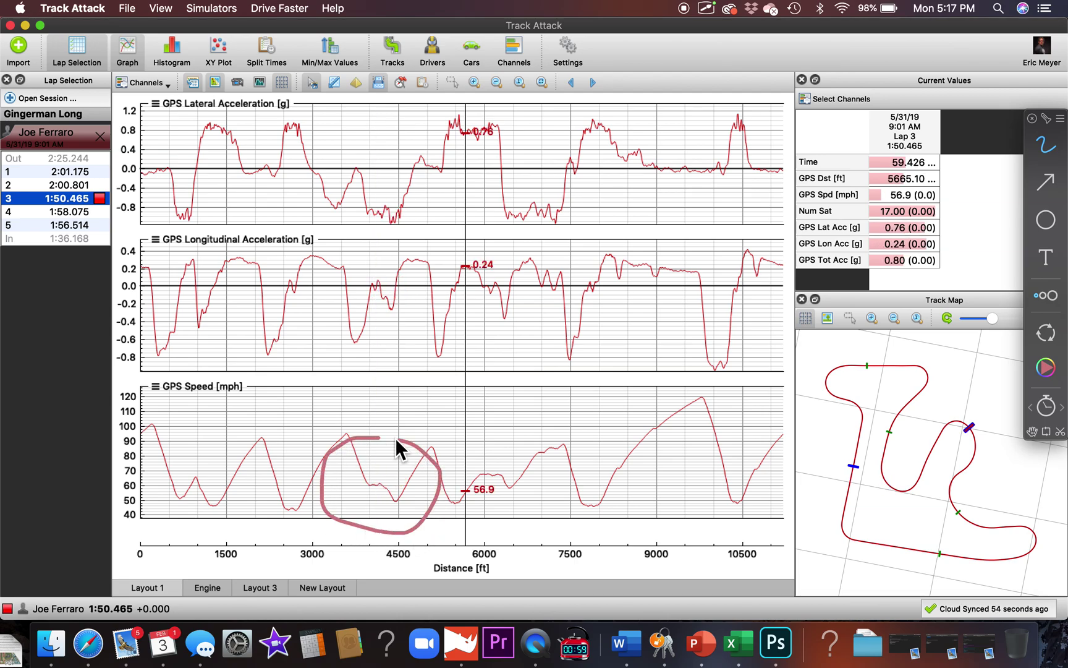
{"action": "left_click_drag", "start_coordinate": [350, 534], "coordinate": [419, 487]}
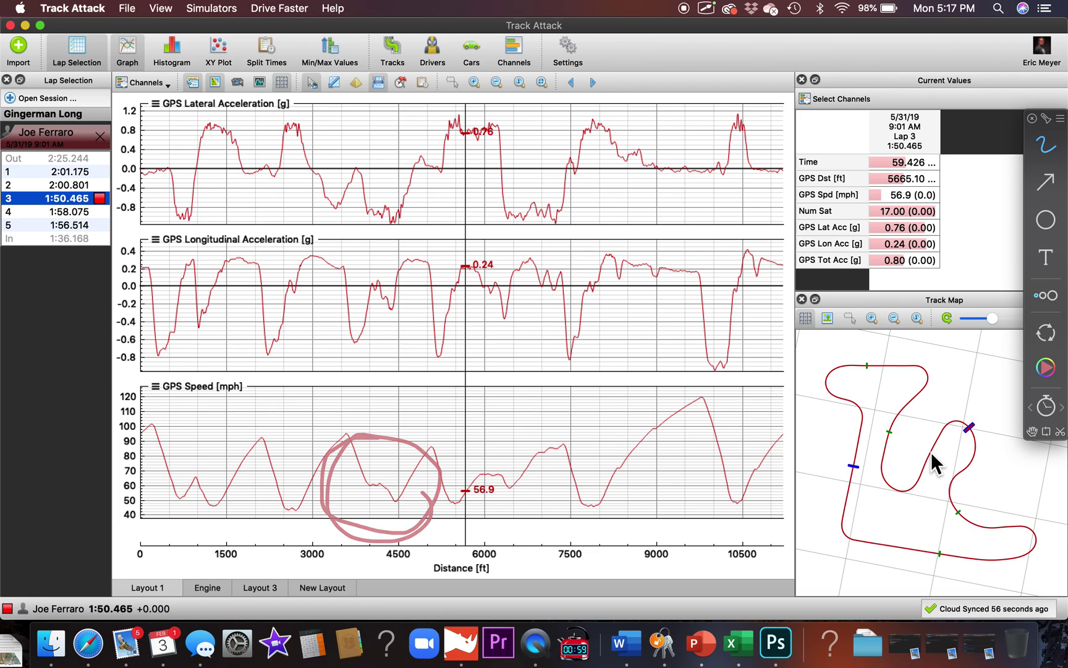
{"action": "mouse_move", "coordinate": [920, 450]}
{"action": "left_mouse_down"}
{"action": "mouse_move", "coordinate": [857, 474]}
{"action": "mouse_move", "coordinate": [954, 508]}
{"action": "mouse_move", "coordinate": [864, 476]}
{"action": "left_mouse_up"}
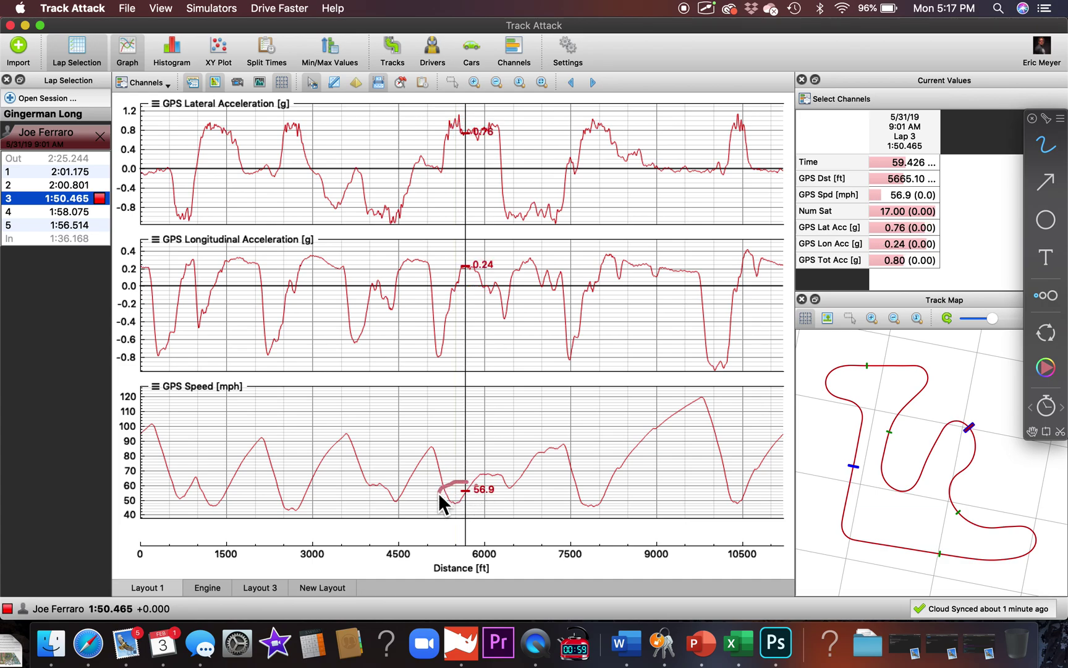
Circle the marked 5,665 ft corner and the bend near 6,855 ft on the track map, and trace the speed near 4,500 ft
{"action": "mouse_move", "coordinate": [970, 429]}
{"action": "left_mouse_down"}
{"action": "mouse_move", "coordinate": [960, 419]}
{"action": "mouse_move", "coordinate": [973, 436]}
{"action": "mouse_move", "coordinate": [979, 425]}
{"action": "left_mouse_up"}
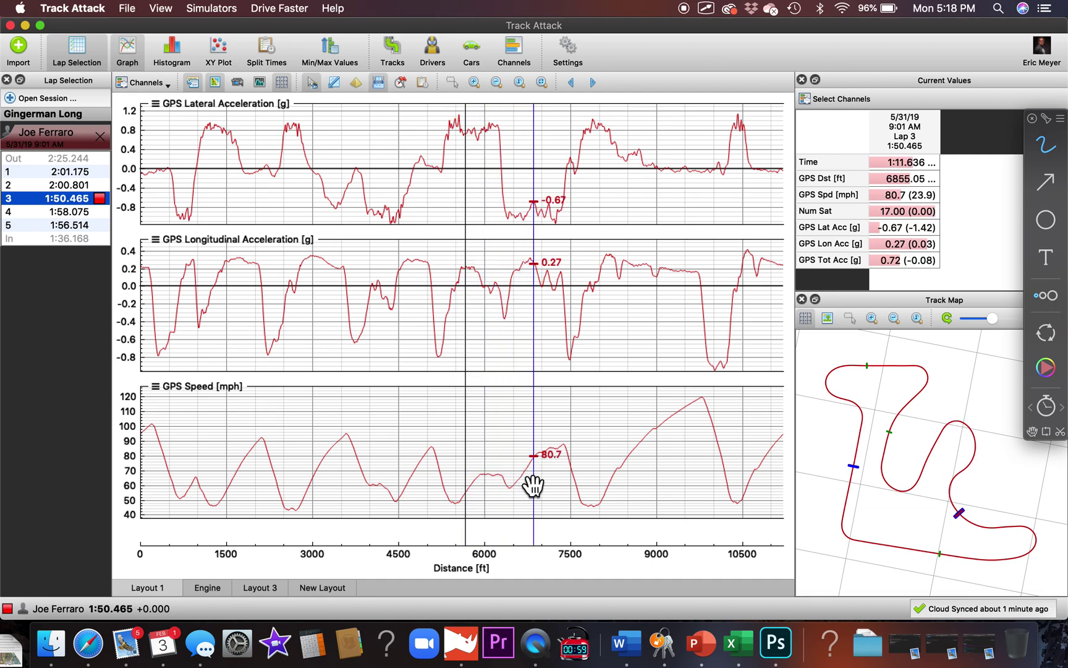
{"action": "mouse_move", "coordinate": [988, 522]}
{"action": "left_mouse_down"}
{"action": "mouse_move", "coordinate": [968, 503]}
{"action": "mouse_move", "coordinate": [951, 534]}
{"action": "mouse_move", "coordinate": [1013, 534]}
{"action": "mouse_move", "coordinate": [964, 512]}
{"action": "left_mouse_up"}
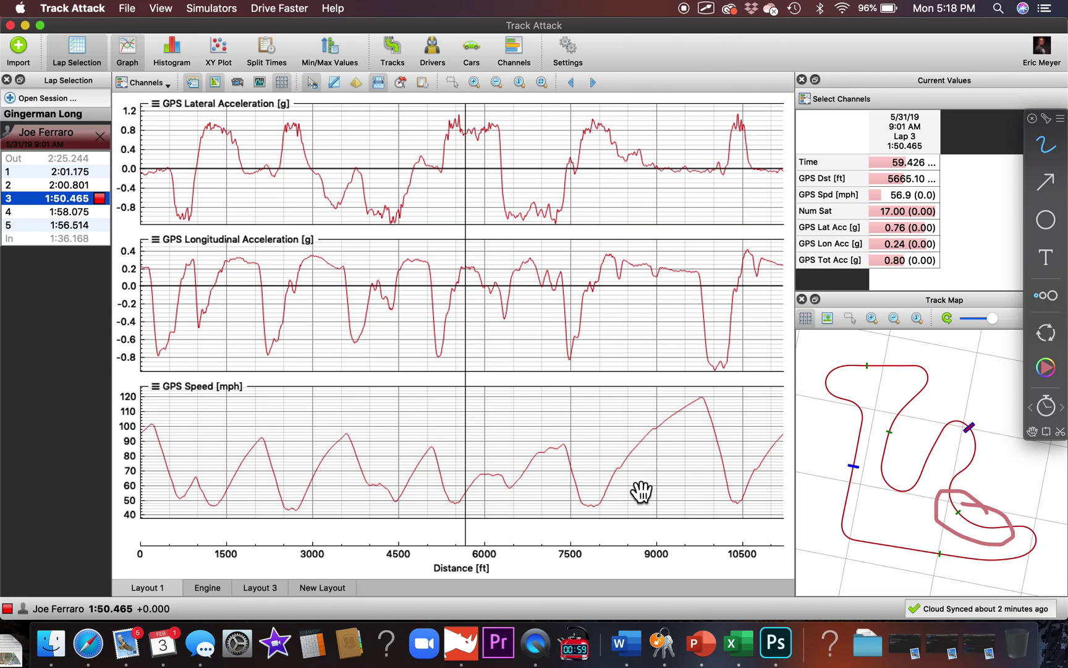
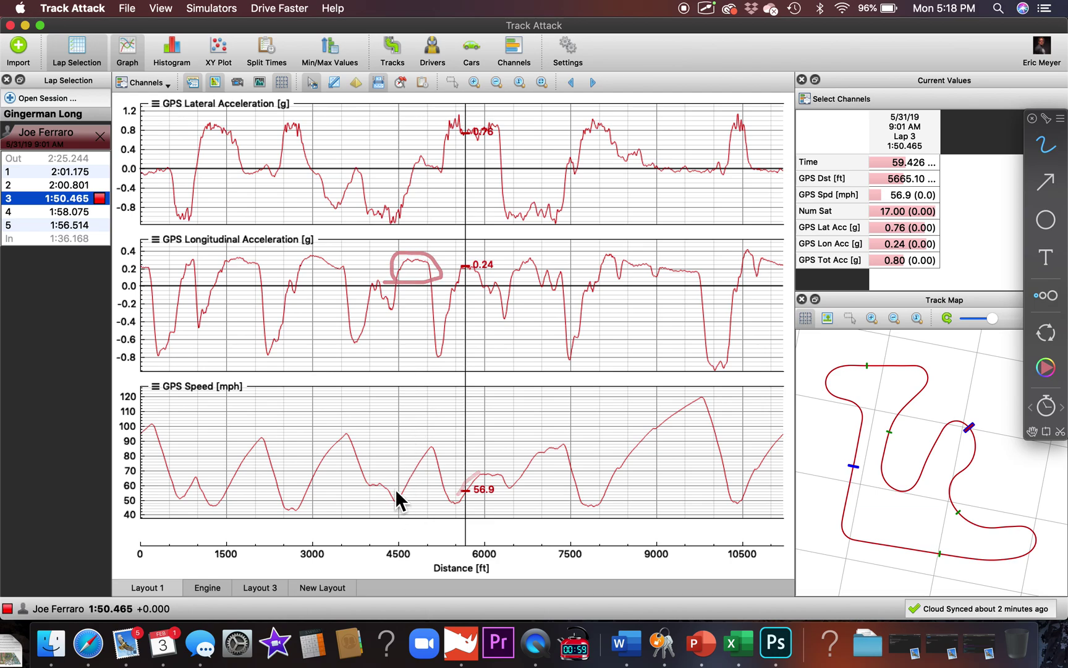
{"action": "left_click_drag", "start_coordinate": [403, 480], "coordinate": [395, 494]}
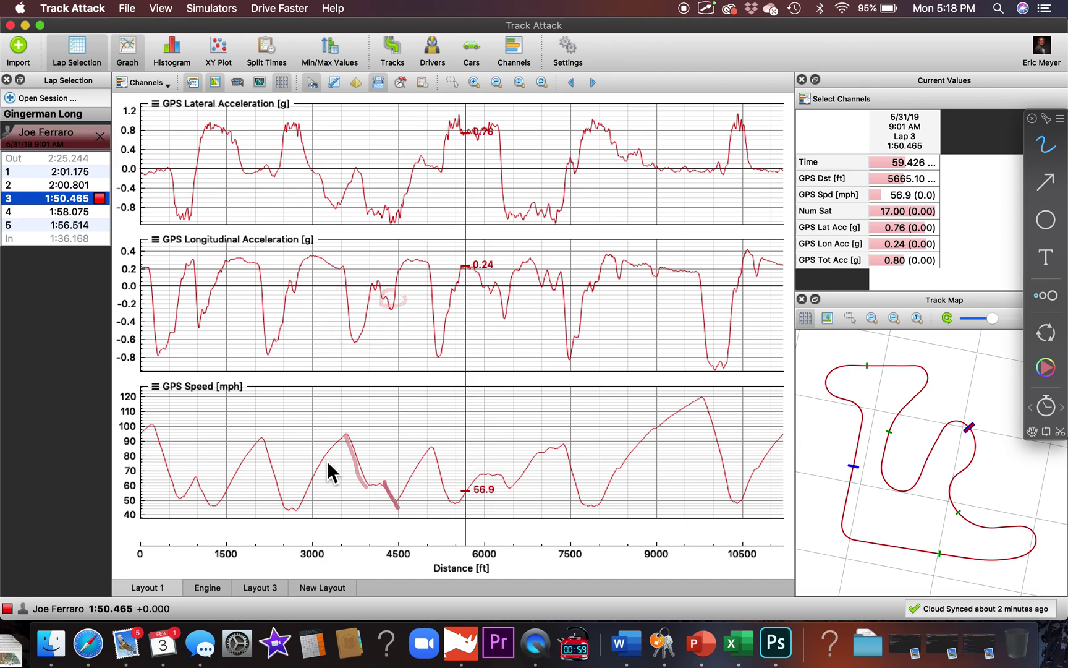
Circle the GPS Speed graph title and mark the longitudinal acceleration rise and plateau between about 3,900 and 5,300 ft
{"action": "mouse_move", "coordinate": [154, 413]}
{"action": "left_mouse_down"}
{"action": "mouse_move", "coordinate": [260, 387]}
{"action": "mouse_move", "coordinate": [198, 418]}
{"action": "left_mouse_up"}
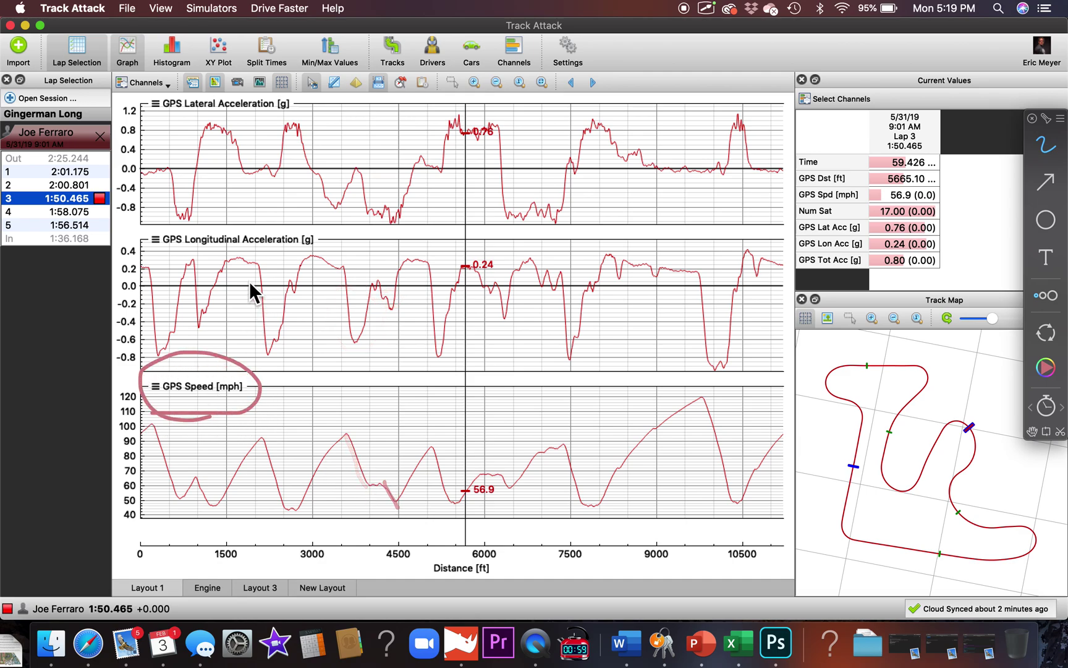
{"action": "mouse_move", "coordinate": [165, 264]}
{"action": "left_mouse_down"}
{"action": "mouse_move", "coordinate": [292, 267]}
{"action": "mouse_move", "coordinate": [130, 236]}
{"action": "mouse_move", "coordinate": [281, 283]}
{"action": "mouse_move", "coordinate": [280, 185]}
{"action": "mouse_move", "coordinate": [217, 124]}
{"action": "mouse_move", "coordinate": [194, 124]}
{"action": "left_mouse_up"}
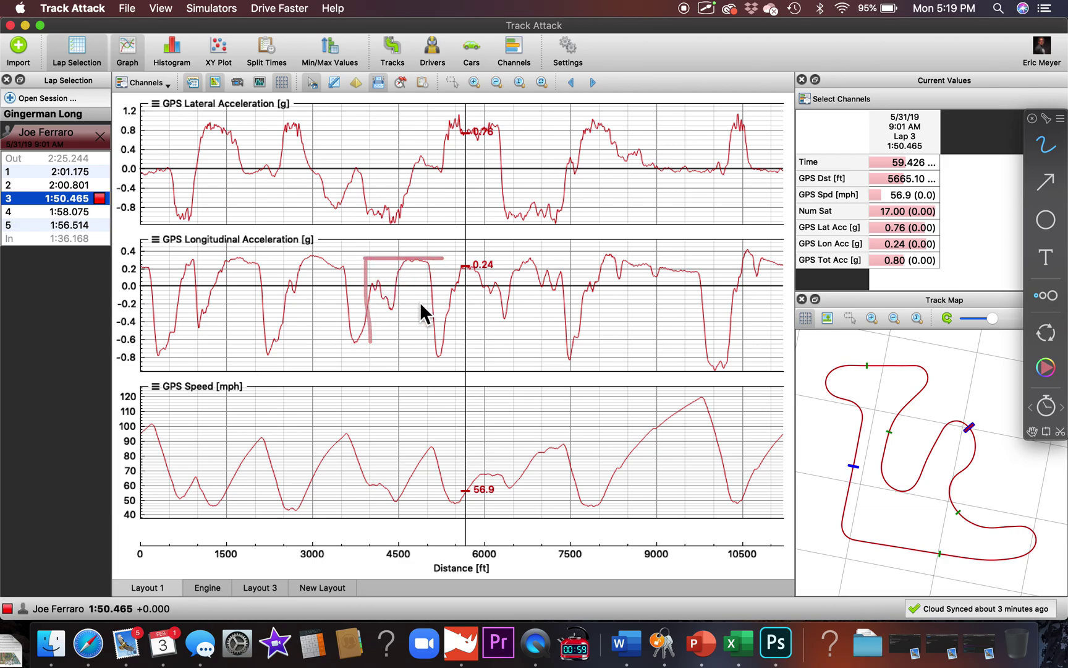
{"action": "key", "text": "Escape"}
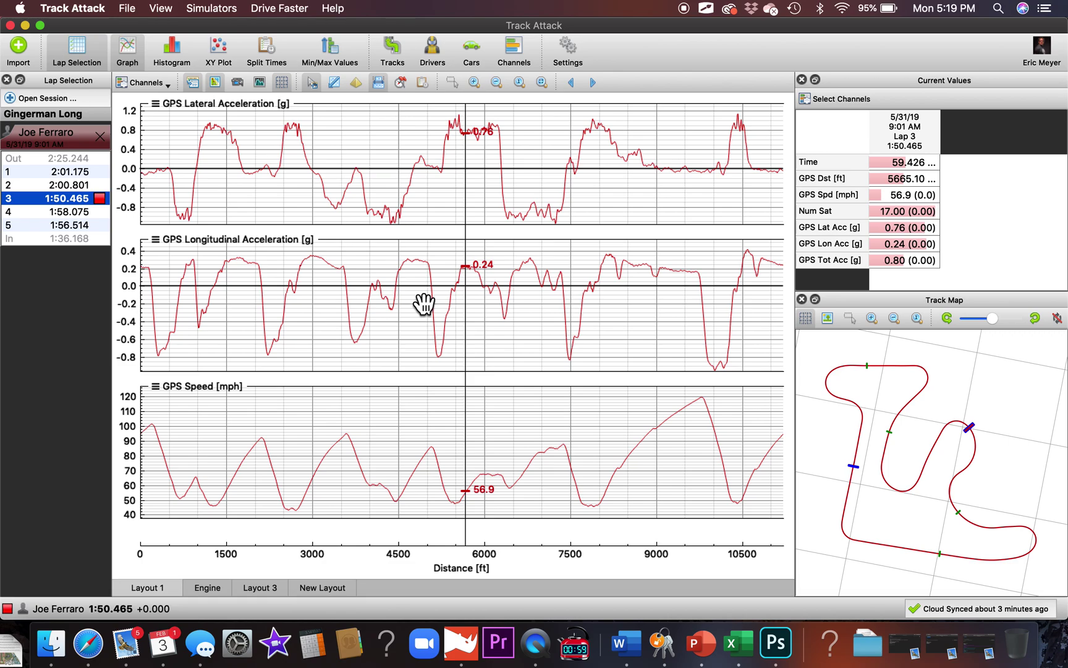
Zoom the graphs to about 5,500–9,800 ft, circle the longitudinal acceleration dip near 9,000 ft and line the plateau near 5,600–6,250 ft
{"action": "scroll", "coordinate": [654, 322], "scroll_direction": "up", "scroll_amount": 3}
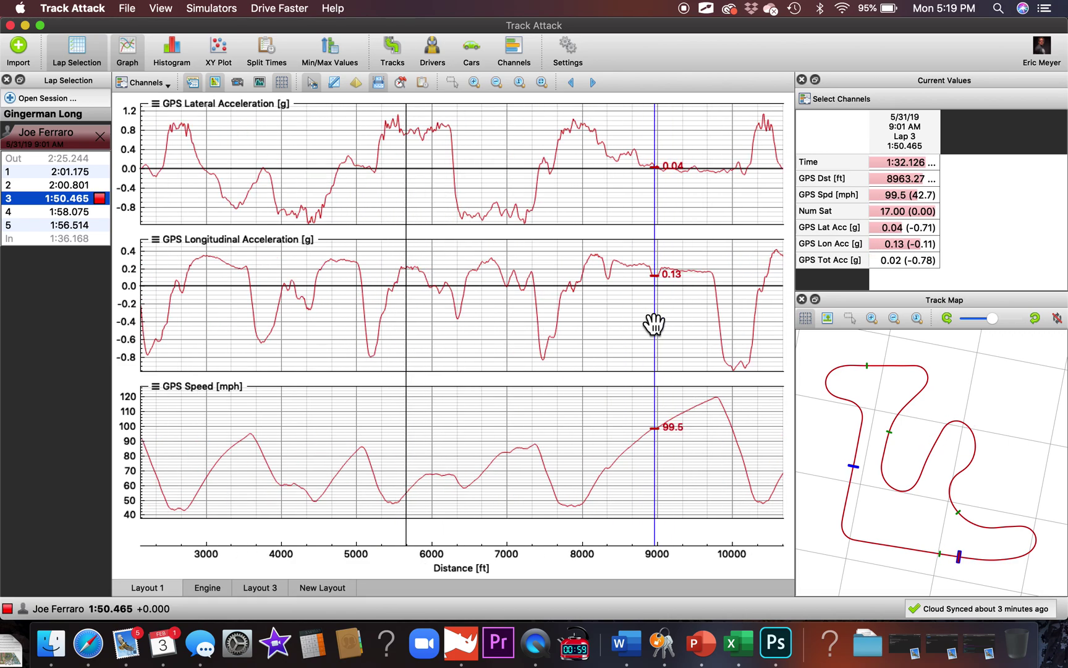
{"action": "scroll", "coordinate": [654, 322], "scroll_direction": "up", "scroll_amount": 2}
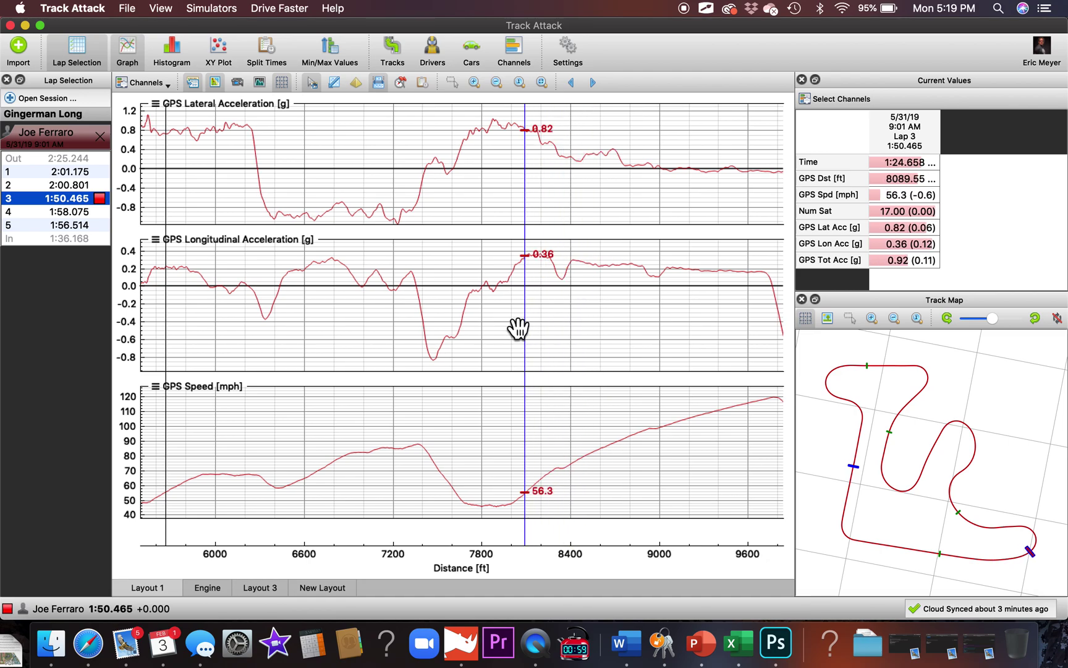
{"action": "left_click", "coordinate": [706, 8]}
{"action": "left_click", "coordinate": [716, 26]}
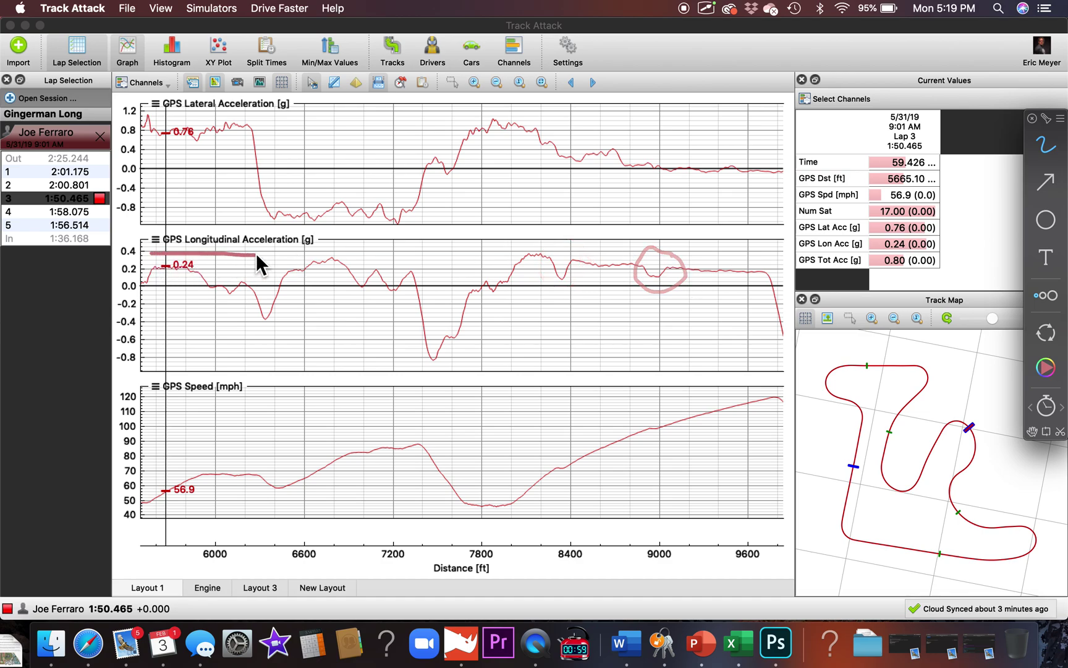
{"action": "key", "text": "Escape"}
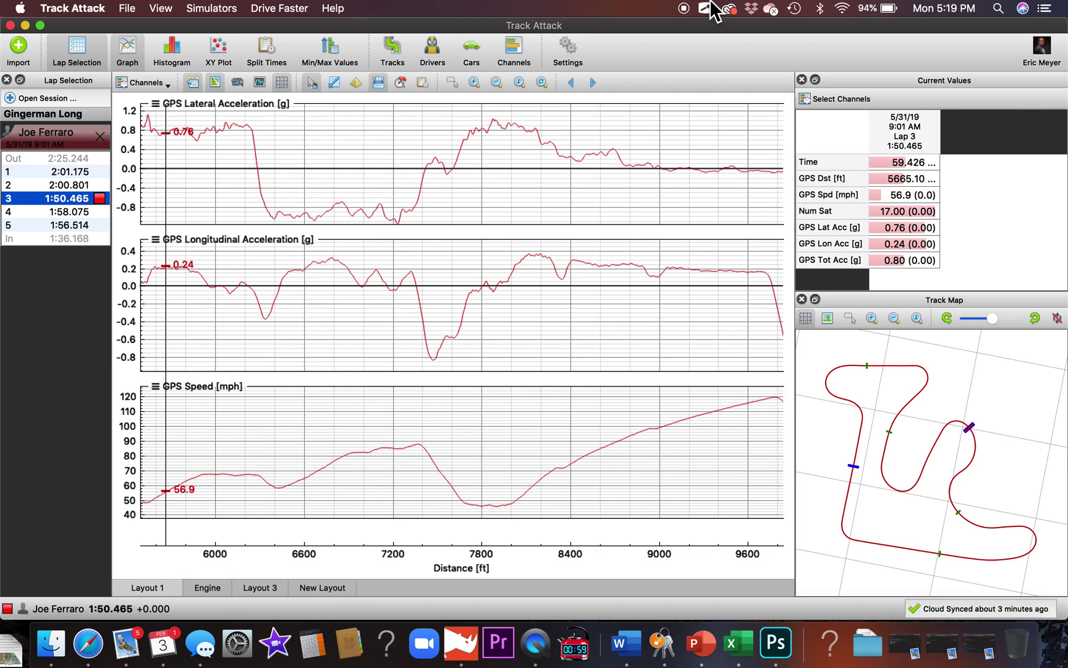
Show the annotation tool again and circle the longitudinal acceleration stretch from about 7,800 to 9,400 ft and the braking dip near 7,500 ft
{"action": "left_click", "coordinate": [730, 9]}
{"action": "left_click", "coordinate": [722, 29]}
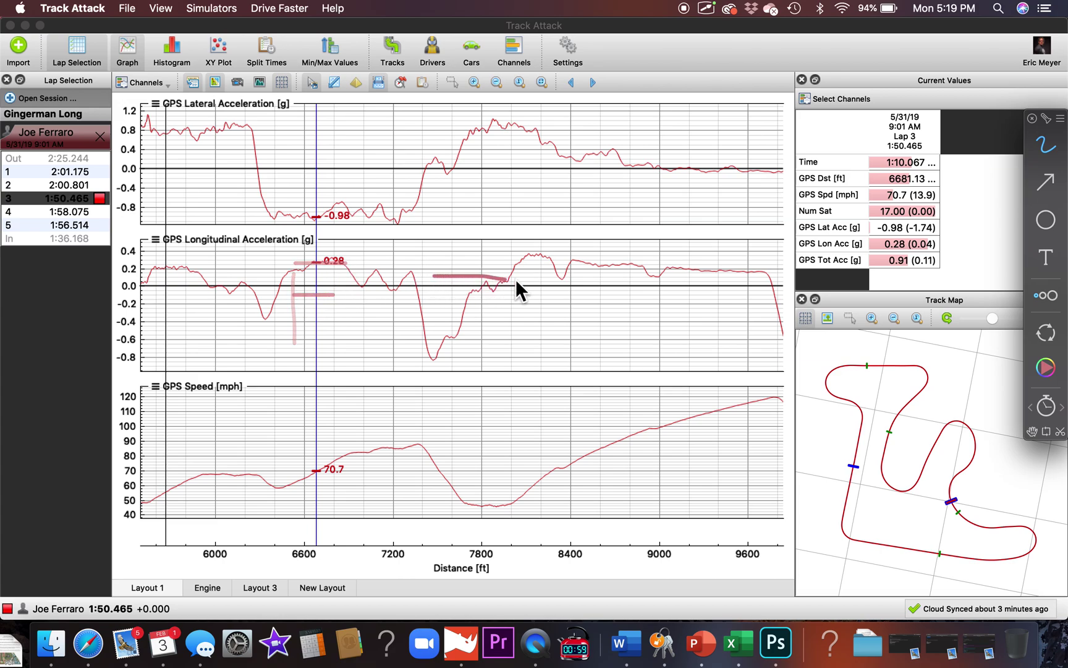
{"action": "mouse_move", "coordinate": [541, 275]}
{"action": "left_mouse_down"}
{"action": "mouse_move", "coordinate": [648, 279]}
{"action": "mouse_move", "coordinate": [519, 235]}
{"action": "mouse_move", "coordinate": [558, 286]}
{"action": "left_mouse_up"}
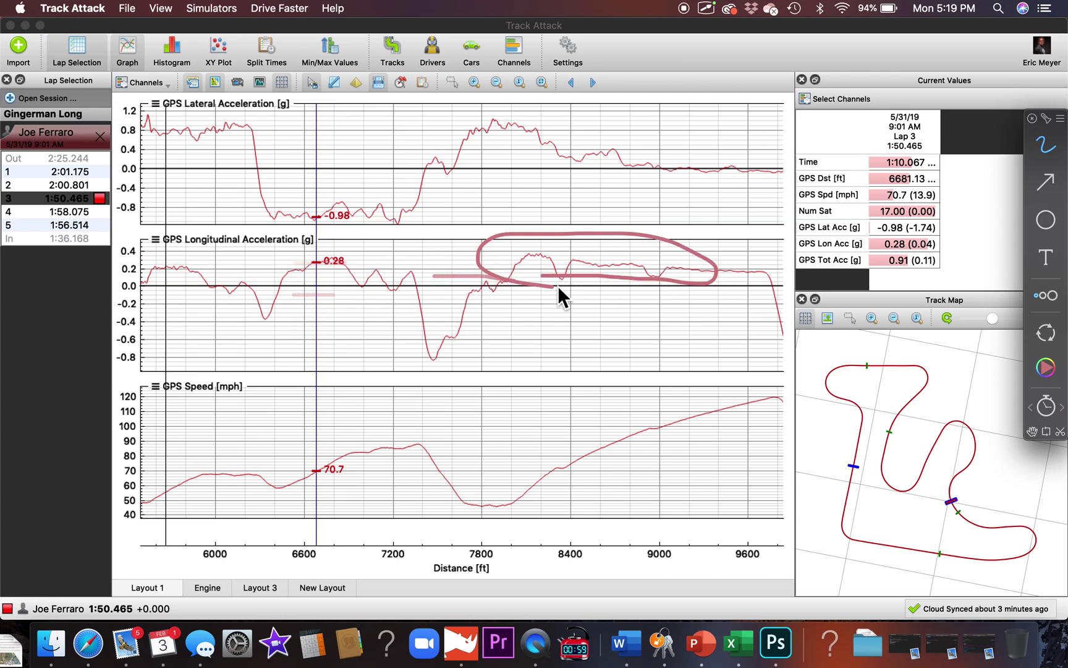
{"action": "left_click_drag", "start_coordinate": [398, 336], "coordinate": [457, 285]}
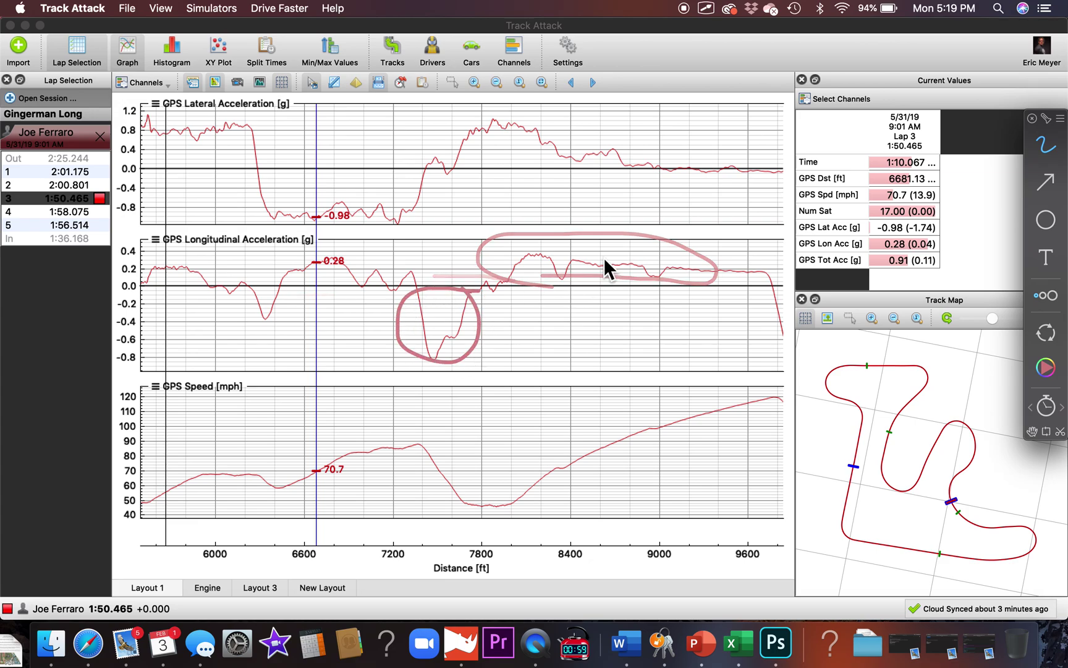
Circle the longitudinal acceleration dips near 8,350 and 9,000 ft and link the 9,000 ft dip to the speed trace below it
{"action": "left_click", "coordinate": [565, 247]}
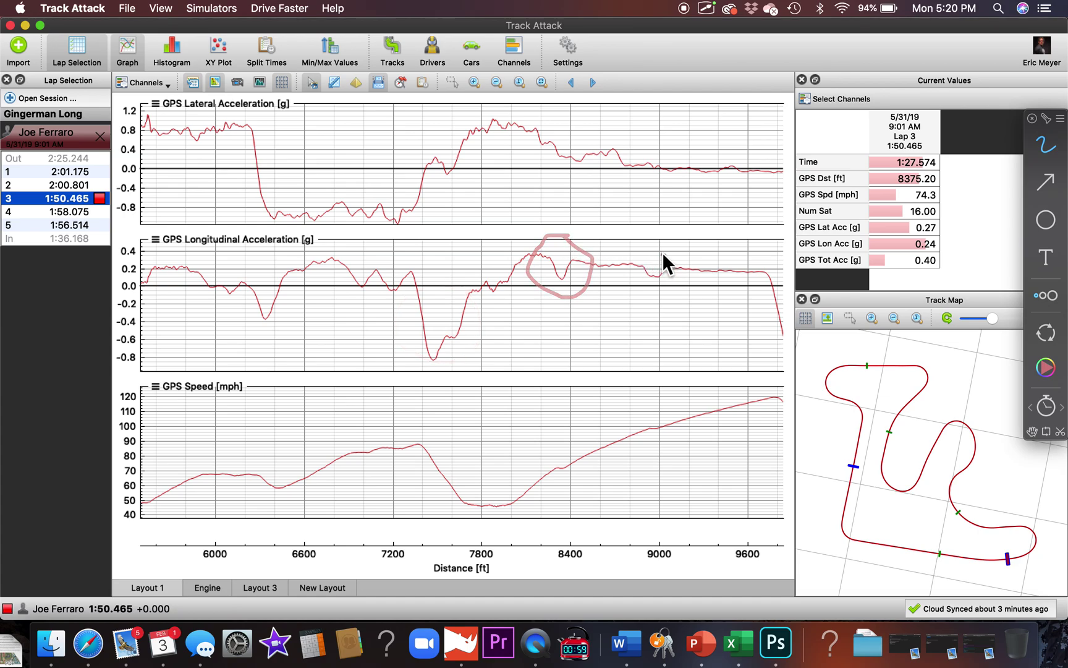
{"action": "mouse_move", "coordinate": [635, 250]}
{"action": "left_mouse_down"}
{"action": "mouse_move", "coordinate": [668, 243]}
{"action": "mouse_move", "coordinate": [627, 290]}
{"action": "mouse_move", "coordinate": [658, 239]}
{"action": "left_mouse_up"}
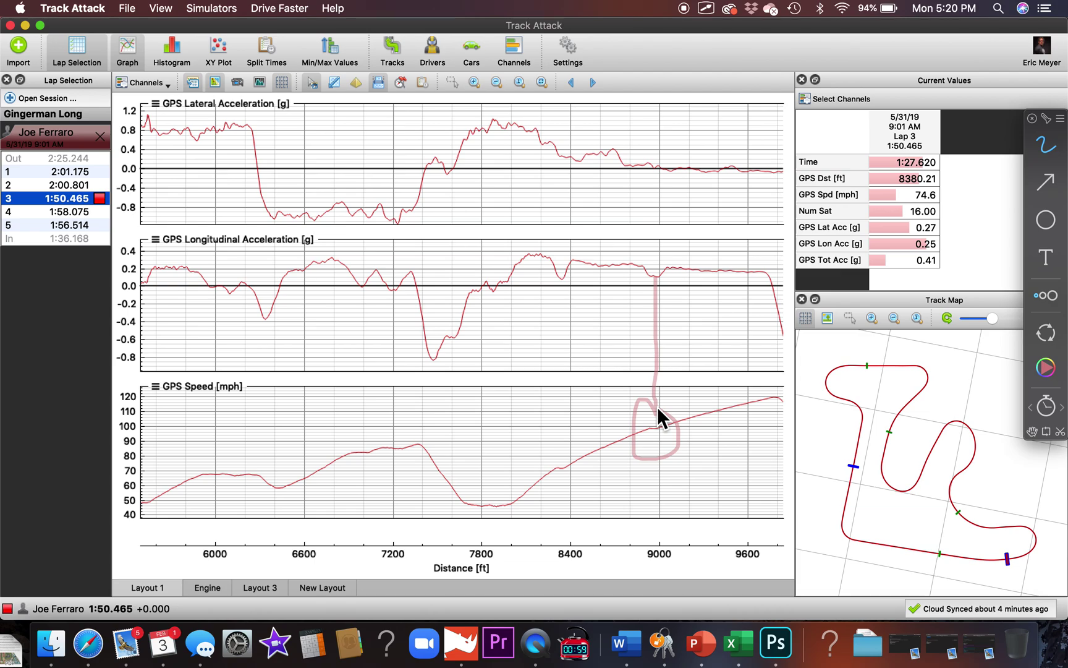
{"action": "key", "text": "ctrl+Tab"}
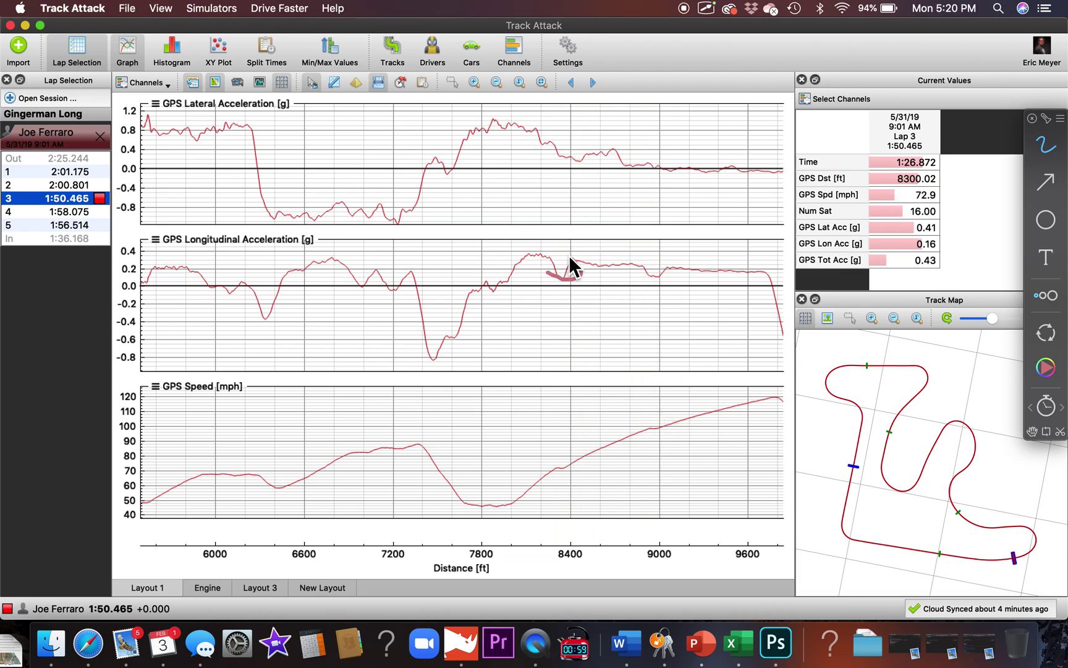
{"action": "left_click_drag", "start_coordinate": [573, 276], "coordinate": [653, 283]}
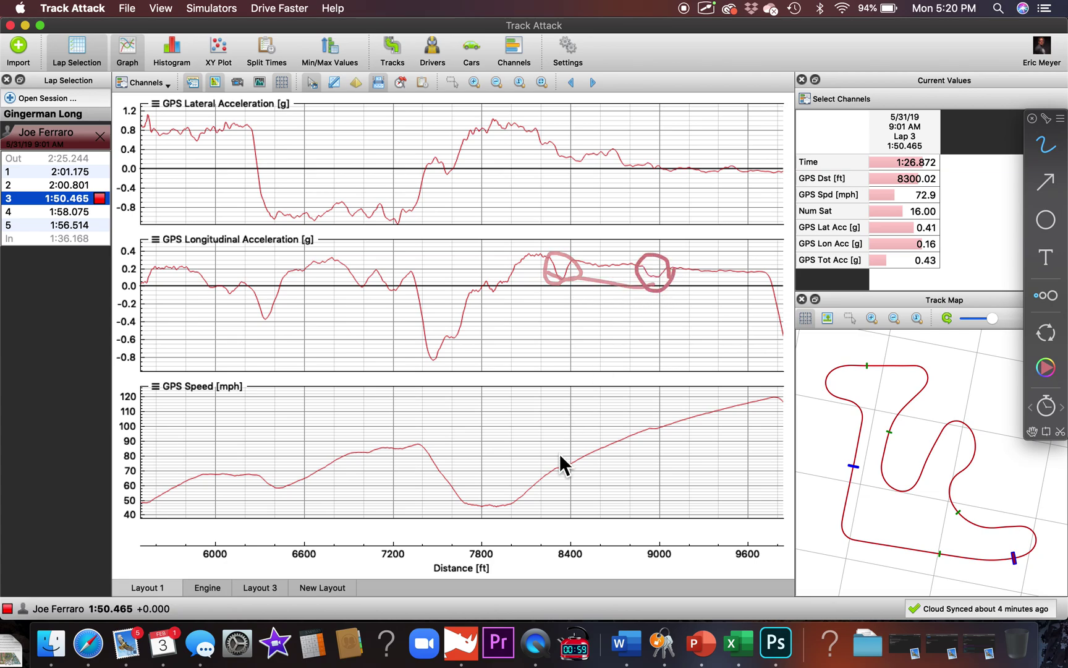
{"action": "key", "text": "alt+Tab"}
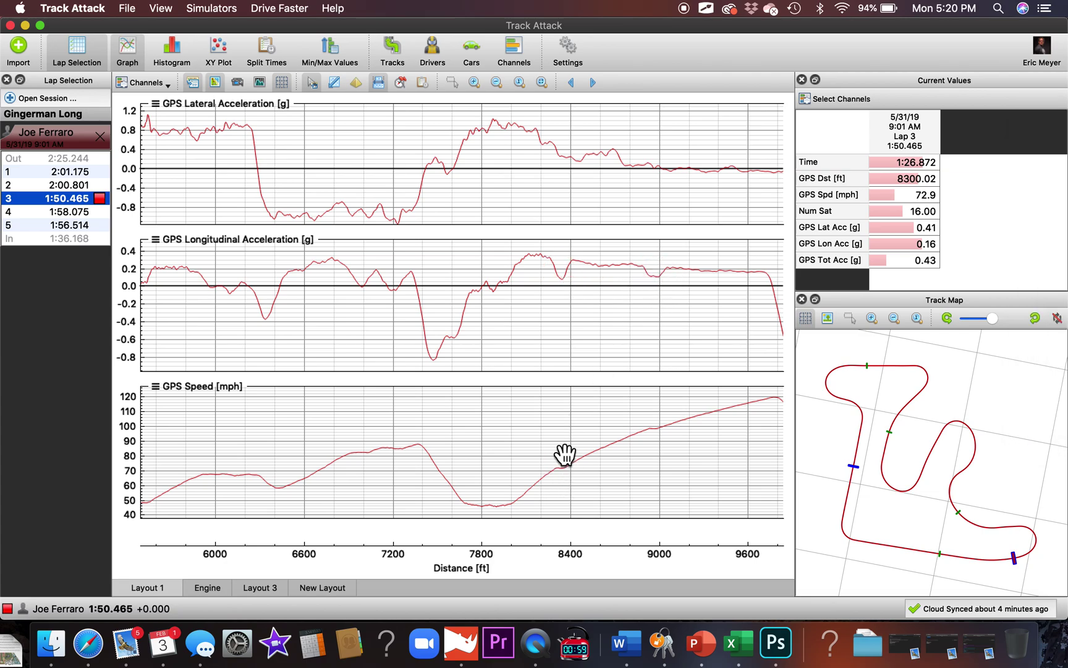
Show ScreenBrush, mark the speed near 8,400 ft, trace the longitudinal acceleration from about 8,000 to 9,400 ft, and circle the braking dip near 7,500 ft
{"action": "left_click", "coordinate": [706, 8]}
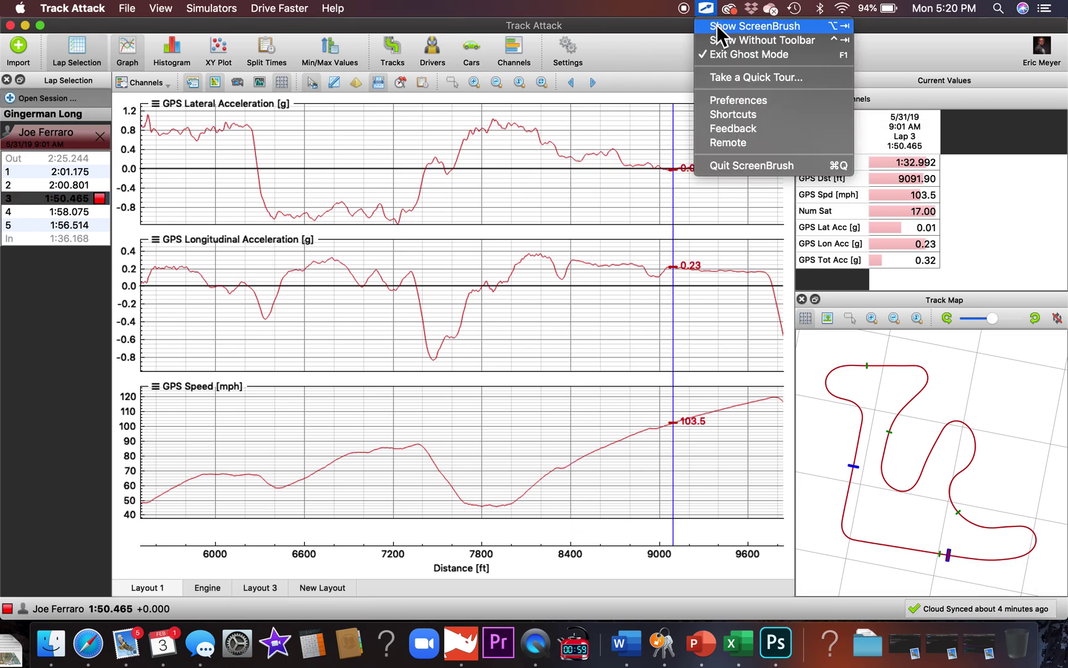
{"action": "left_click", "coordinate": [717, 26]}
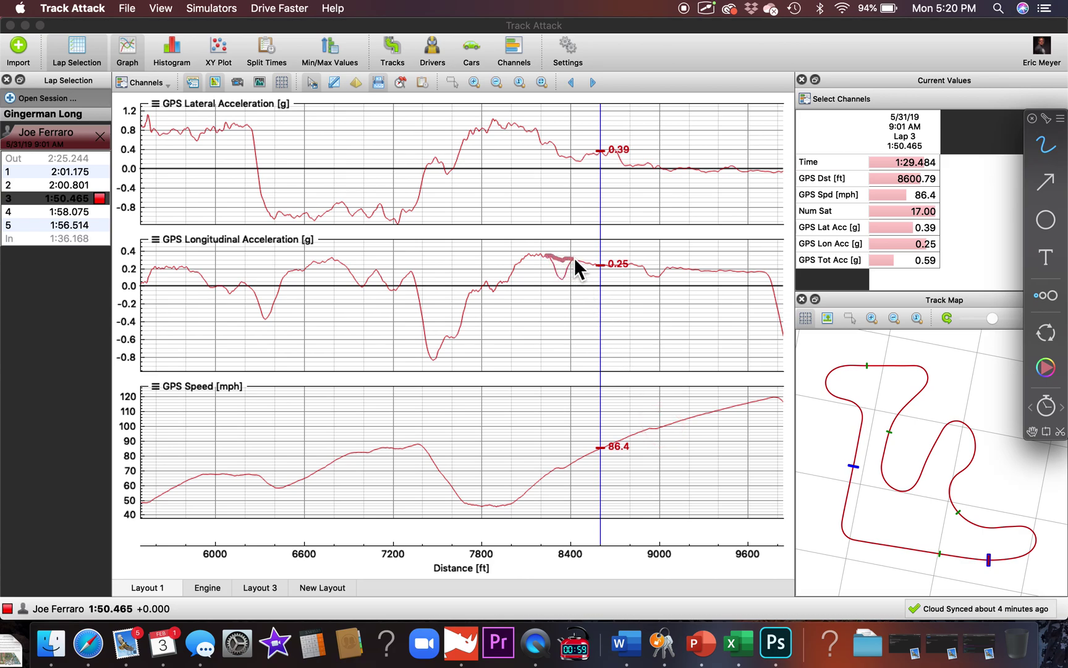
{"action": "left_click_drag", "start_coordinate": [563, 462], "coordinate": [587, 450]}
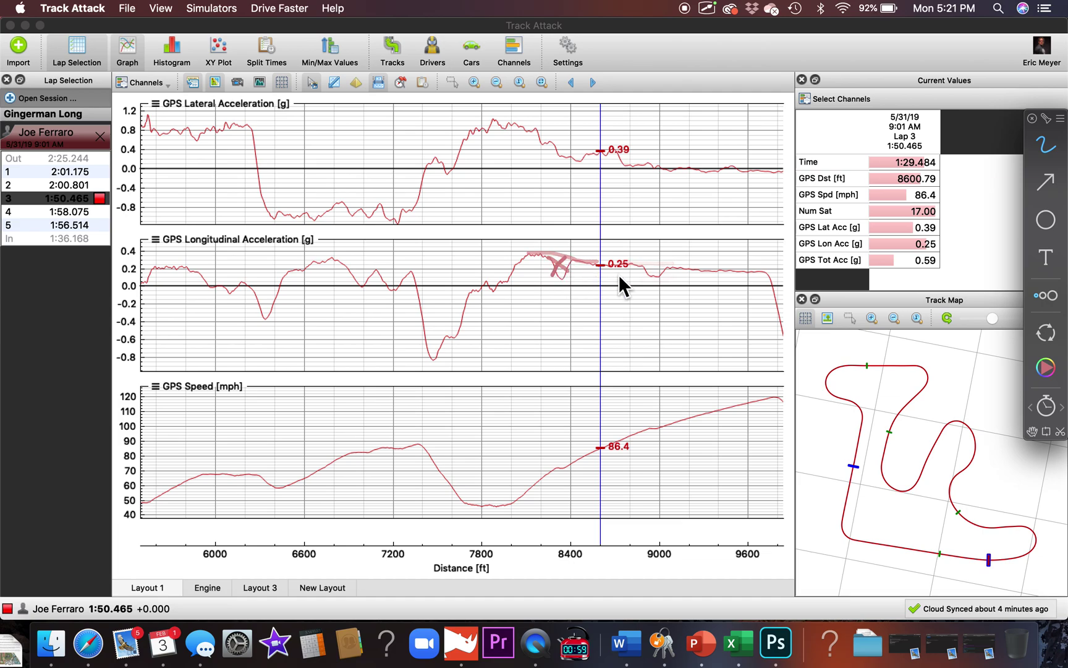
{"action": "left_click_drag", "start_coordinate": [517, 244], "coordinate": [723, 258]}
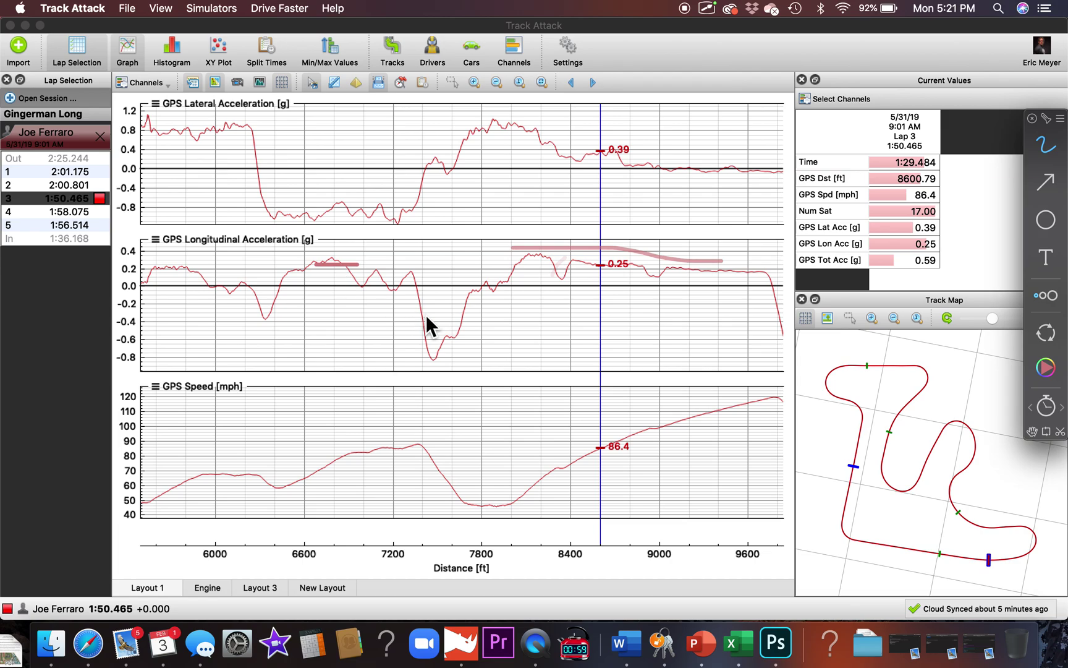
{"action": "mouse_move", "coordinate": [407, 316]}
{"action": "left_mouse_down"}
{"action": "mouse_move", "coordinate": [431, 281]}
{"action": "mouse_move", "coordinate": [478, 314]}
{"action": "left_mouse_up"}
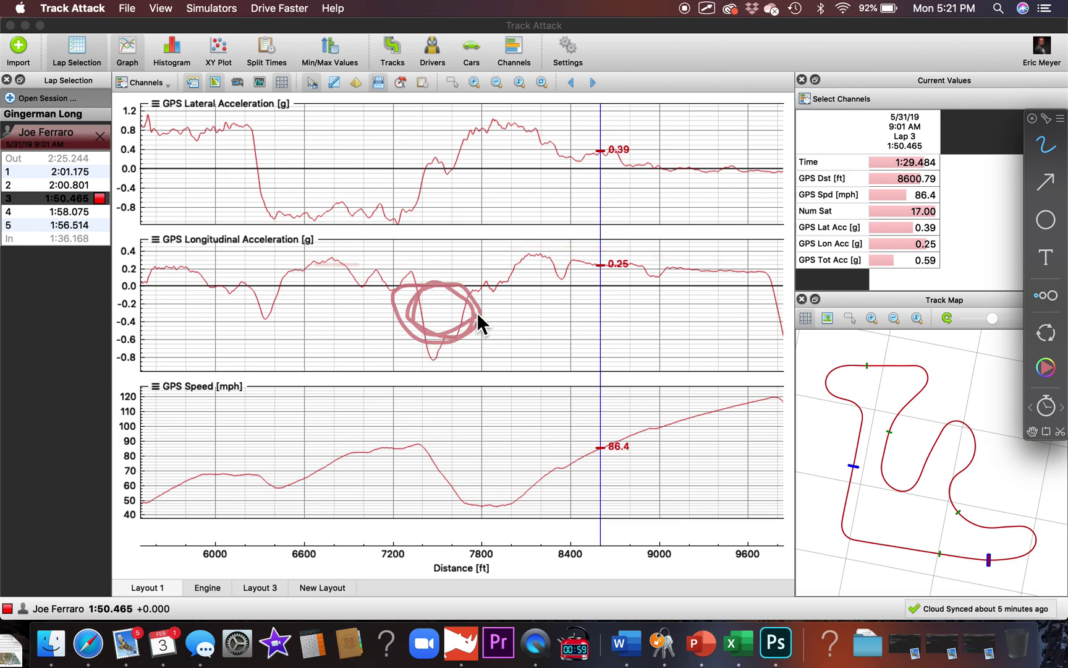